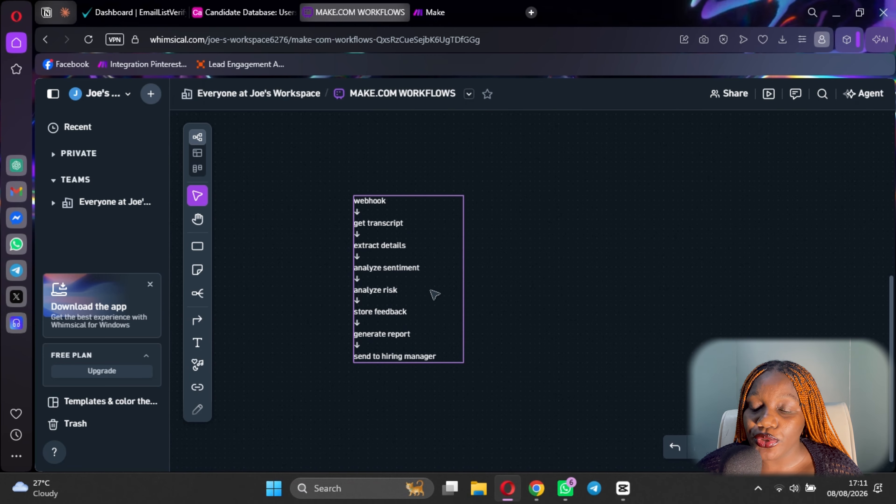
Switch from the Whimsical workflow board to the Make organization dashboard.
click(472, 9)
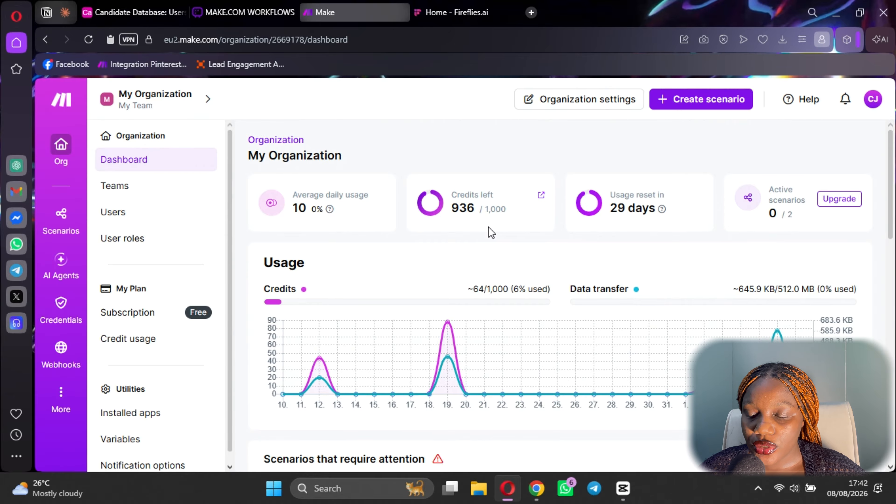
Create a new scenario and search the app list for Fireflies.
click(723, 103)
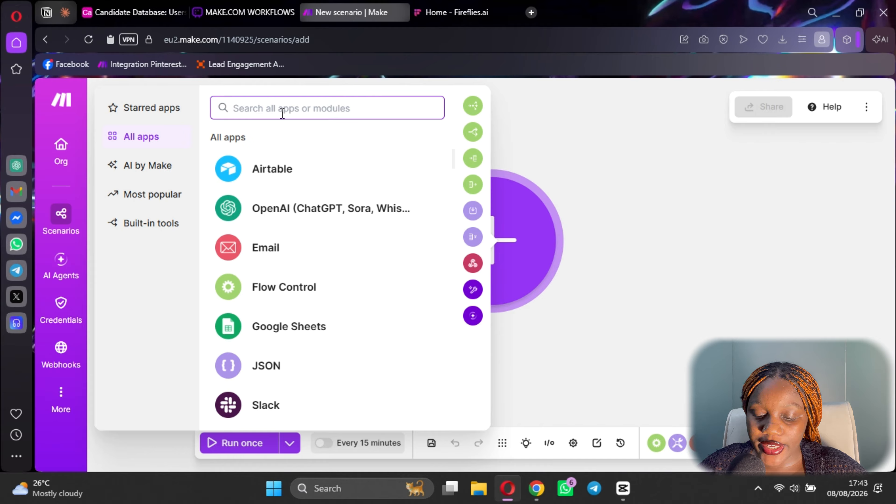
text(2)
key(BackSpace)
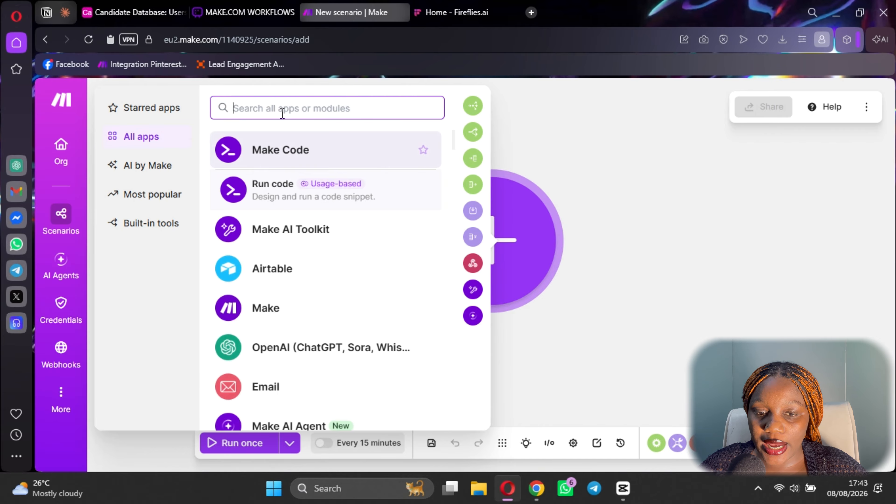
text(w)
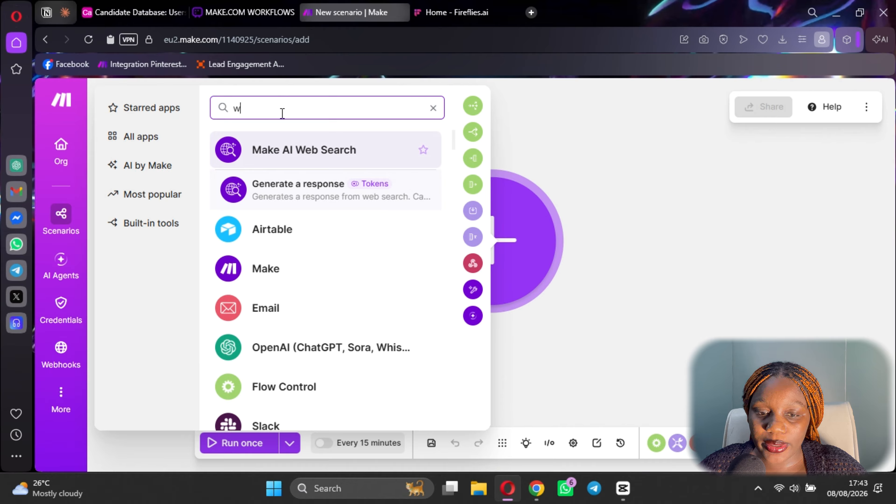
key(BackSpace)
text(fi)
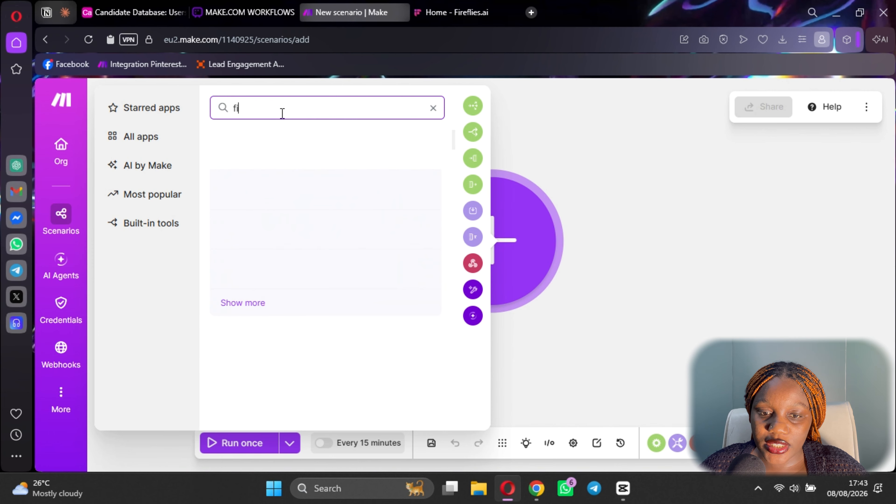
text(refl)
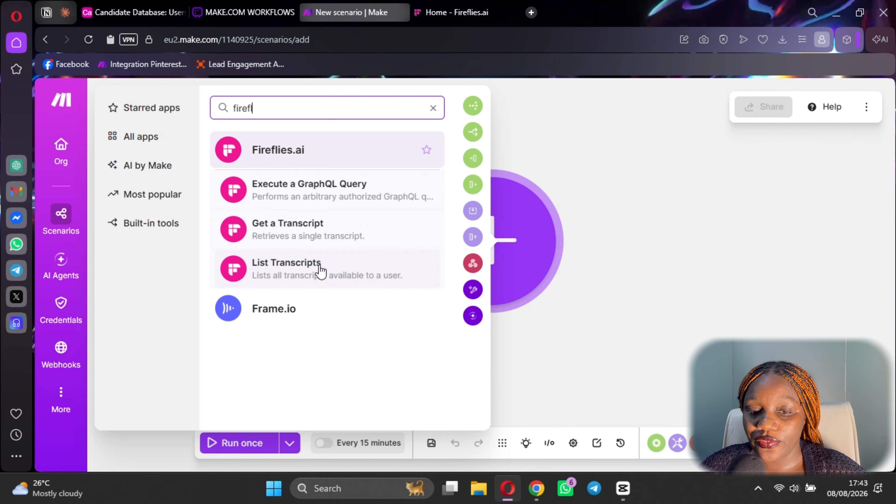
Search the apps for 'webhook' and open the Webhooks app's modules.
key(BackSpace)
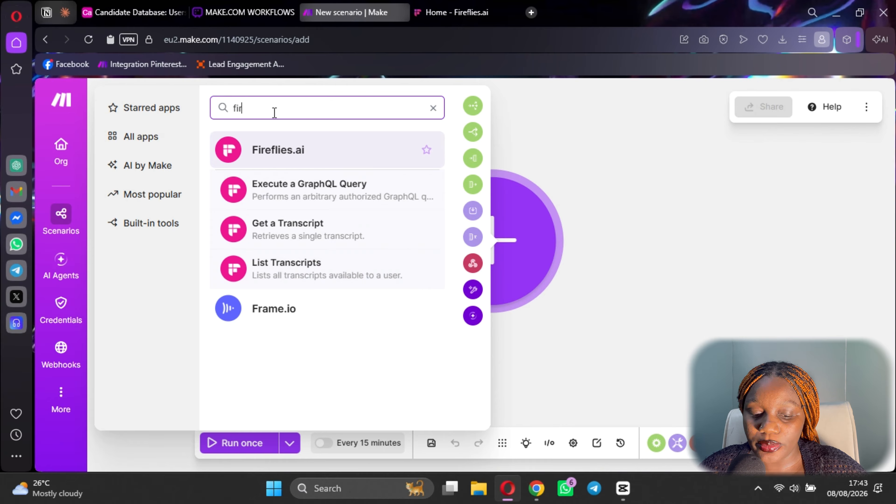
key(BackSpace)
key(BackSpace)
key(BackSpace)
text(webjp)
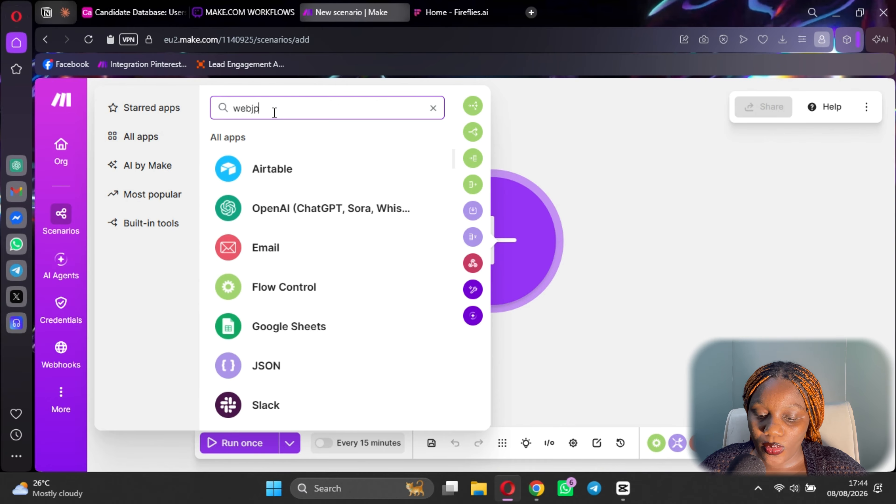
key(BackSpace)
key(BackSpace)
text(hool)
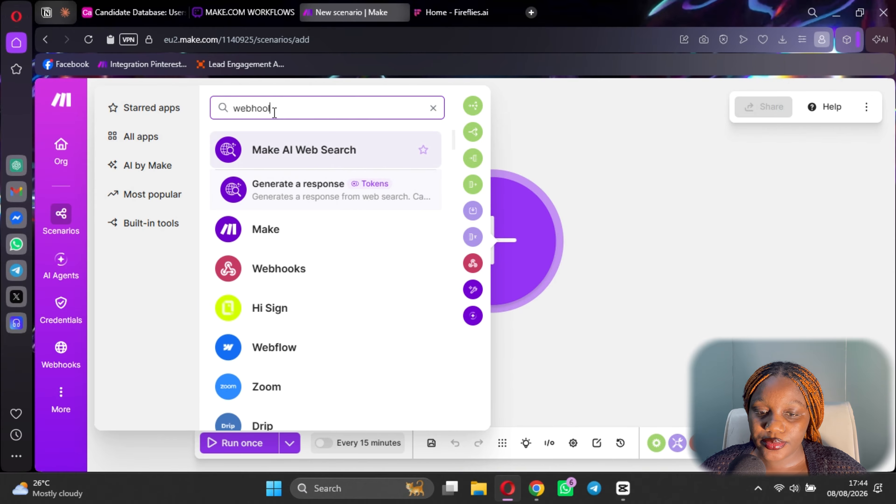
key(BackSpace)
text(k)
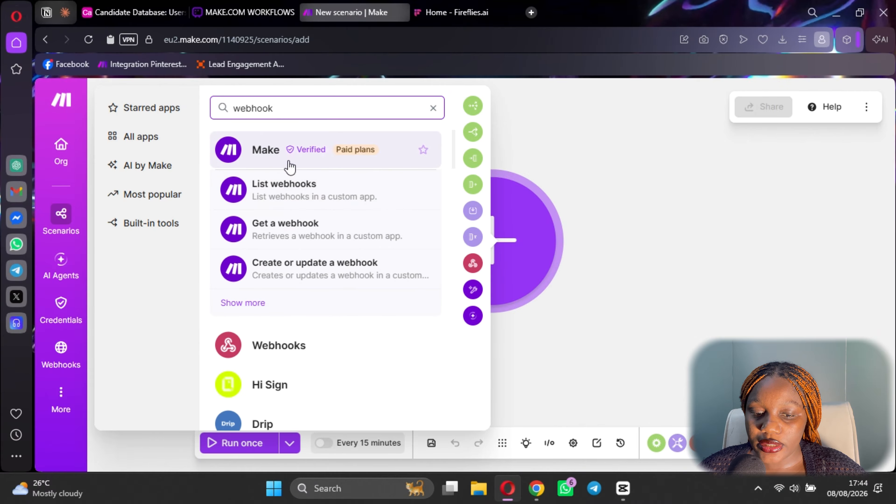
click(263, 345)
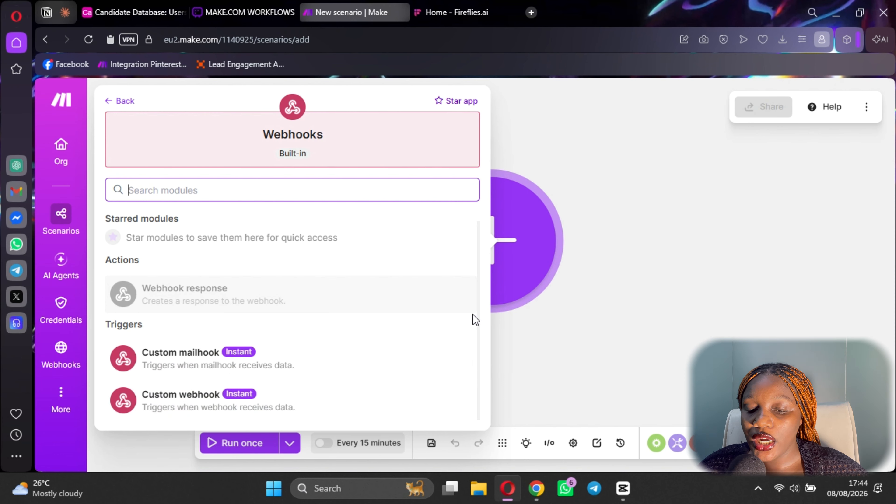
Add a Custom webhook trigger and begin a new webhook named Fireflies.
click(214, 397)
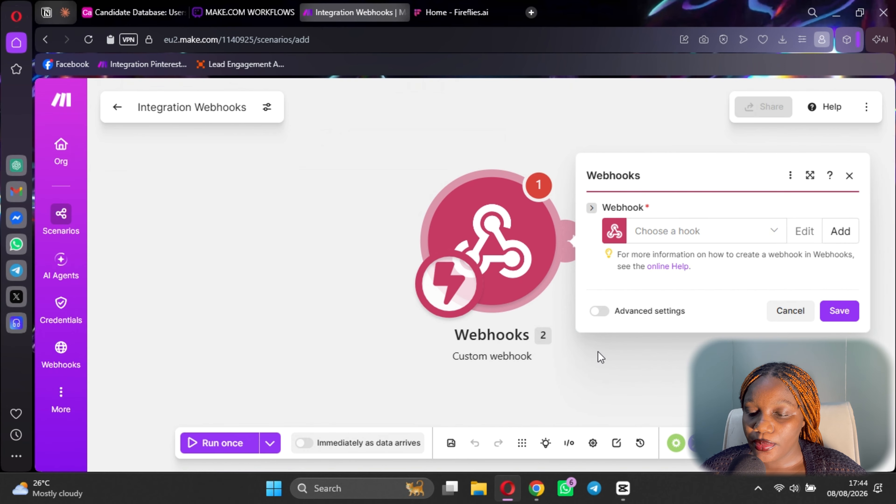
click(842, 231)
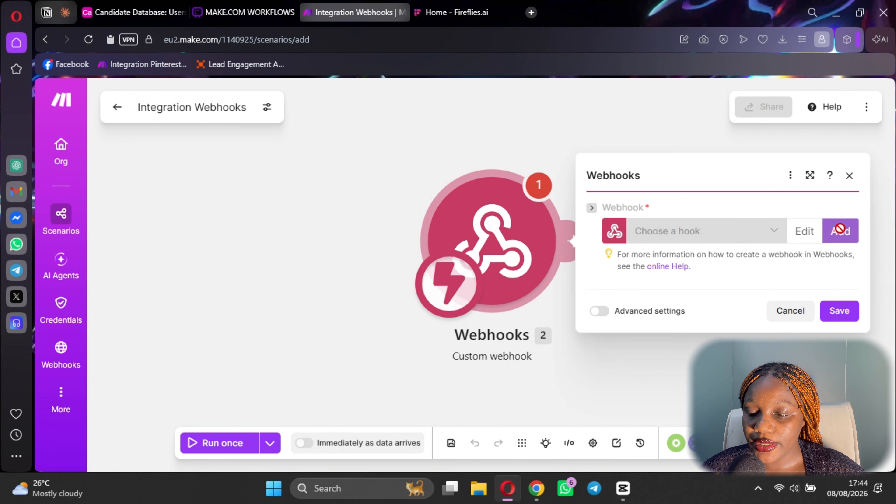
click(641, 162)
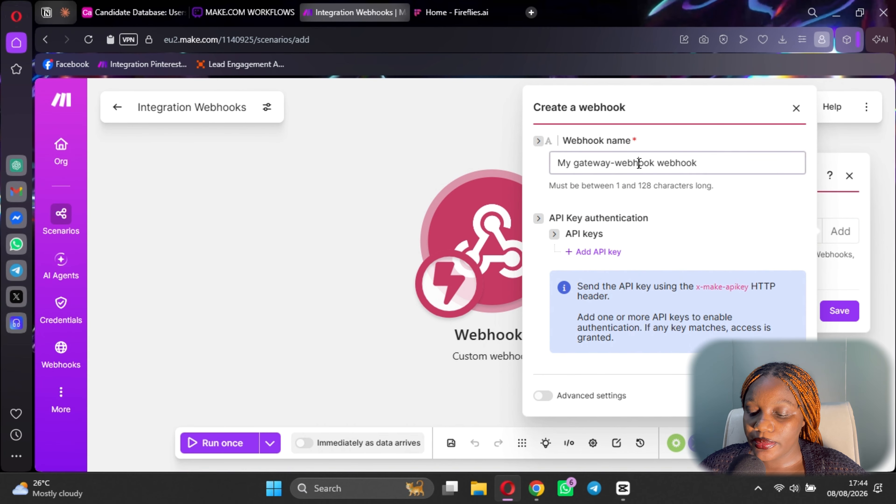
double_click(641, 162)
key(BackSpace)
key(BackSpace)
key(BackSpace)
key(BackSpace)
key(BackSpace)
key(BackSpace)
key(BackSpace)
key(BackSpace)
key(BackSpace)
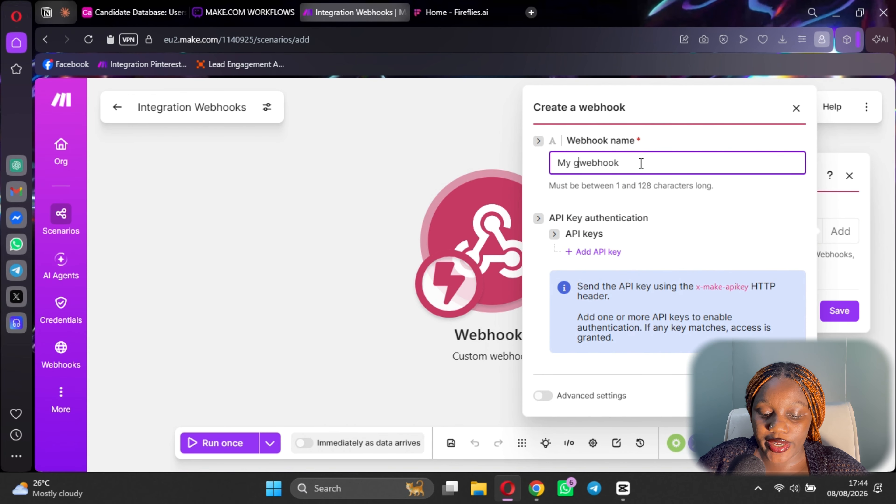
text(Firef)
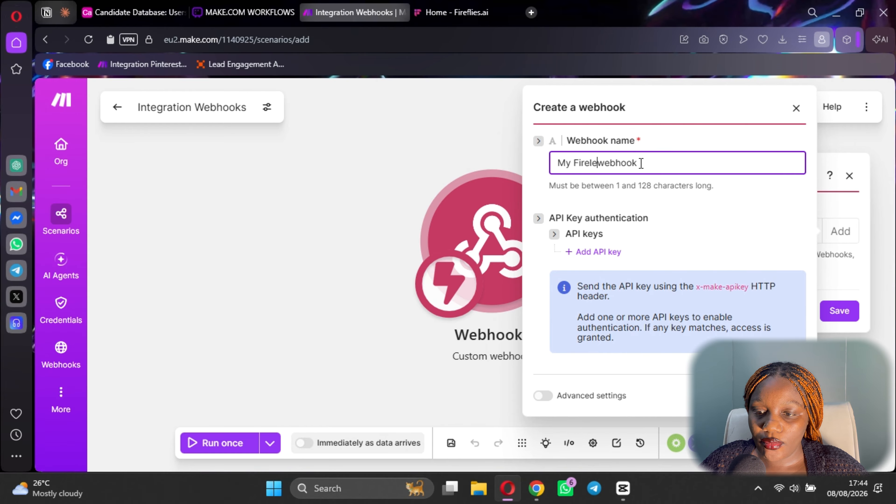
text(lies)
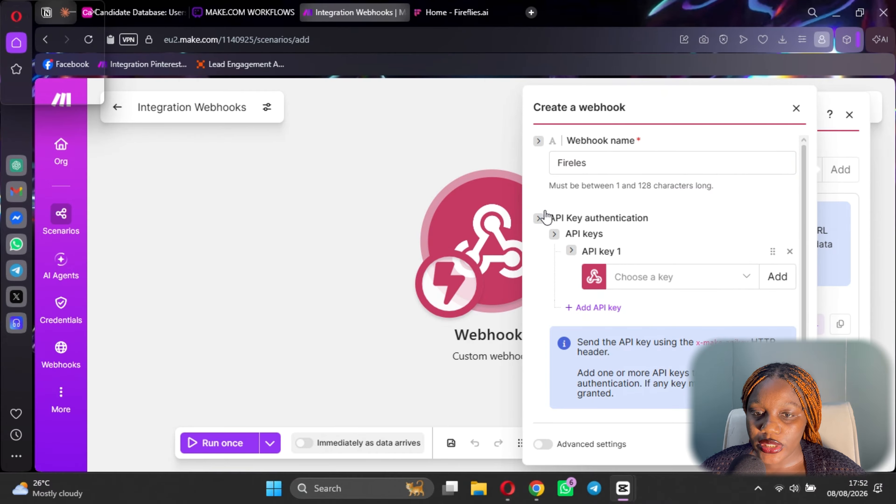
Finish naming the webhook 'Fireflies 2 Webhook' and start adding an API key from Fireflies.
double_click(599, 165)
text(Fir)
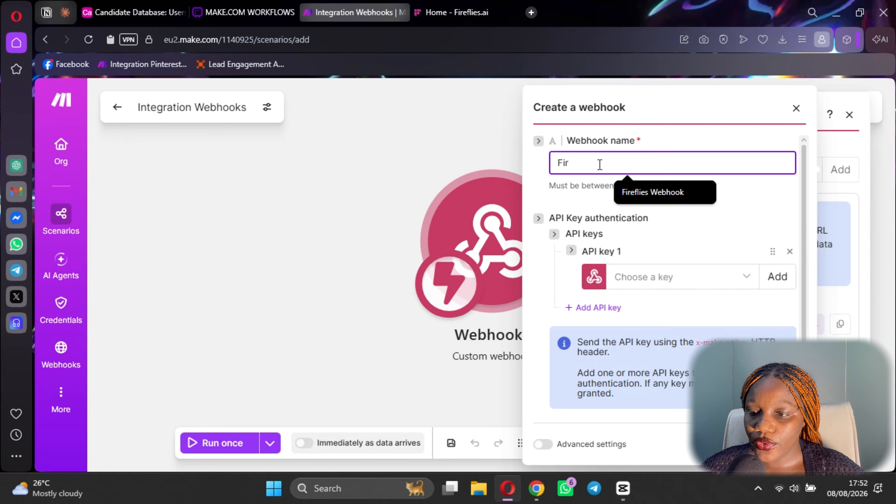
click(653, 193)
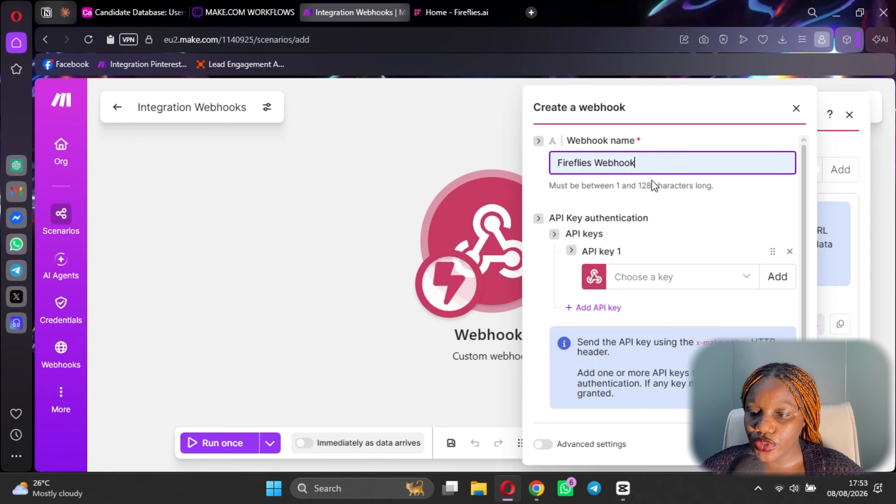
click(596, 164)
text(2)
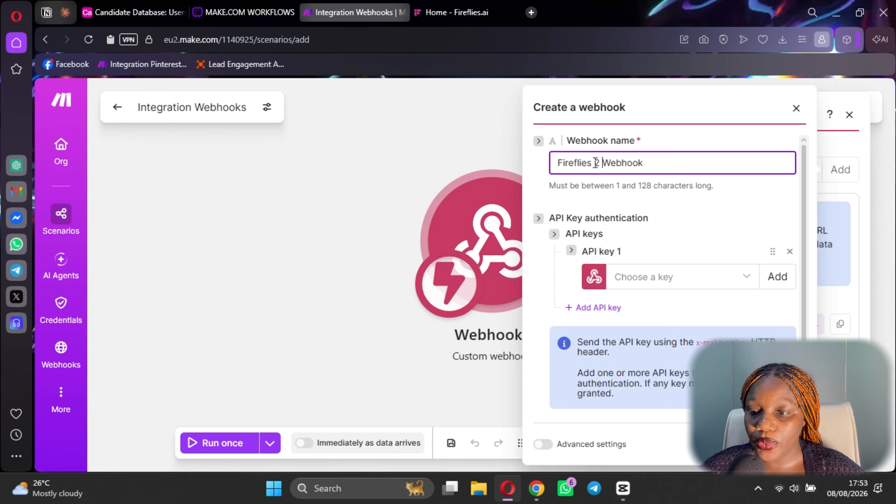
click(788, 280)
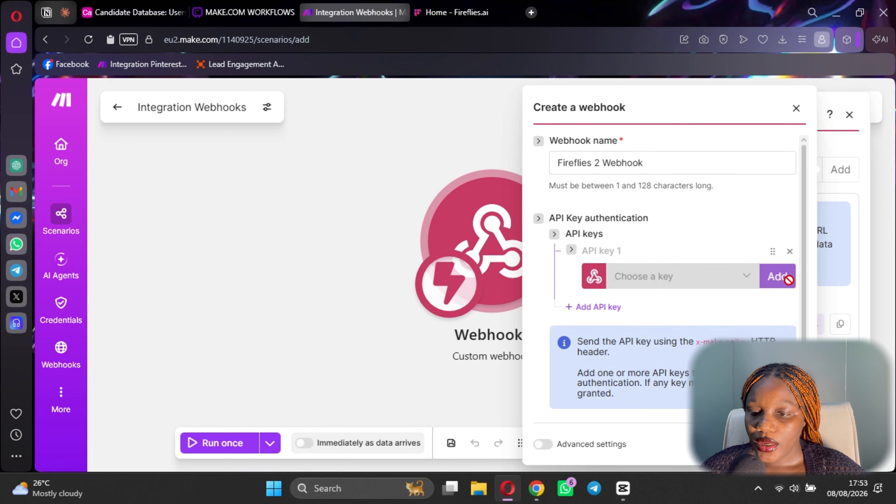
click(470, 8)
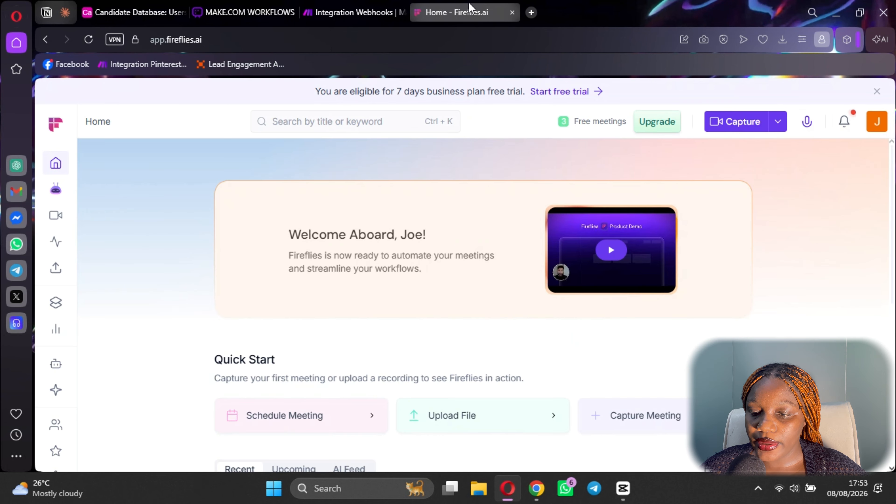
Find the API key in Fireflies' MCP & Dev Tools settings, then go back to Make's keychain form.
scroll(400, 344, down, 5)
scroll(50, 360, down, 1)
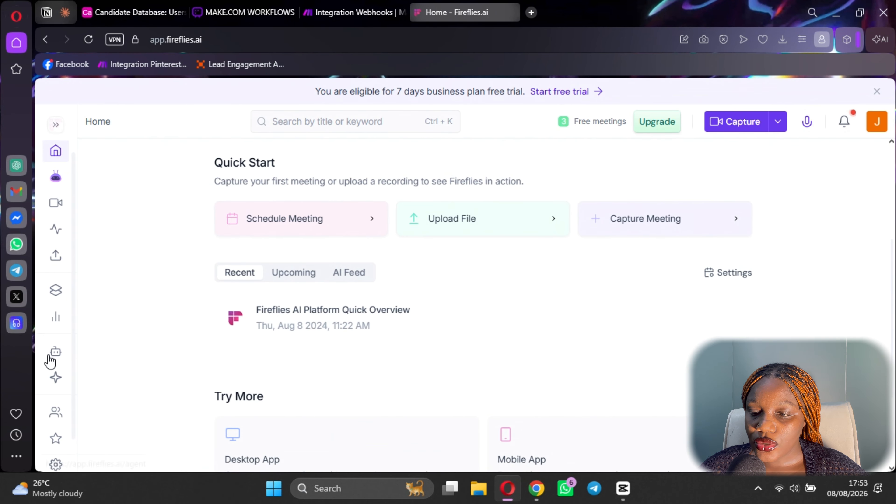
scroll(50, 360, down, 3)
click(56, 432)
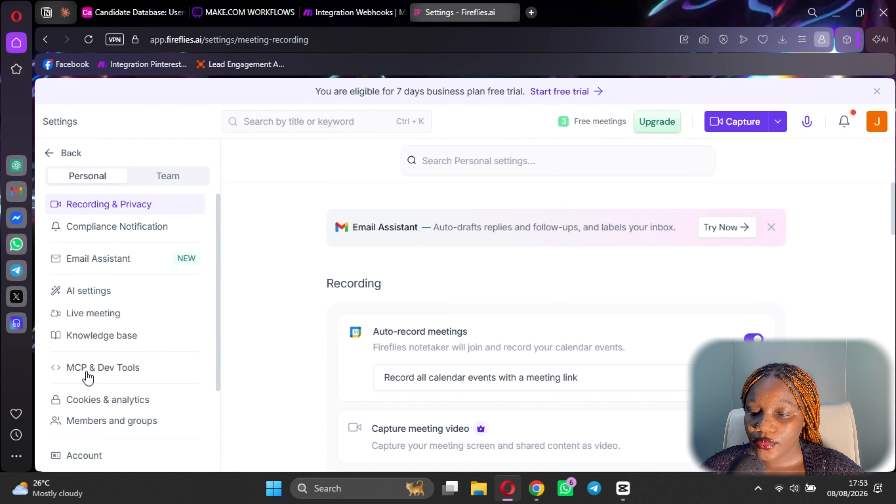
click(89, 369)
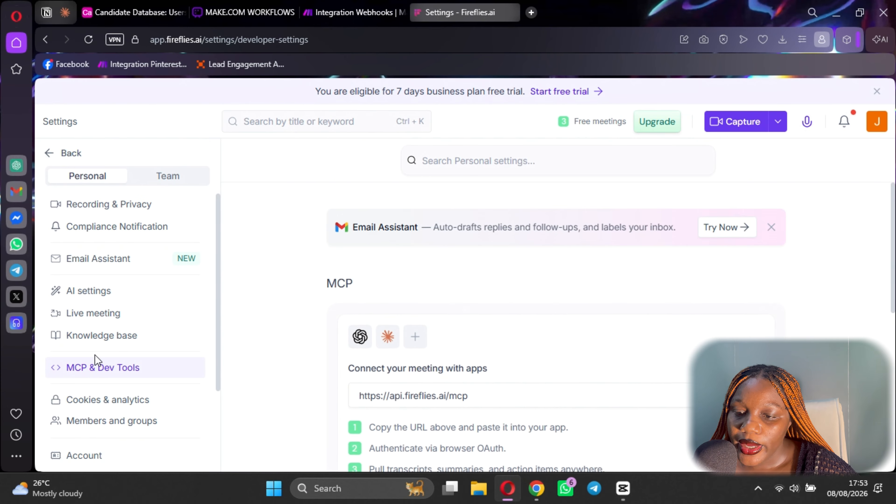
scroll(474, 335, down, 9)
click(363, 10)
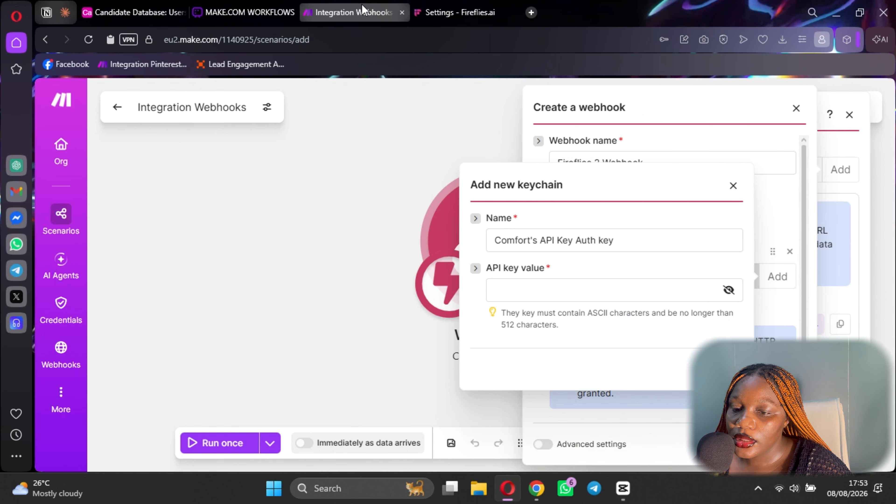
Save a keychain named 'Fireflies API' holding the pasted Fireflies API key.
click(524, 289)
key(ctrl+v)
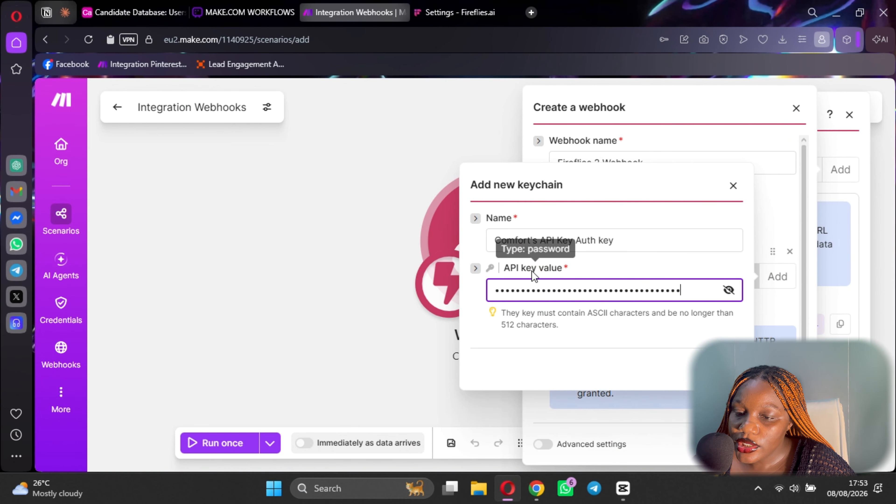
double_click(549, 240)
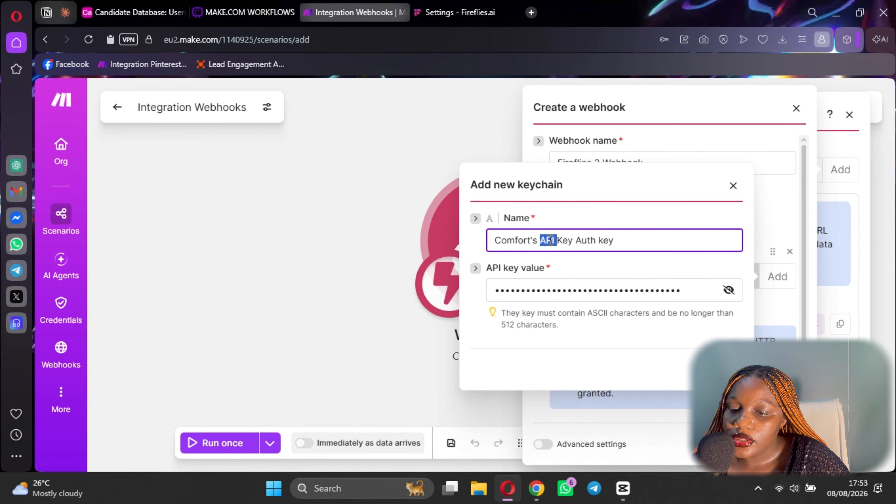
text(Fireflies API)
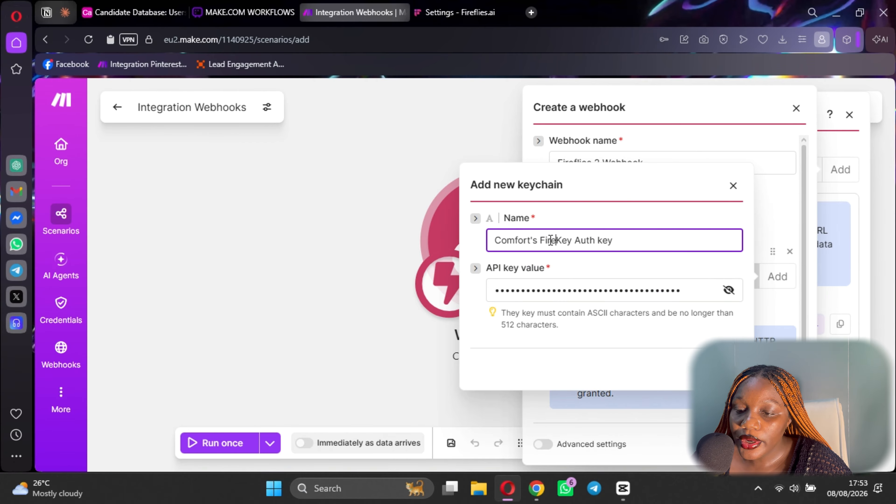
key(Delete)
key(Delete)
key(Delete)
key(Delete)
key(Delete)
key(Delete)
key(Delete)
key(Delete)
key(Delete)
key(Delete)
key(Delete)
key(Delete)
key(Delete)
click(724, 370)
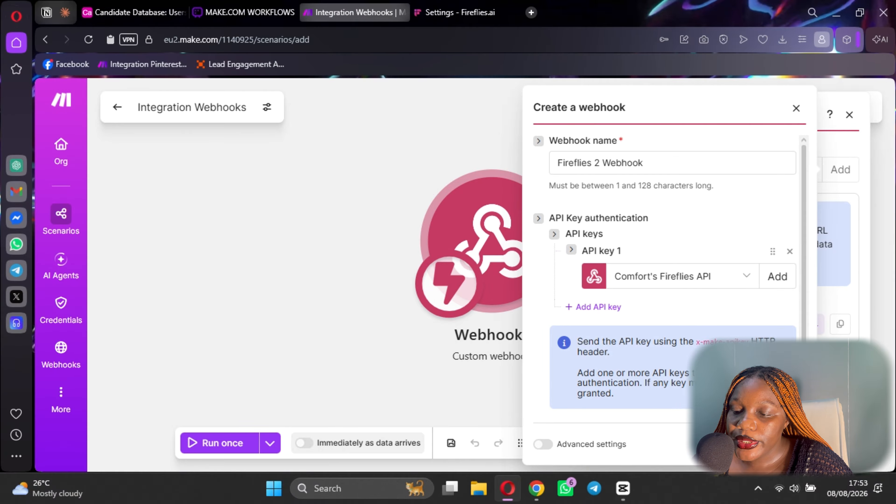
Save the Fireflies 2 Webhook and copy its URL for use in Fireflies.
click(788, 444)
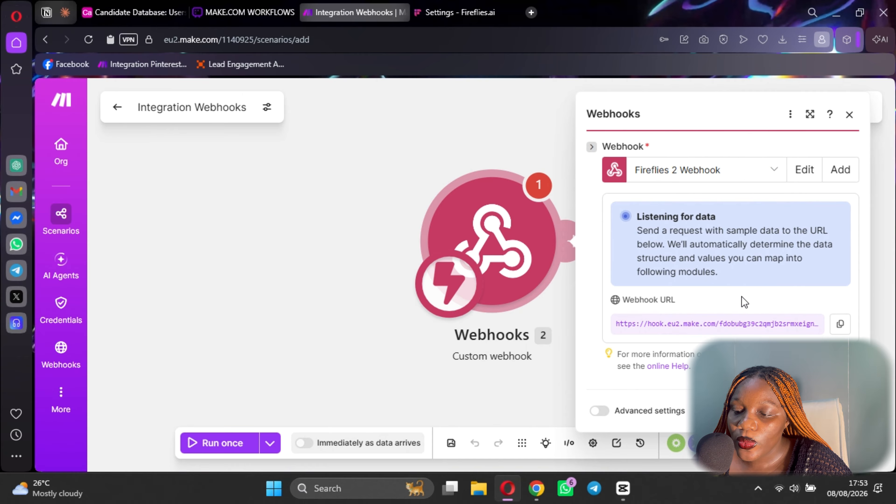
click(840, 324)
click(459, 13)
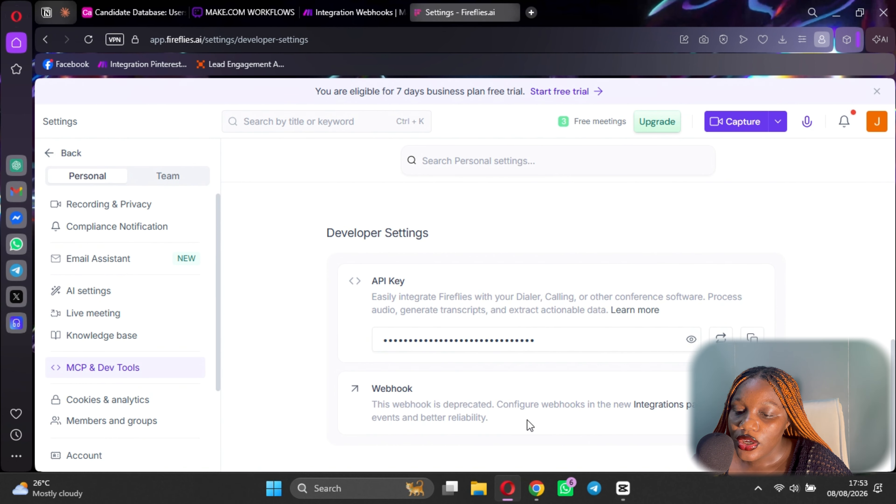
Start a new Fireflies webhook configuration with the Make webhook URL pasted in.
click(660, 405)
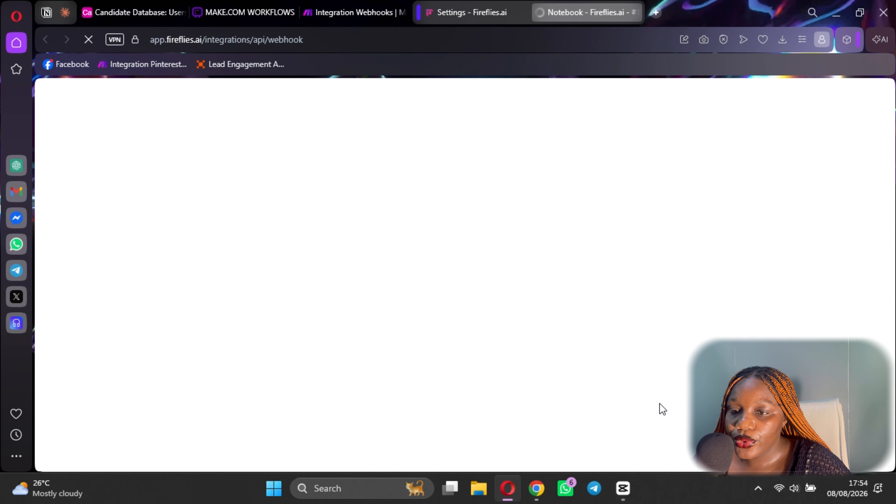
scroll(420, 272, down, 2)
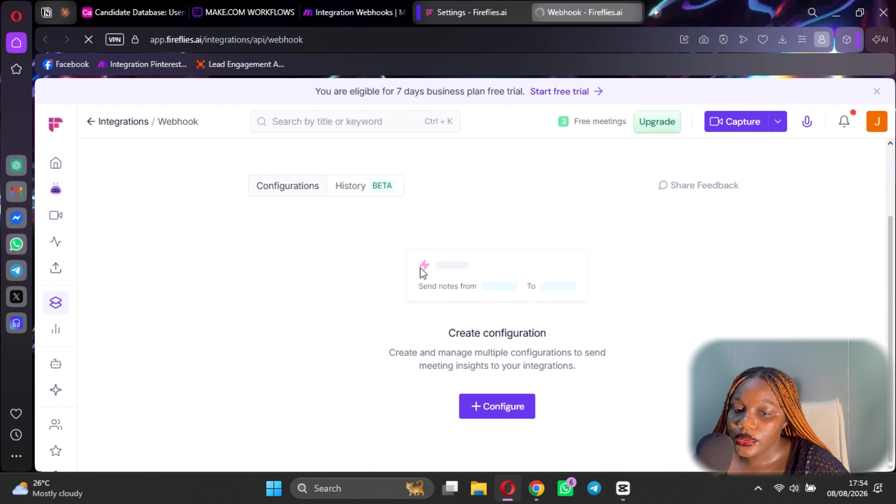
click(503, 411)
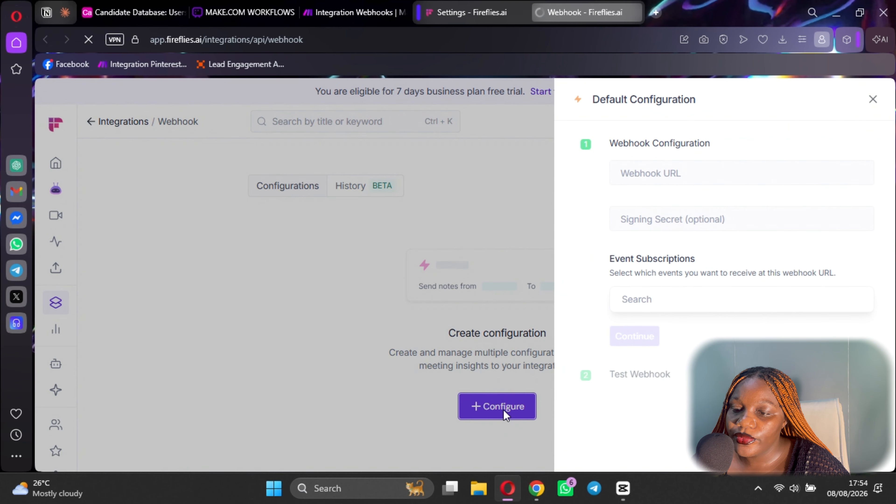
click(666, 173)
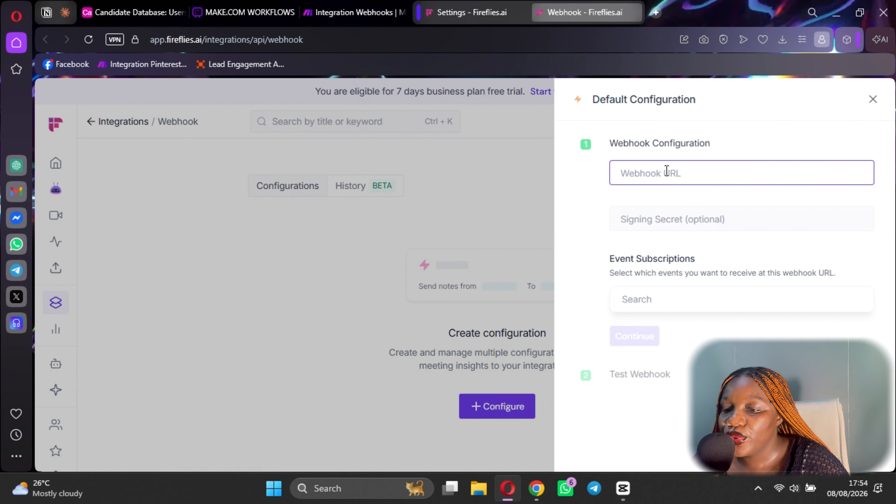
key(ctrl+v)
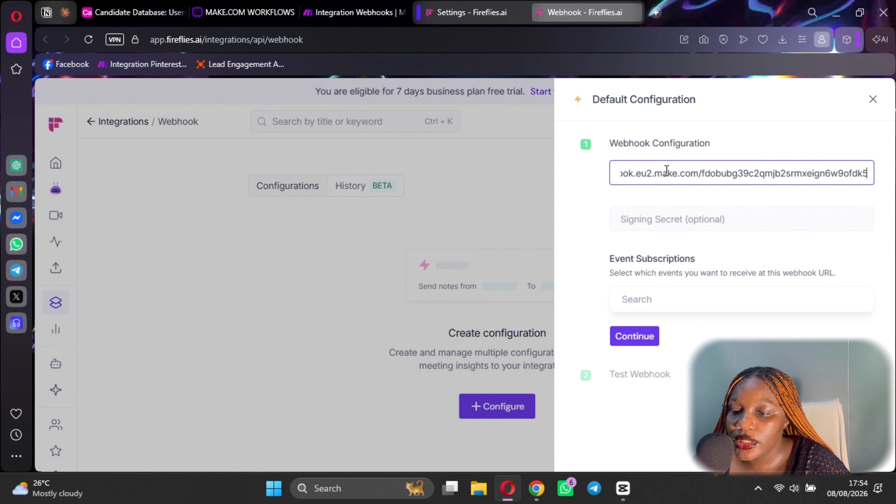
click(685, 221)
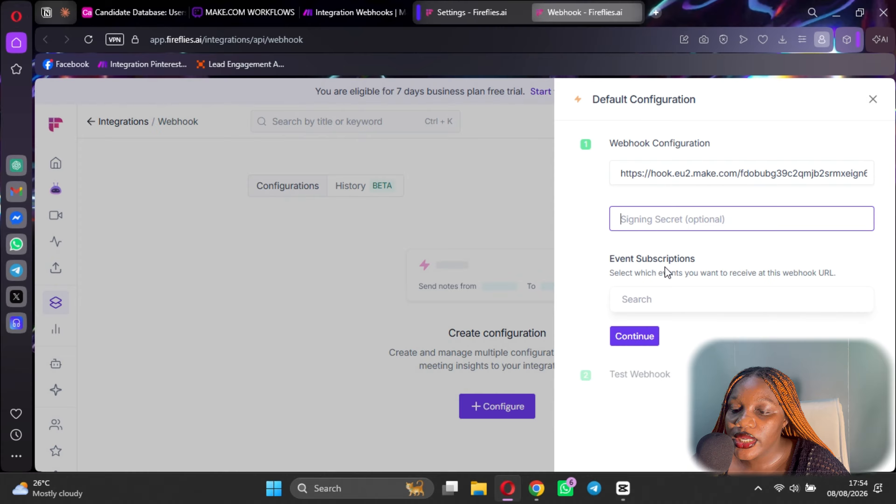
Subscribe to the Meeting Transcribed event and send a test event to Make.
click(653, 300)
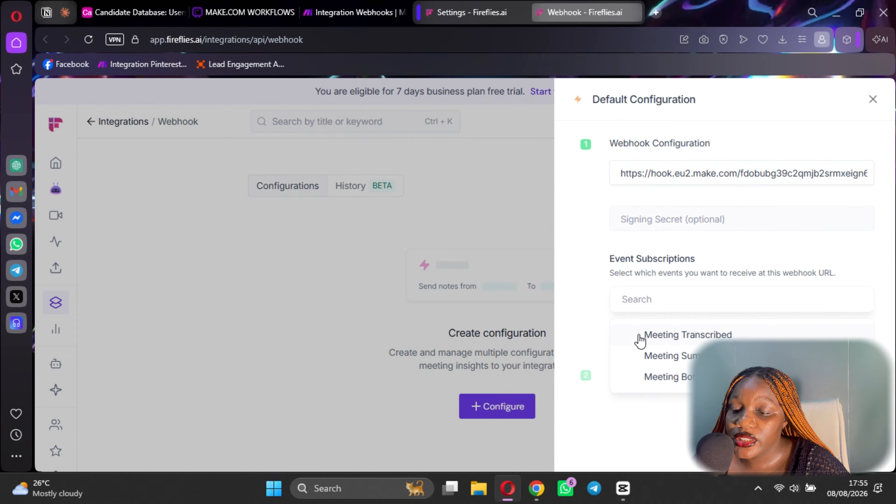
click(695, 338)
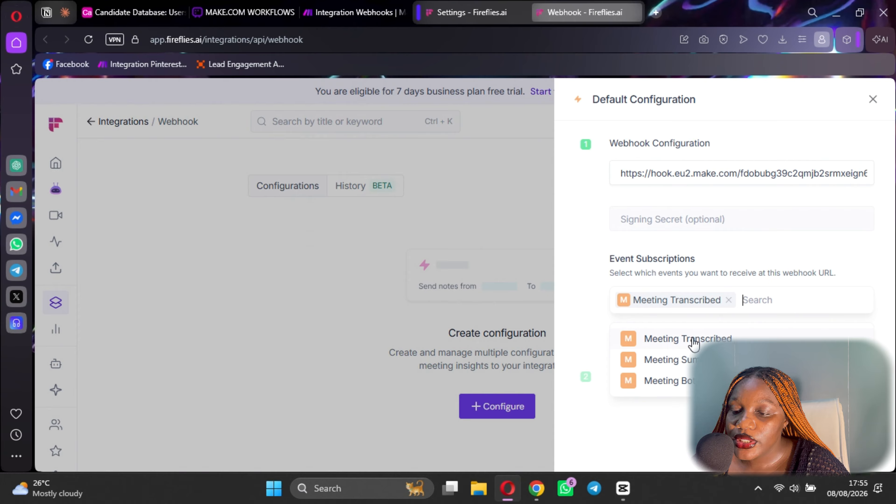
click(596, 283)
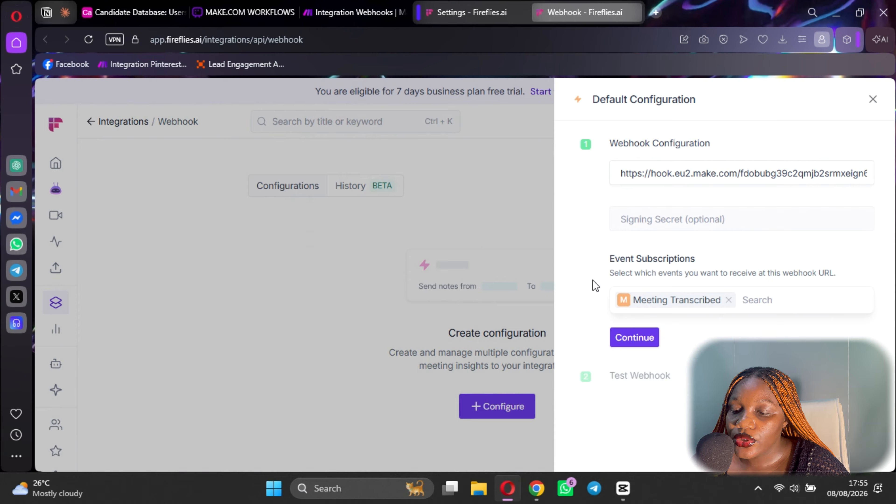
click(639, 337)
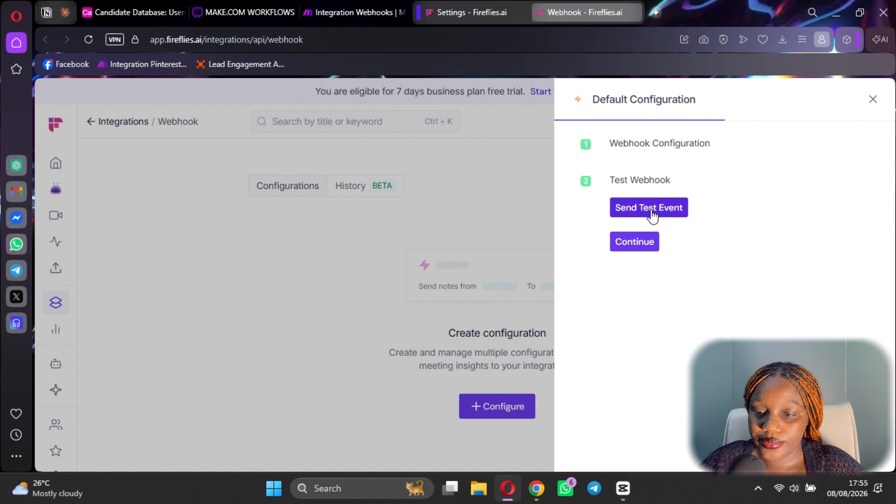
click(653, 212)
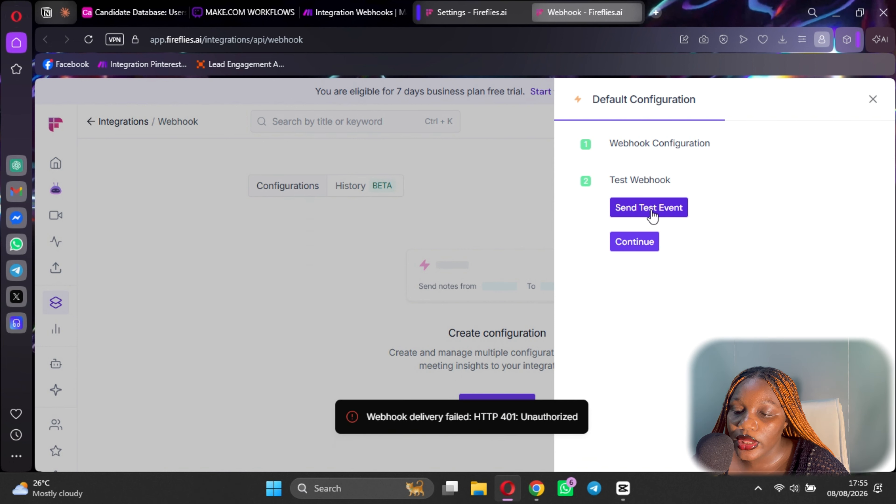
click(636, 243)
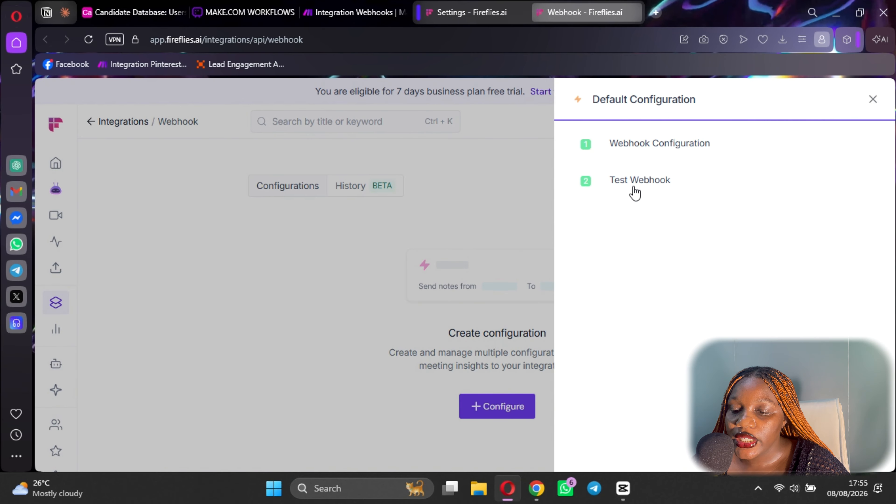
click(641, 181)
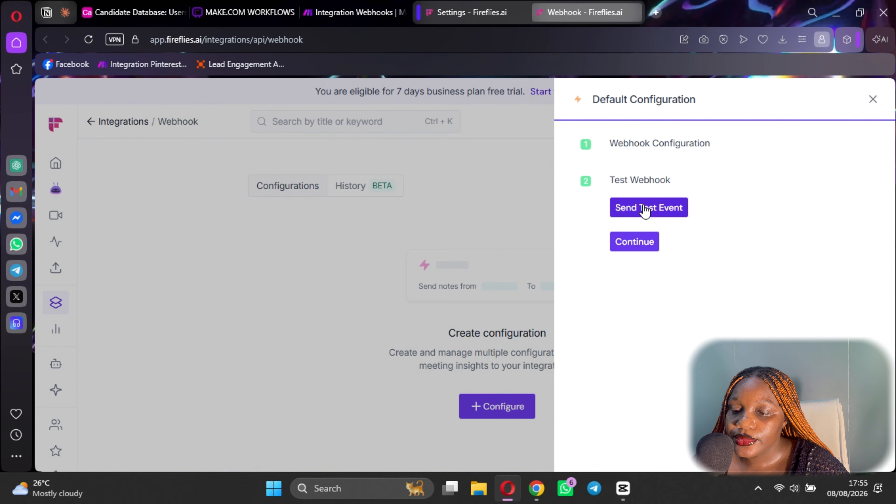
click(634, 242)
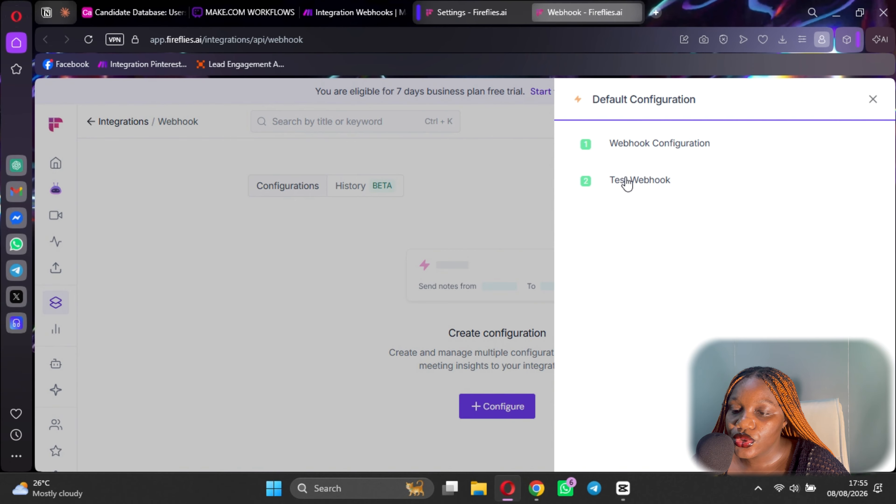
Confirm only Meeting Transcribed is subscribed and save the webhook configuration.
click(665, 152)
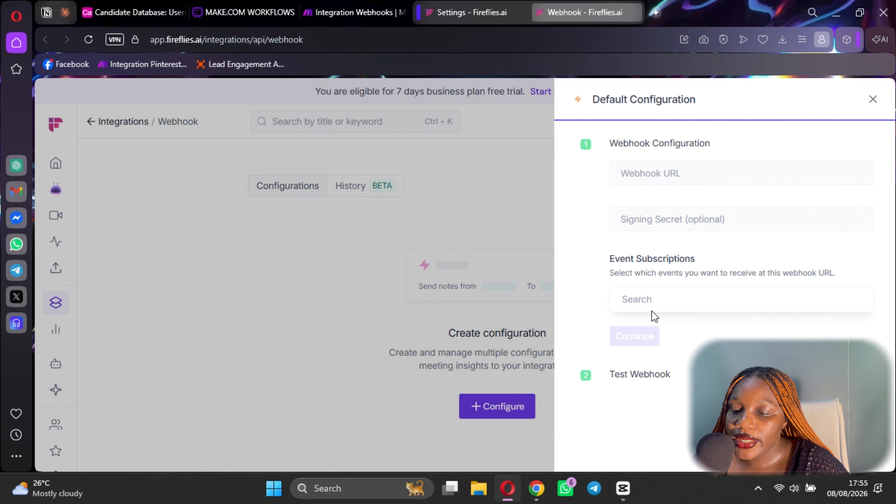
click(641, 299)
click(688, 340)
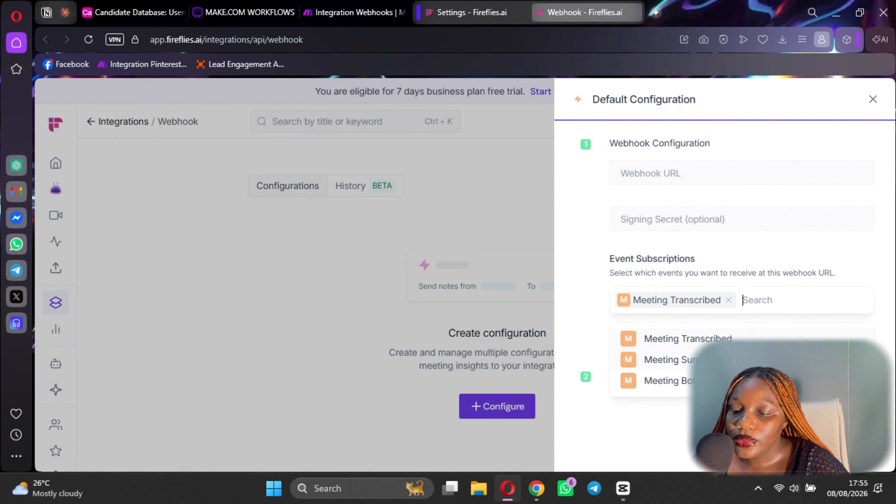
click(670, 360)
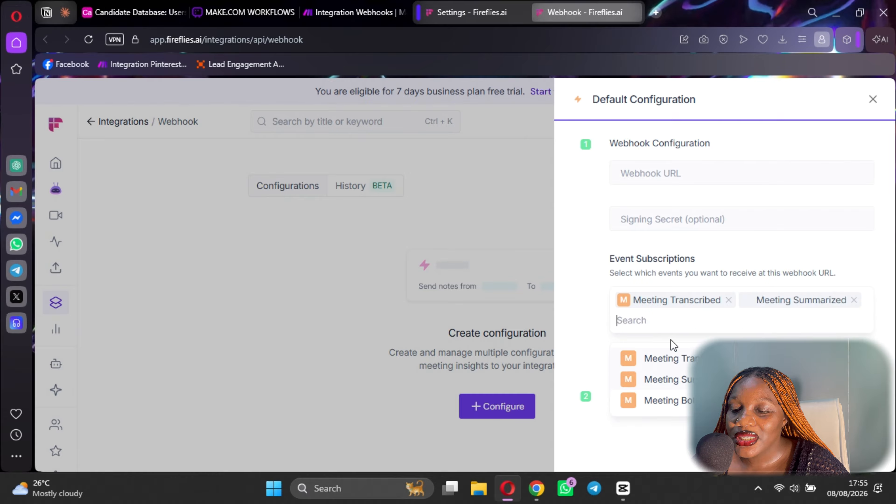
click(854, 300)
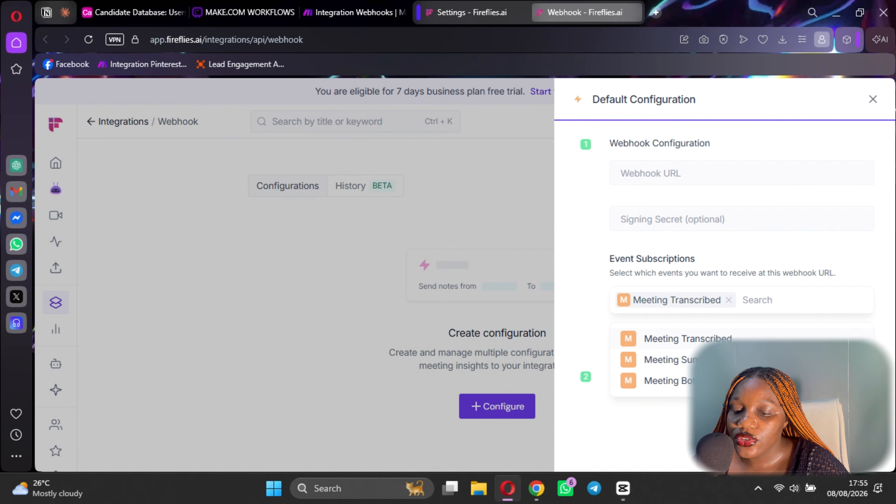
click(632, 336)
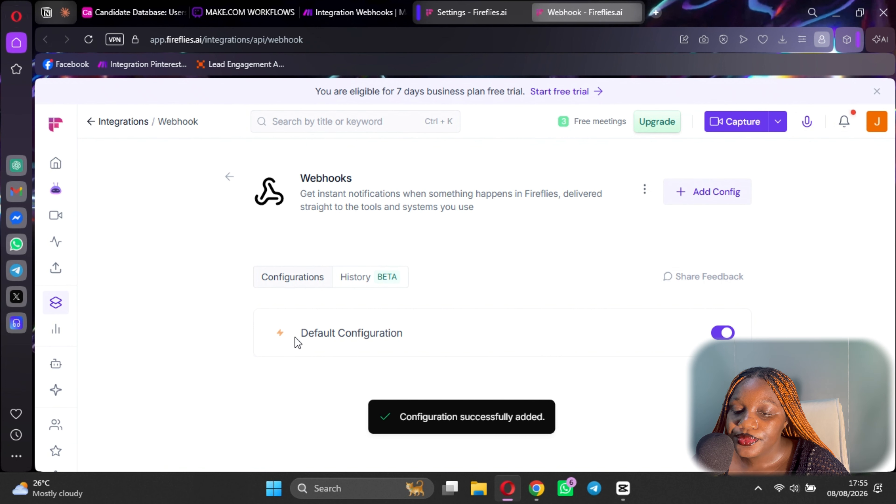
double_click(356, 336)
drag(354, 194, 480, 208)
click(645, 189)
click(645, 194)
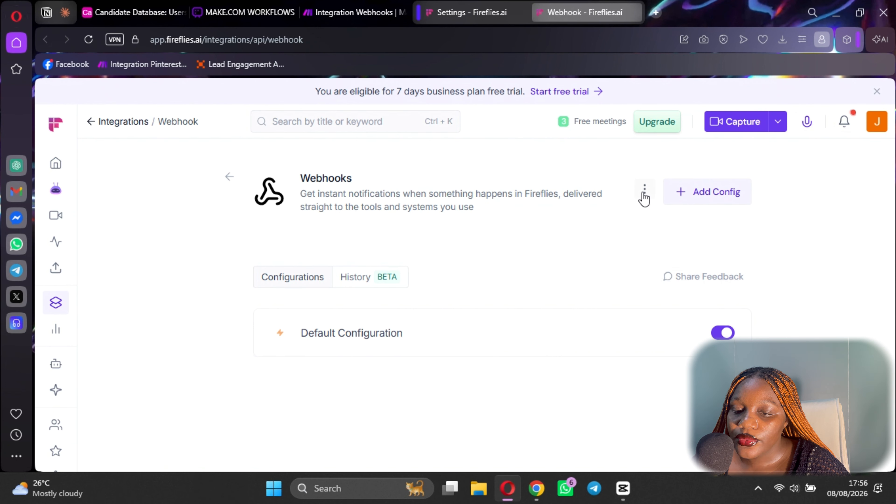
click(644, 193)
click(649, 235)
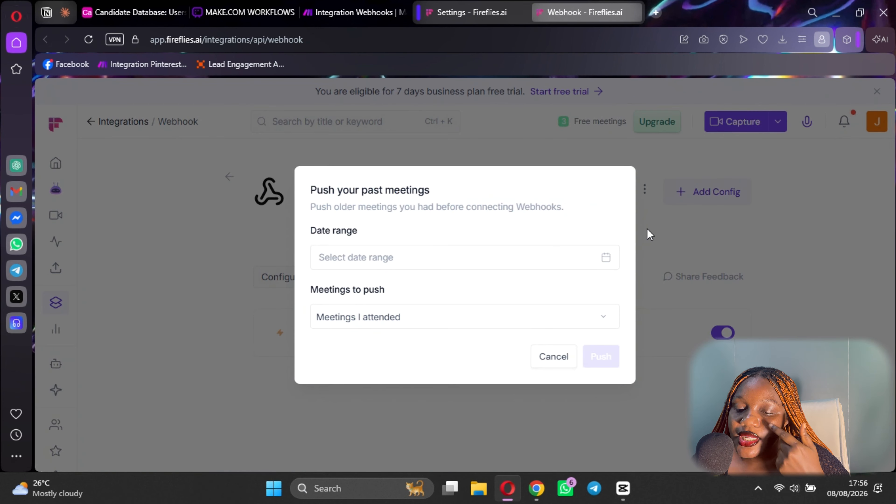
click(370, 255)
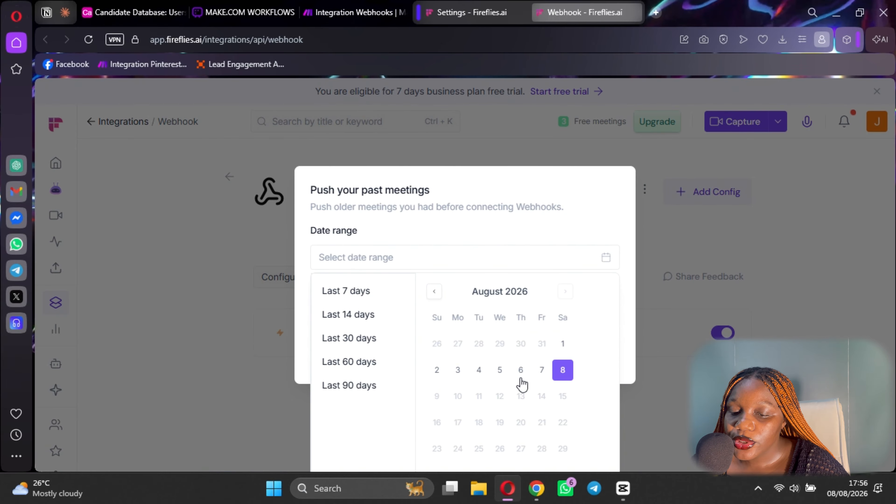
click(542, 370)
click(563, 345)
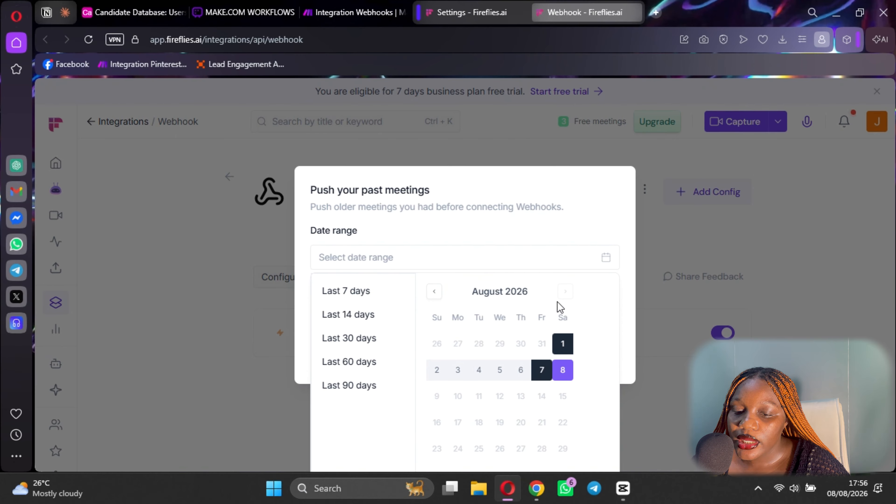
click(561, 257)
click(368, 317)
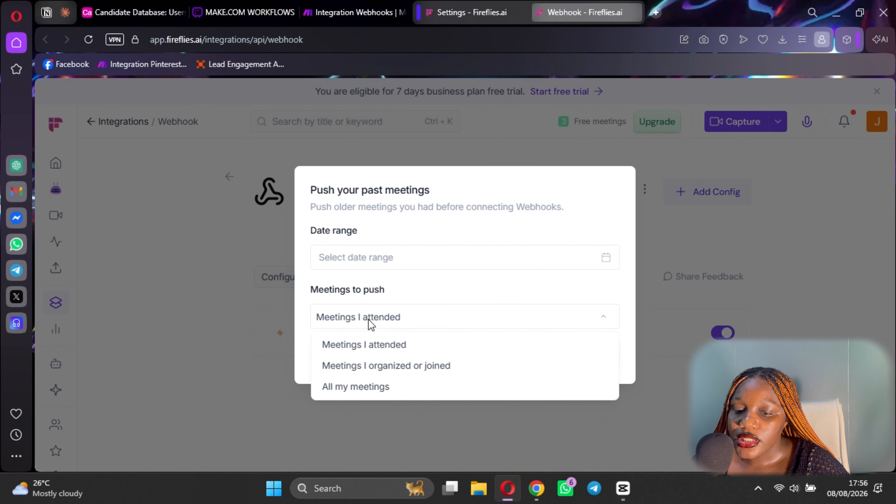
click(409, 257)
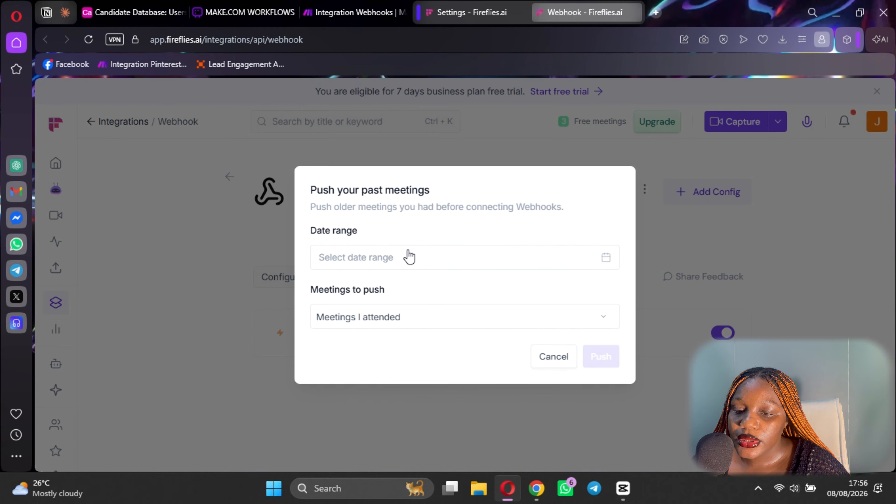
click(554, 356)
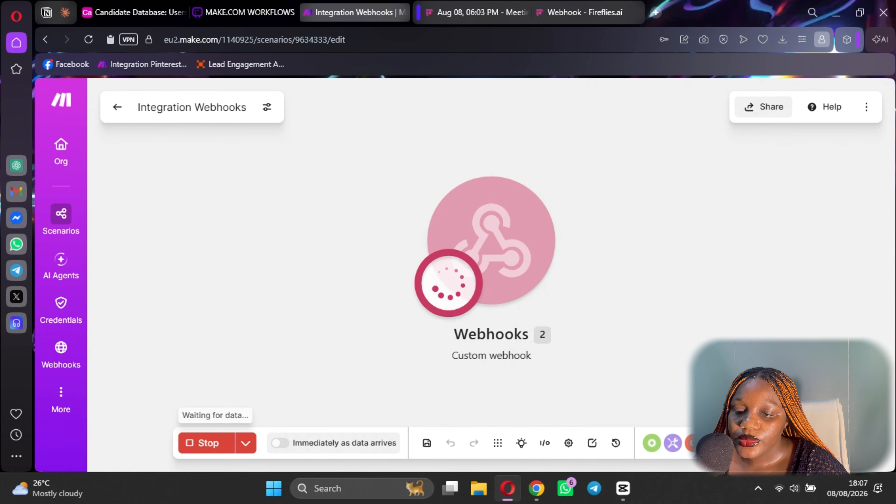
click(473, 14)
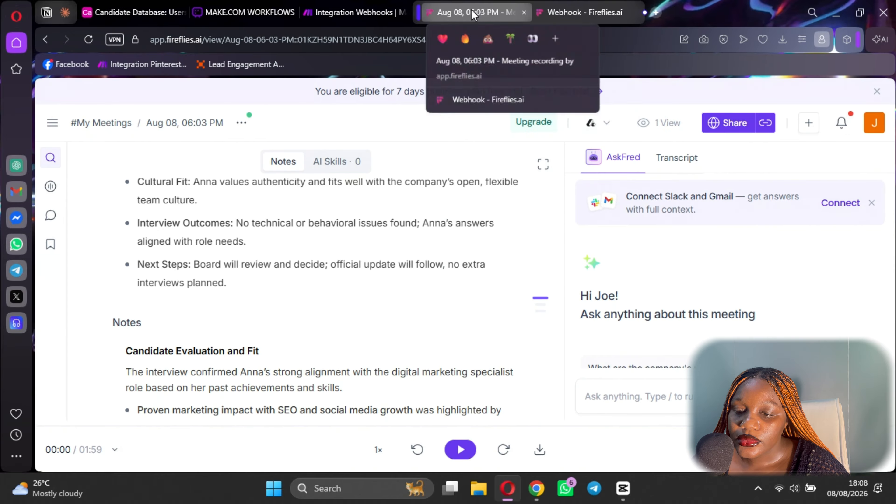
scroll(435, 370, down, 5)
scroll(434, 371, down, 15)
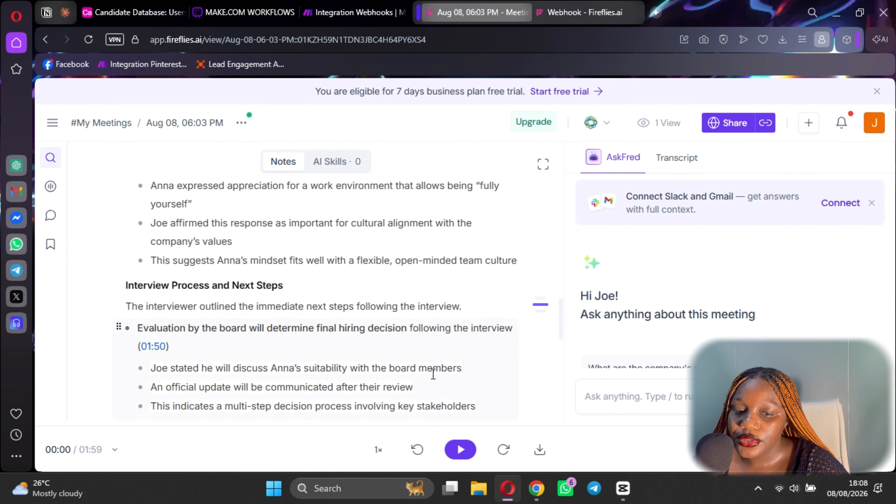
scroll(398, 380, down, 3)
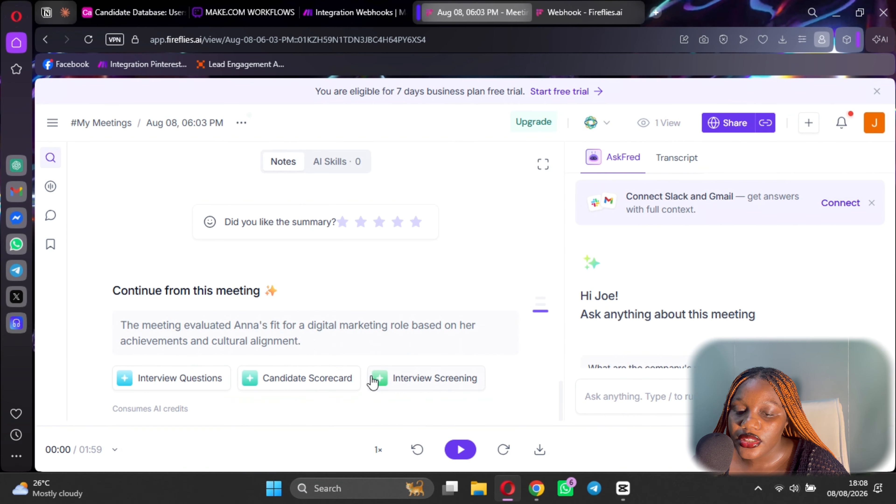
scroll(376, 329, up, 20)
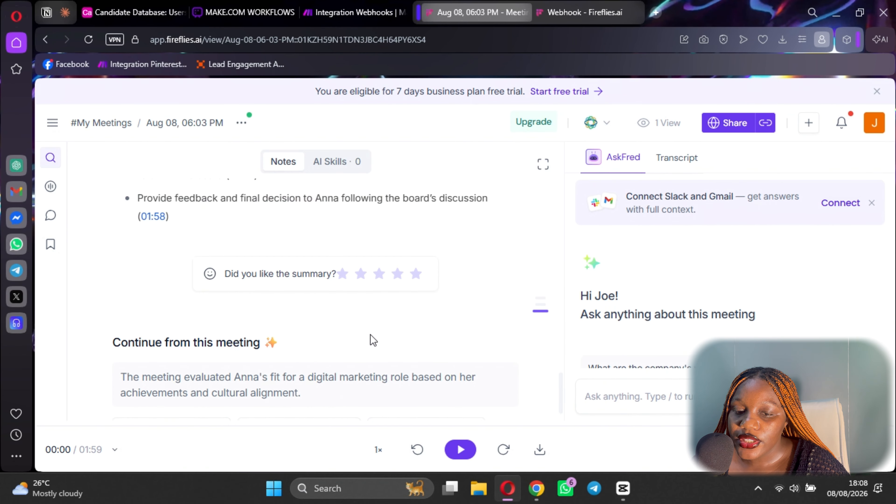
click(351, 10)
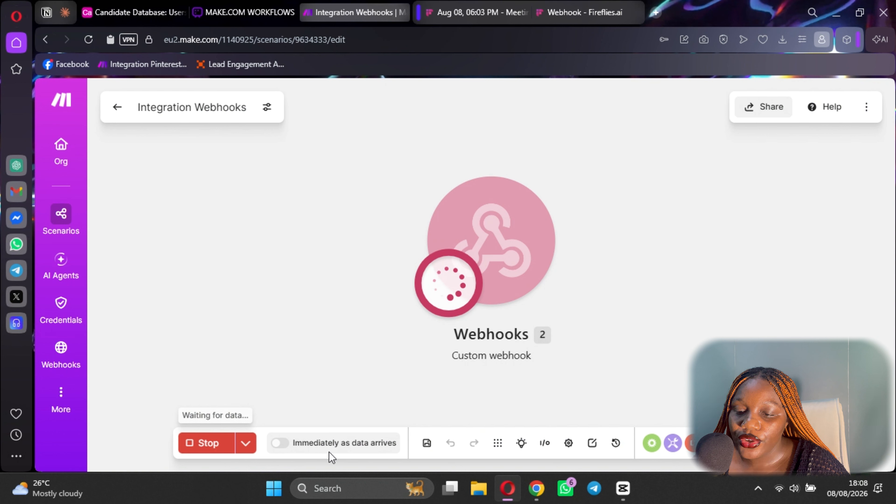
Open the scenario's Schedule settings and review the Run scenario dropdown options.
click(336, 444)
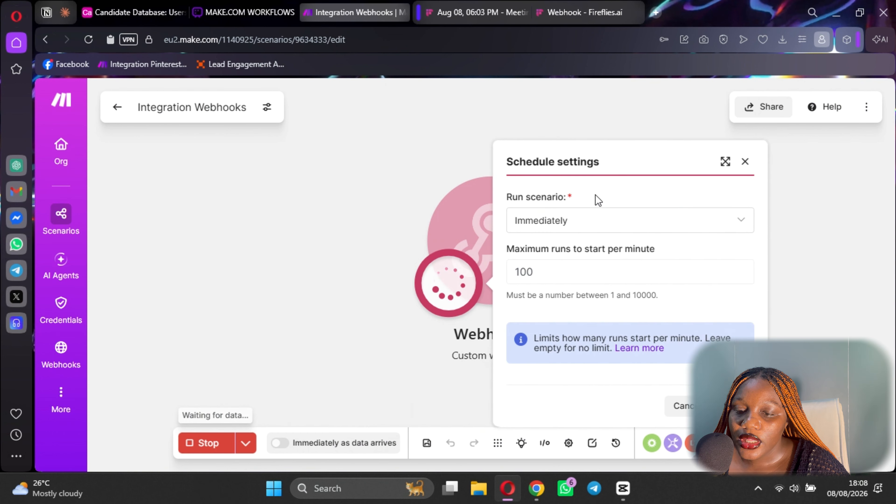
click(592, 220)
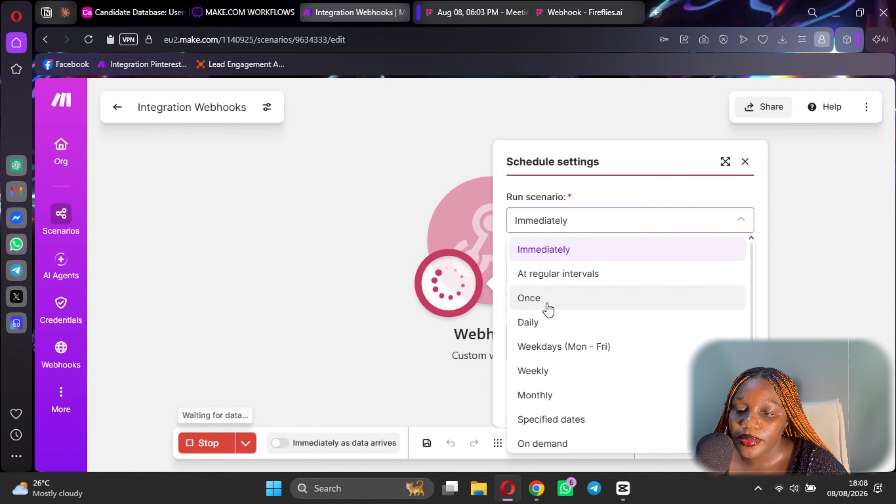
scroll(554, 367, down, 1)
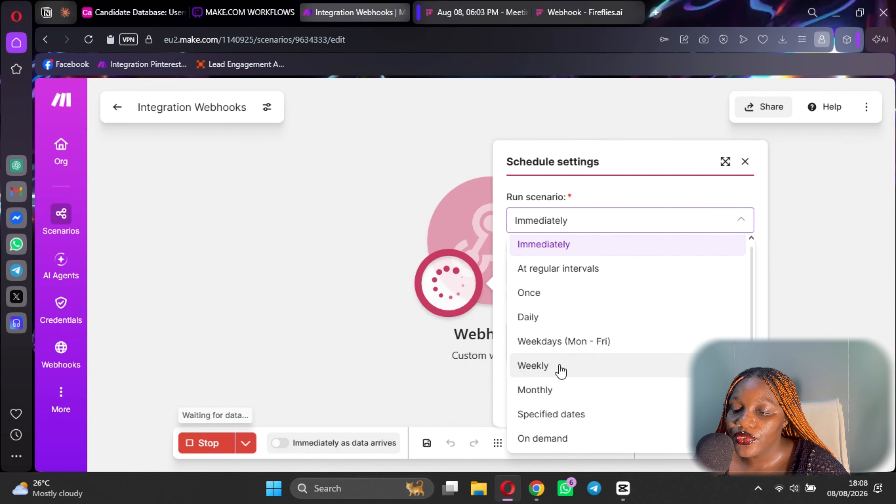
scroll(569, 280, up, 1)
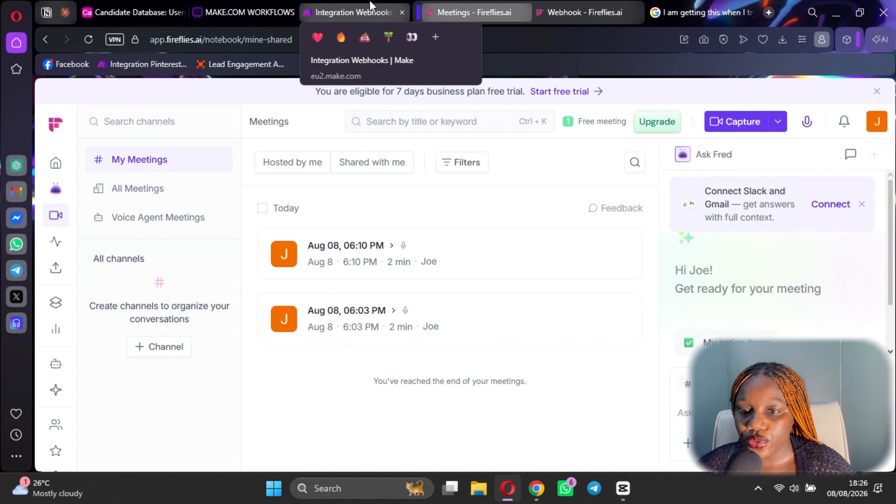
Return to the Integration Webhooks scenario and drag the Webhooks module left.
click(353, 13)
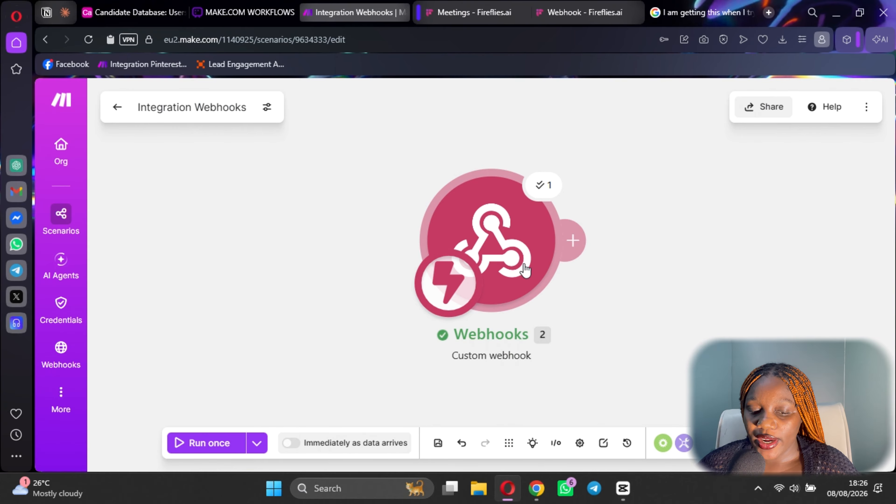
drag(501, 238, 331, 238)
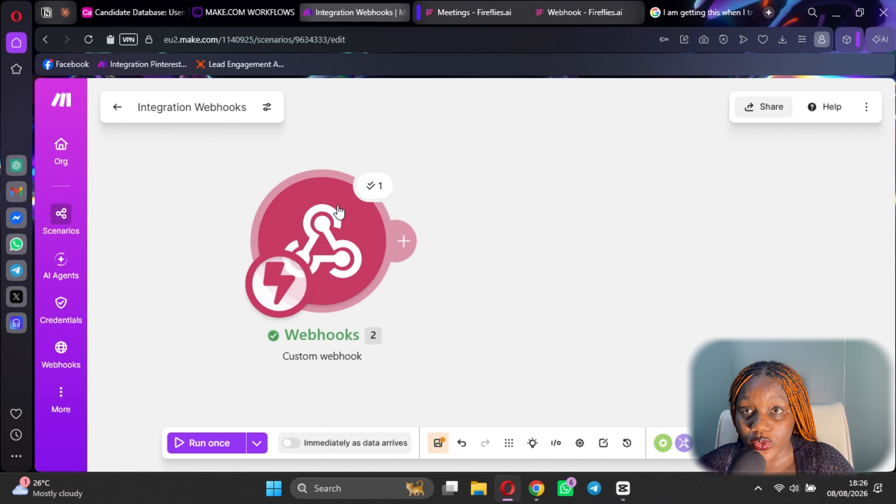
Edit the Fireflies 2 Webhook in the Webhooks module, adding then removing an API key.
click(328, 236)
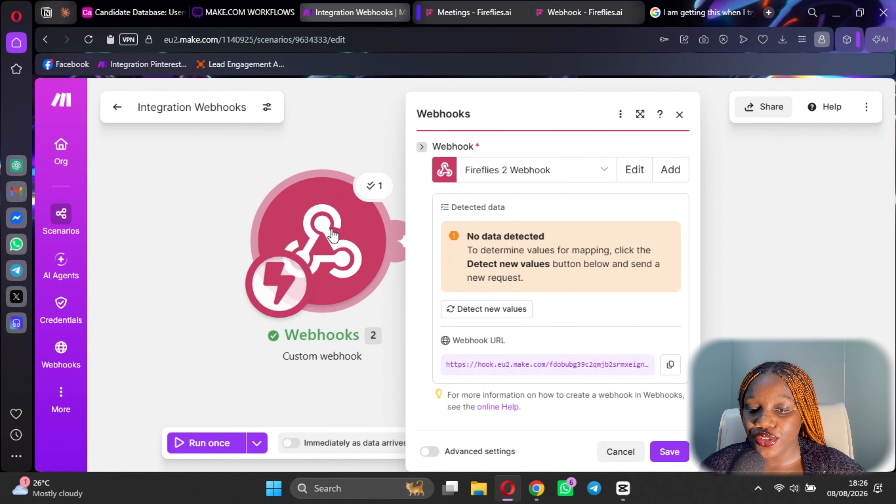
click(642, 178)
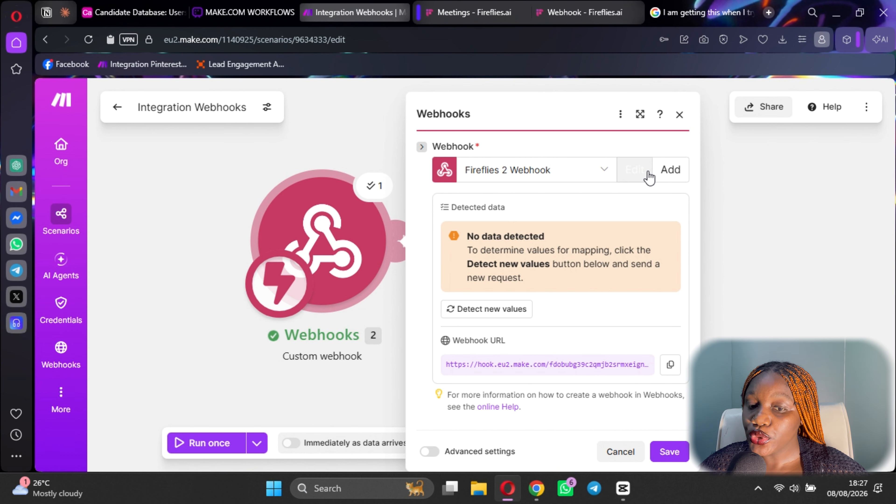
click(646, 175)
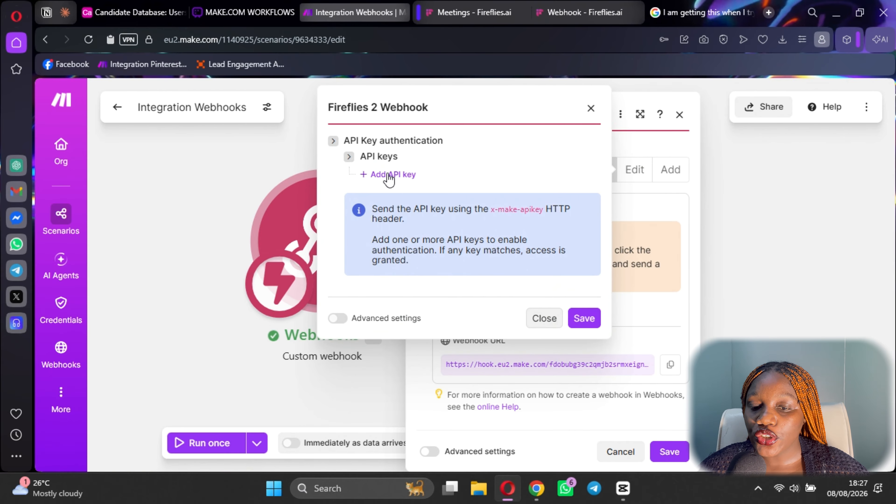
click(391, 176)
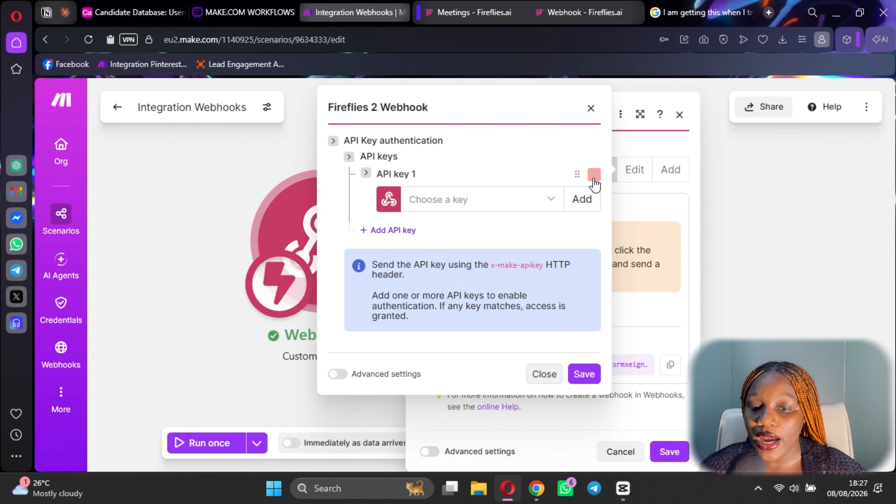
click(594, 174)
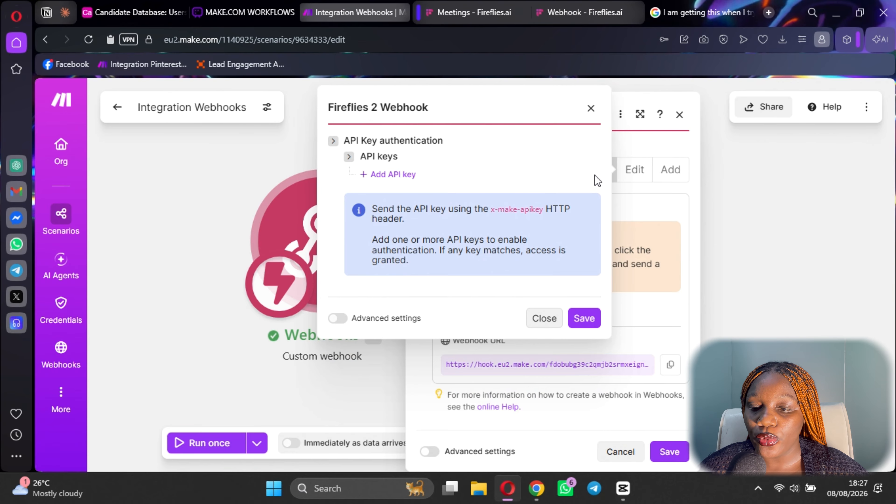
click(545, 319)
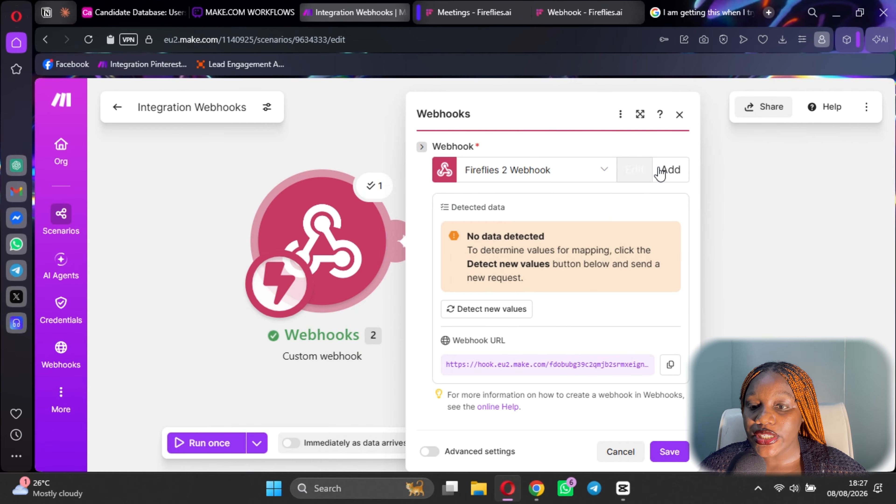
Cancel creating another webhook and copy the Fireflies 2 Webhook URL.
click(673, 173)
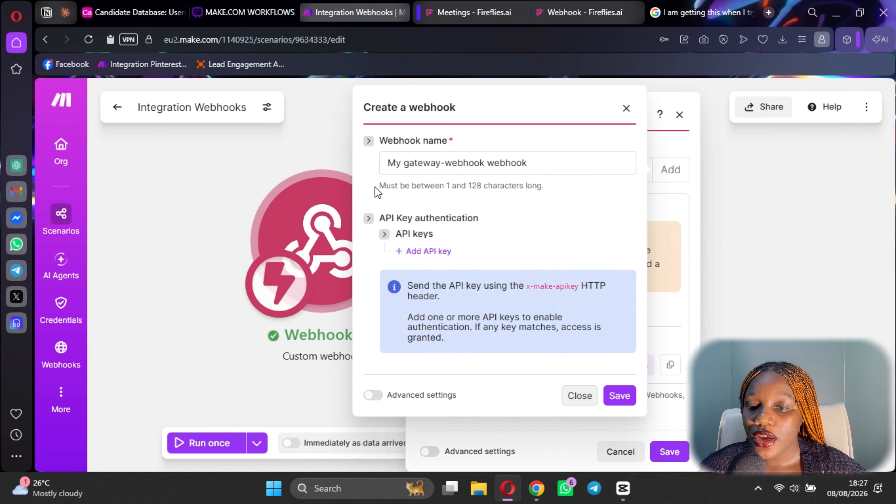
click(626, 109)
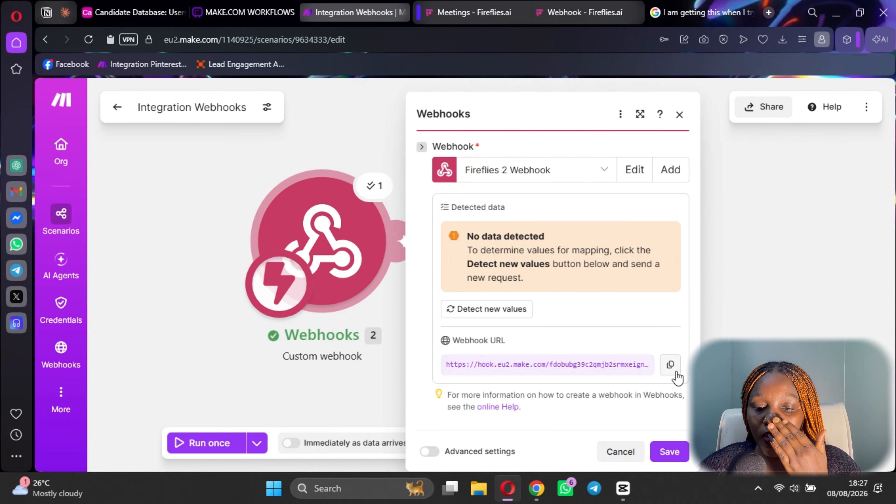
click(670, 365)
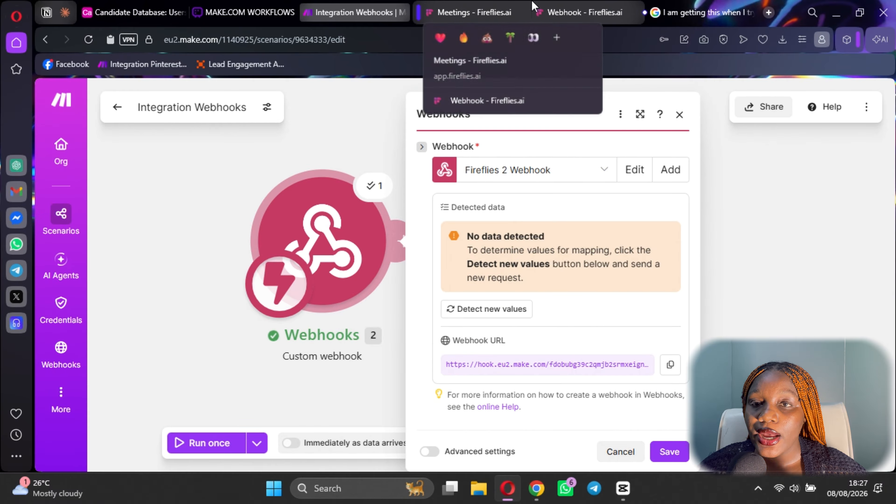
Check Fireflies' webhook delivery history, then save the Webhooks module and the scenario.
click(582, 12)
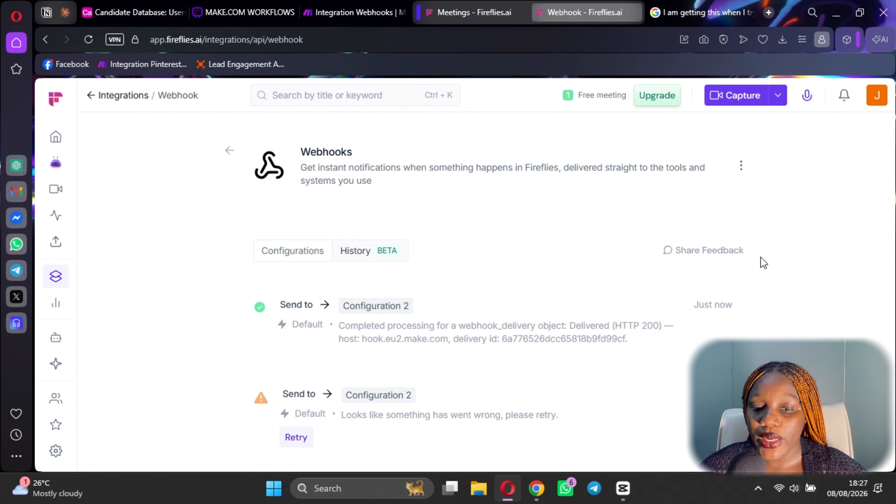
click(341, 9)
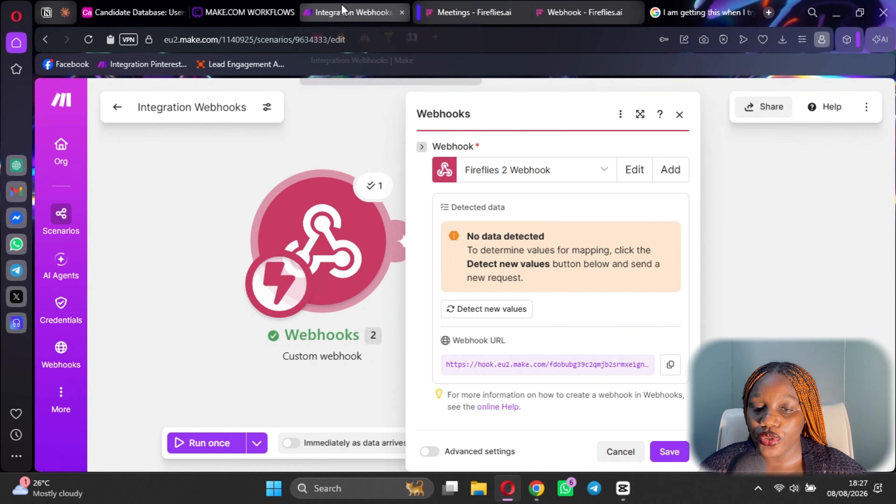
click(668, 453)
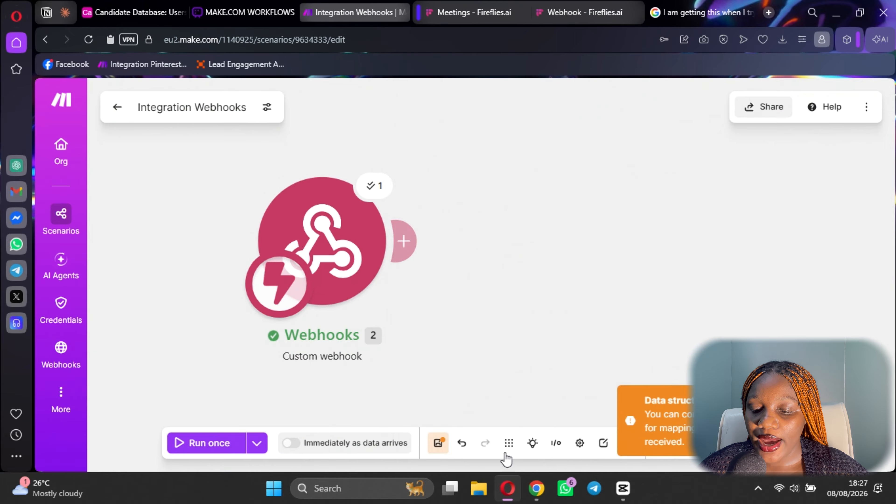
click(440, 448)
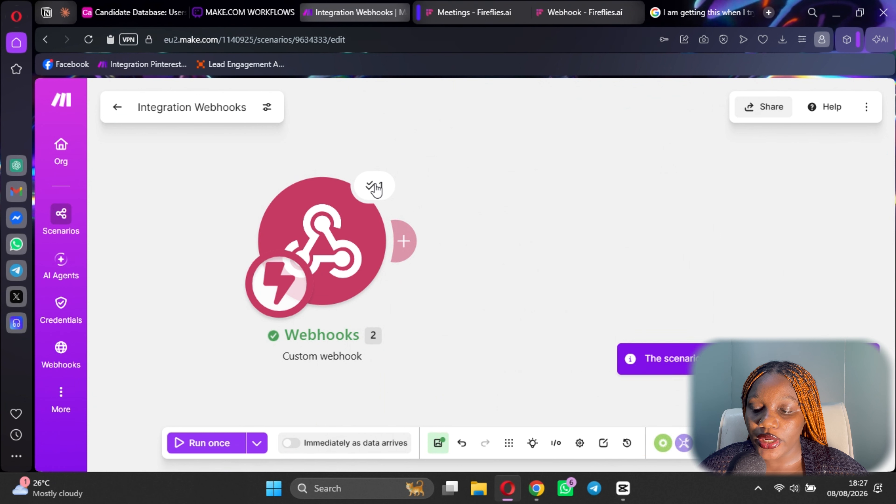
Inspect the meeting.transcribed bundle with its meeting_id, then open the app list for a second module.
click(374, 186)
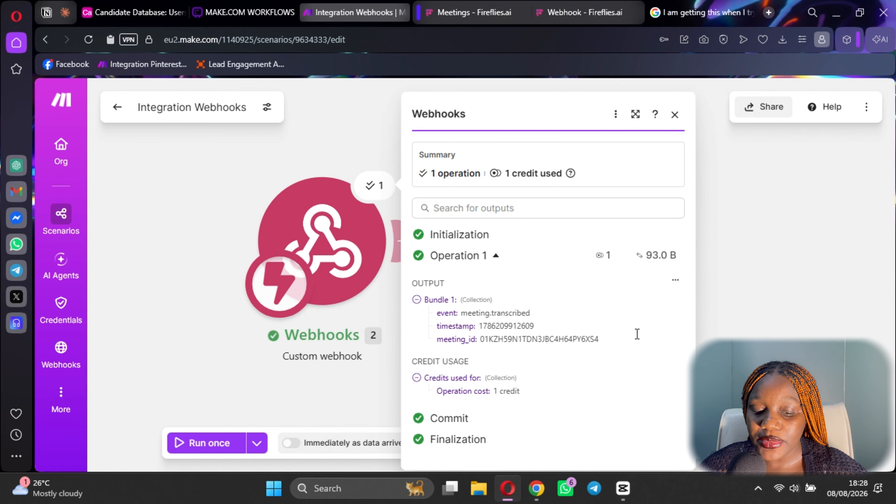
click(754, 325)
click(406, 240)
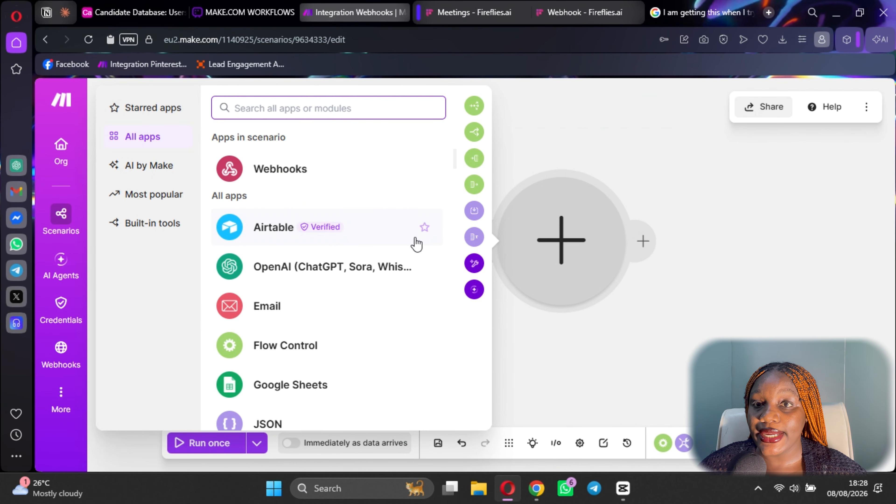
Close the leftover Fireflies webhook and search results browser tabs.
text(t)
key(BackSpace)
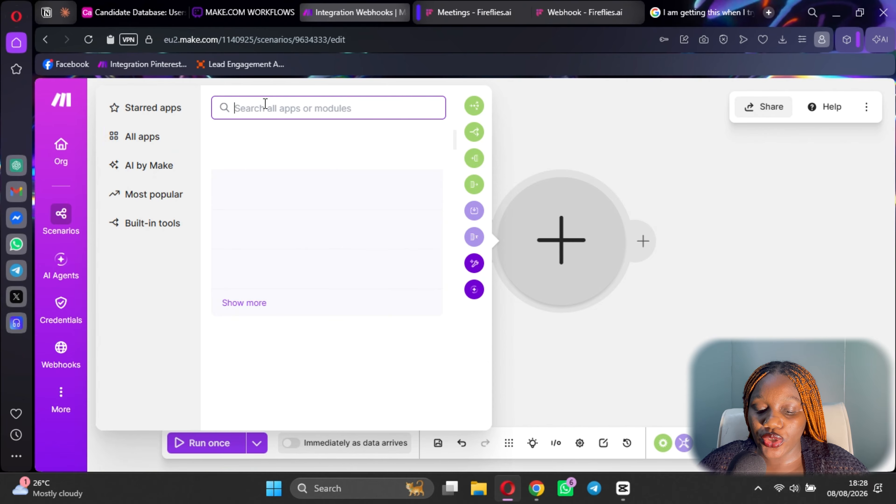
click(628, 15)
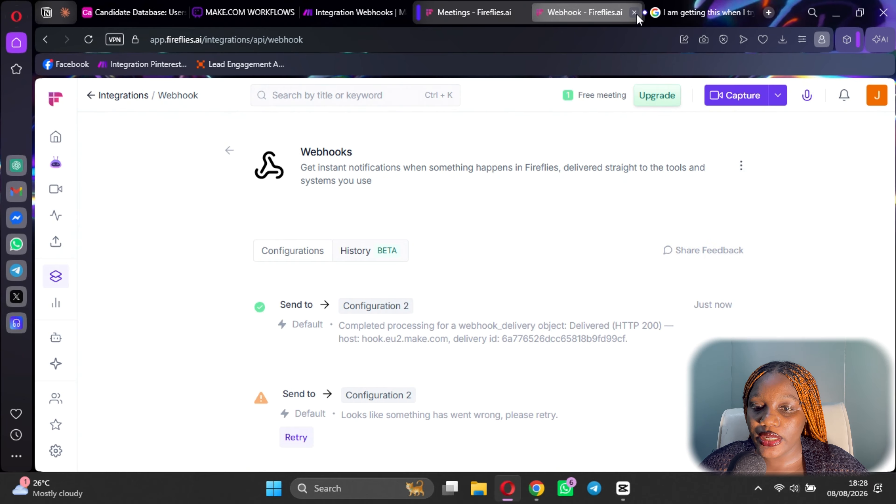
click(634, 13)
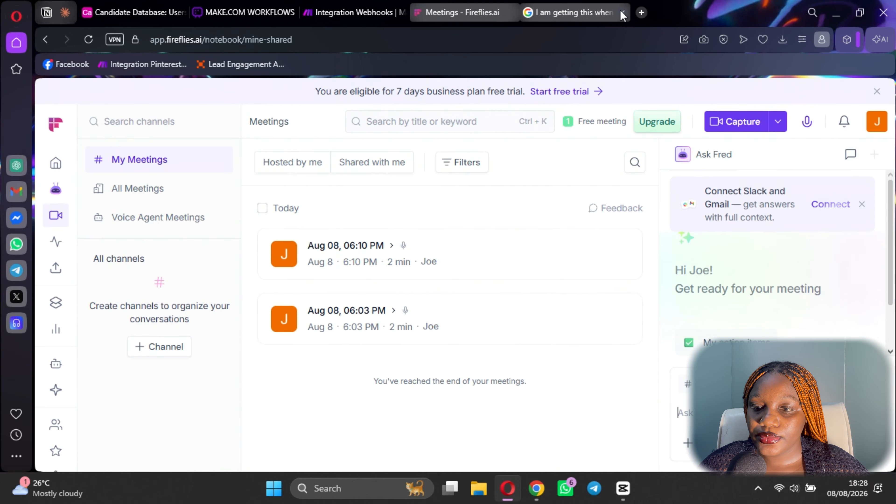
click(635, 13)
Search 'fire' in Make's app picker and add Fireflies.ai's Get a Transcript module.
click(335, 13)
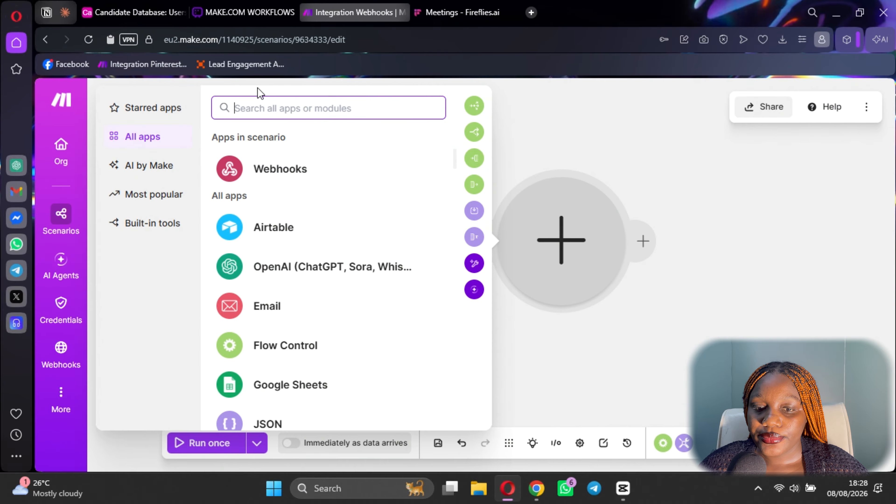
text(firfli)
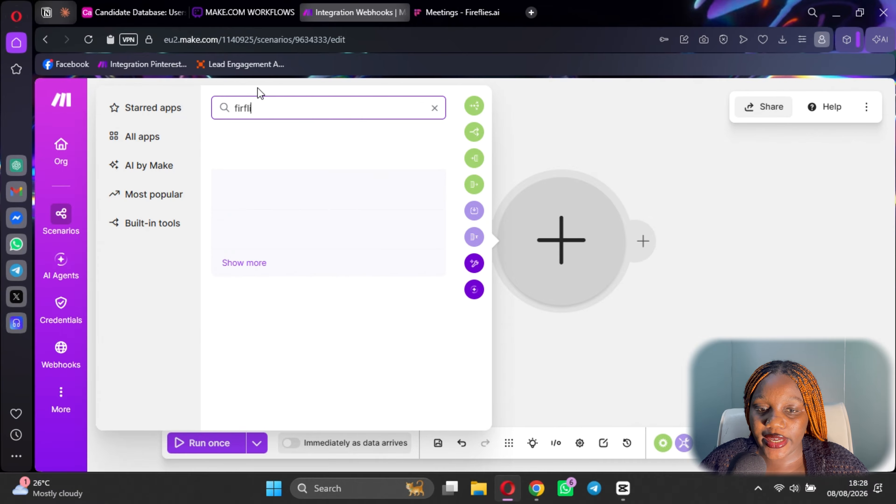
key(BackSpace)
key(BackSpace)
key(BackSpace)
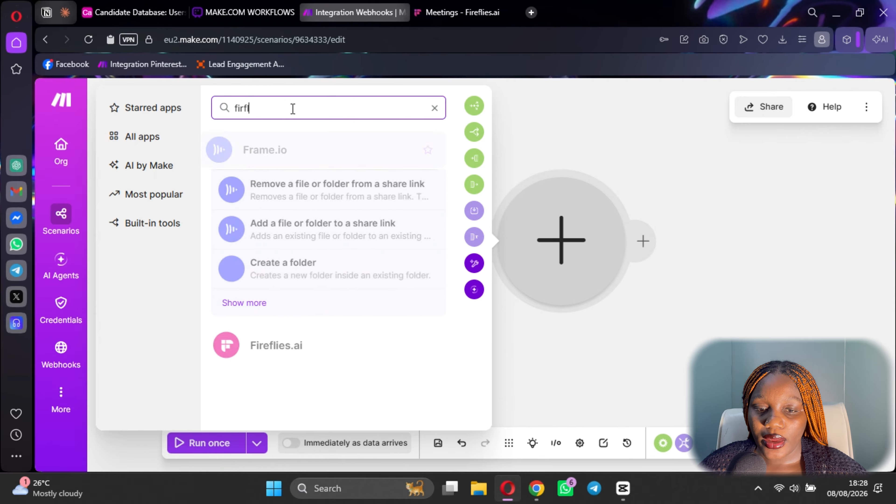
text(e)
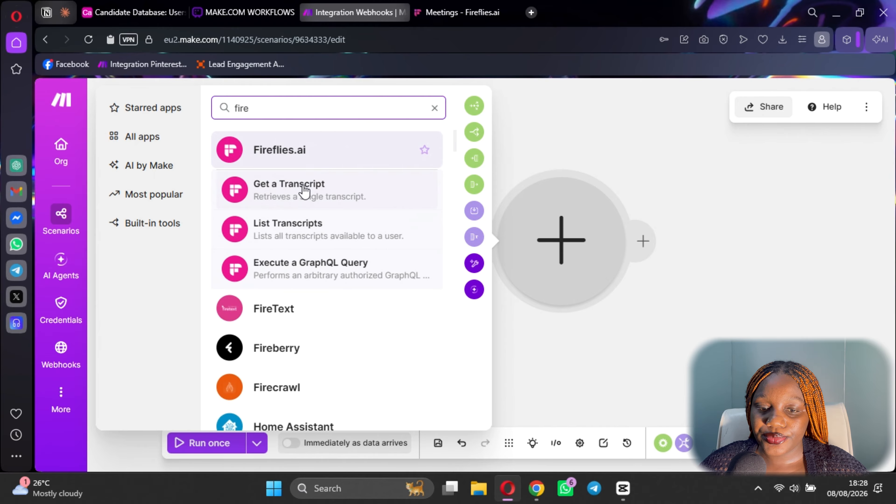
click(304, 186)
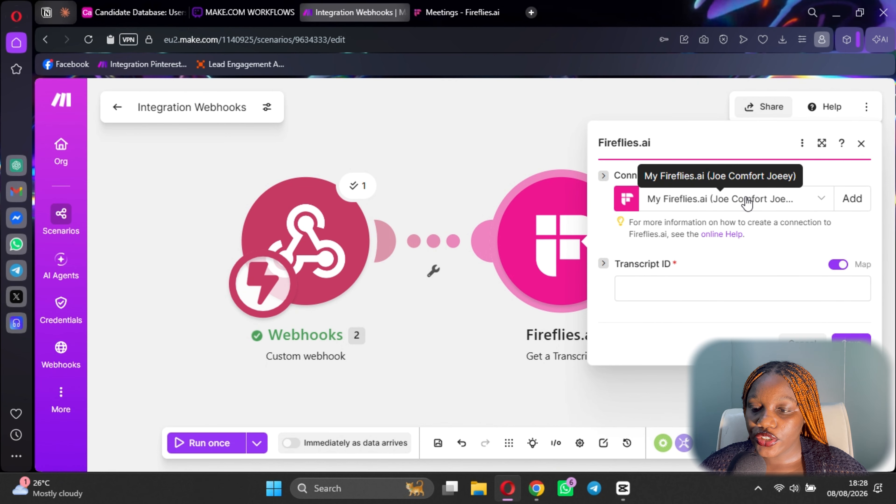
Start a new Fireflies.ai connection, replacing 'connection' in its name with 2.
click(851, 199)
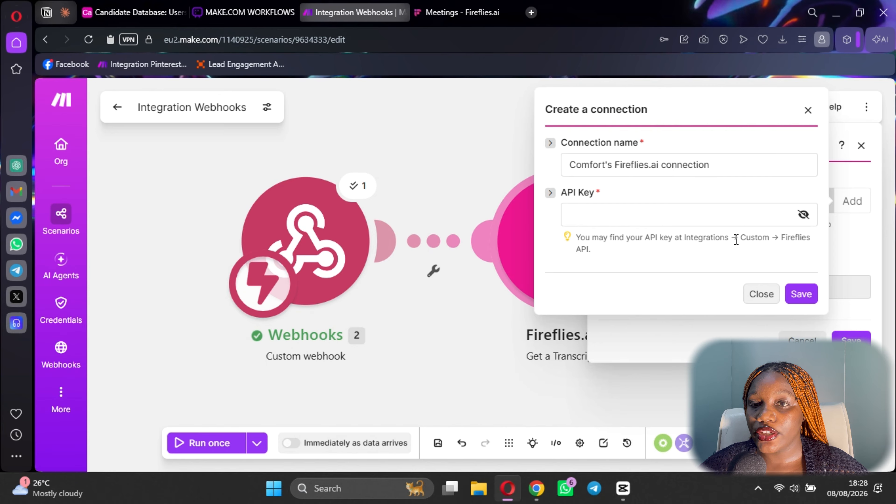
click(615, 163)
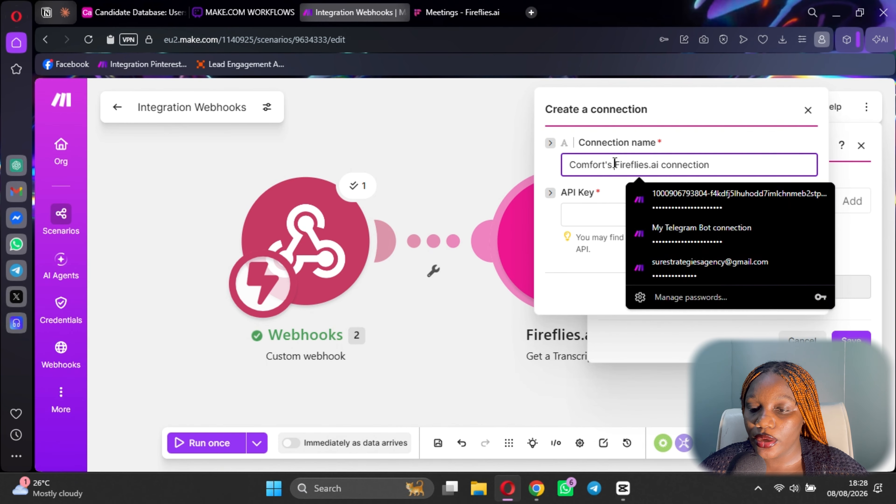
double_click(674, 165)
key(BackSpace)
text(")
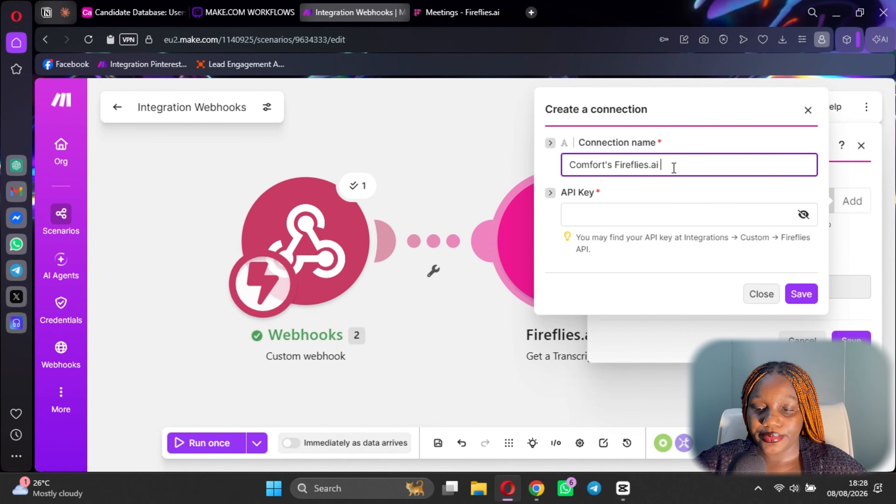
click(463, 12)
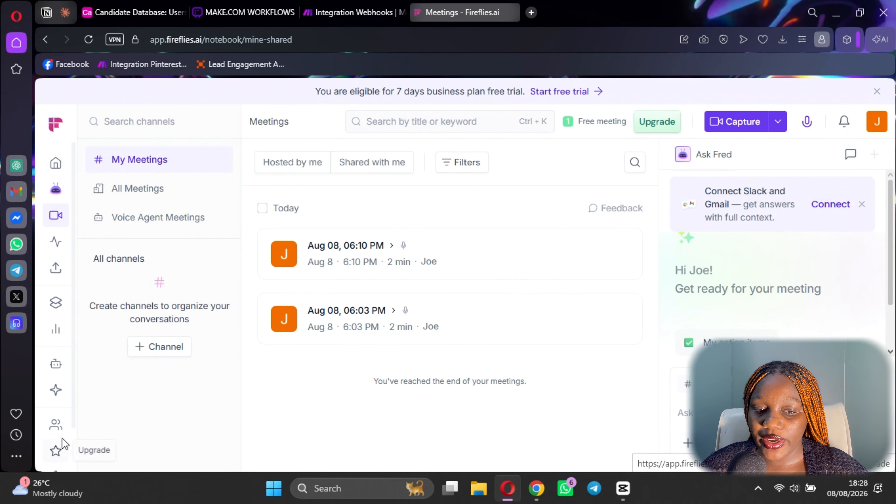
Copy the API key from Fireflies.ai's MCP & Dev Tools Developer Settings.
scroll(60, 436, down, 2)
click(58, 429)
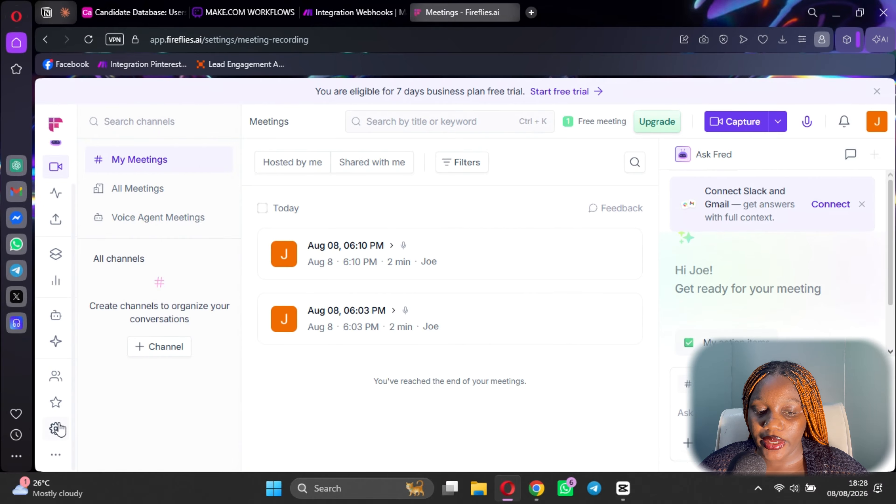
scroll(114, 353, down, 2)
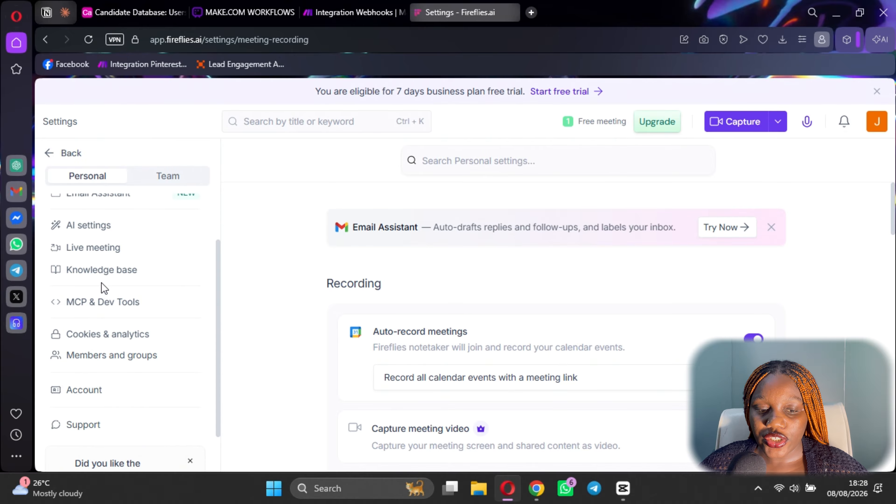
click(102, 302)
scroll(491, 316, down, 9)
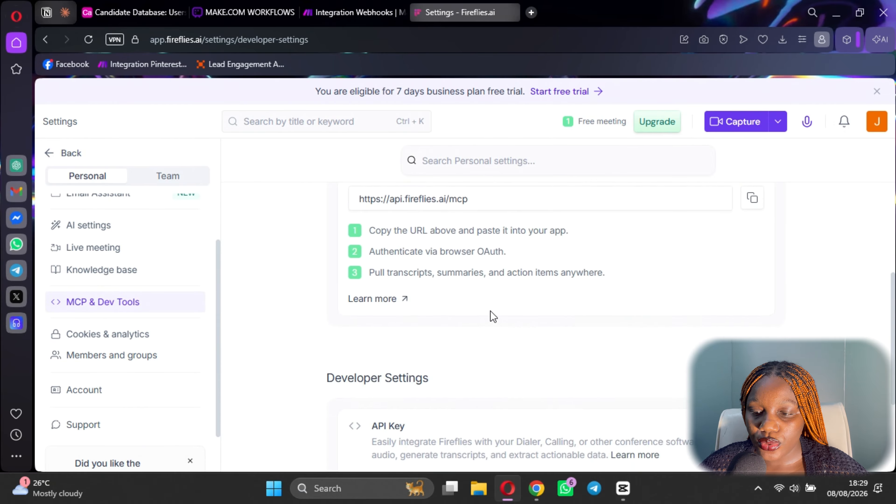
click(753, 339)
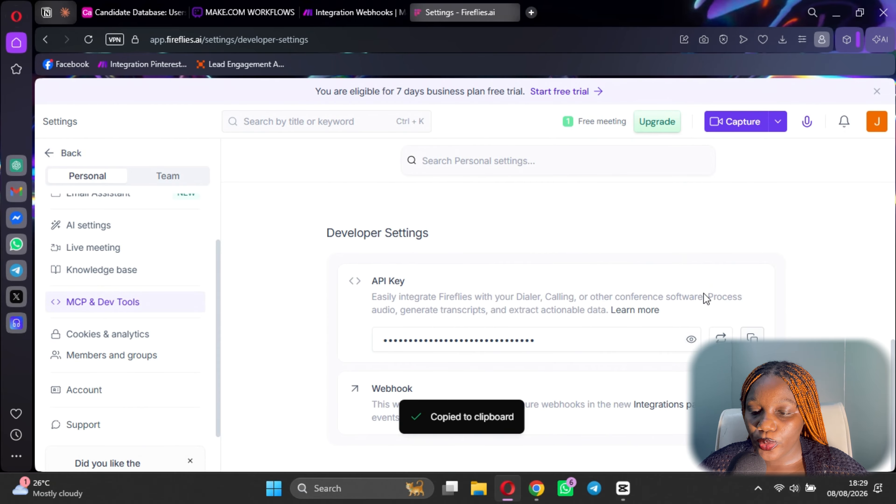
click(351, 12)
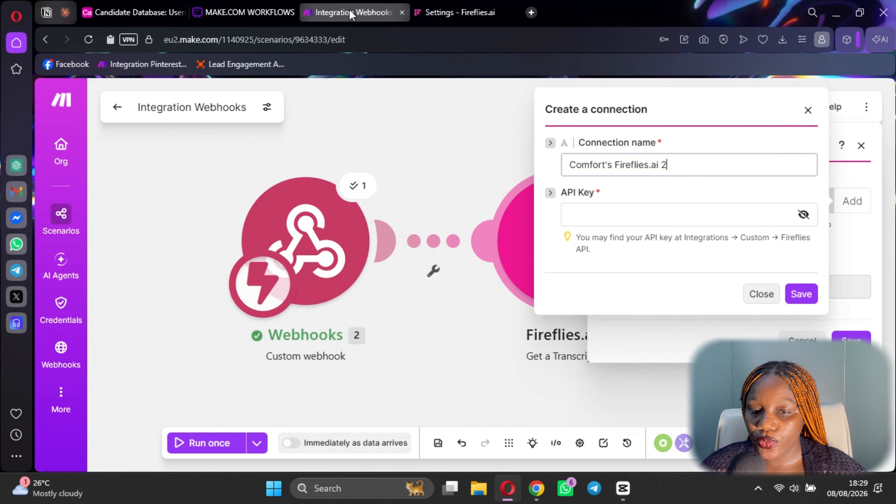
Paste the Fireflies API key into the new connection and save it.
click(624, 218)
key(ctrl+v)
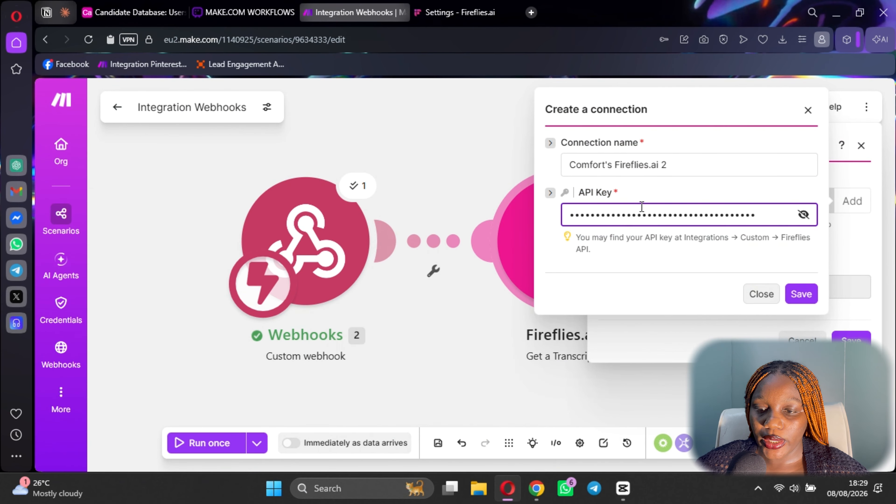
click(801, 294)
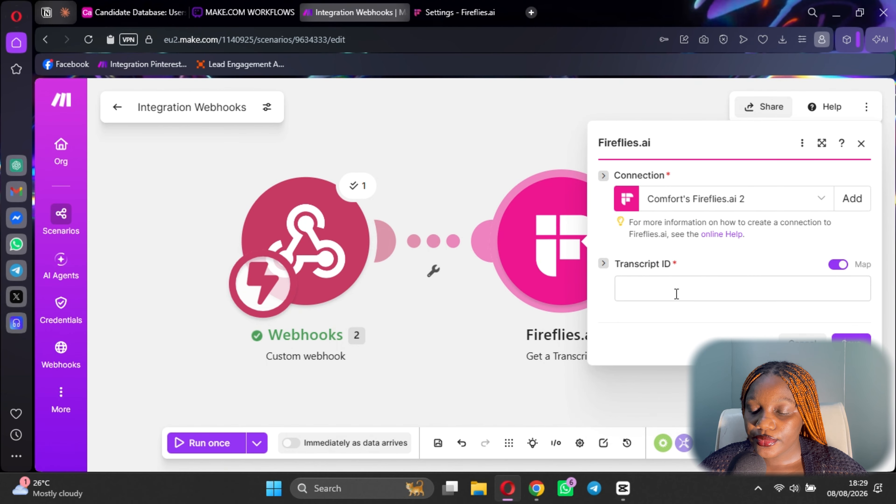
Map the webhook's meeting_id into Transcript ID and save the module.
click(676, 294)
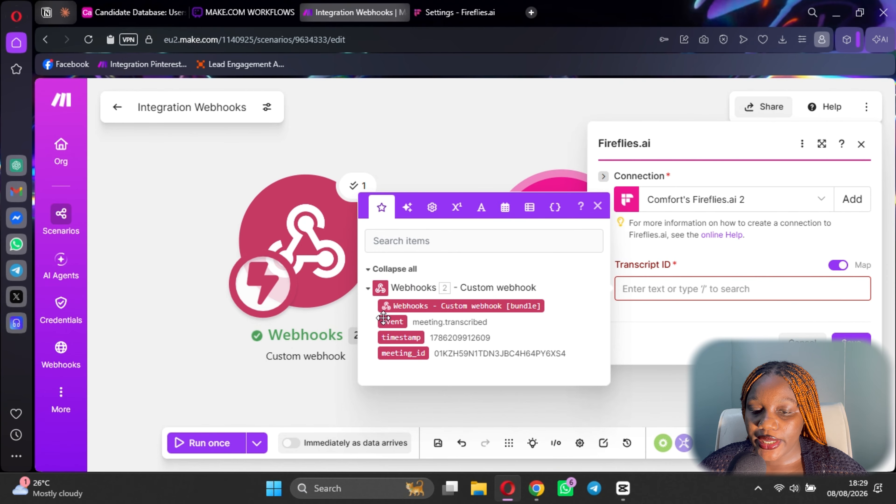
click(408, 353)
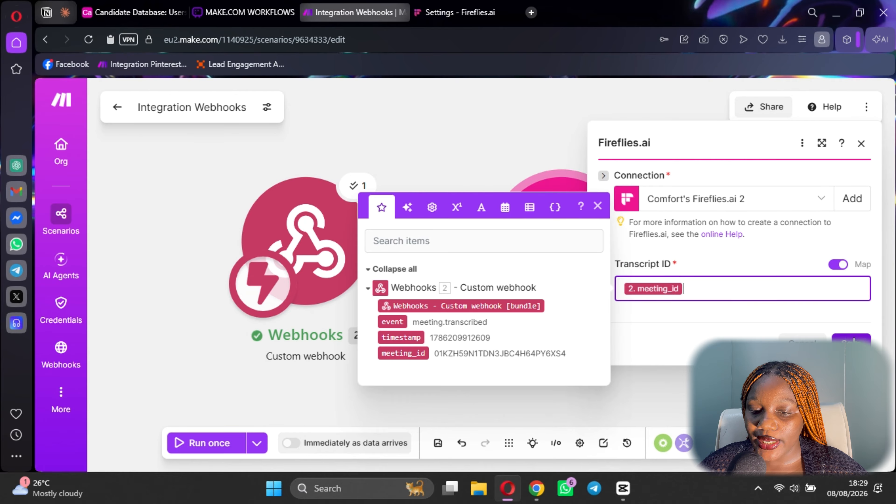
click(570, 398)
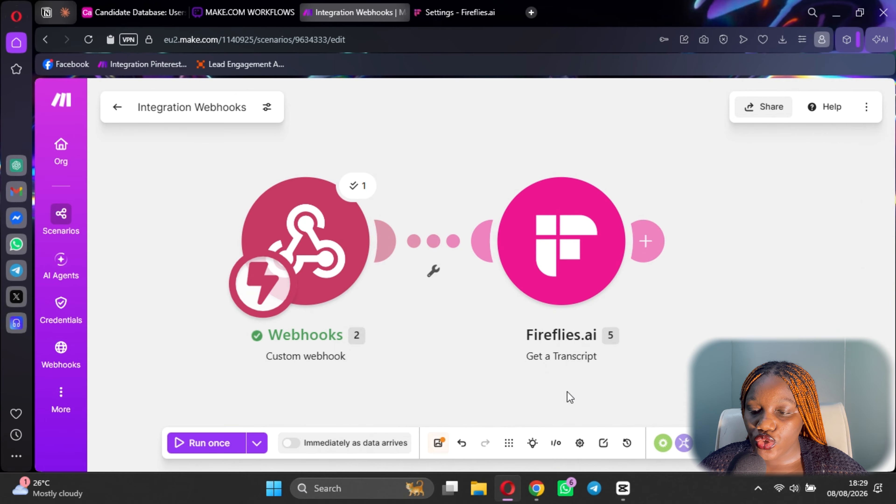
Save the scenario and run it once with the existing webhook data.
click(439, 443)
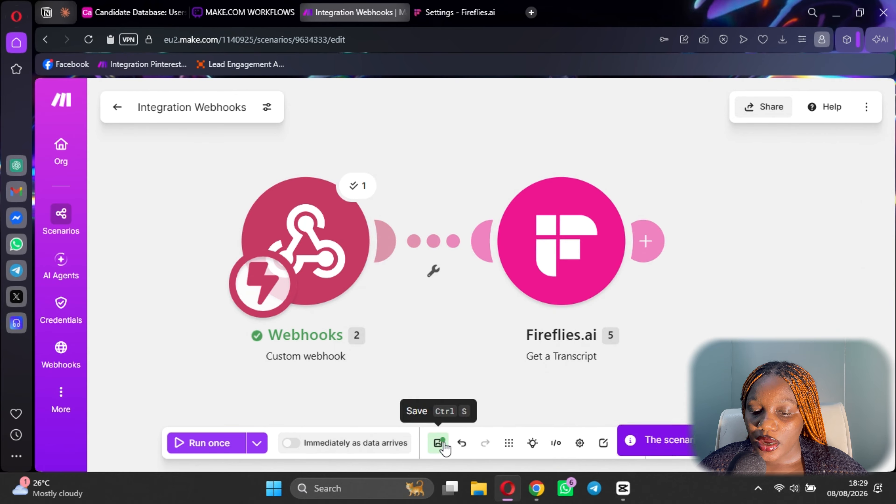
click(256, 444)
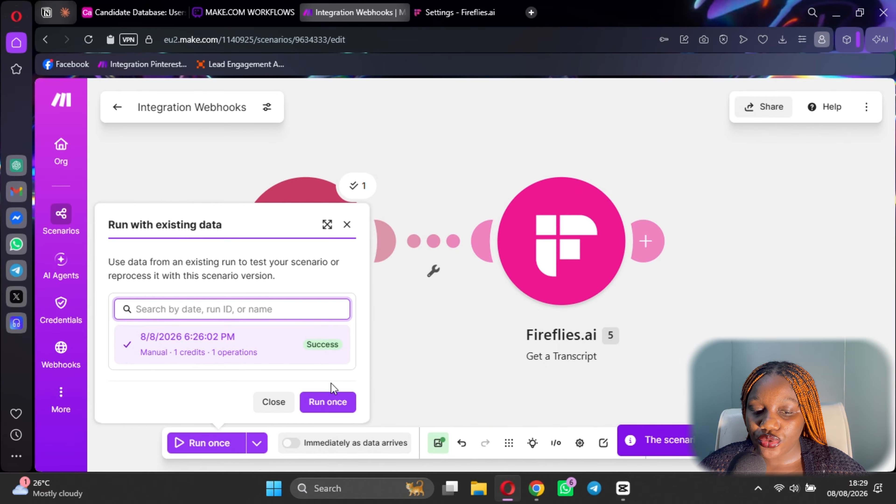
click(330, 403)
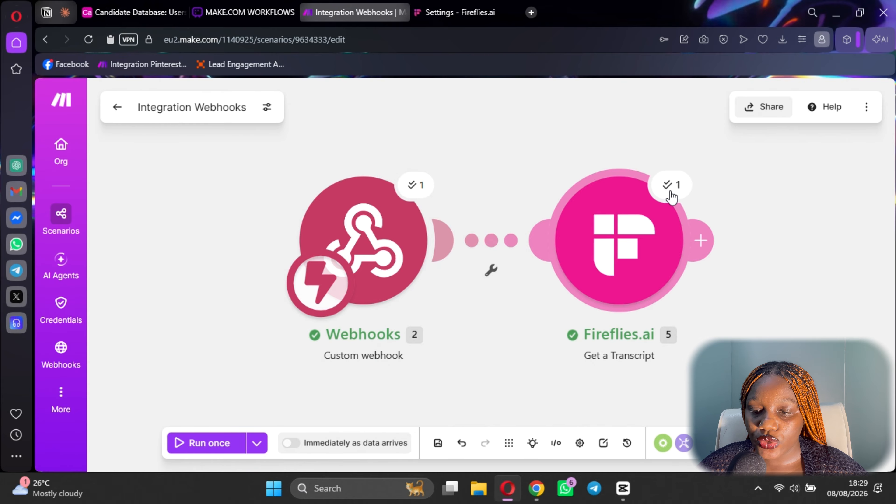
Review the Aug 08, 06:03 PM transcript output, then add a module after Fireflies.ai.
click(671, 188)
scroll(398, 227, down, 5)
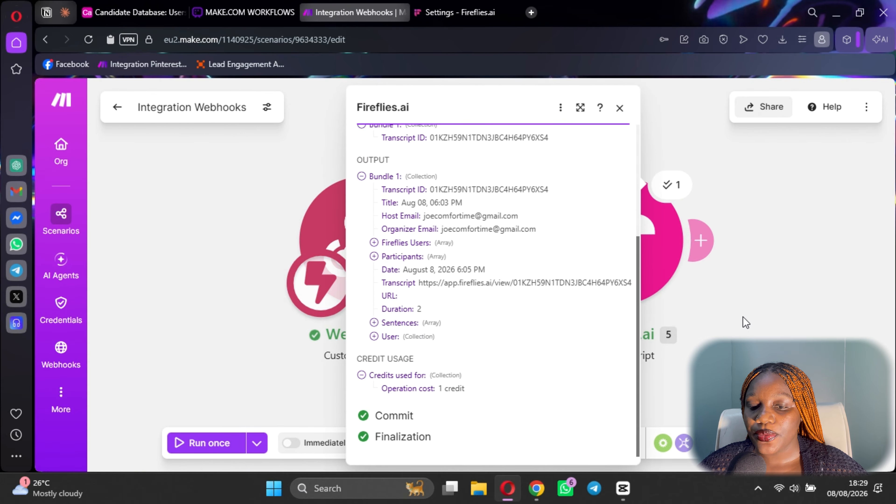
click(755, 327)
click(701, 242)
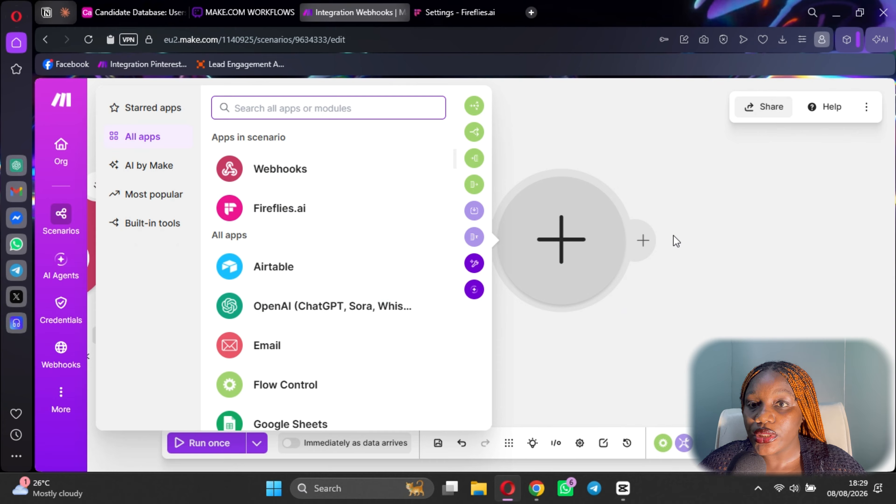
Add an HTTP Download a file step using the Fireflies Transcript URL.
text(h)
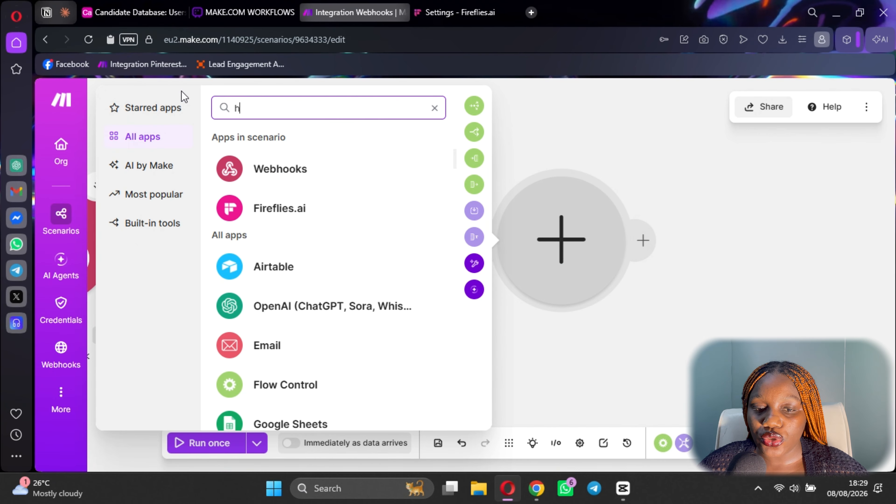
text(ttp)
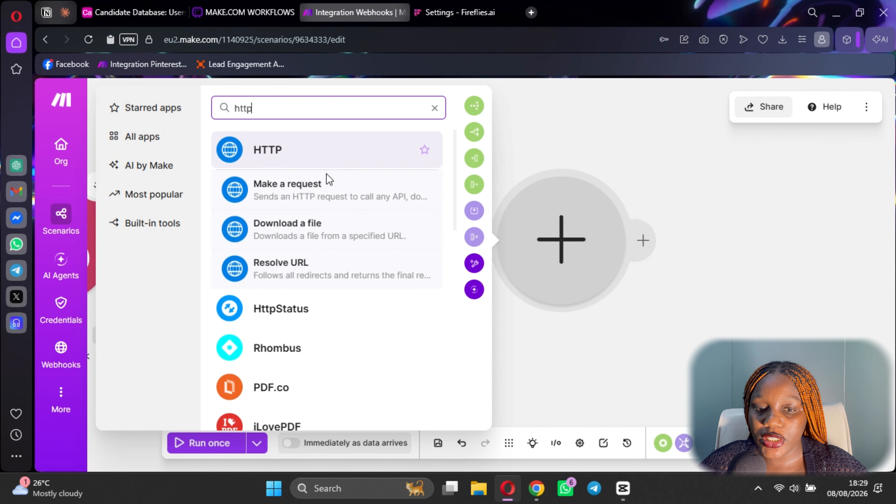
click(313, 230)
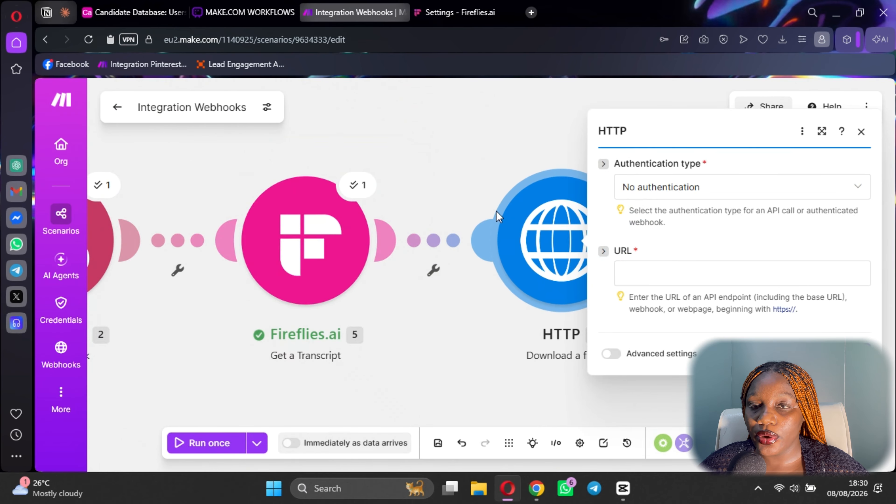
click(690, 270)
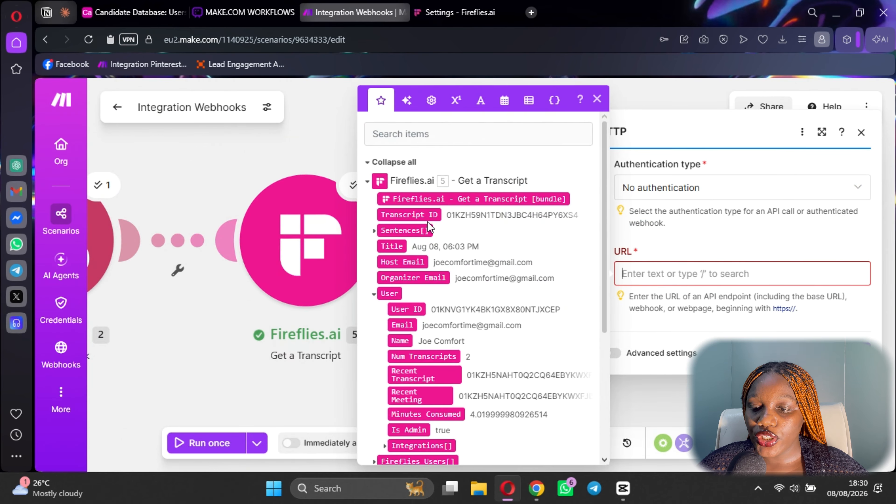
scroll(432, 279, down, 5)
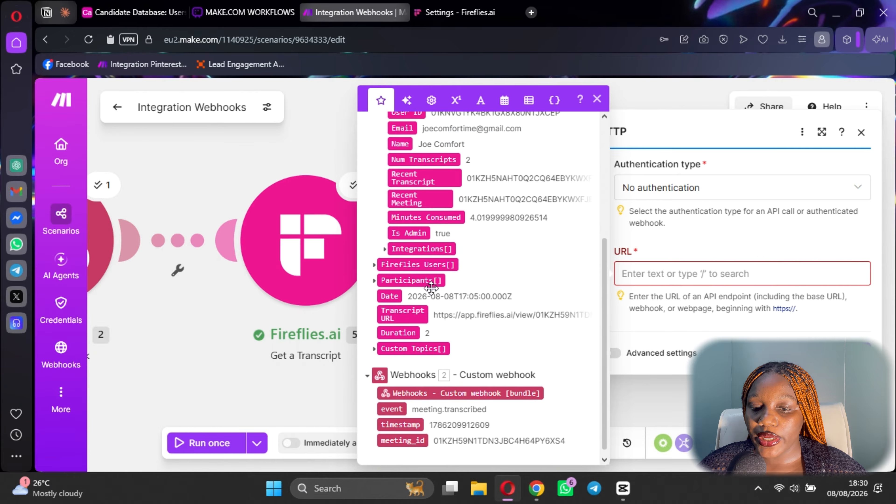
click(403, 306)
click(851, 443)
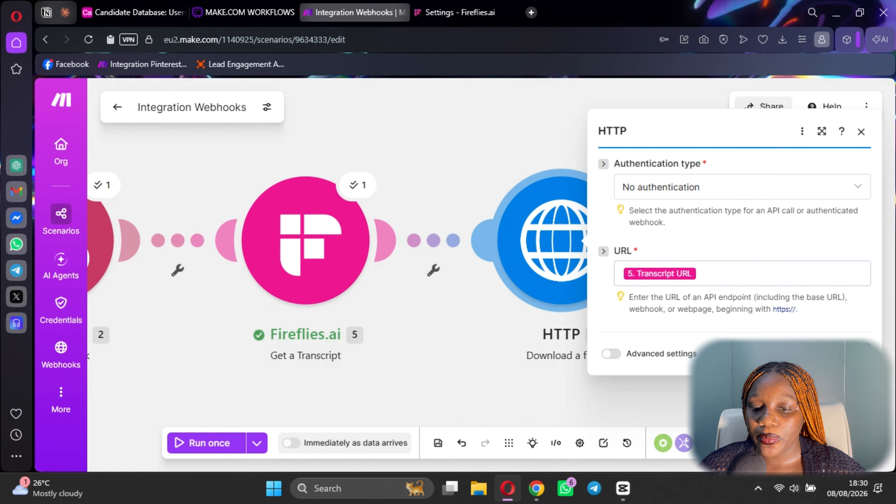
Save the scenario and check the planned workflow in Whimsical before the next step.
click(439, 446)
click(646, 241)
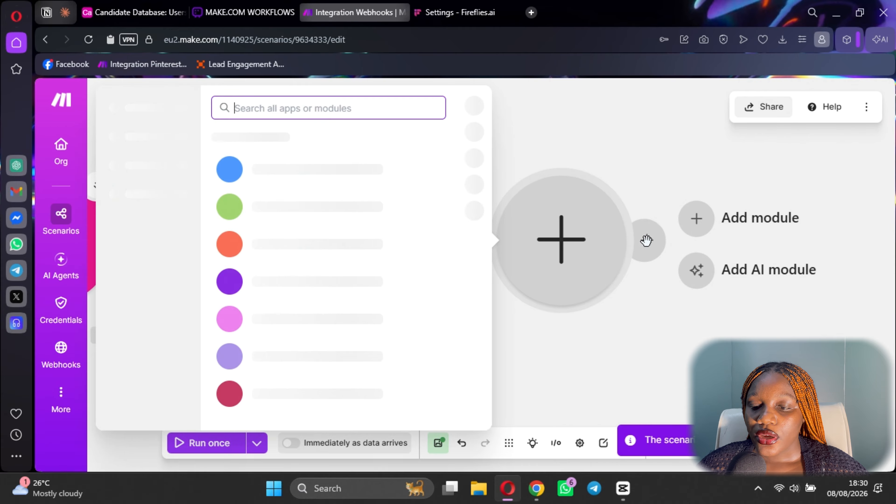
click(240, 8)
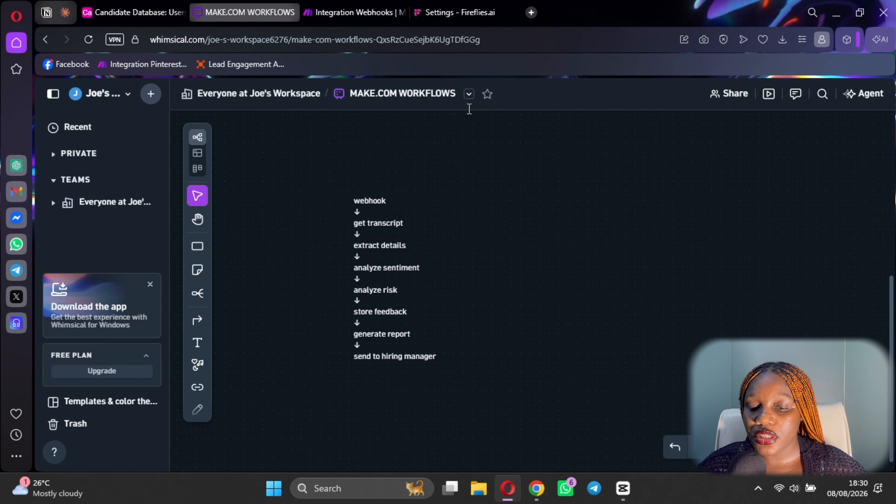
click(396, 248)
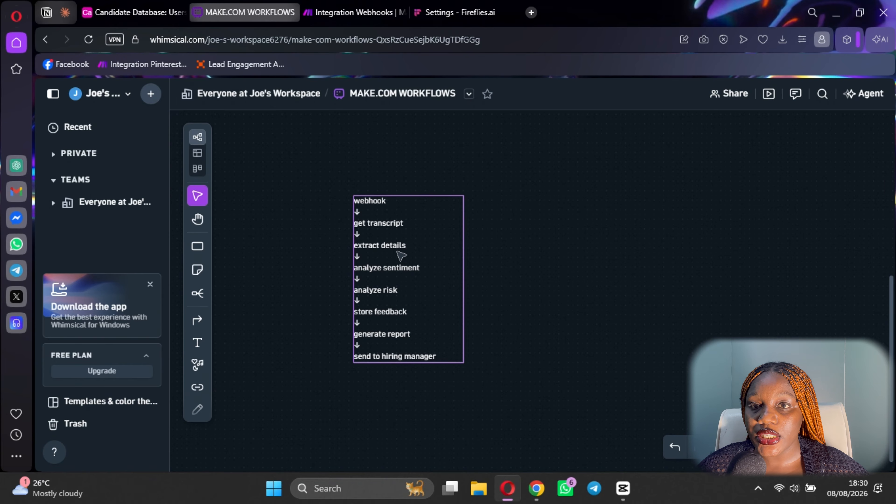
click(388, 12)
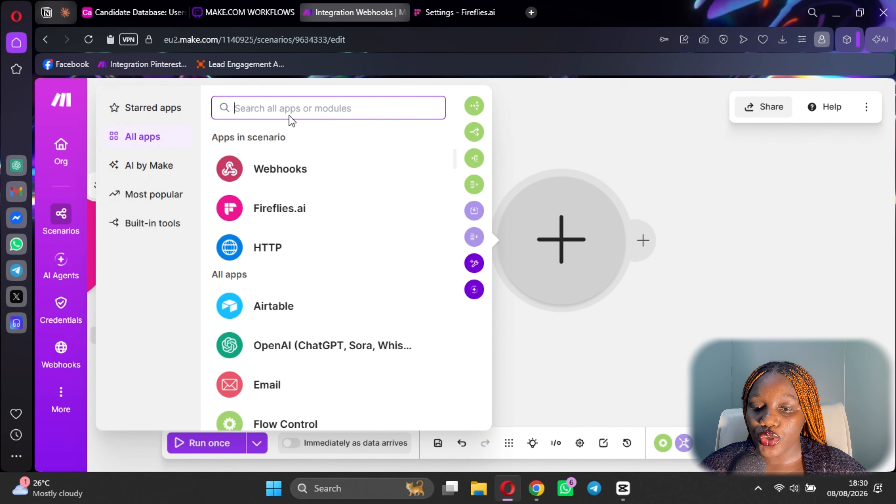
Search 'open ai' and add OpenAI's Generate a completion module after the HTTP download.
text(opem)
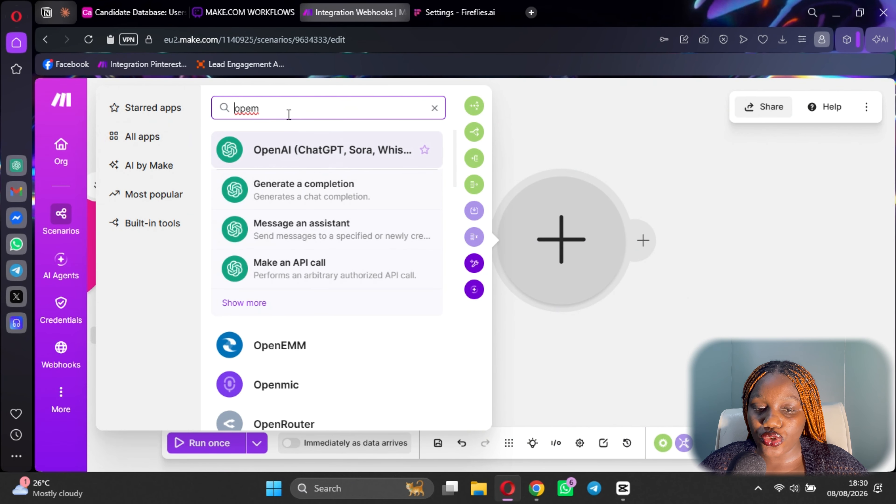
key(BackSpace)
text(n ai)
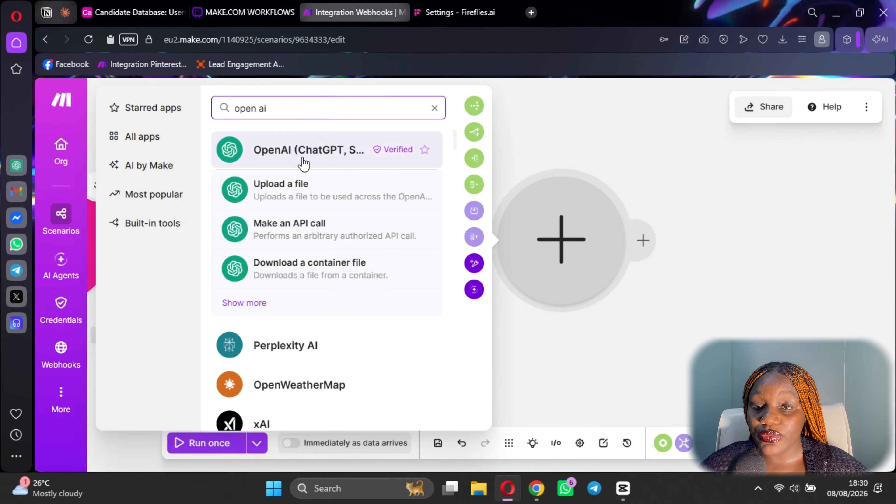
click(246, 305)
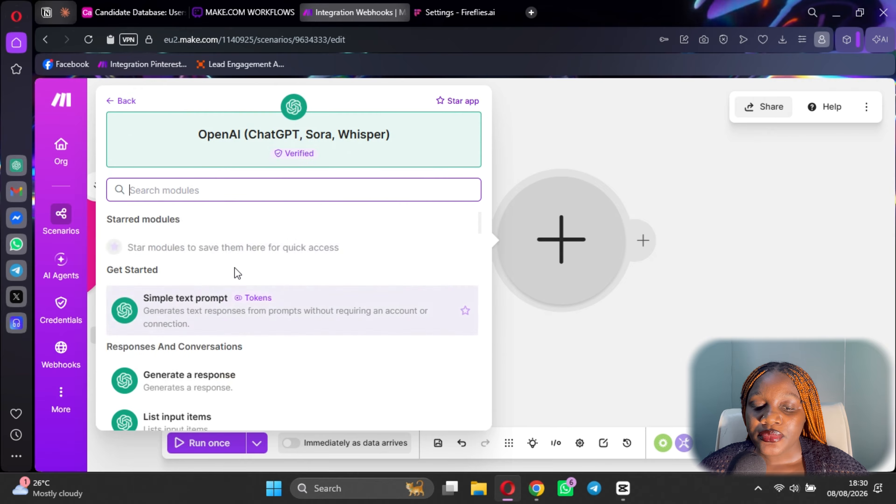
scroll(212, 318, down, 6)
click(216, 277)
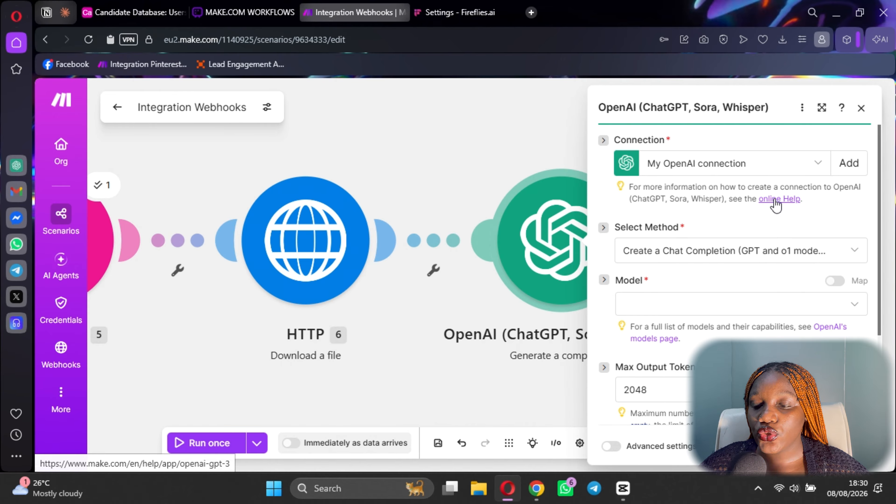
Select the o4-mini model for the OpenAI step and add a first User message.
click(856, 304)
scroll(691, 264, down, 5)
scroll(691, 264, down, 10)
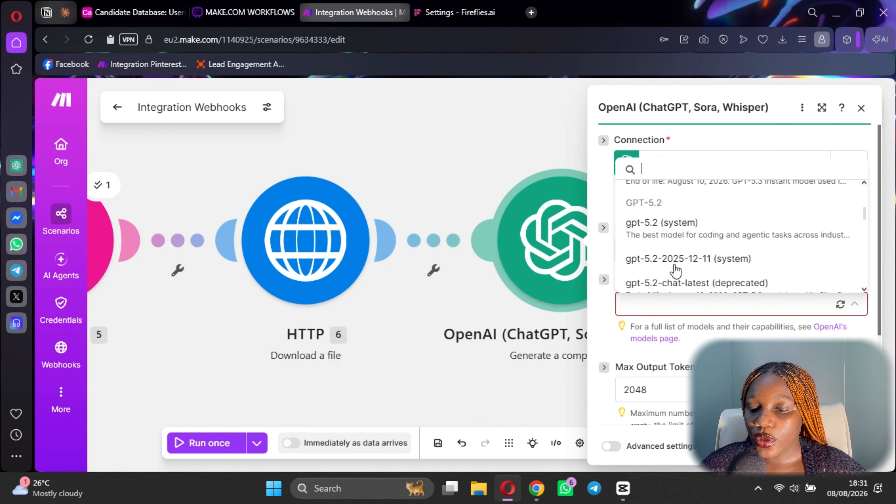
scroll(674, 259, down, 3)
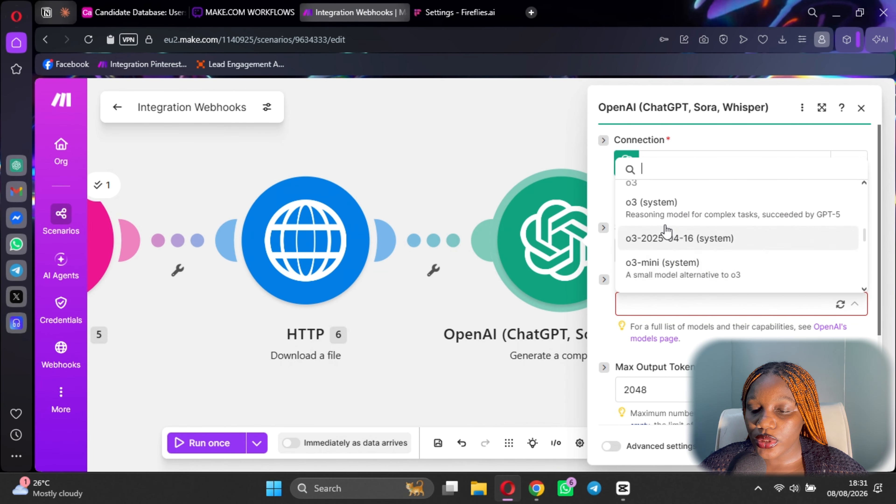
scroll(680, 226, up, 5)
scroll(673, 269, down, 1)
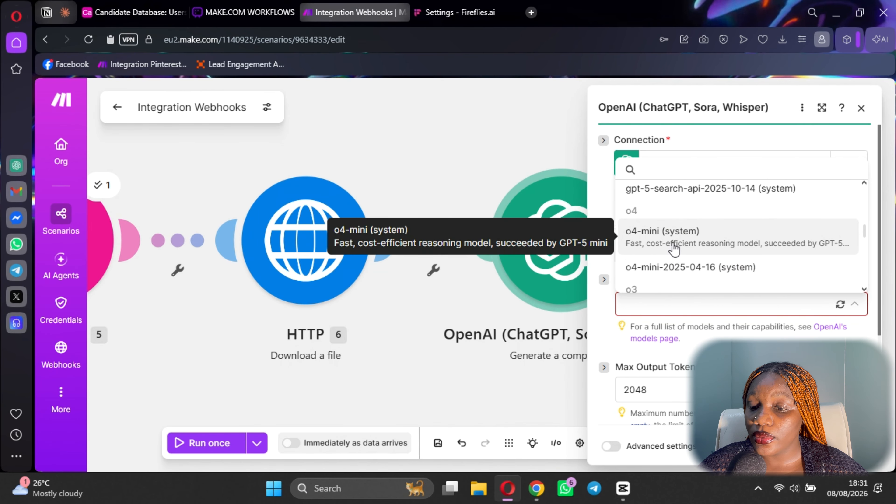
click(674, 250)
scroll(680, 265, down, 3)
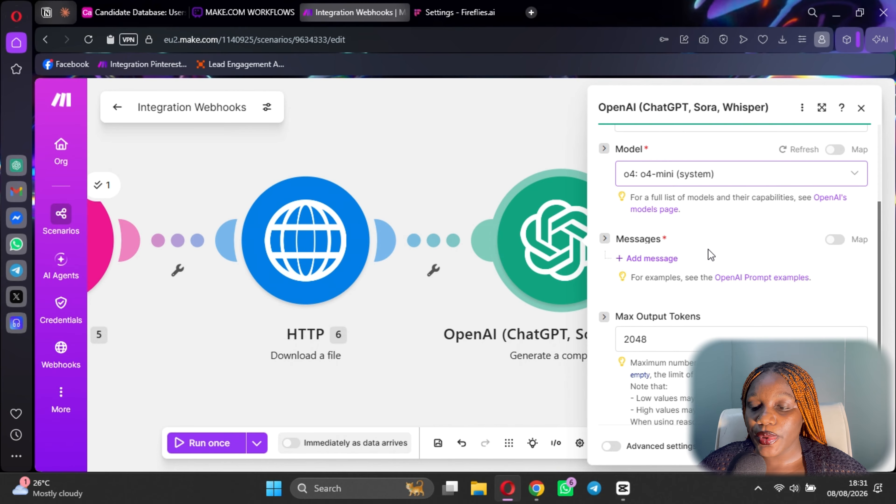
click(666, 259)
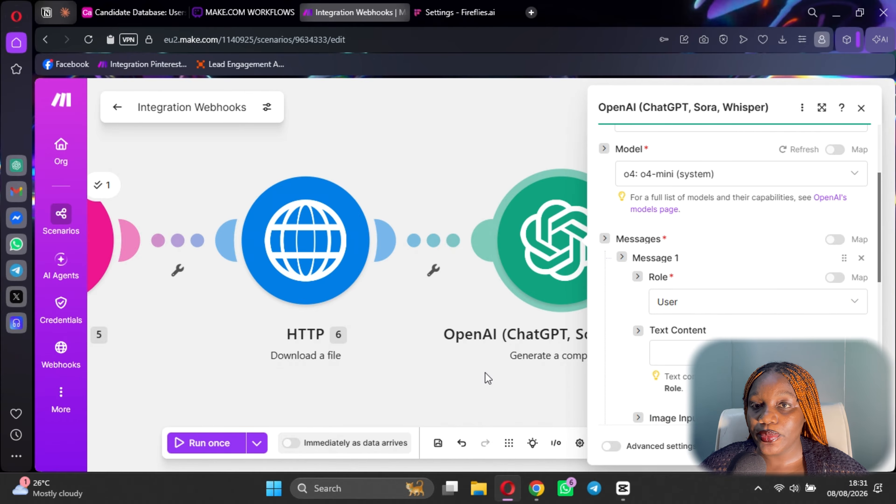
click(531, 499)
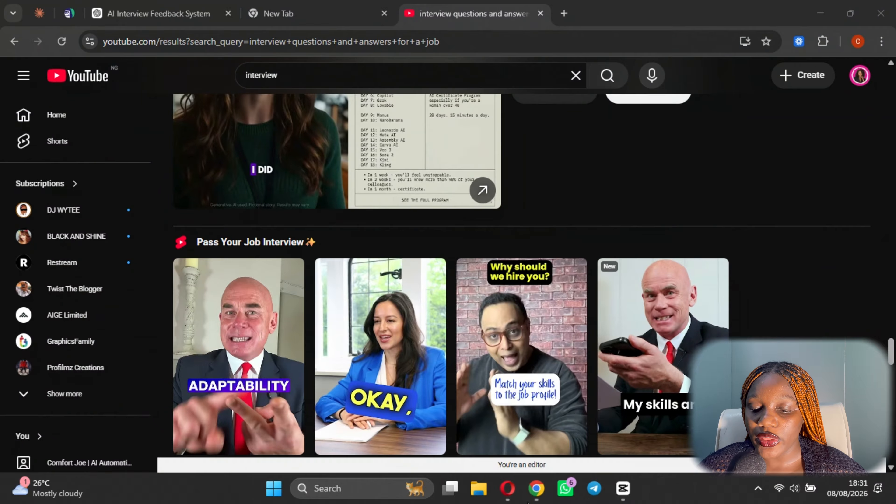
Switch from the YouTube results to the AI Interview Feedback System ChatGPT chat.
key(slash)
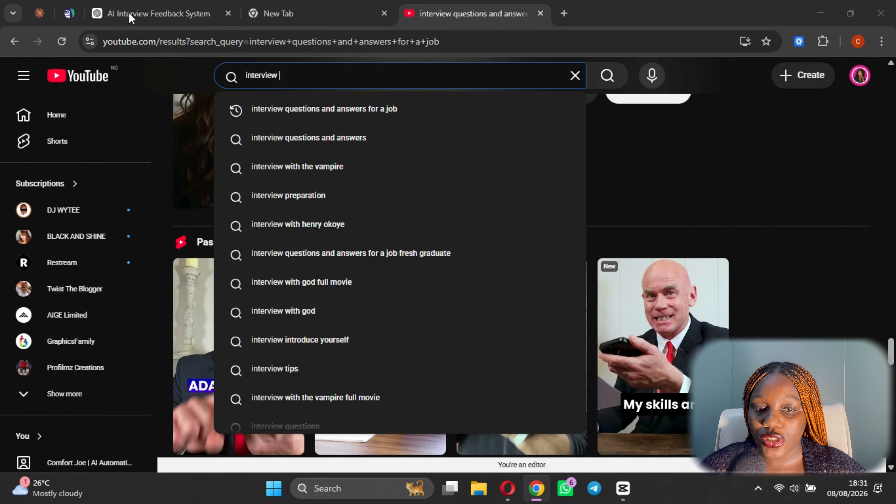
click(131, 17)
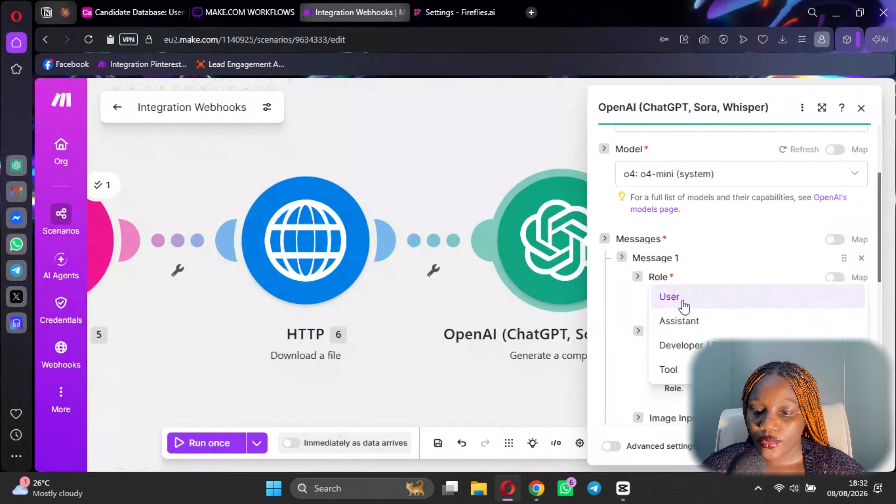
Make Message 1 a Developer/System message with the pasted recruiting-analysis prompt and 1-10 scoring scale.
click(700, 344)
scroll(700, 212, down, 3)
click(686, 226)
key(ctrl+v)
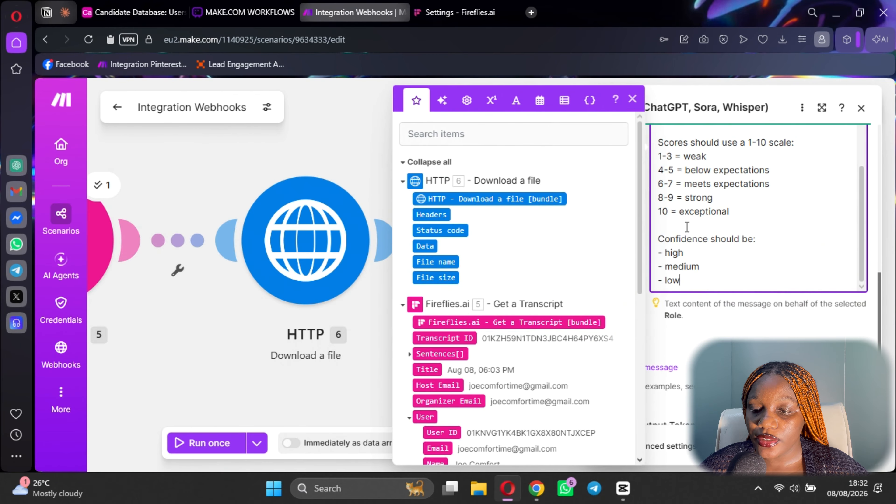
scroll(687, 227, up, 8)
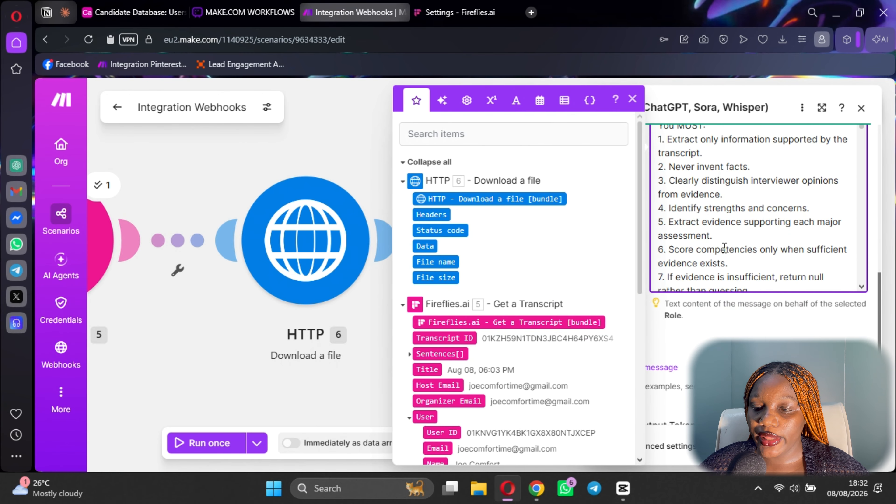
scroll(731, 252, up, 3)
scroll(754, 267, down, 10)
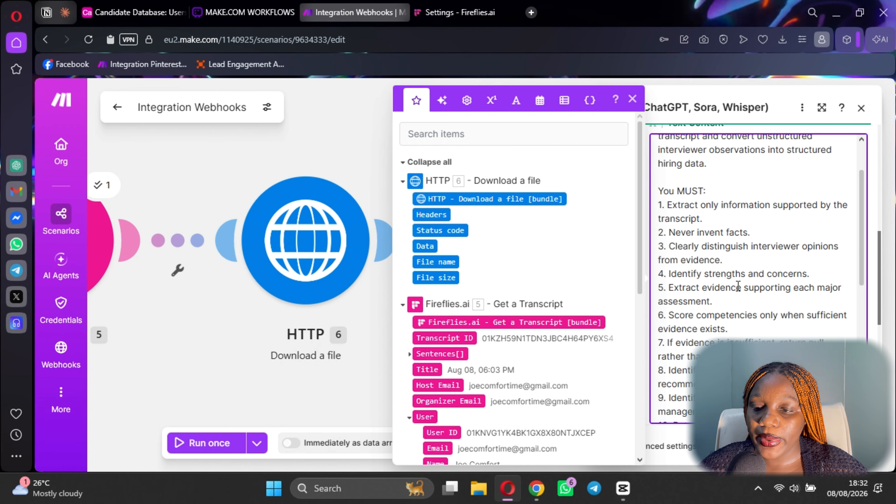
scroll(747, 304, down, 5)
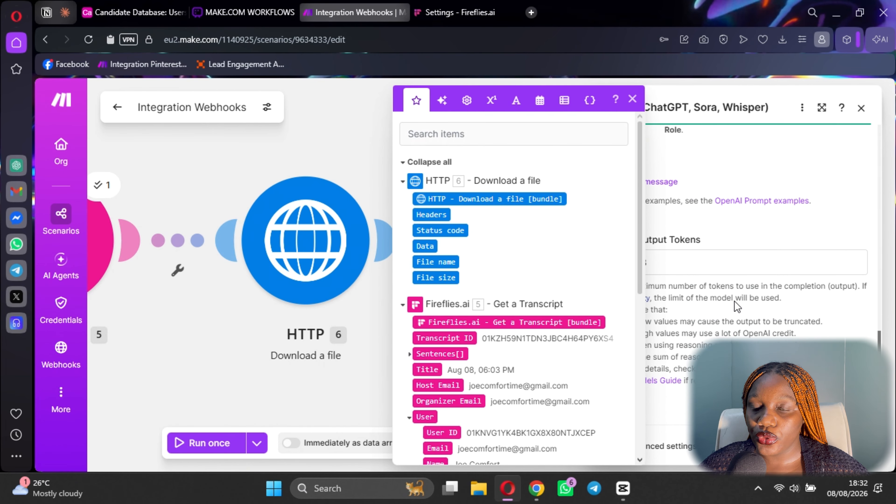
click(693, 195)
Add a second User message and close the OpenAI and HTTP step settings.
click(652, 181)
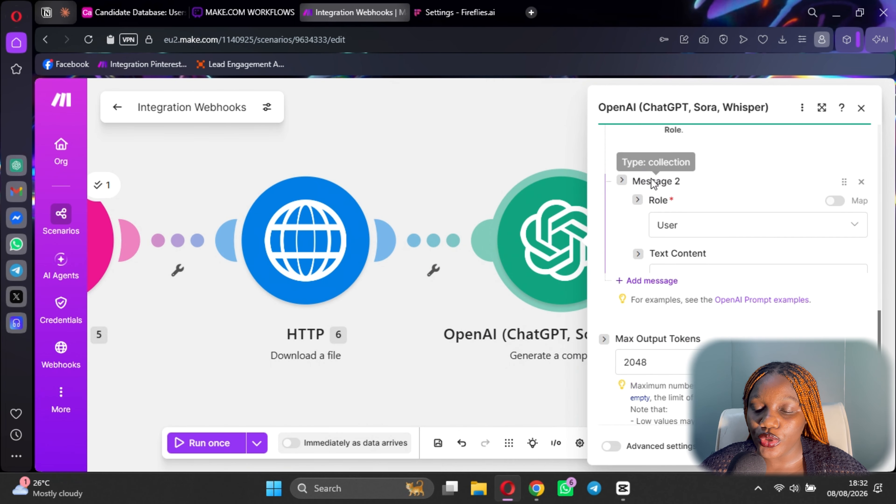
scroll(678, 261, down, 2)
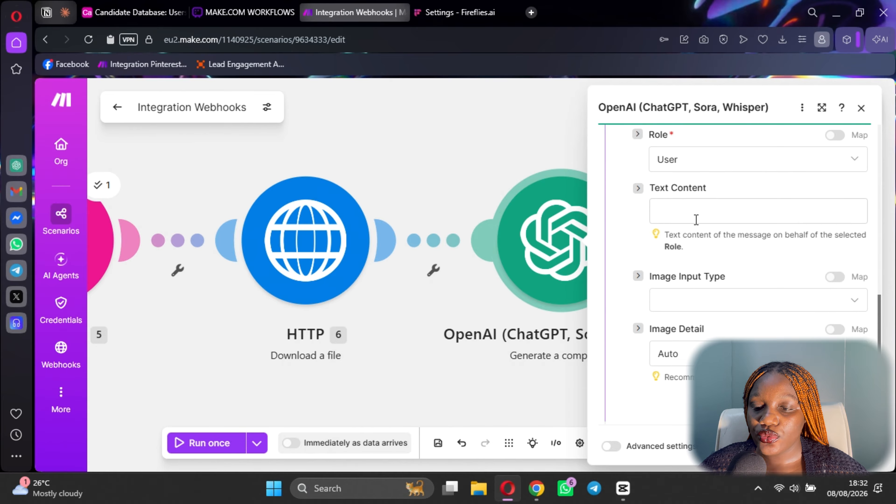
click(329, 248)
click(328, 248)
click(812, 264)
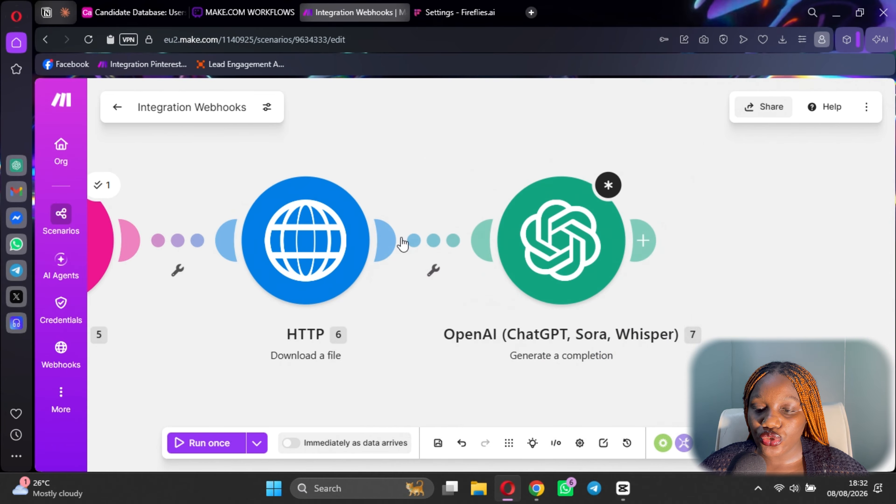
click(103, 185)
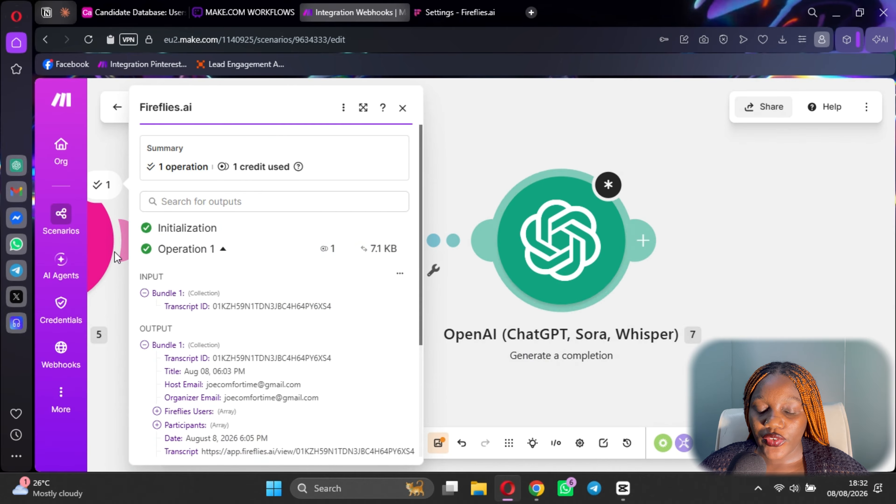
mouse_move(234, 305)
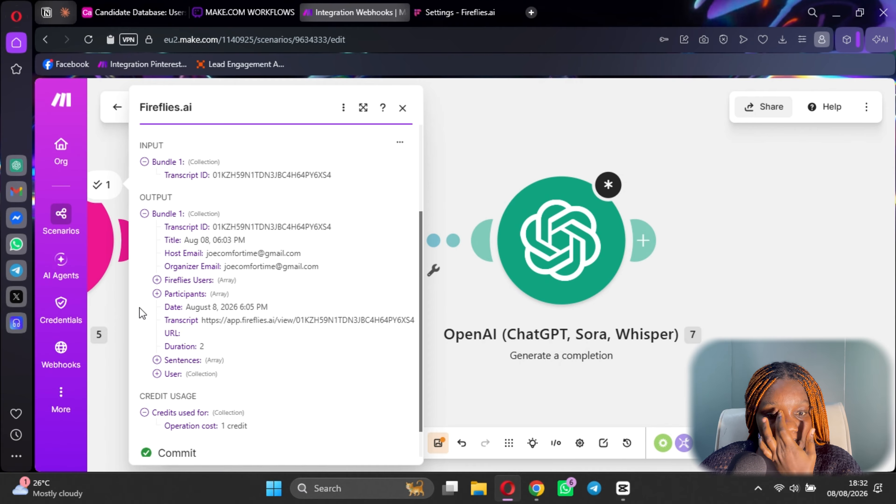
click(158, 294)
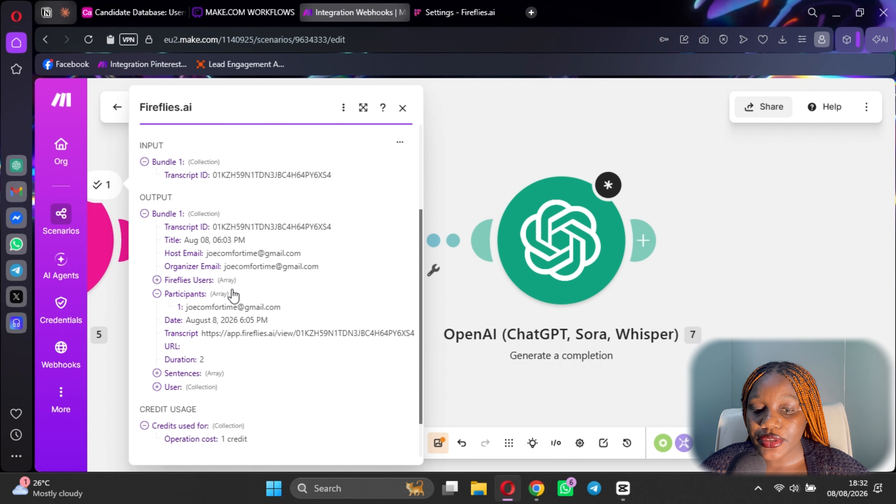
scroll(306, 278, down, 2)
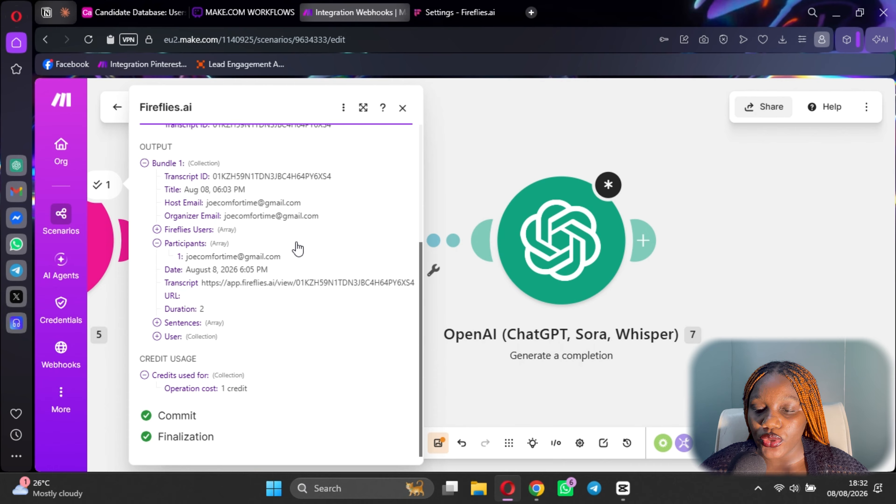
click(755, 260)
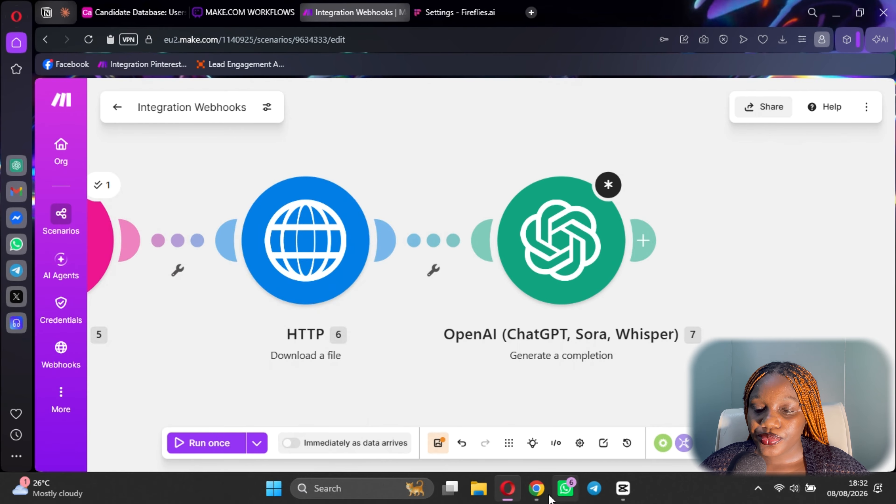
click(536, 491)
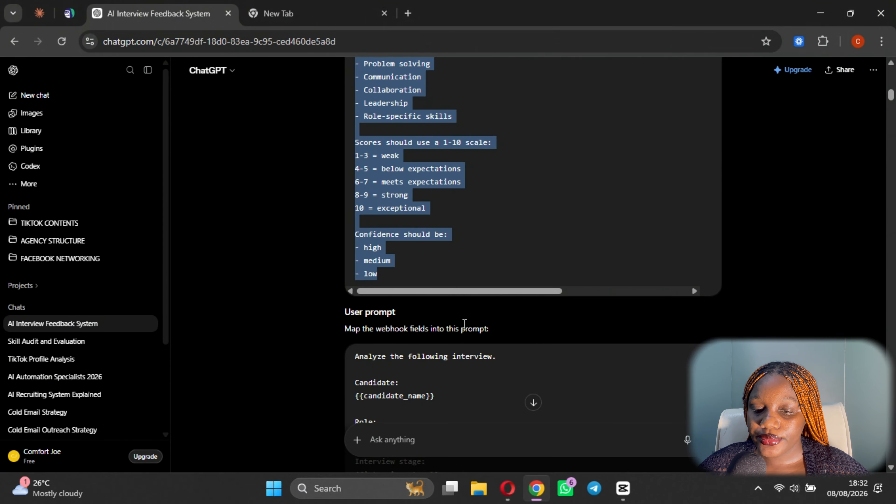
scroll(459, 346, down, 12)
scroll(409, 298, up, 5)
scroll(410, 299, up, 2)
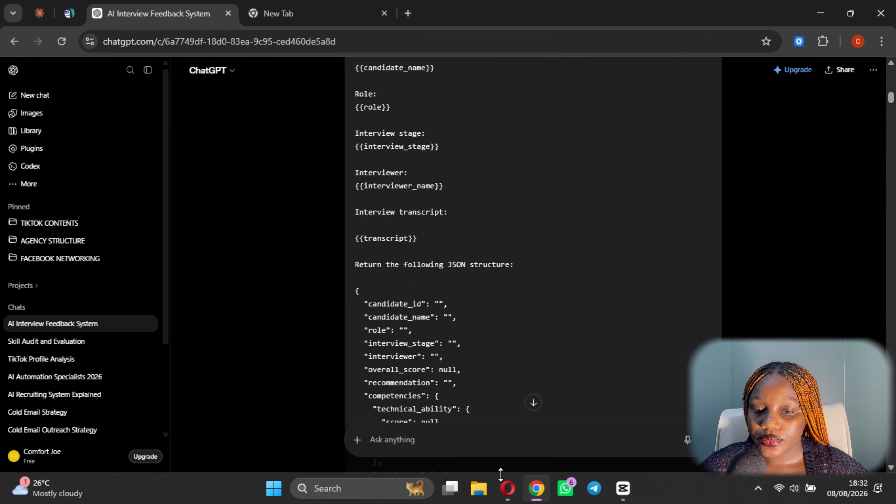
click(507, 488)
scroll(364, 317, down, 2)
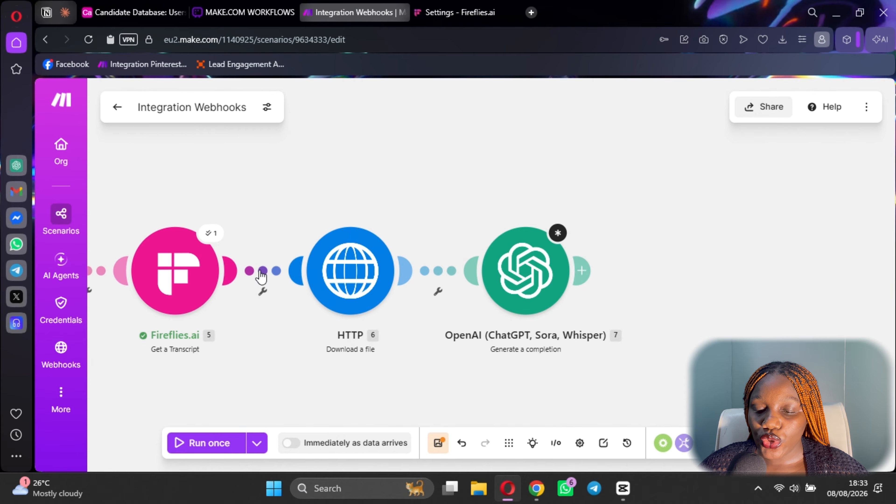
Insert an Airtable Search Records module on the link between Fireflies.ai and HTTP.
right_click(263, 273)
click(263, 273)
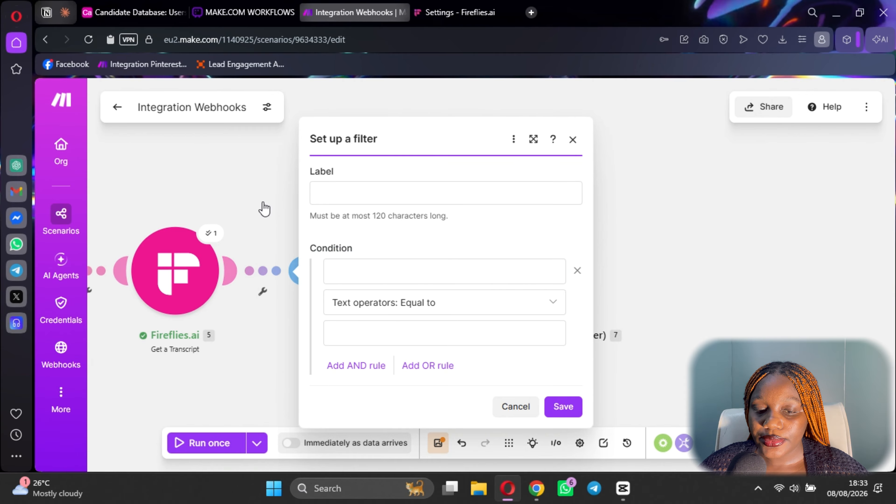
right_click(260, 269)
click(313, 355)
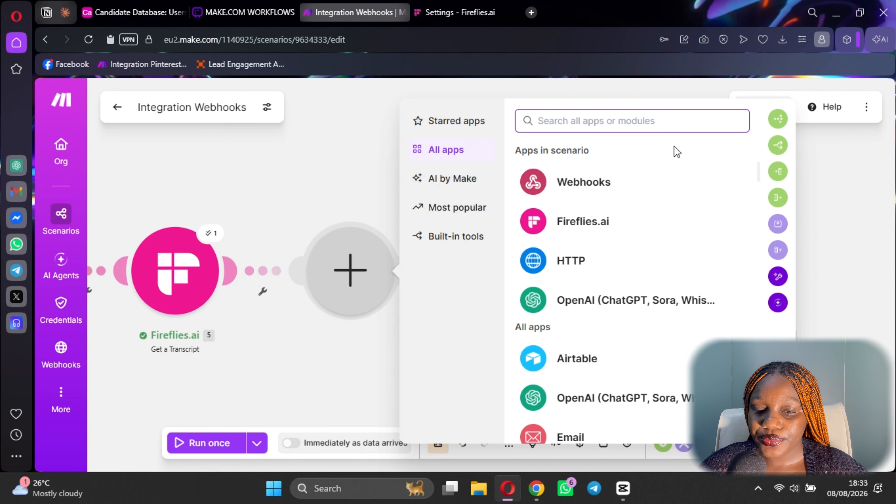
click(572, 369)
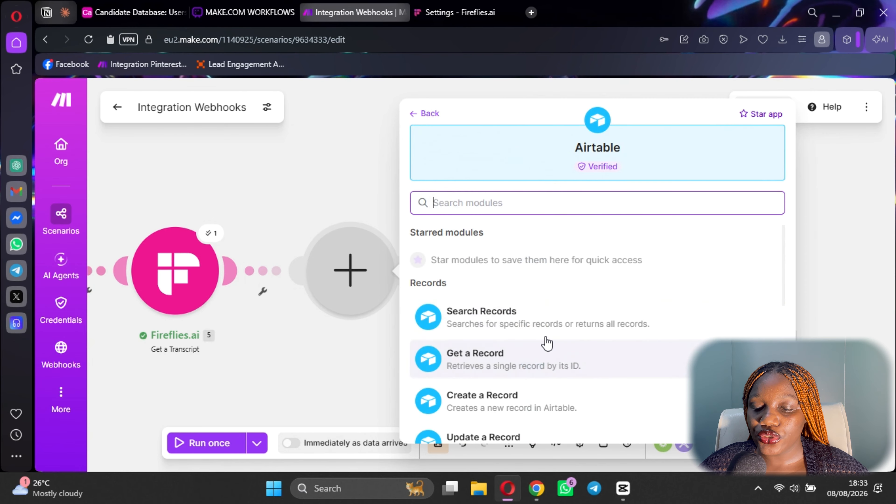
click(506, 328)
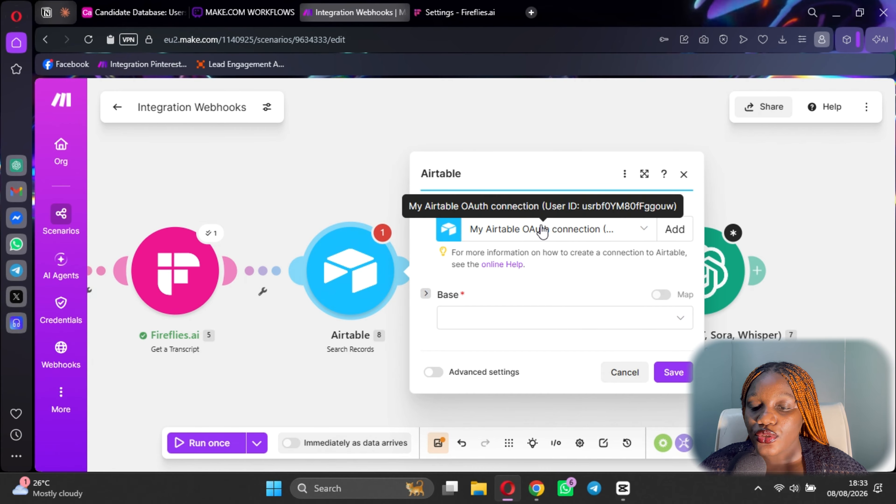
Point the search at the Candidate Database base, Candidates table and Grid view.
click(528, 323)
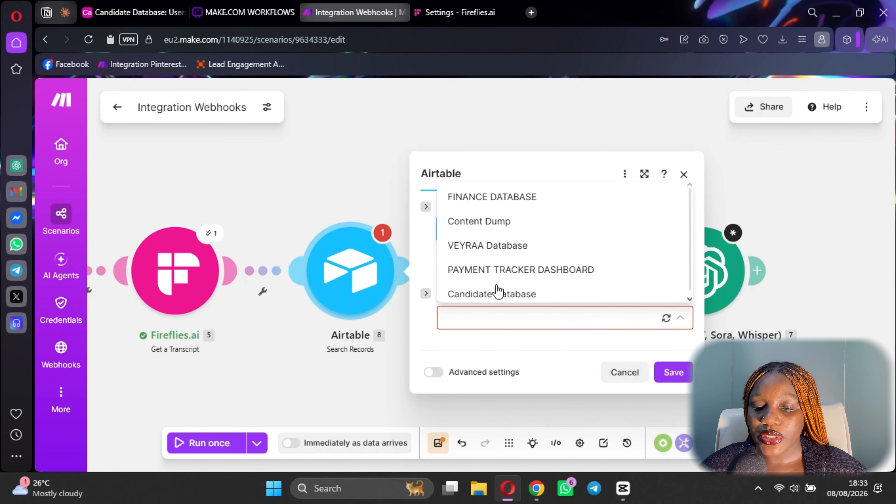
click(502, 296)
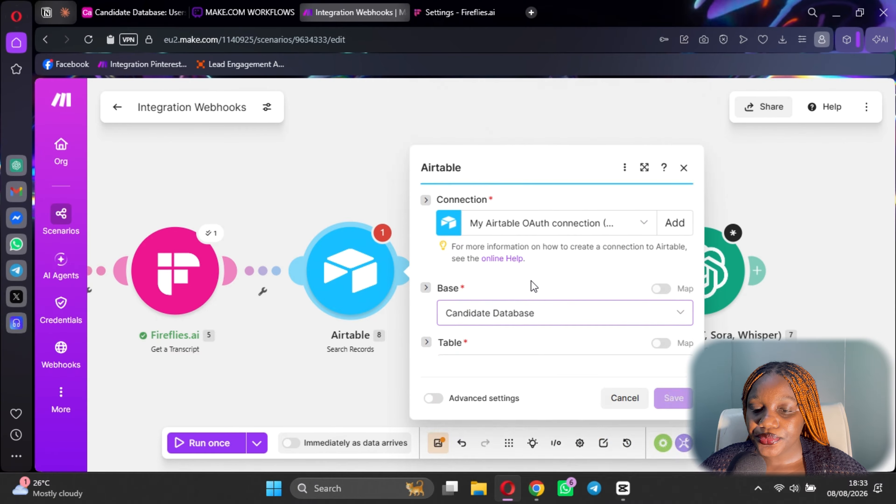
scroll(511, 229, down, 2)
click(490, 173)
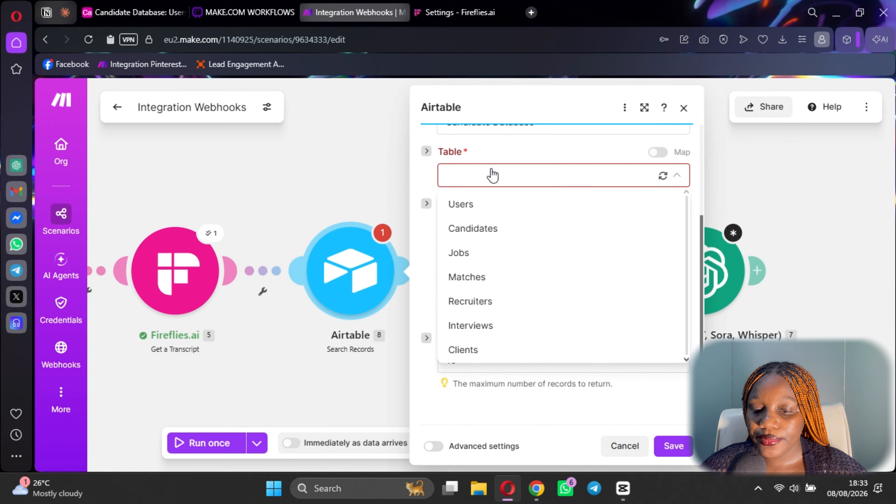
click(488, 233)
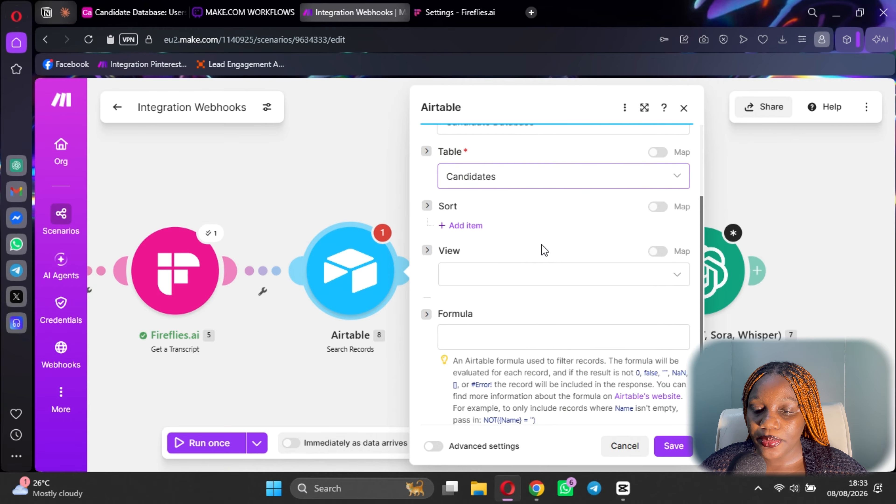
scroll(542, 245, down, 2)
scroll(502, 180, up, 2)
click(491, 209)
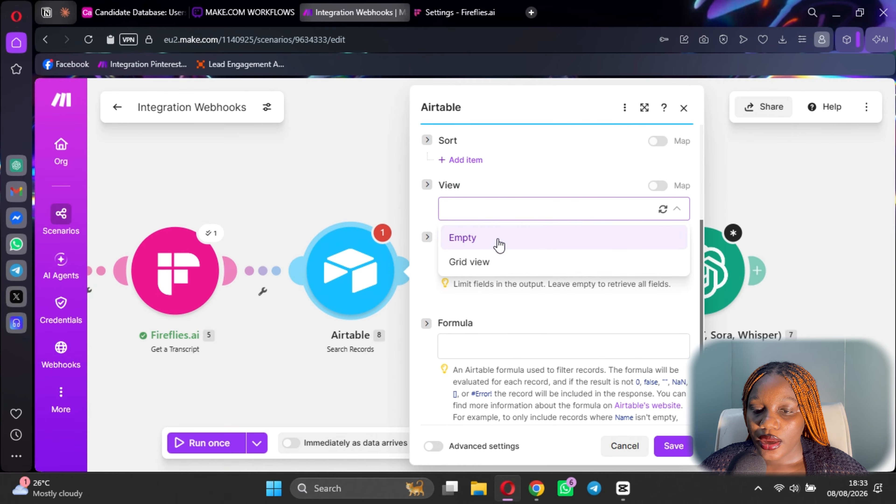
click(500, 261)
Leave Output Fields empty to return all fields and copy the example formula condition.
scroll(506, 216, down, 2)
click(489, 204)
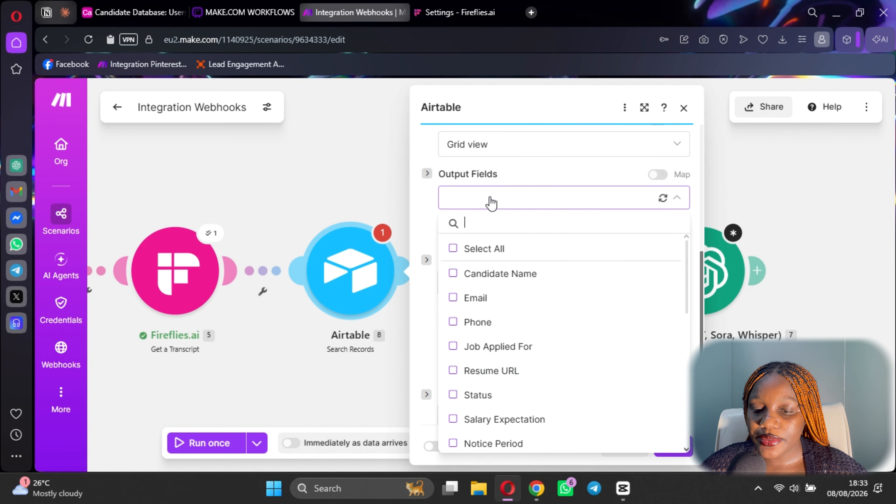
click(456, 248)
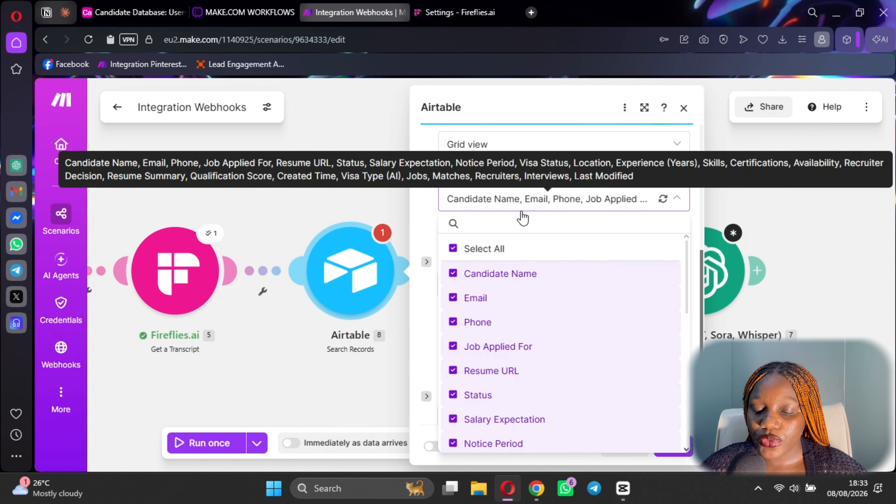
click(455, 248)
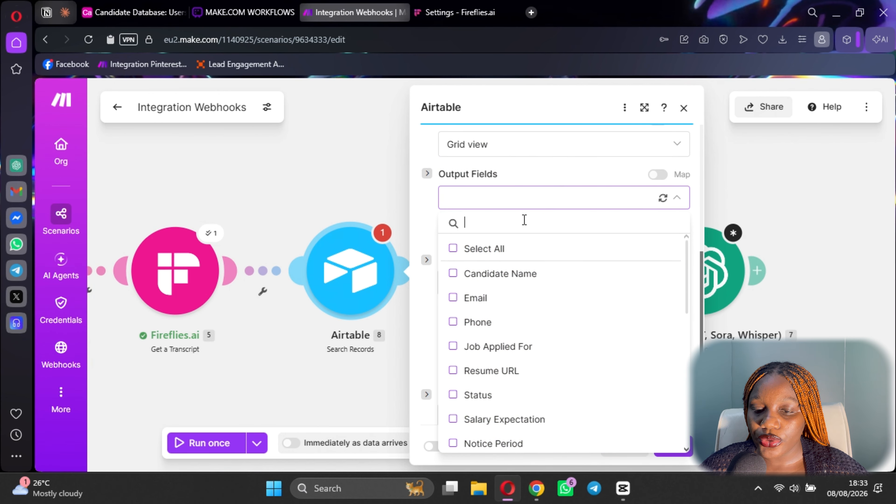
click(678, 198)
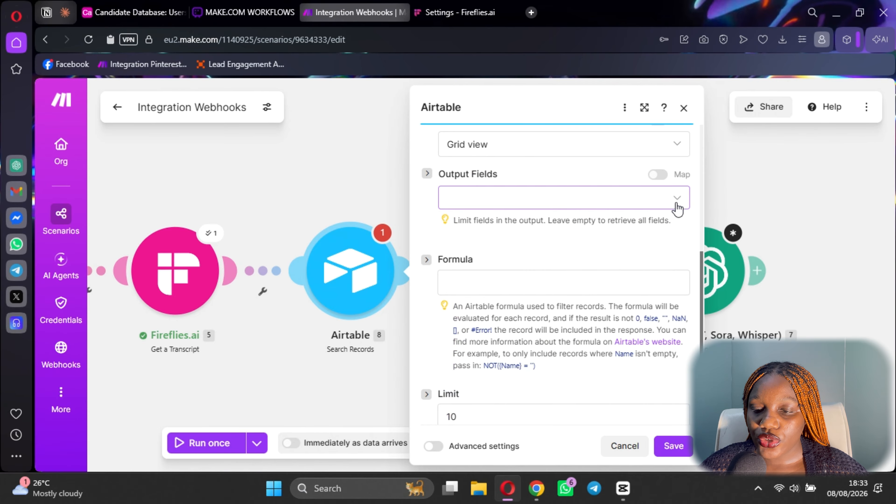
scroll(498, 241, down, 2)
drag(536, 306, 499, 308)
click(514, 282)
Paste ({Name} = '') into Formula, expand Participants[], then switch to the Candidate Database tab.
click(469, 223)
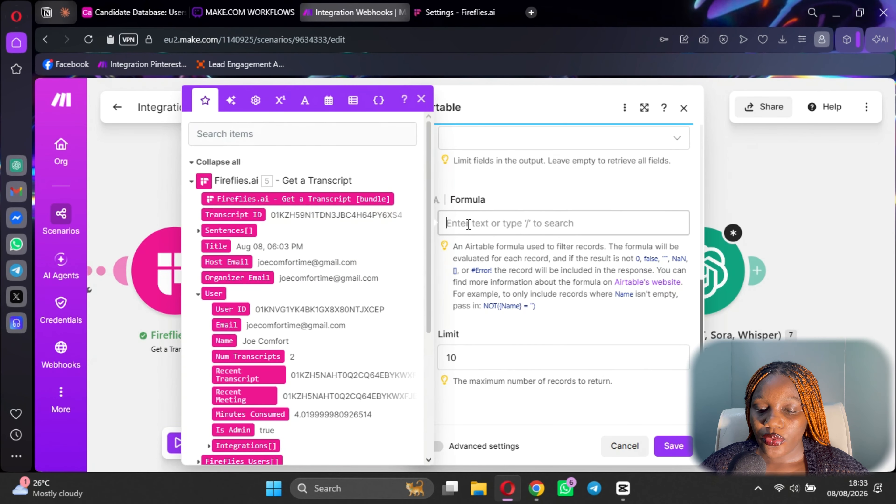
text(({Name} = ''))
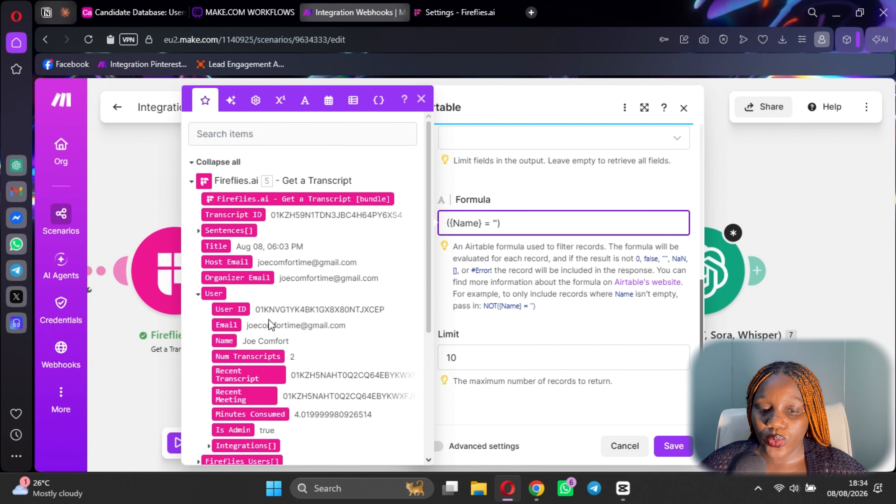
scroll(268, 323, down, 4)
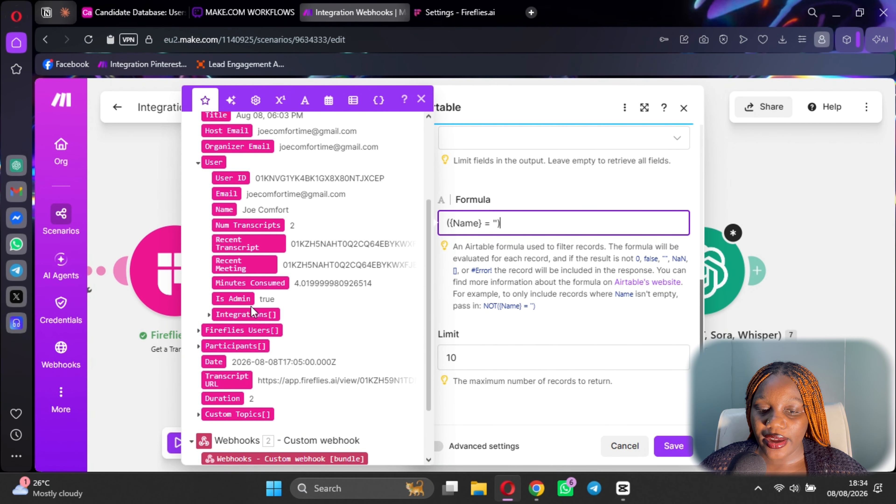
click(198, 346)
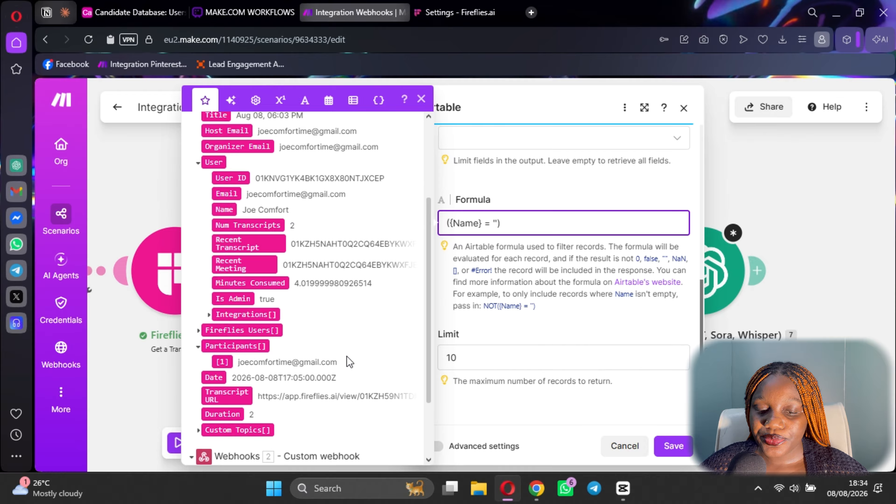
click(140, 13)
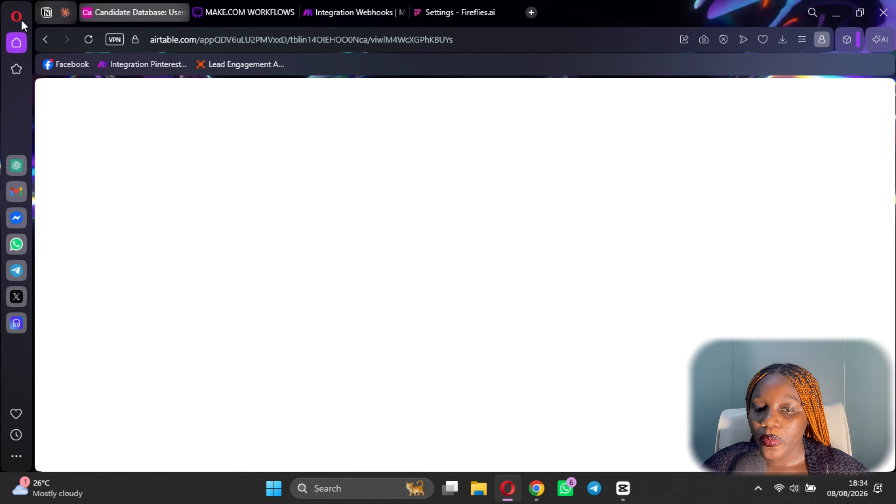
Reload the blank Candidate Database page so the Candidates table's 15 records appear.
click(83, 40)
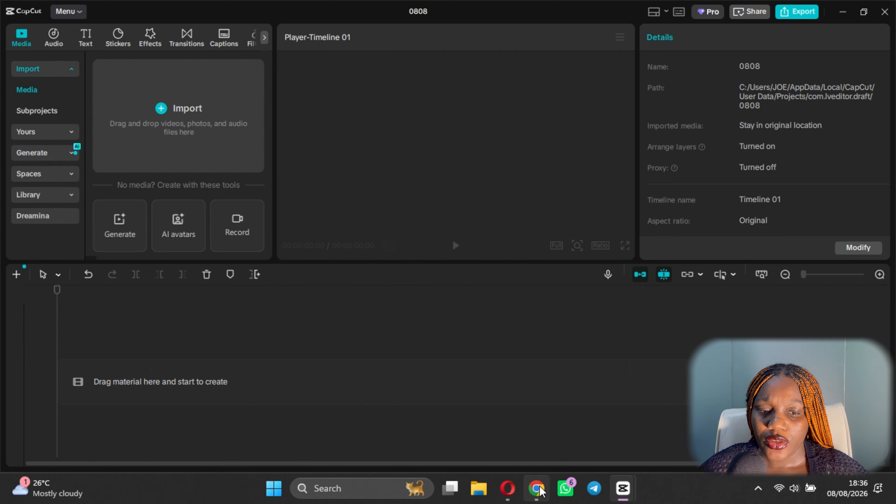
click(516, 492)
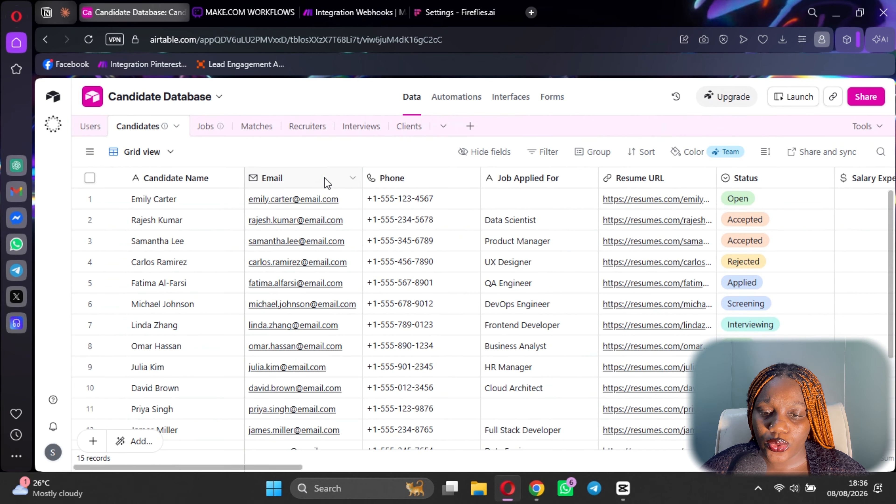
Replace the first candidate's Email with a new address, then go back to Make.
click(336, 206)
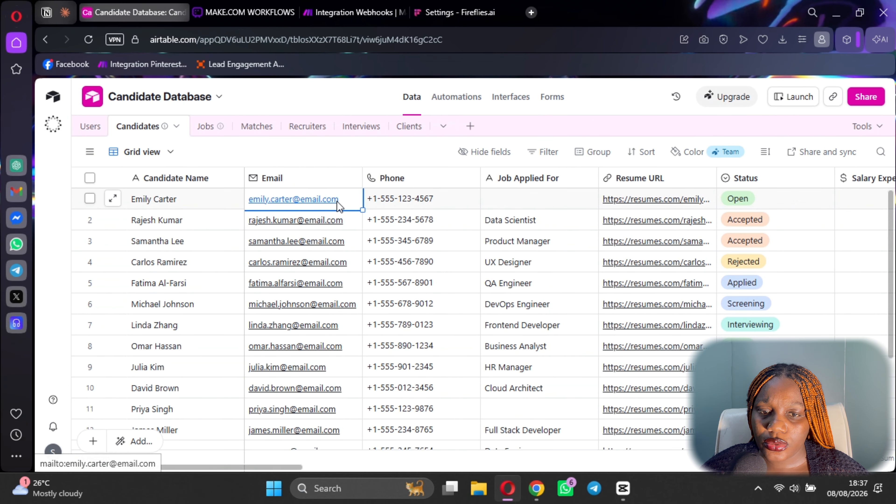
click(337, 200)
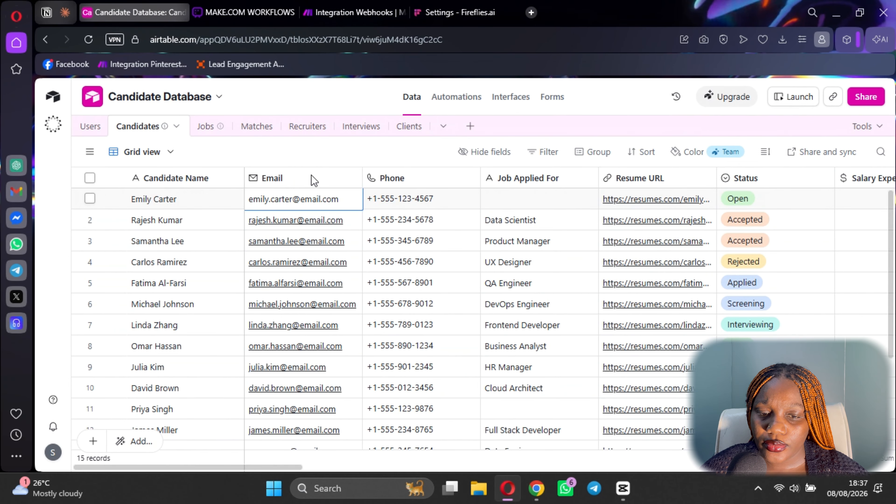
drag(349, 201, 242, 194)
key(BackSpace)
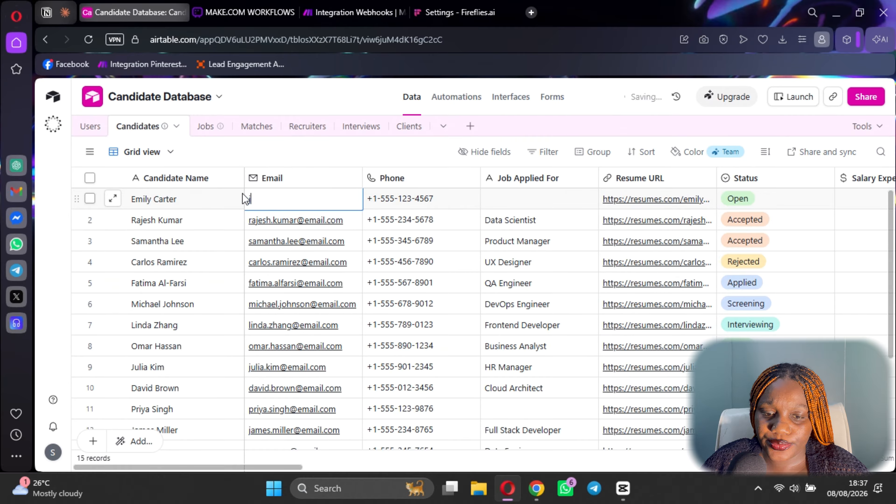
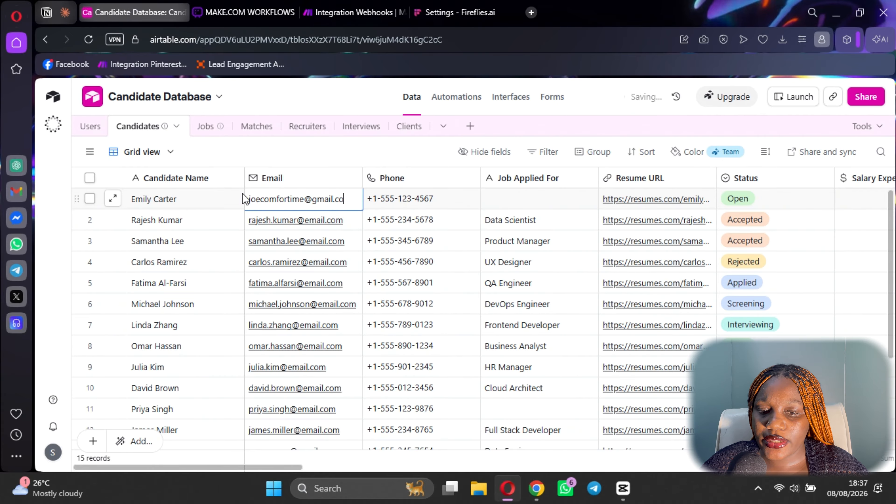
click(413, 204)
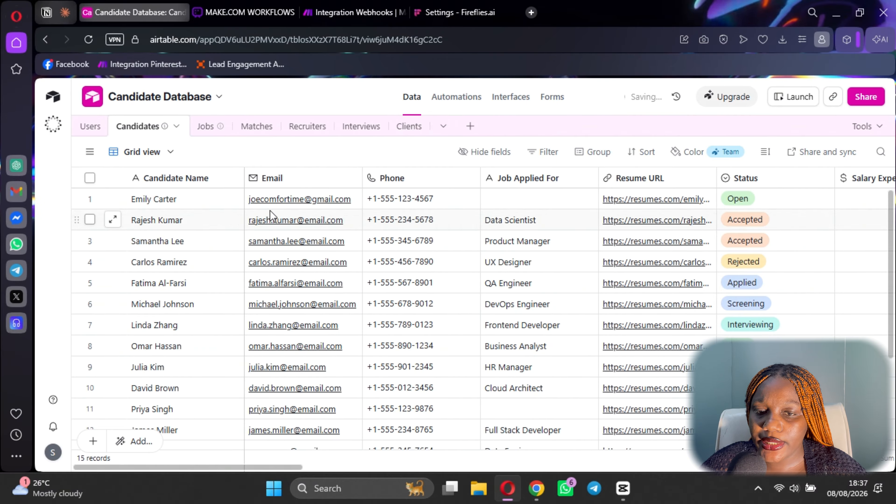
click(370, 8)
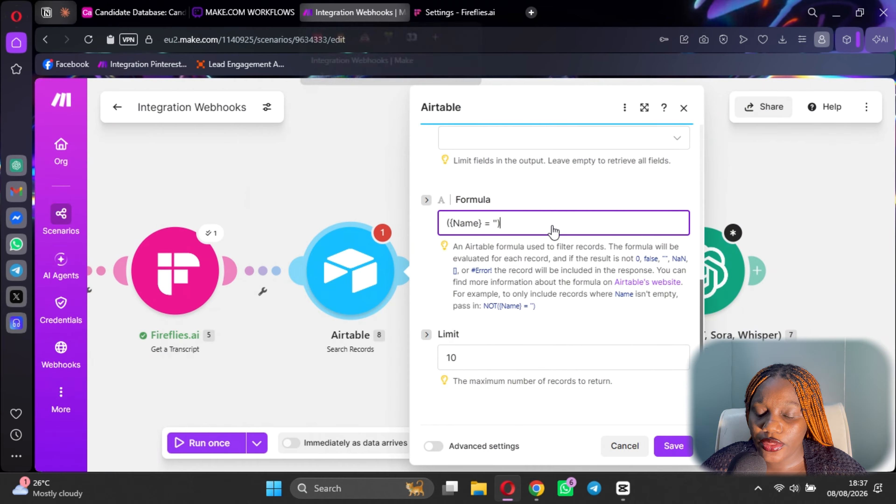
Change the formula's field from Name to Email, checking Airtable's column names.
double_click(464, 223)
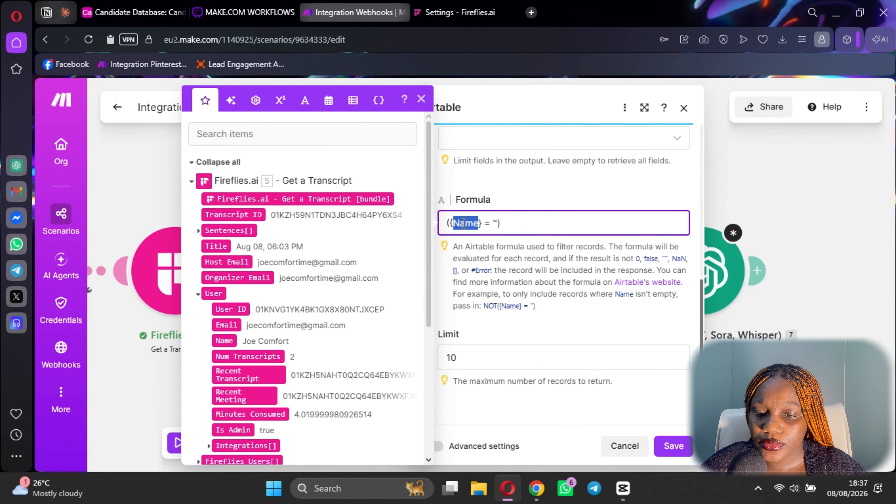
text(E)
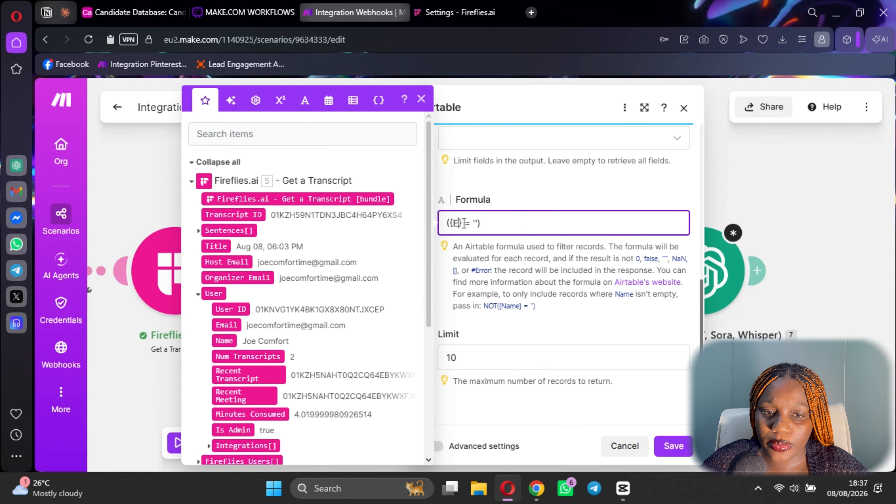
text(mail)
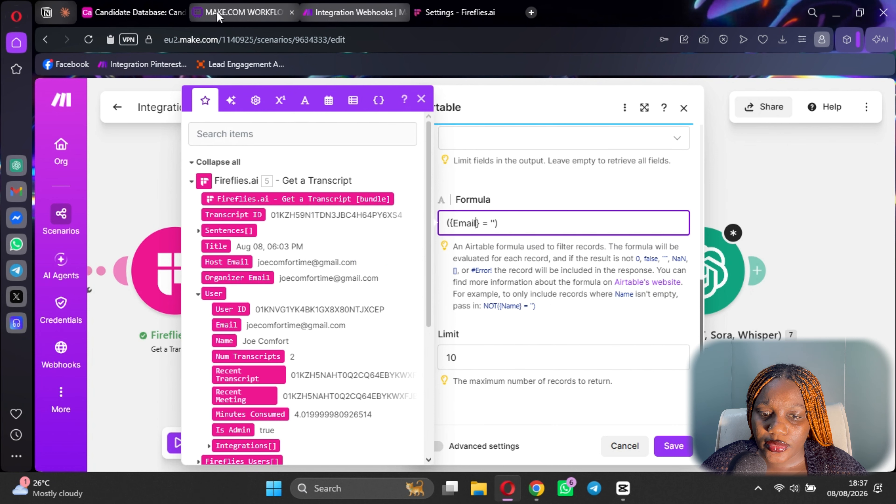
click(144, 13)
click(369, 7)
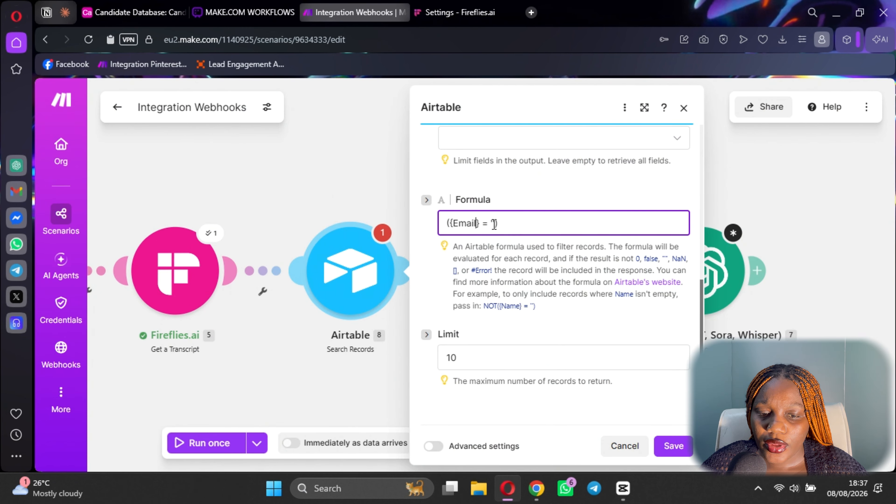
Map Participants[1] between the quotes, then save the module and scenario despite warnings.
click(495, 223)
scroll(272, 214, down, 3)
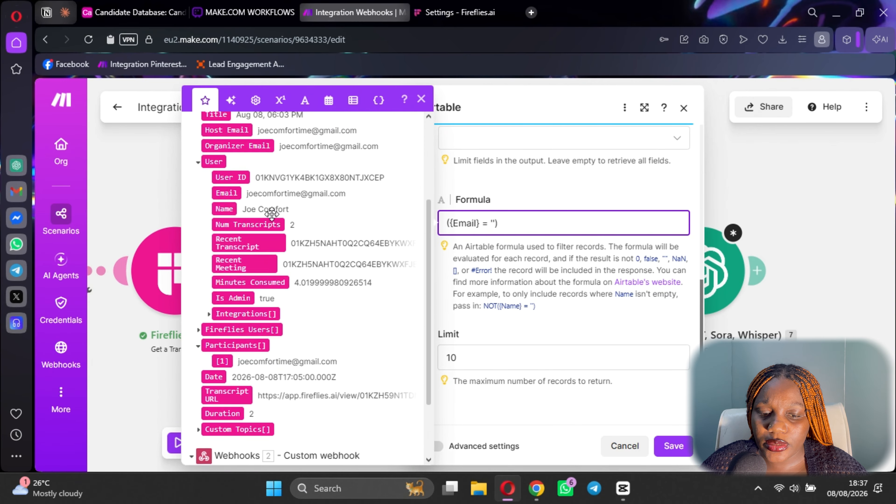
scroll(272, 214, down, 2)
scroll(247, 265, up, 2)
scroll(218, 317, down, 2)
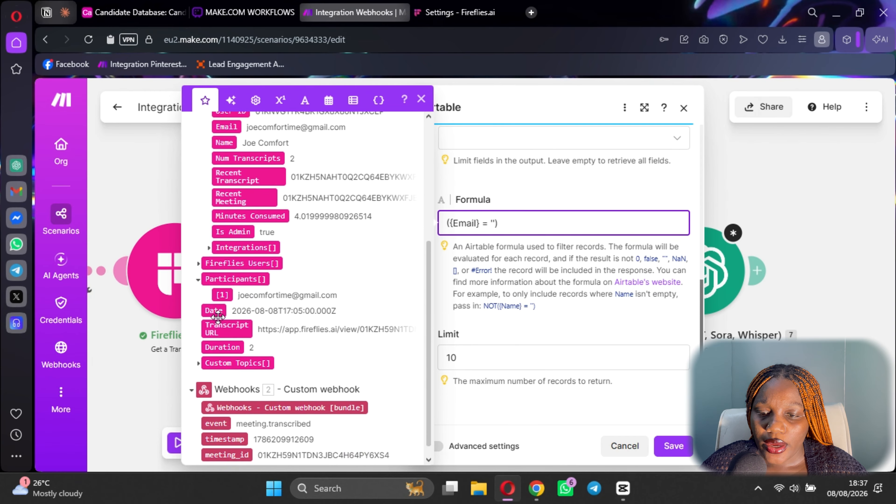
scroll(217, 317, down, 1)
click(222, 273)
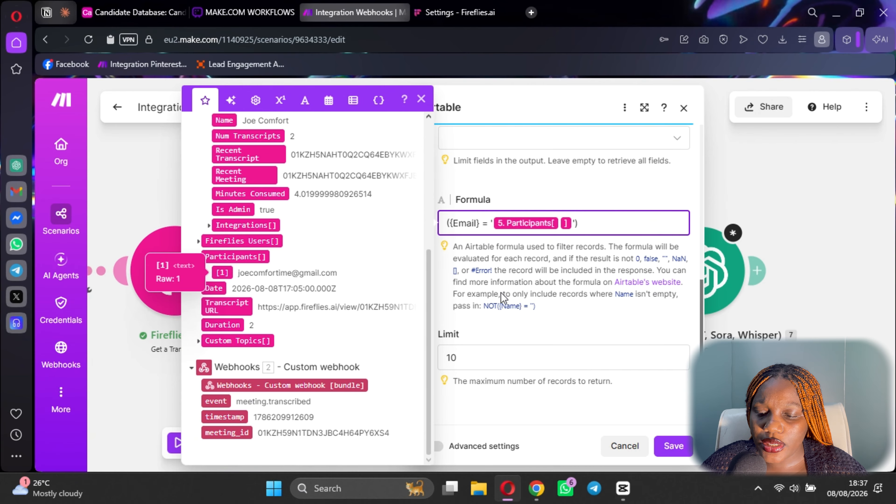
click(676, 447)
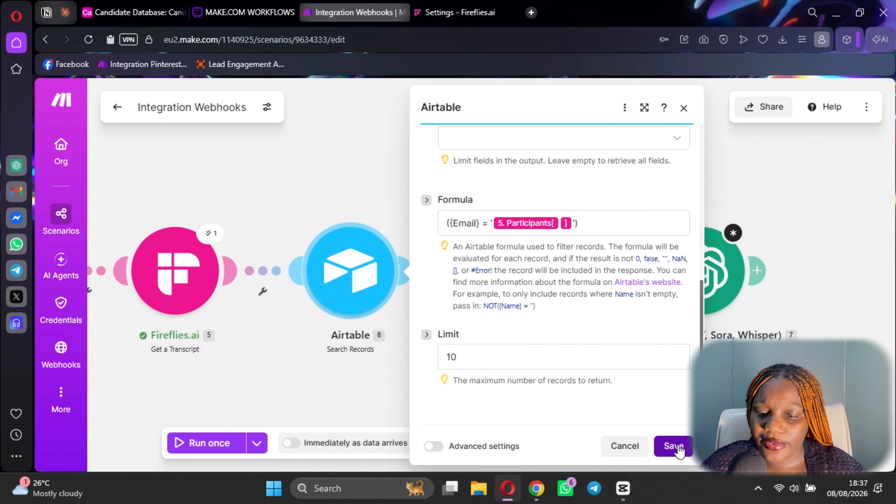
click(676, 447)
click(439, 445)
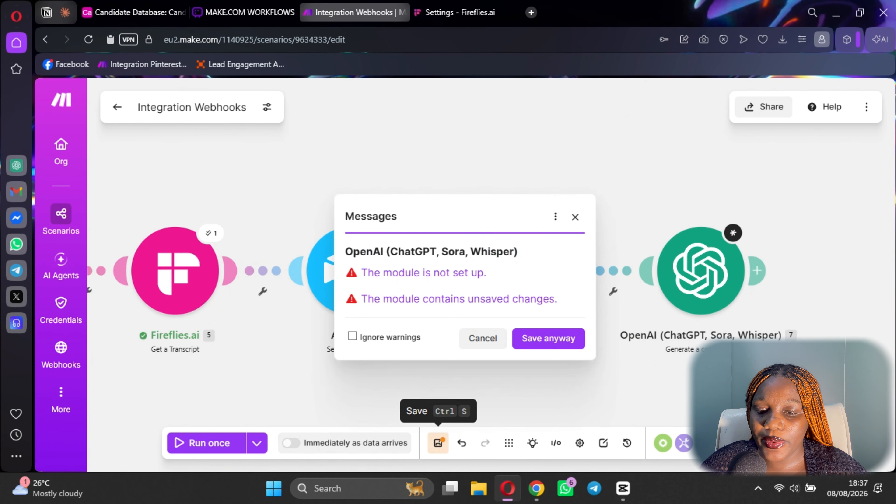
click(546, 337)
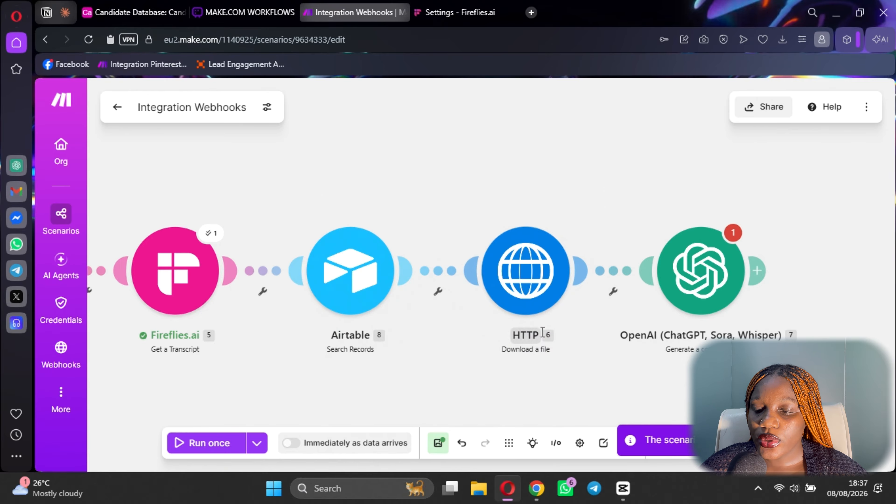
Paste the ChatGPT-prepared interview analysis prompt into the OpenAI module's second message.
click(704, 282)
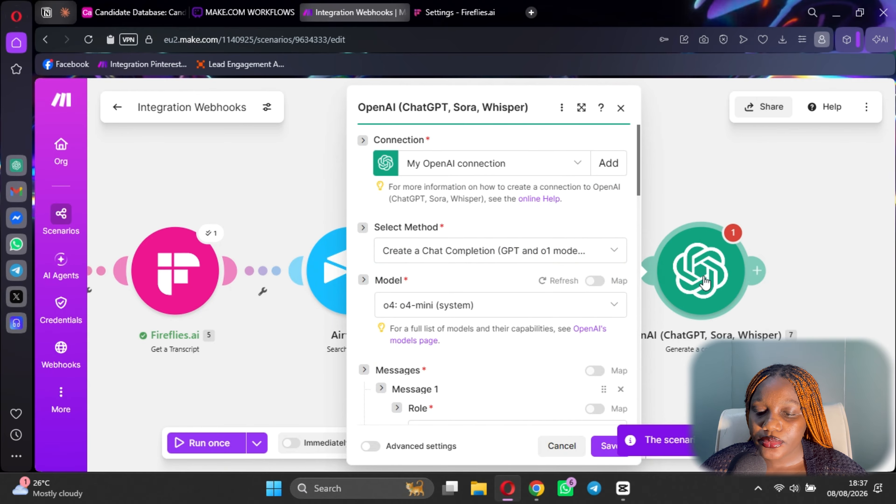
scroll(512, 269, down, 15)
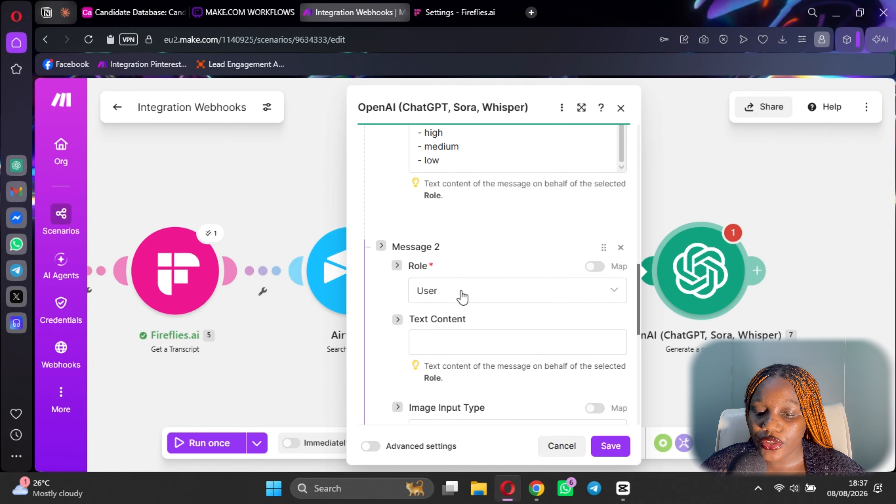
click(462, 343)
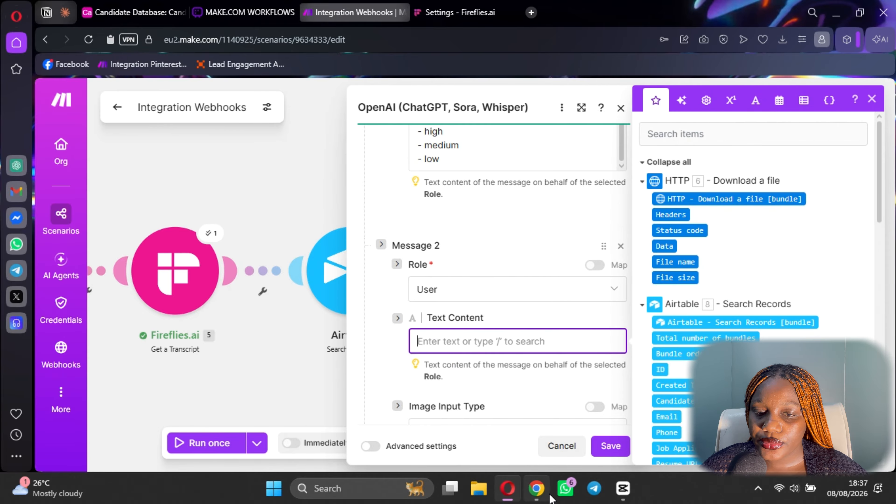
click(536, 489)
click(507, 488)
key(ctrl+v)
Replace the candidate_name placeholder with Airtable's Candidate Name value.
scroll(505, 198, up, 5)
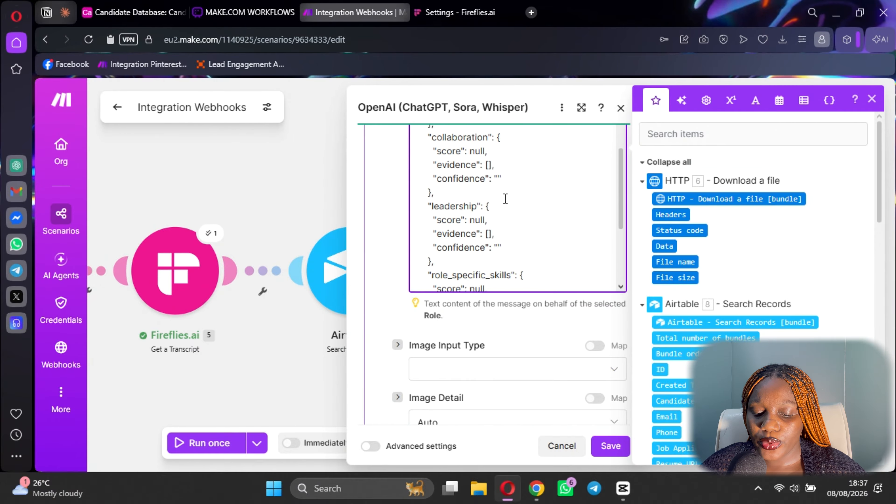
scroll(505, 199, up, 10)
scroll(517, 236, up, 4)
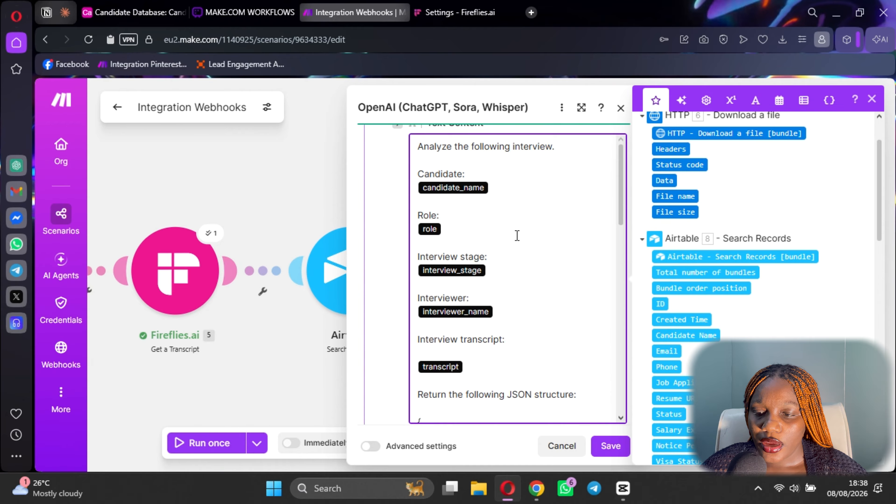
key(BackSpace)
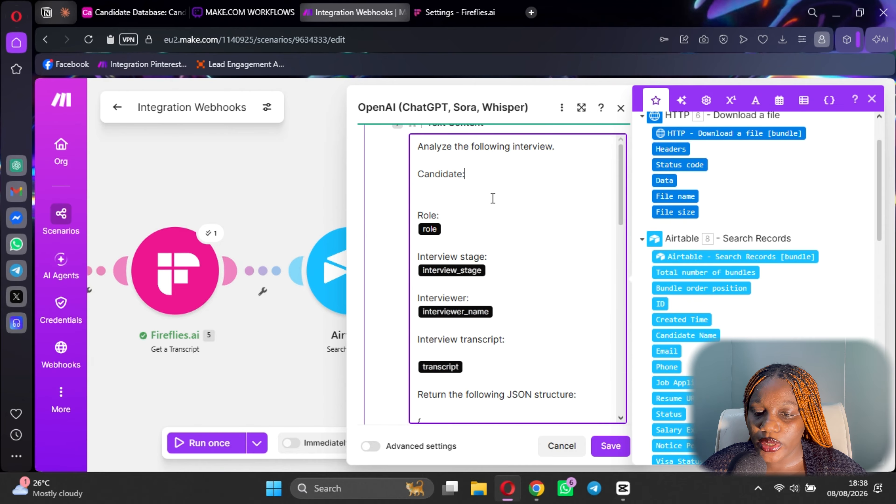
click(504, 190)
scroll(700, 296, down, 2)
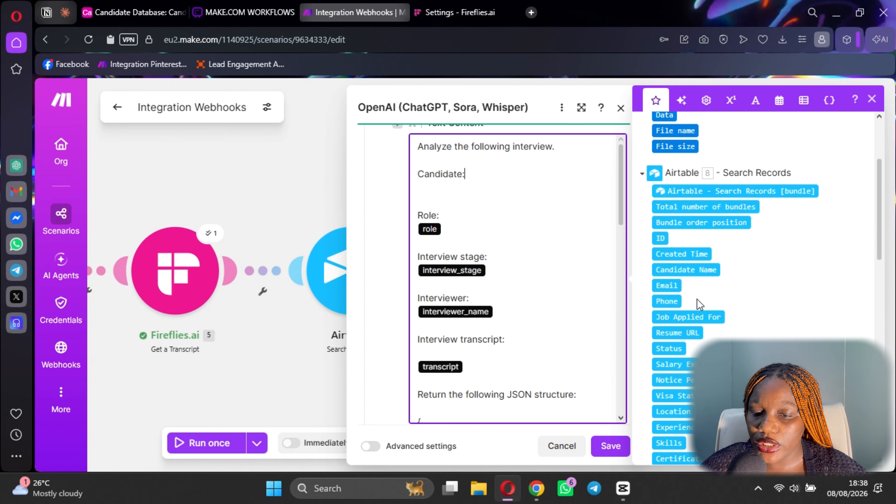
click(690, 271)
Replace the role placeholder with Job Applied For and remove the interview_stage placeholder.
click(485, 221)
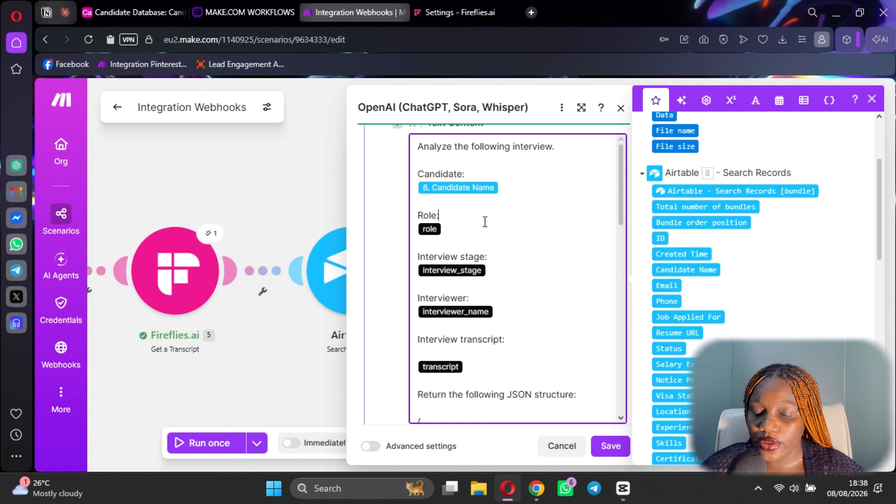
key(Delete)
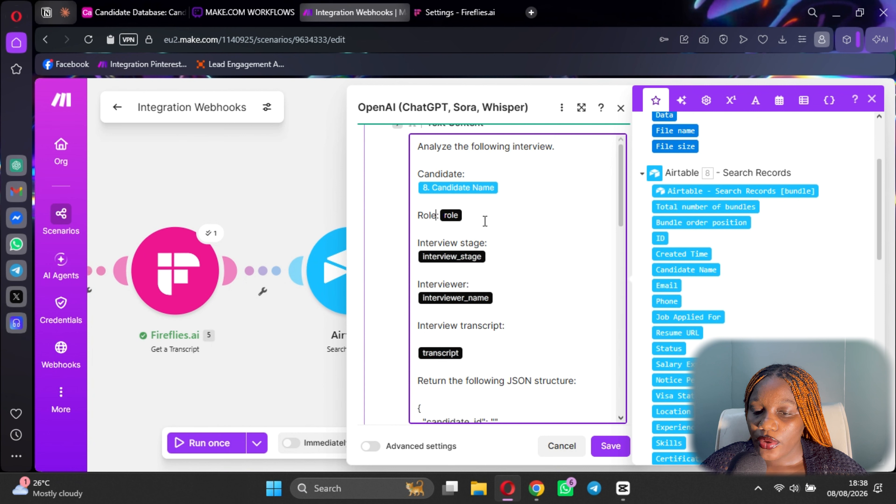
key(Delete)
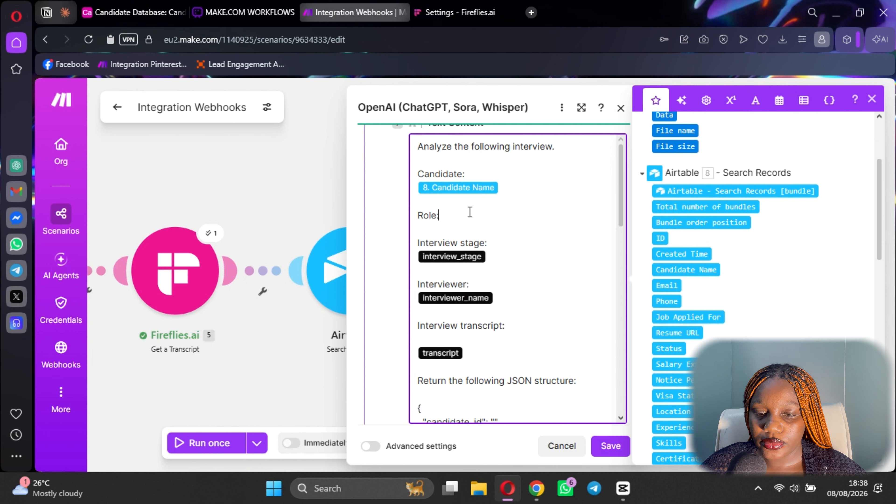
click(688, 317)
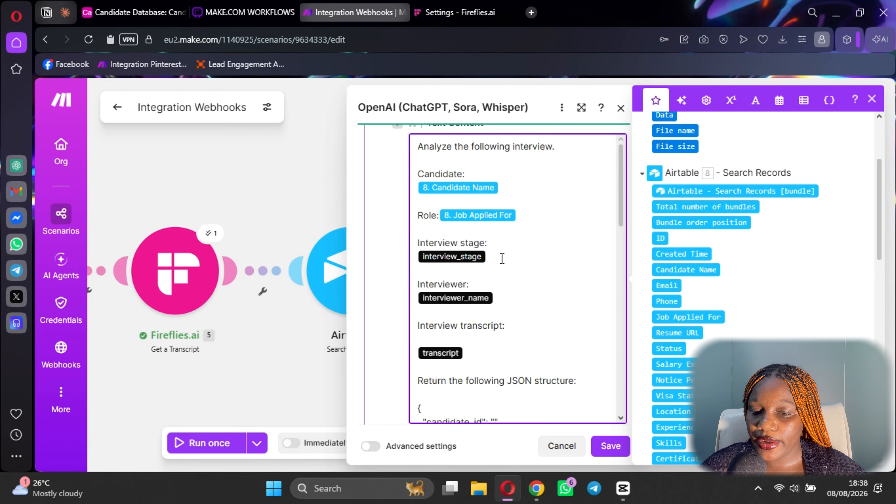
key(BackSpace)
Replace the interviewer_name placeholder with the candidate's first Recruiter.
scroll(758, 229, down, 5)
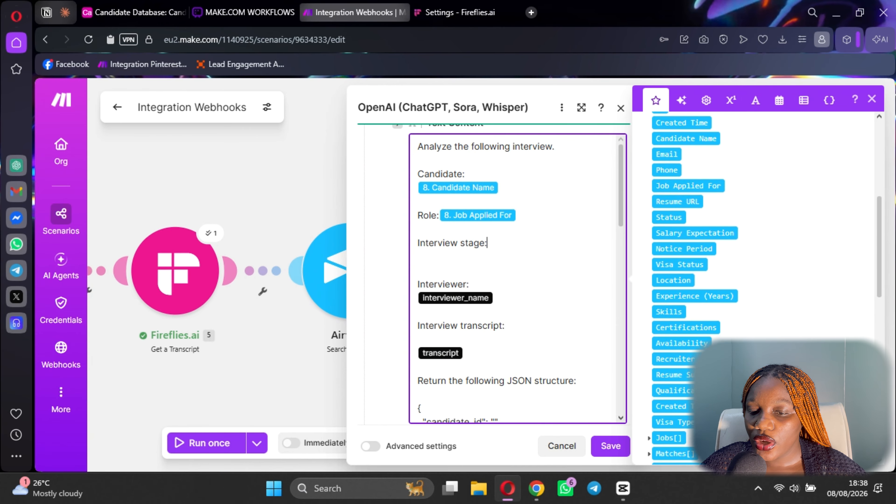
click(528, 300)
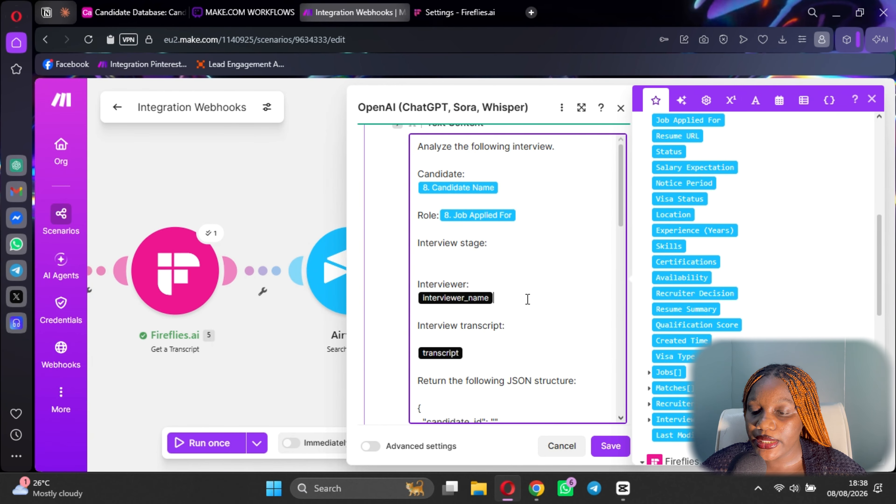
key(BackSpace)
scroll(706, 291, down, 3)
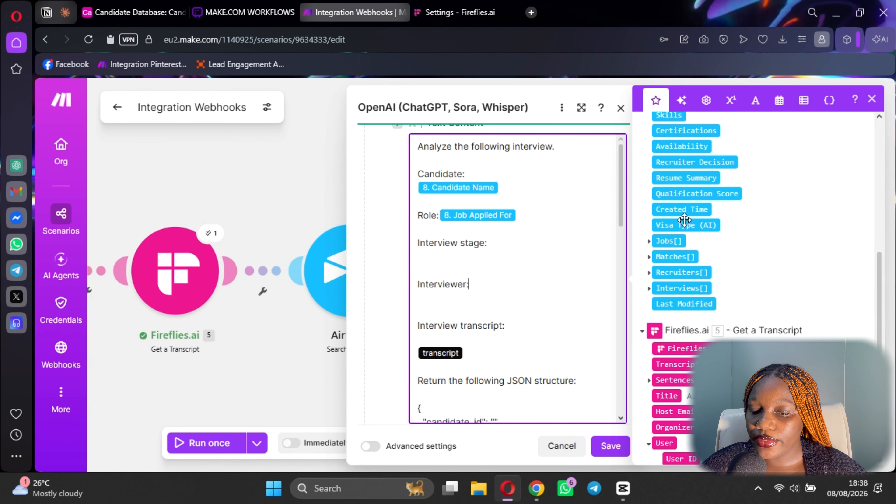
scroll(706, 291, up, 3)
scroll(681, 297, down, 2)
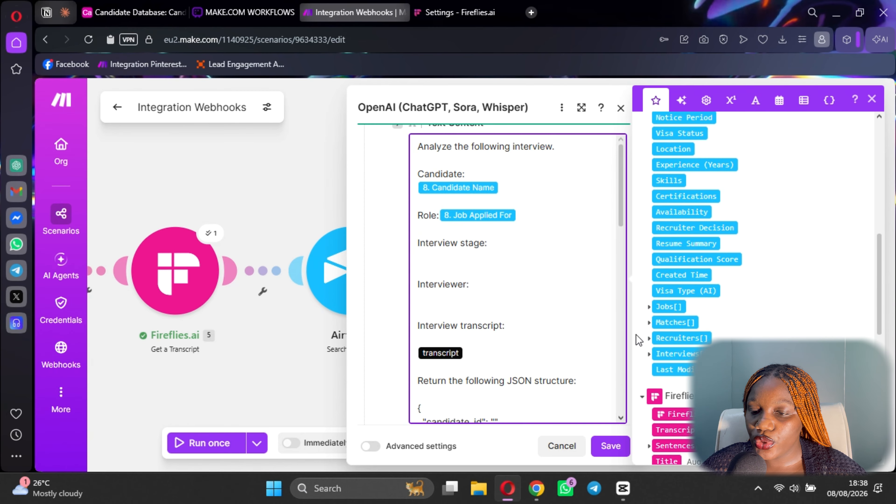
click(650, 338)
click(673, 354)
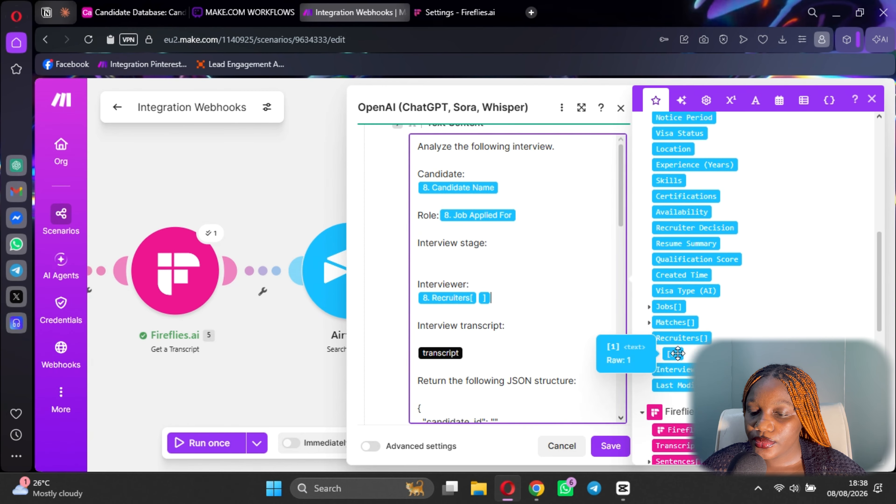
Delete the transcript placeholder, leaving an empty line under Interview transcript.
scroll(698, 284, up, 1)
scroll(698, 285, up, 4)
scroll(706, 293, down, 5)
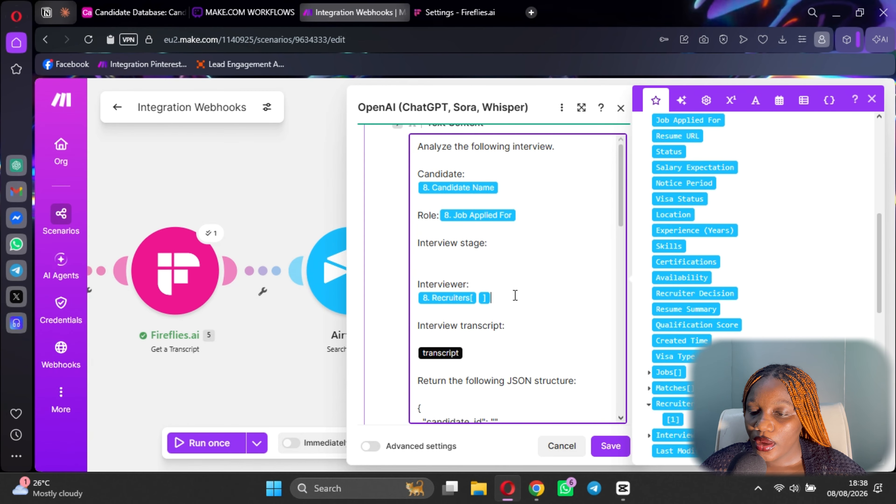
scroll(734, 306, up, 4)
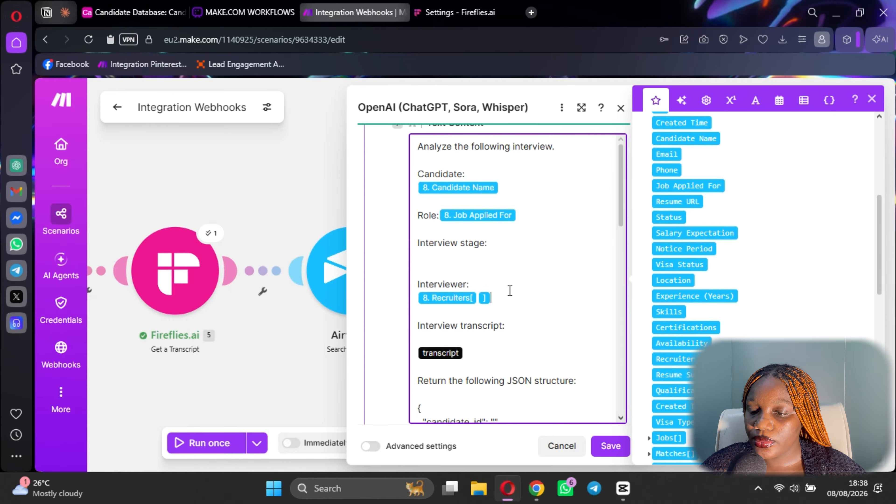
scroll(740, 297, down, 5)
scroll(745, 297, up, 7)
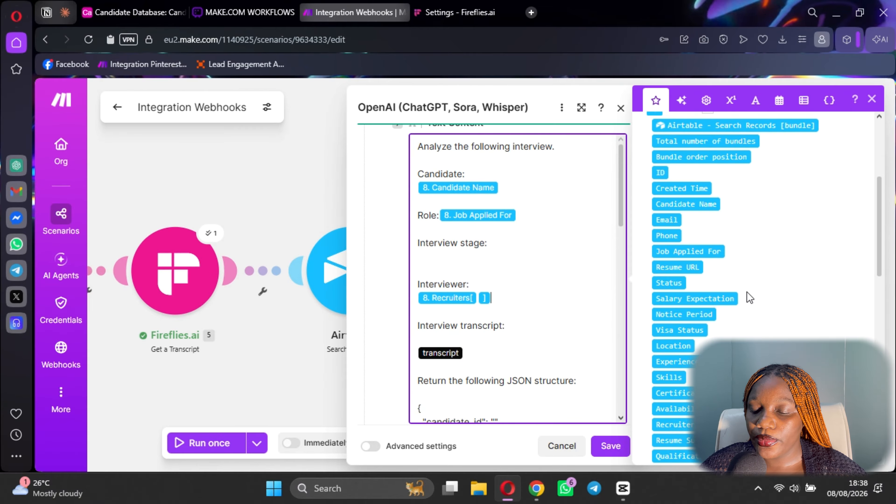
scroll(743, 304, down, 10)
scroll(678, 297, up, 2)
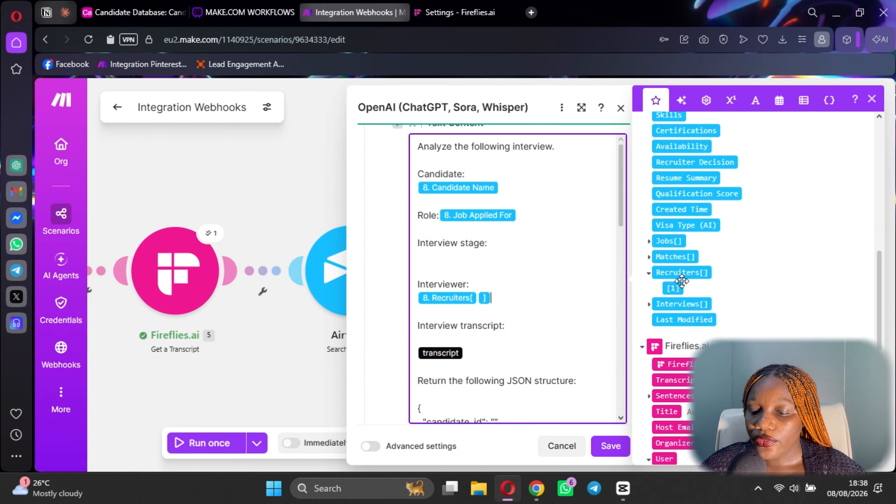
scroll(457, 325, down, 2)
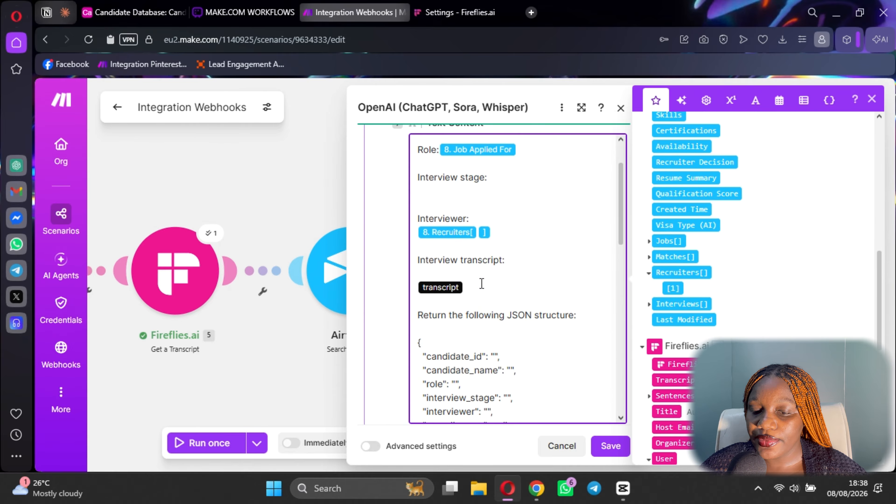
click(482, 286)
key(BackSpace)
key(BackSpace)
key(Return)
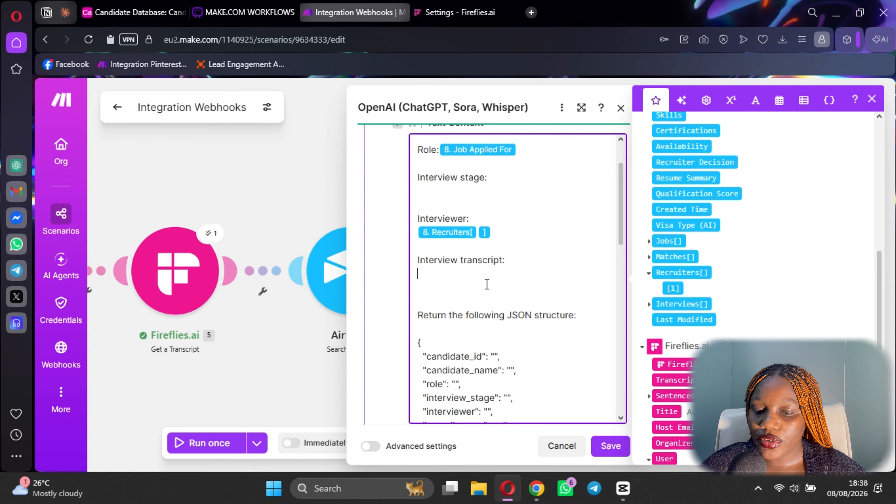
scroll(726, 307, up, 10)
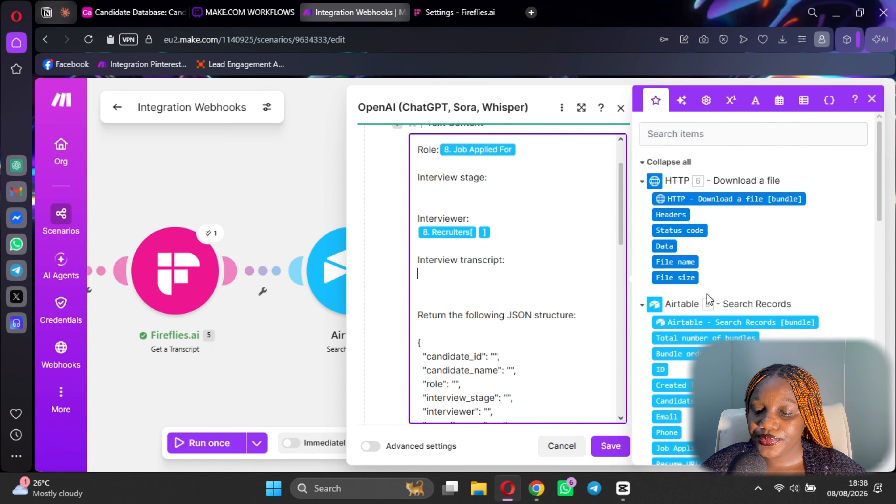
Map HTTP Data under Interview transcript and tidy line breaks around Role and Interview stage.
click(659, 247)
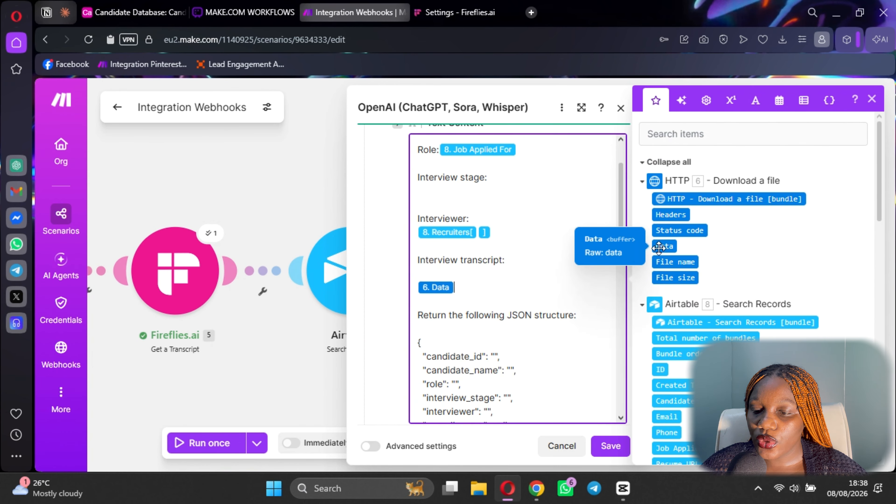
click(418, 286)
key(BackSpace)
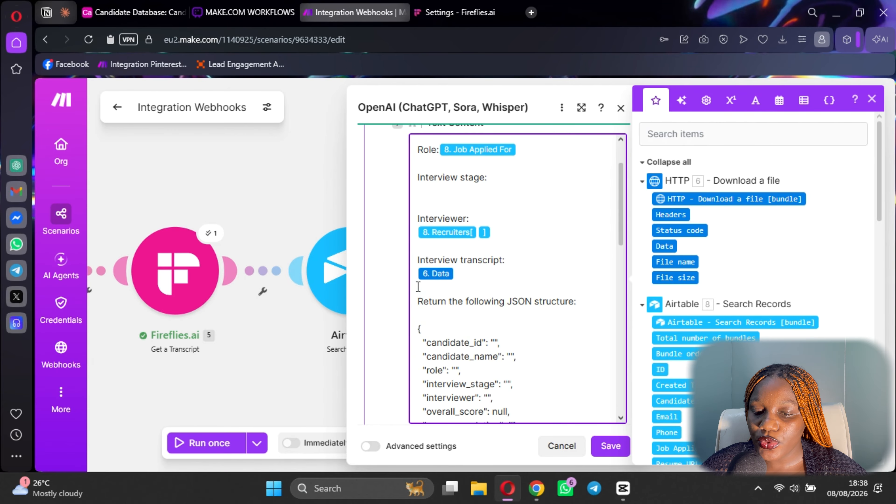
scroll(420, 286, up, 5)
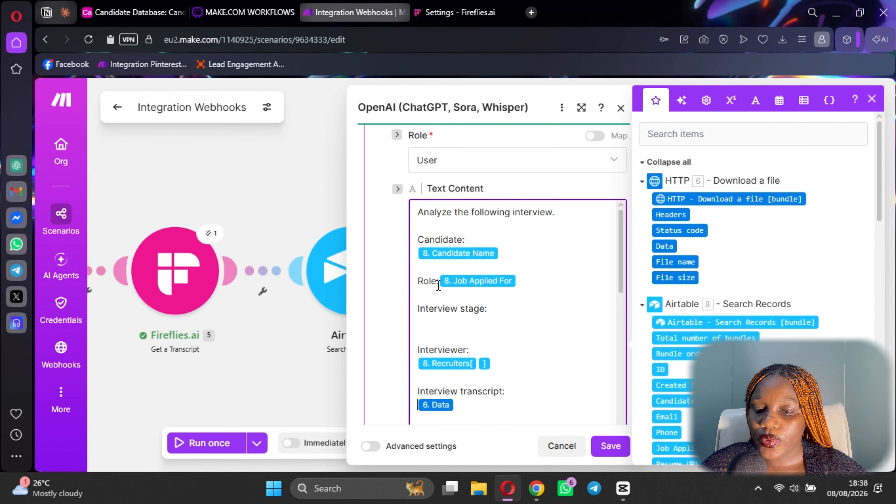
key(Return)
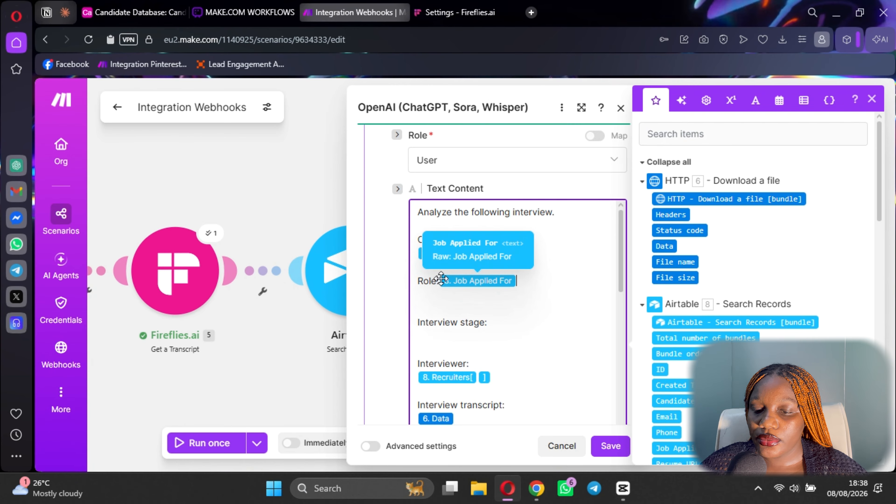
key(Return)
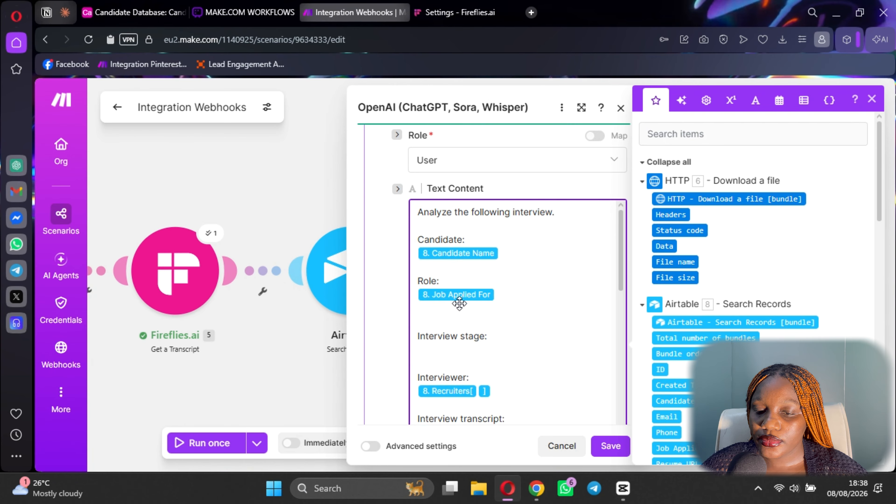
click(437, 349)
key(BackSpace)
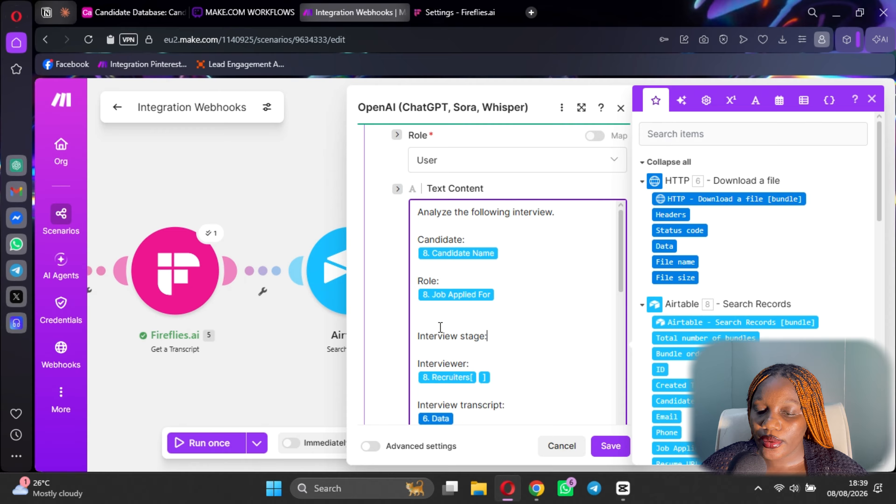
key(BackSpace)
Save the OpenAI module and the scenario, confirming despite the warnings.
scroll(485, 304, down, 15)
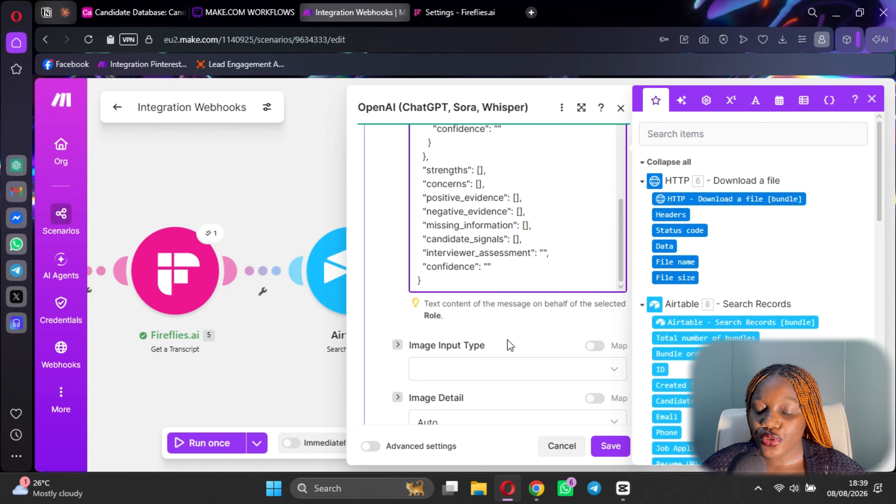
scroll(491, 330, down, 2)
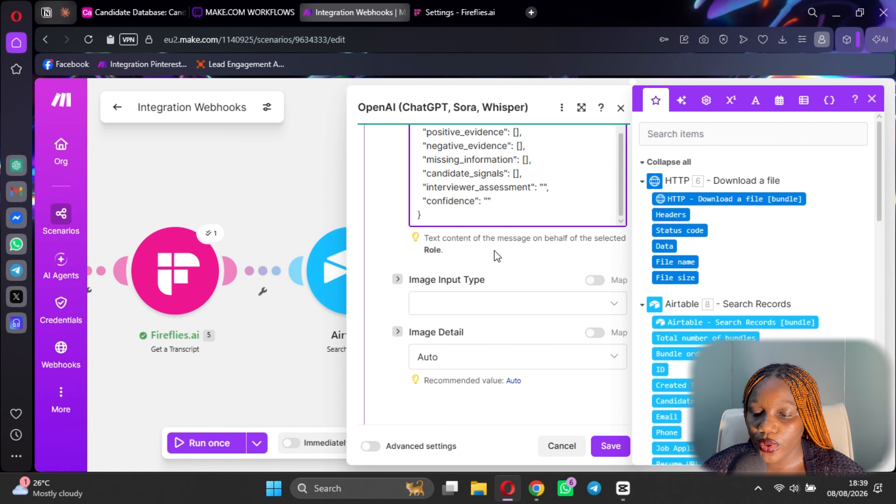
scroll(476, 386, down, 6)
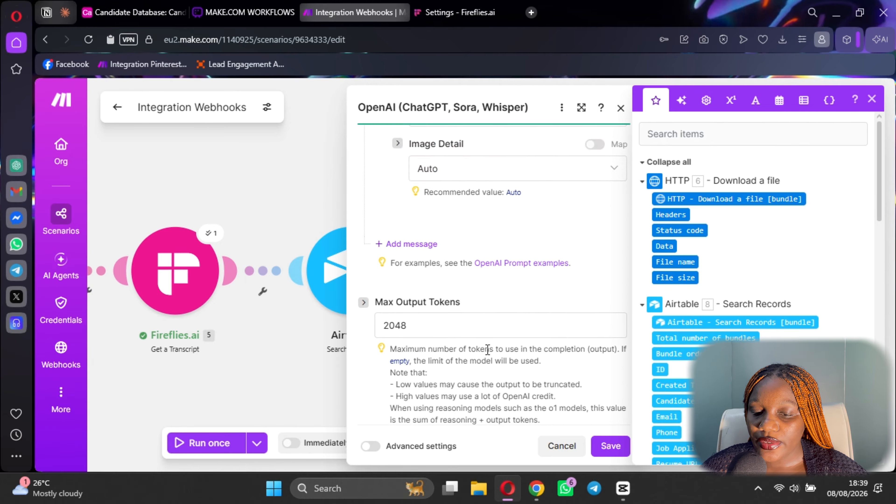
scroll(487, 349, up, 10)
click(601, 447)
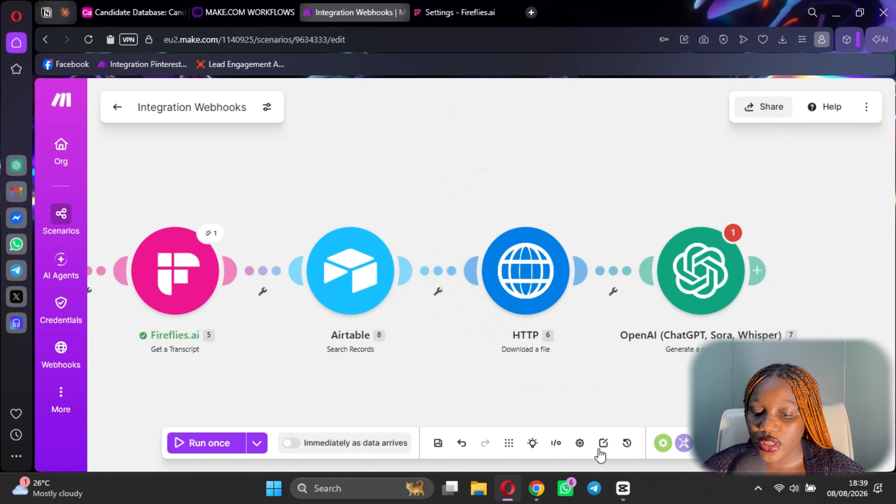
click(439, 444)
click(536, 345)
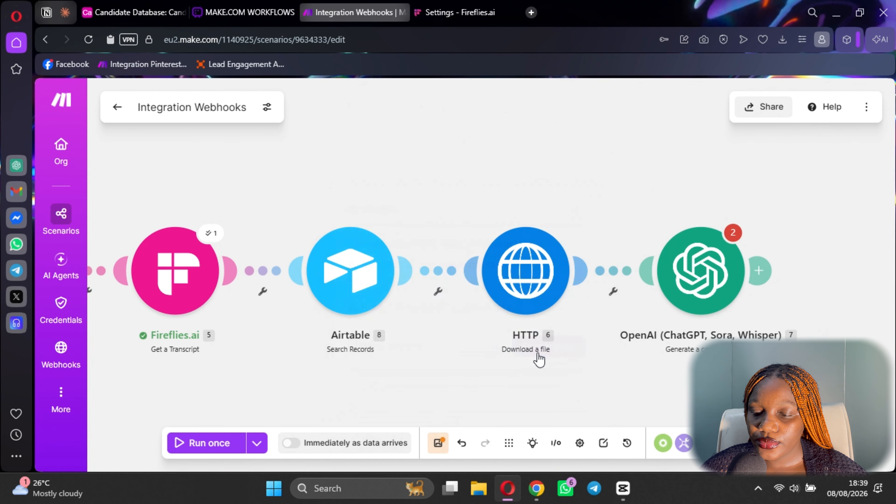
Recheck the OpenAI settings, close them and save the scenario again.
click(668, 292)
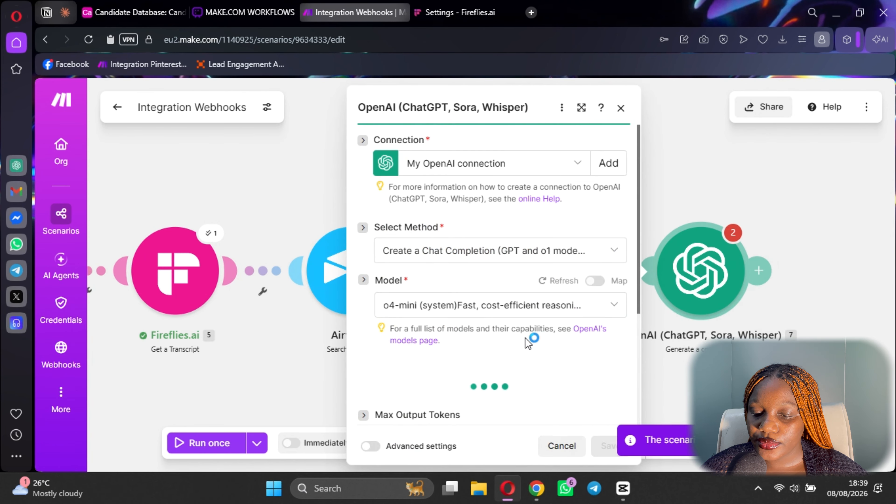
scroll(529, 357, down, 5)
click(607, 447)
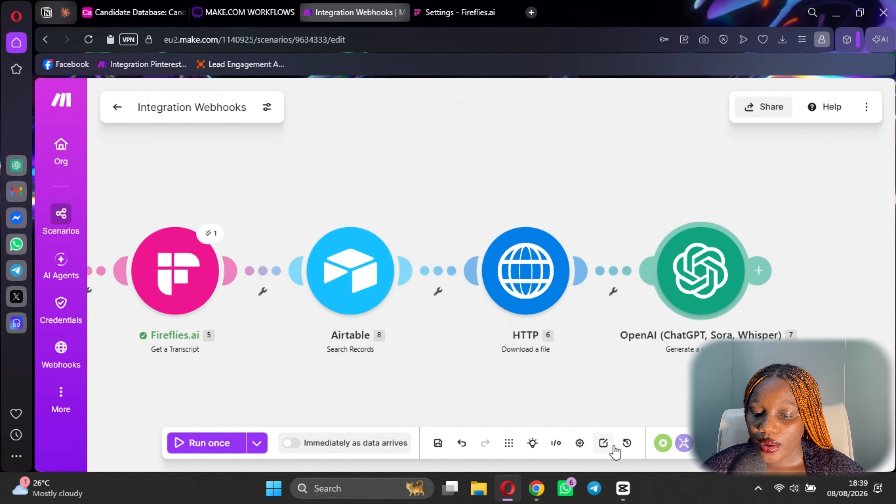
click(438, 444)
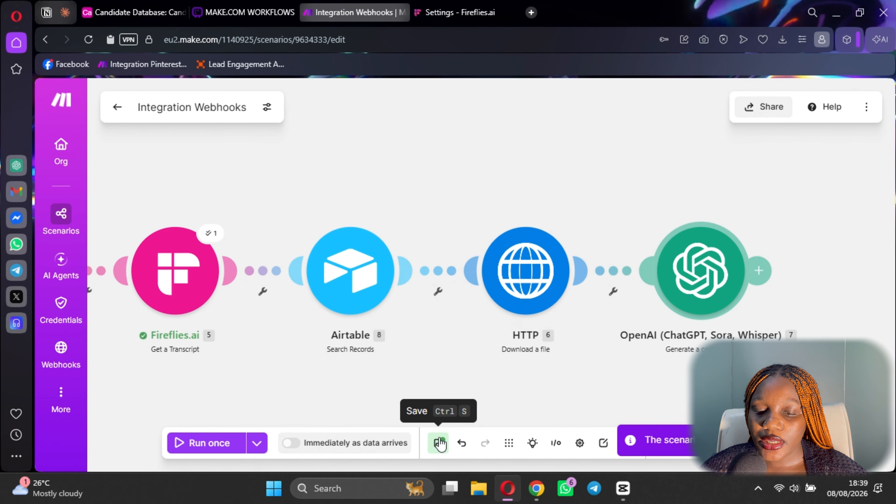
Consult the Whimsical workflow plan, then add a new module after OpenAI.
click(247, 11)
click(462, 228)
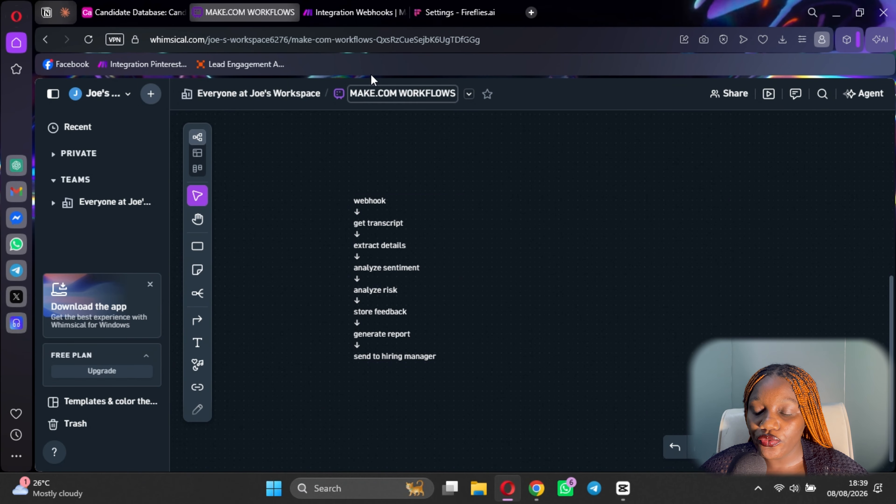
click(353, 12)
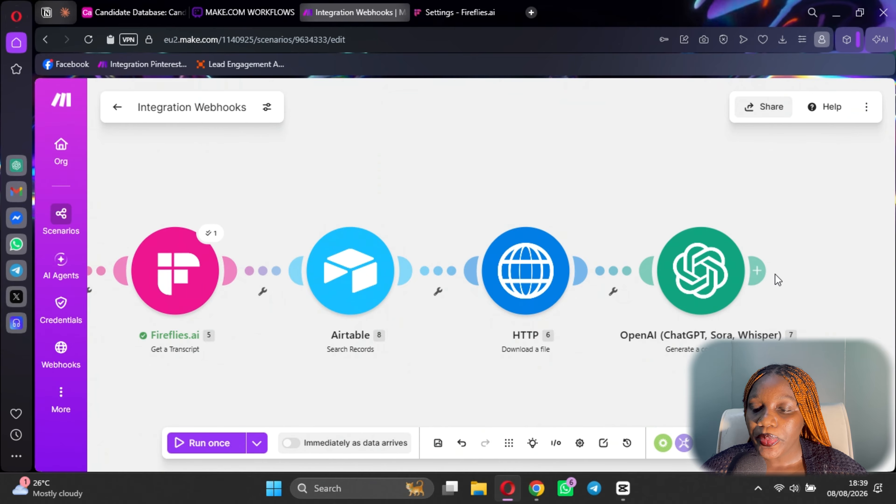
mouse_move(776, 274)
click(777, 255)
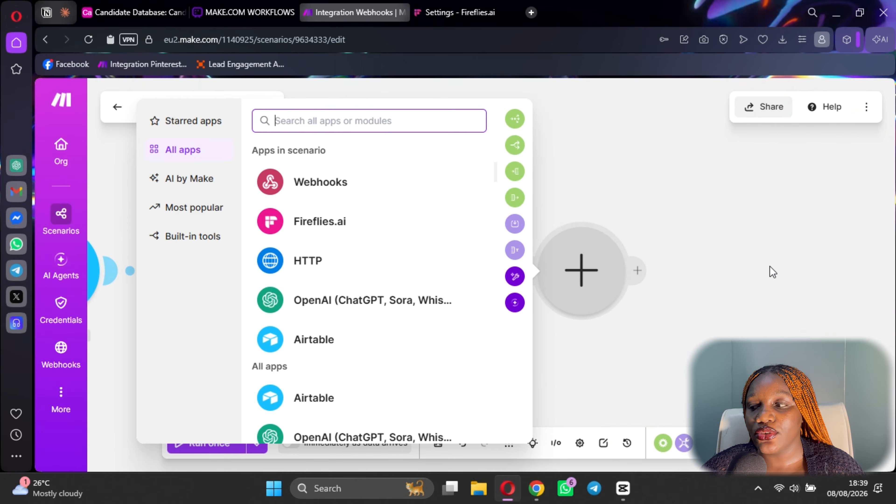
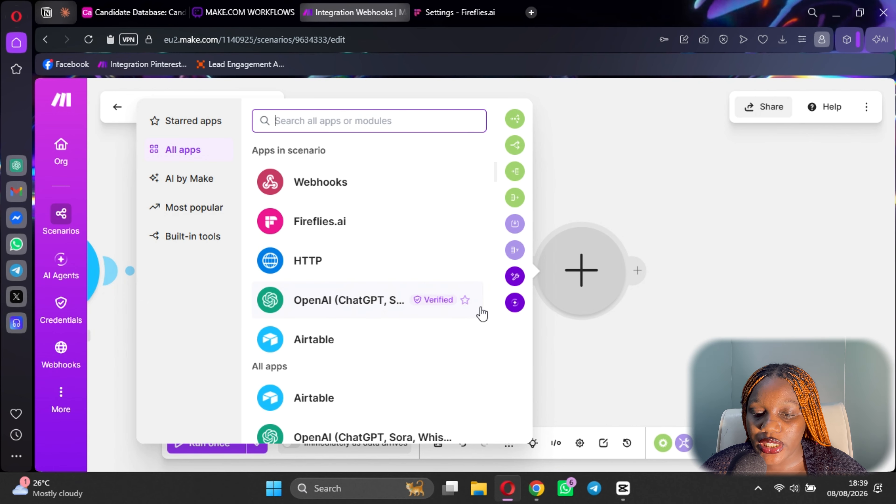
Add a second OpenAI Generate a completion module after the first and set its model to o4-mini.
click(353, 305)
scroll(374, 312, down, 10)
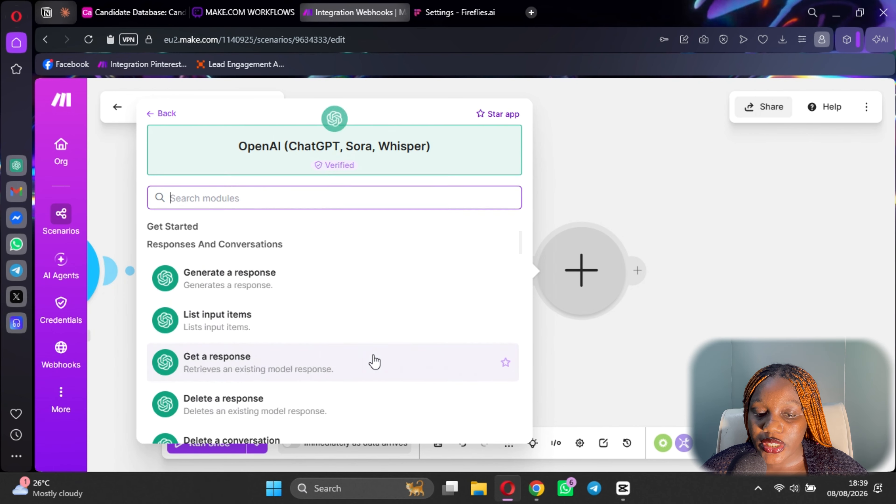
click(278, 272)
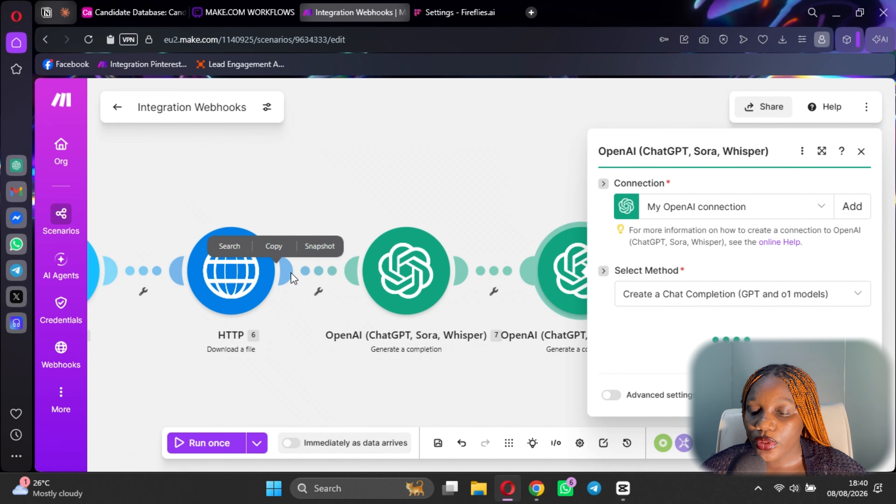
click(677, 304)
scroll(674, 263, down, 5)
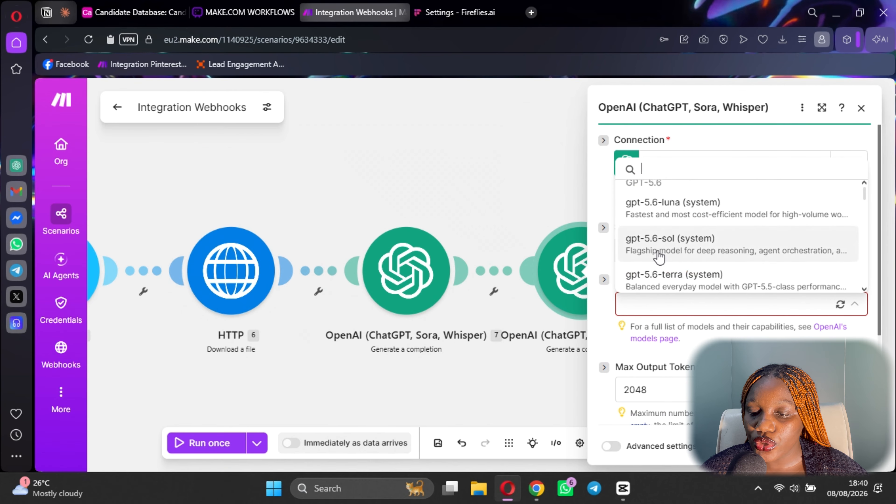
scroll(673, 260, down, 8)
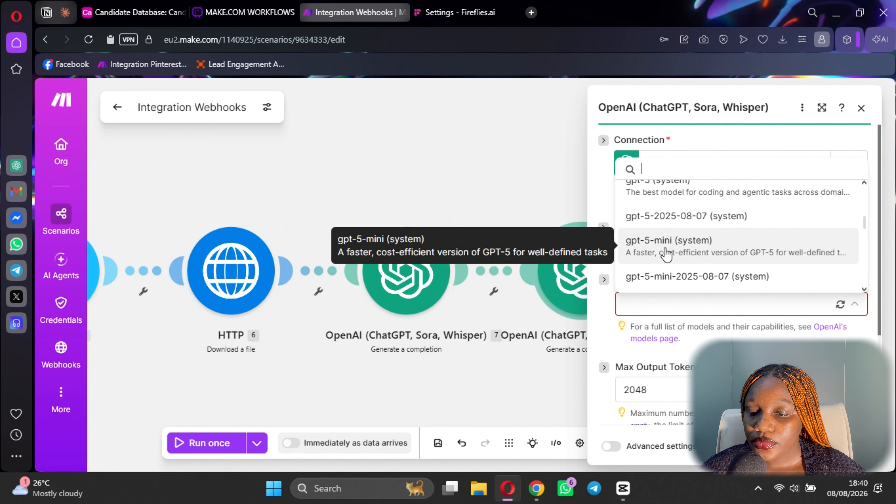
scroll(673, 244, up, 5)
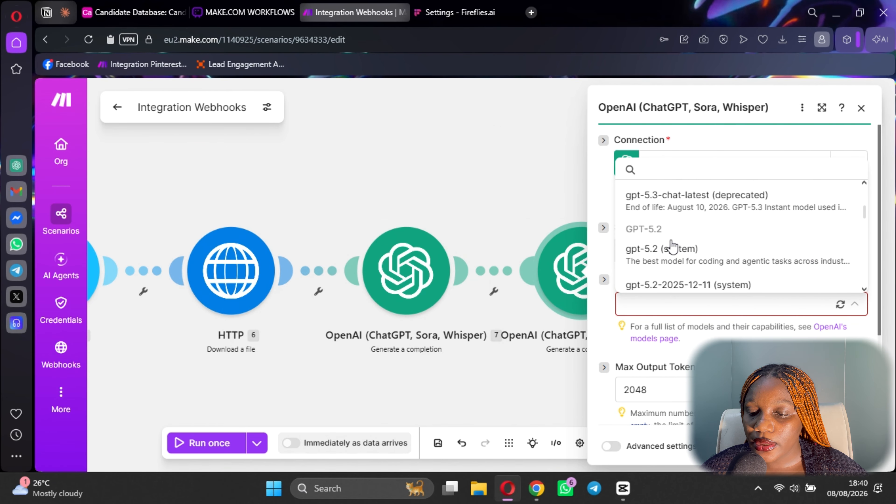
scroll(675, 254, down, 7)
scroll(679, 261, down, 2)
click(656, 233)
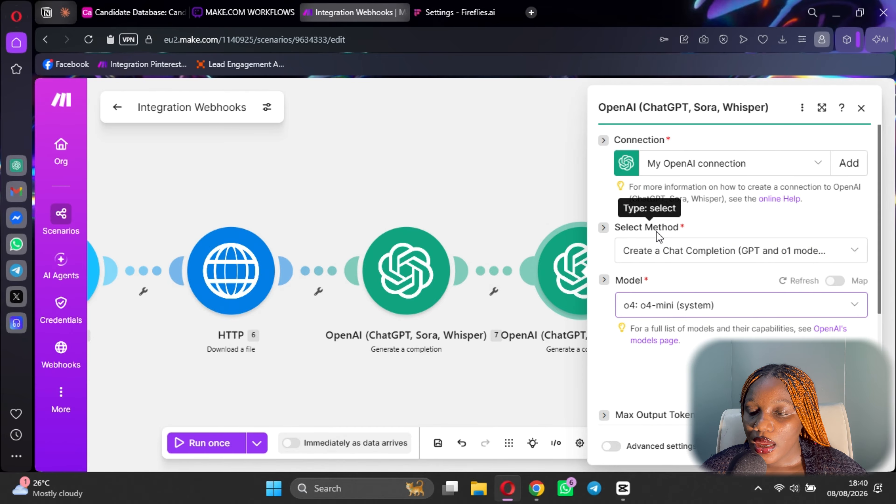
scroll(656, 231, down, 5)
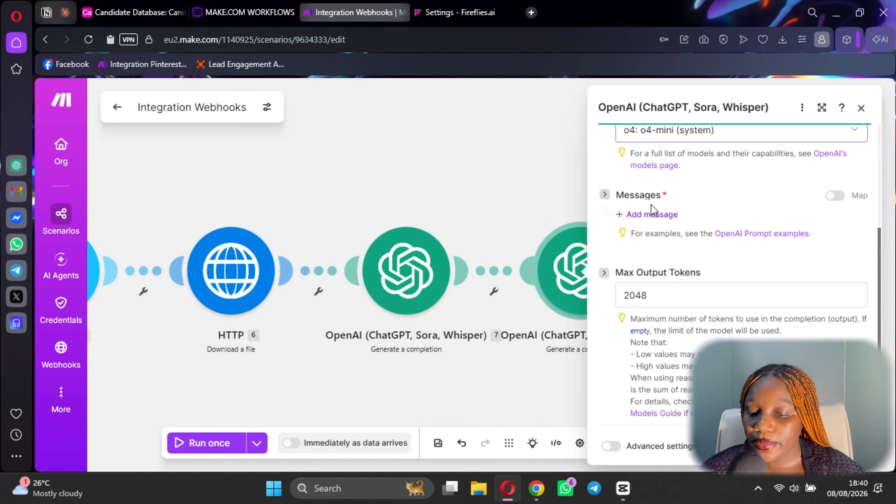
Add a first message and copy the sentiment-analyst system prompt from the ChatGPT chat.
click(656, 214)
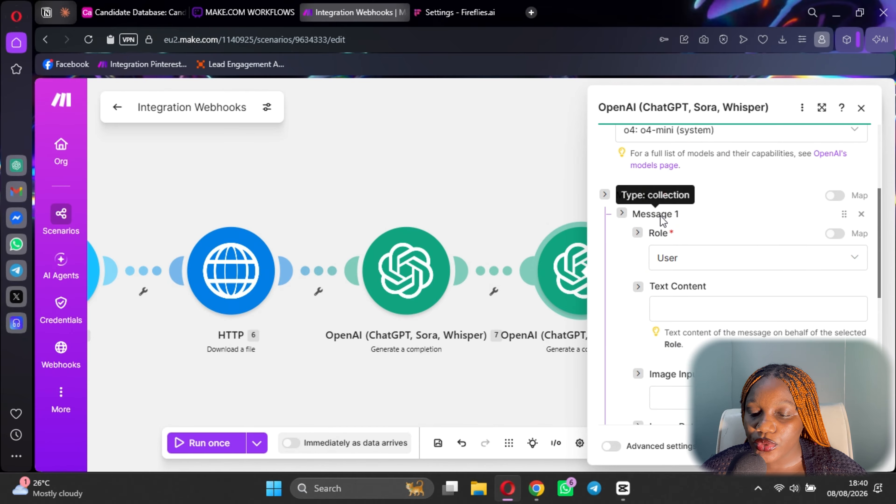
click(537, 488)
scroll(537, 284, down, 15)
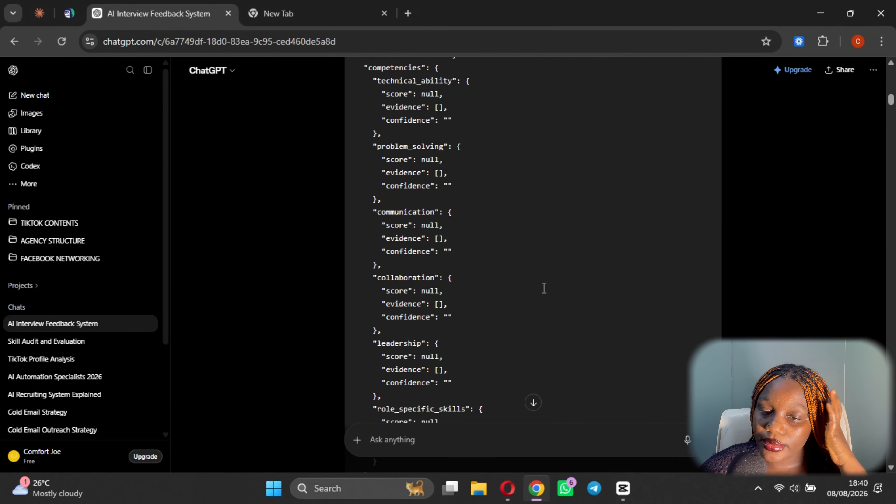
scroll(522, 297, down, 3)
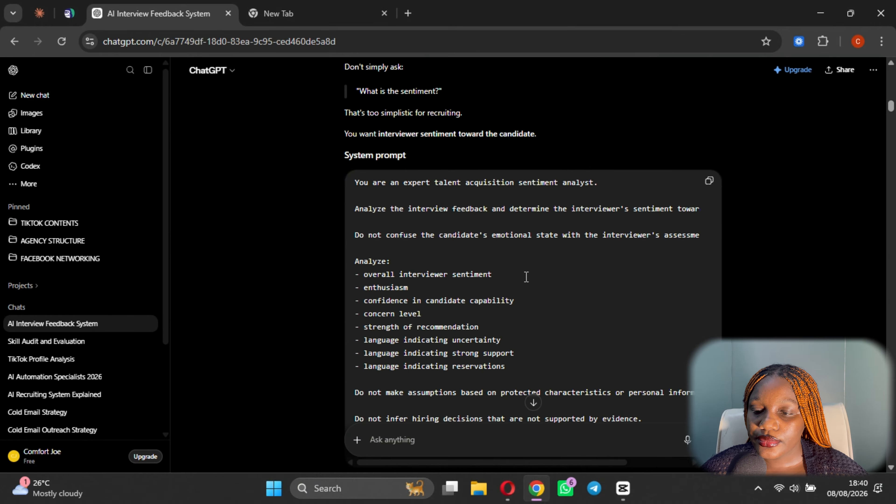
click(710, 182)
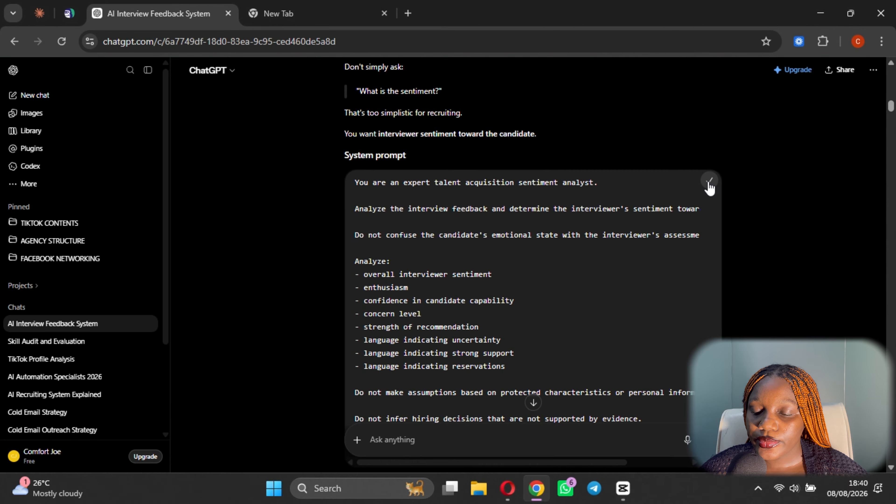
click(507, 489)
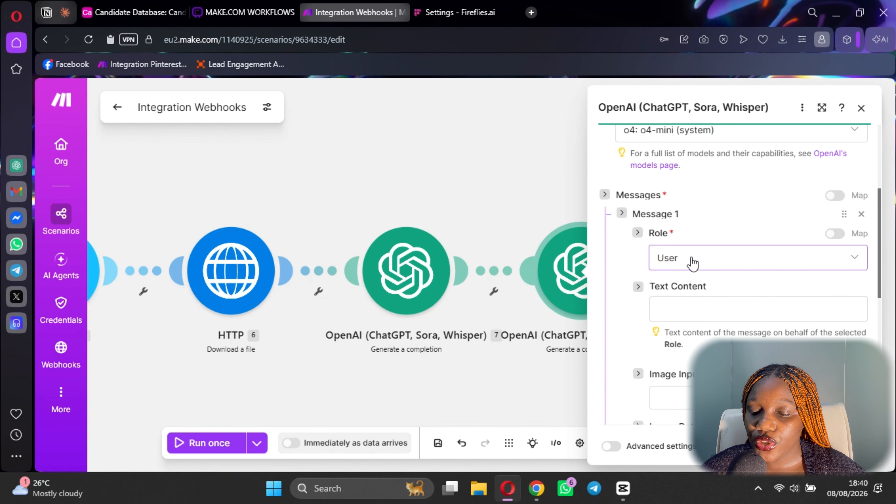
Set the message role to Developer / System, paste the prompt as its text, and add a second message.
click(693, 263)
click(694, 336)
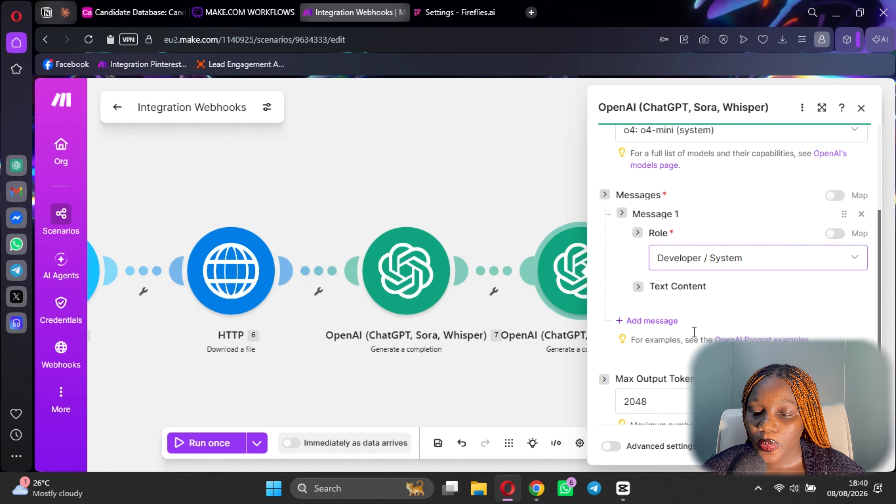
click(675, 308)
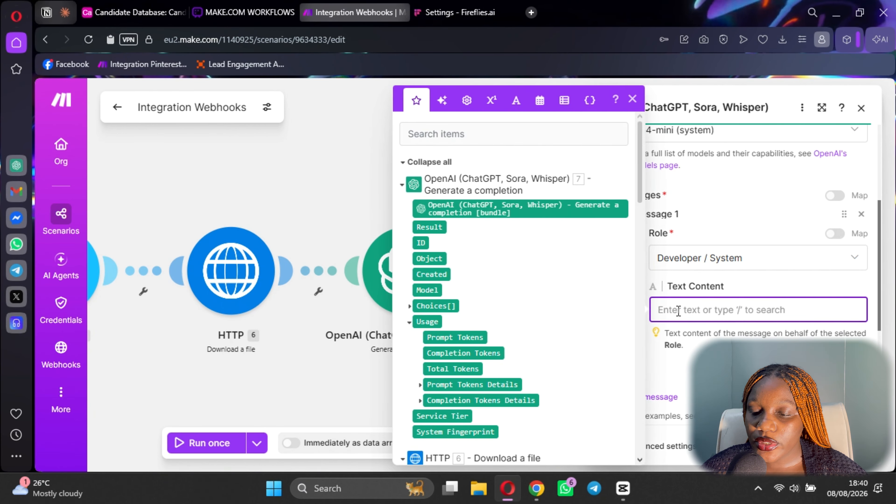
key(ctrl+v)
click(767, 308)
scroll(635, 318, down, 4)
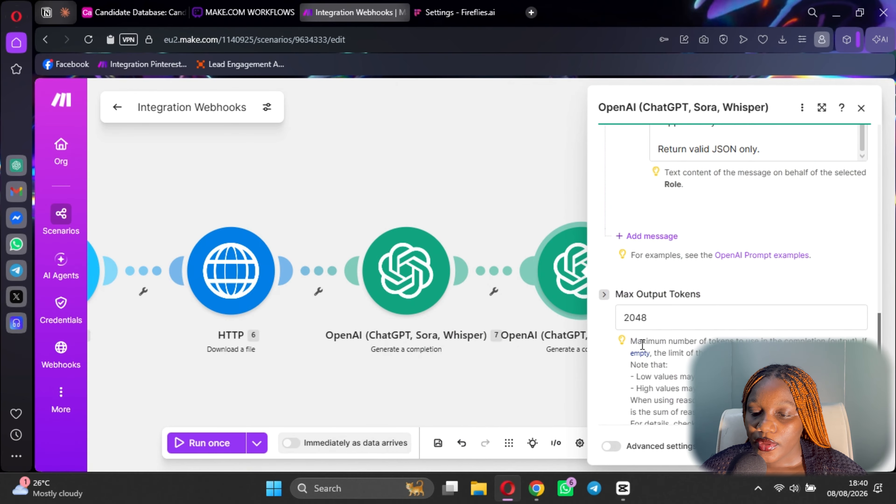
click(657, 238)
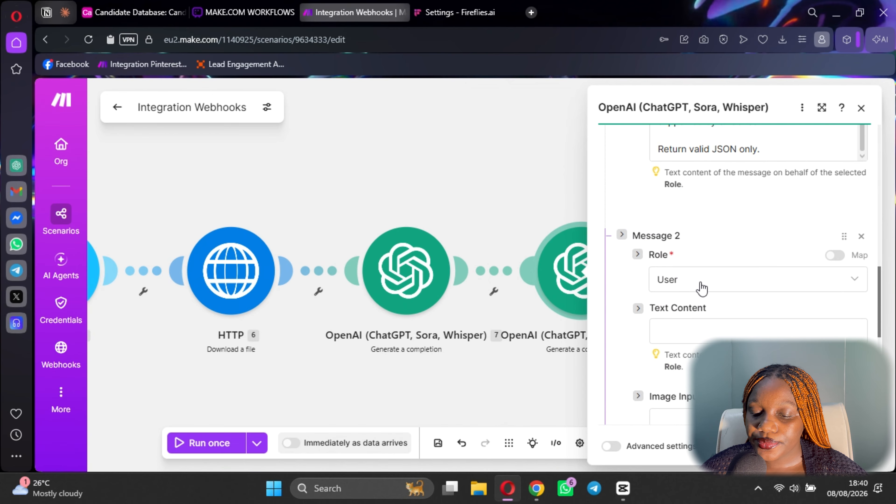
Paste the user prompt from ChatGPT into the second message's text content.
scroll(695, 261, down, 2)
click(538, 495)
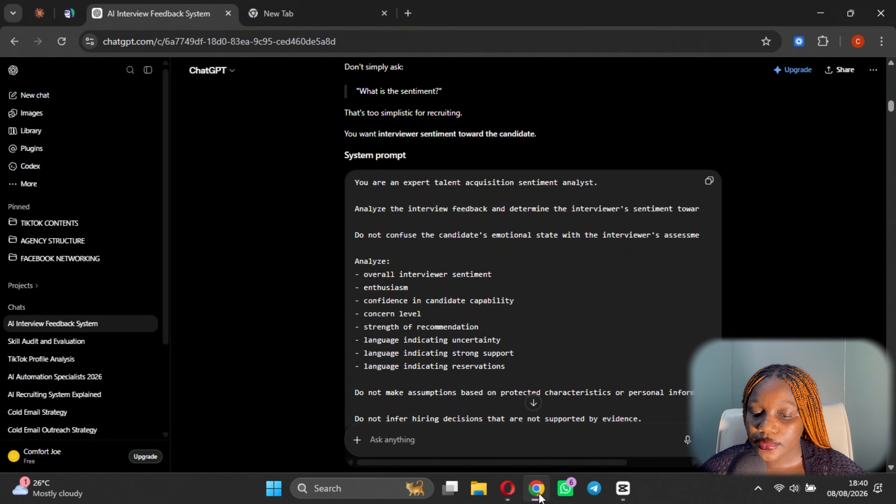
scroll(471, 293, down, 12)
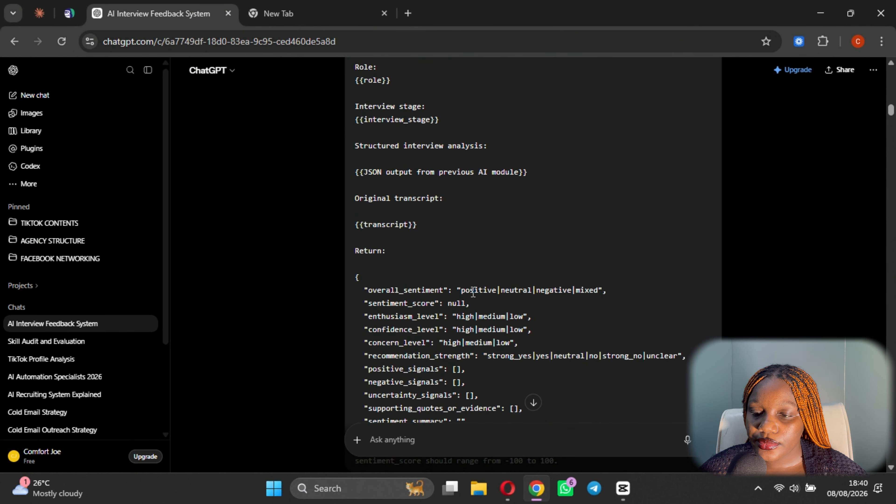
scroll(480, 245, up, 4)
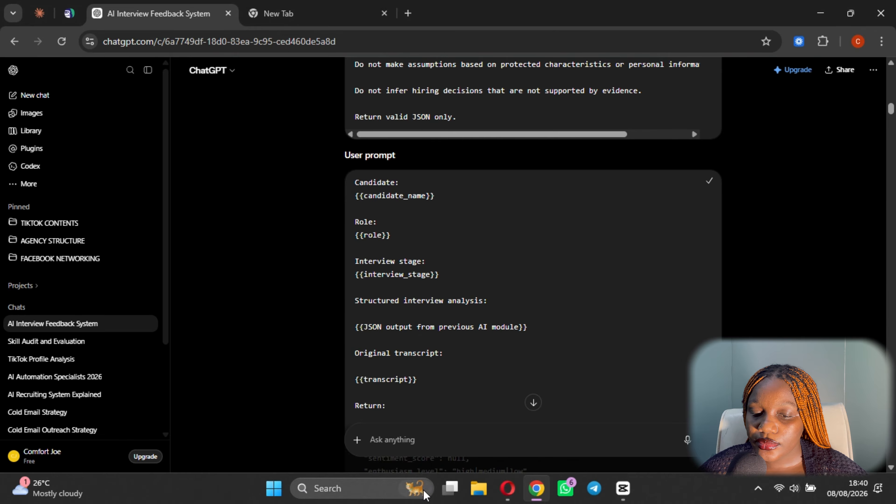
click(508, 495)
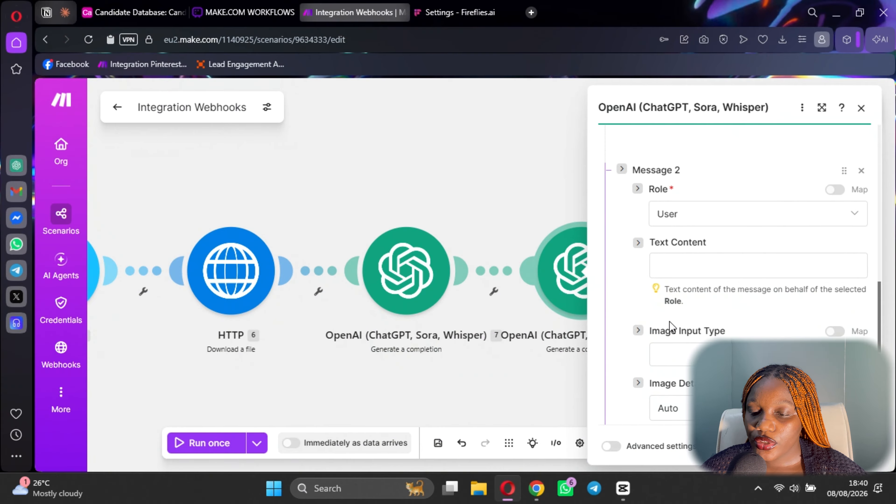
click(692, 261)
key(ctrl+v)
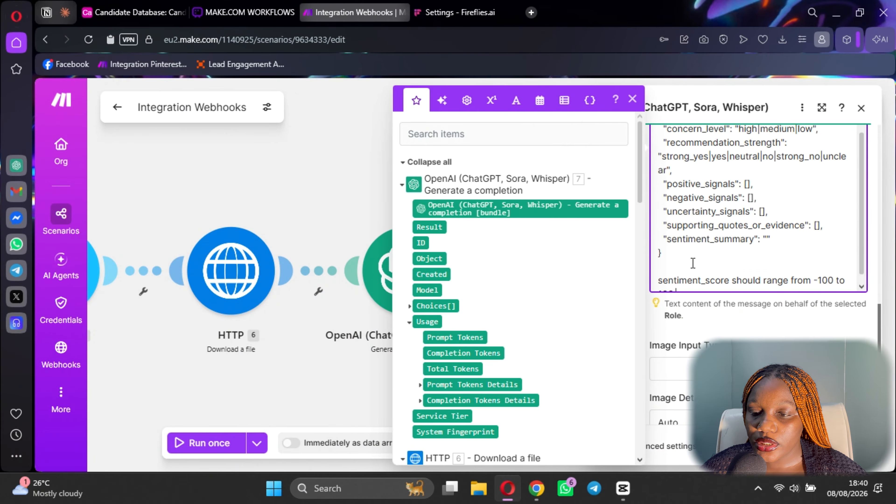
Replace the candidate_name and role placeholders with Airtable Candidate Name and Job Applied For.
scroll(693, 263, up, 10)
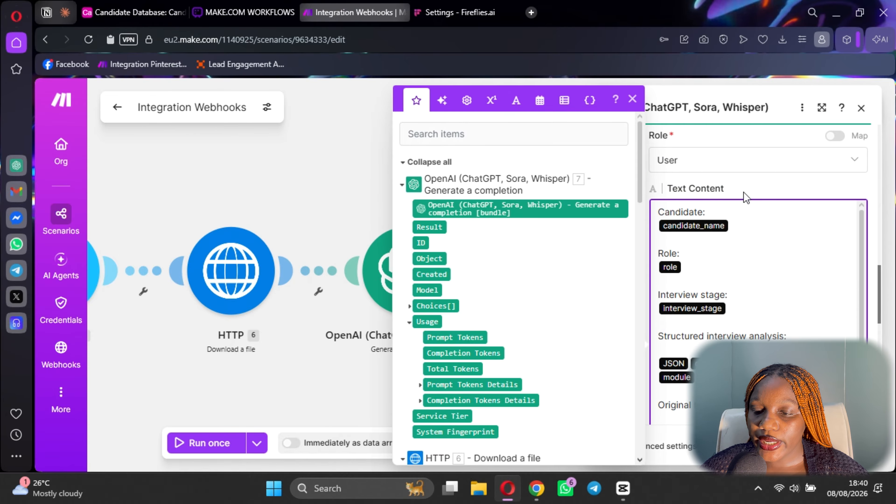
click(746, 227)
key(BackSpace)
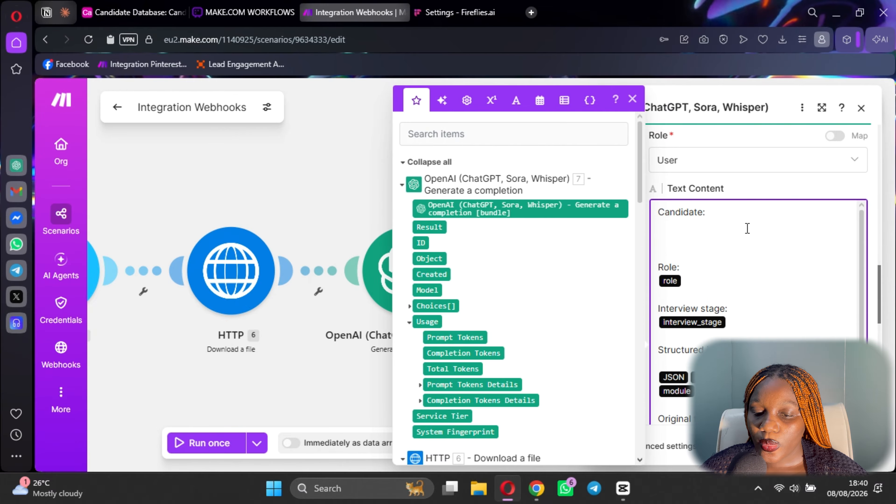
scroll(467, 259, down, 10)
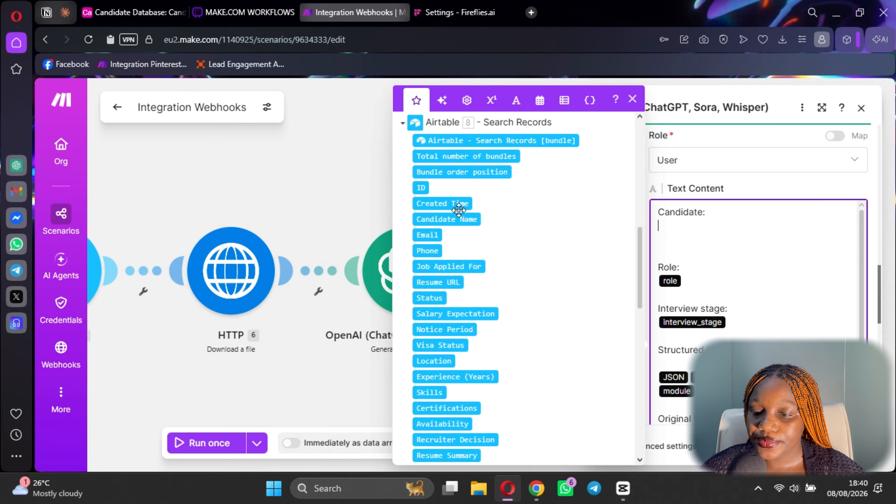
click(459, 222)
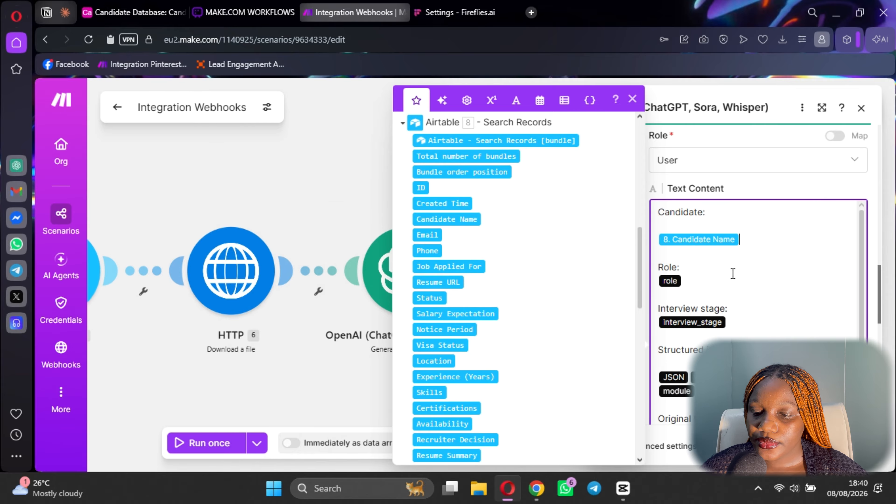
click(671, 227)
key(Delete)
click(704, 263)
key(BackSpace)
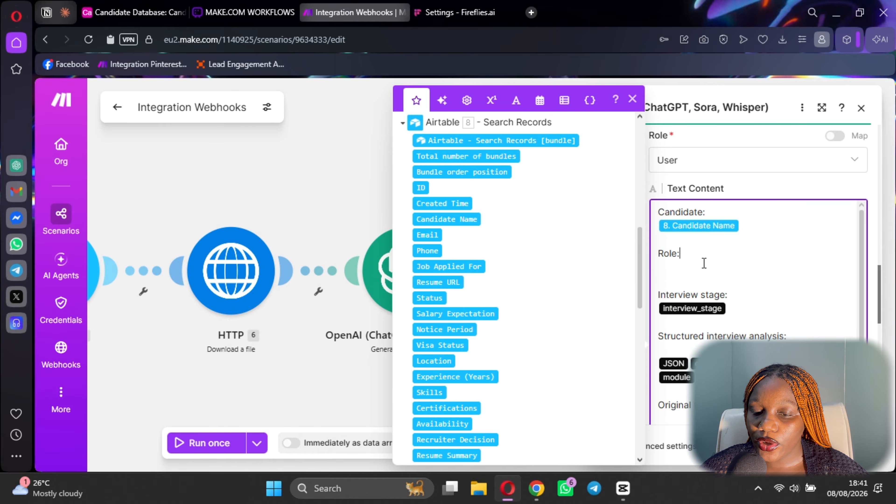
click(459, 267)
Remove the interview_stage and earlier-AI-output placeholders and insert the earlier OpenAI module's 7. Result.
click(755, 310)
key(BackSpace)
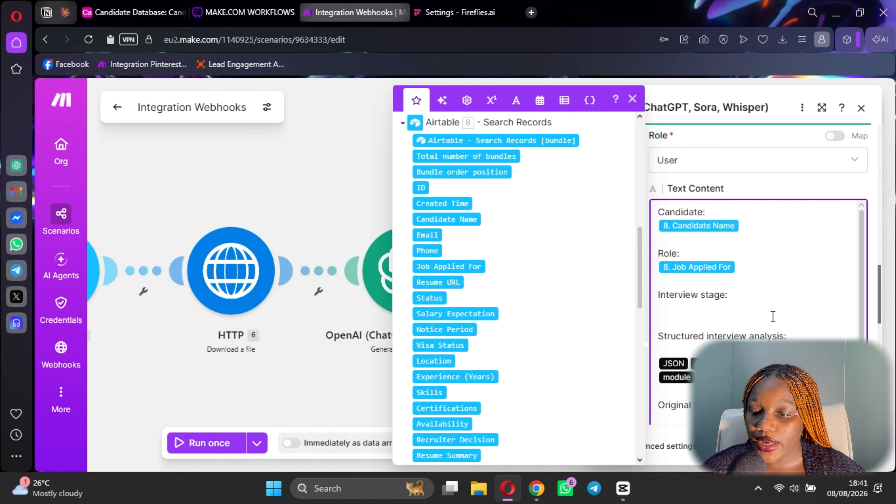
scroll(772, 316, down, 4)
scroll(754, 259, up, 2)
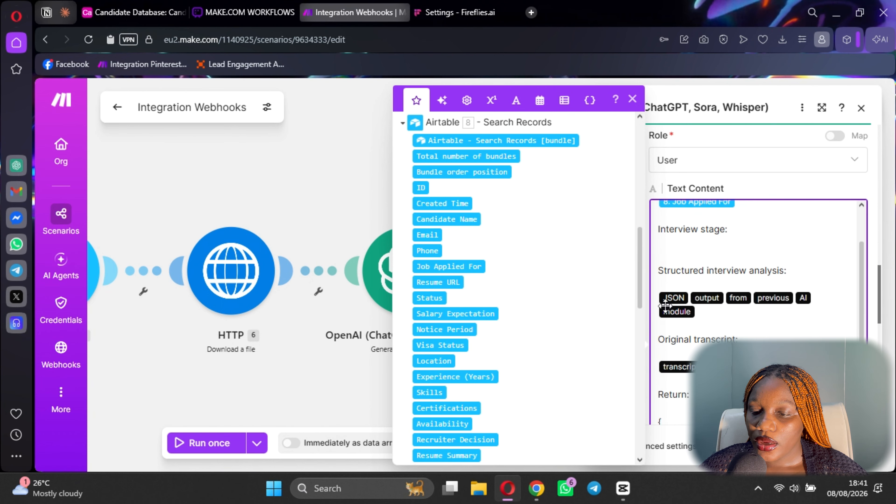
drag(738, 310, 659, 298)
key(BackSpace)
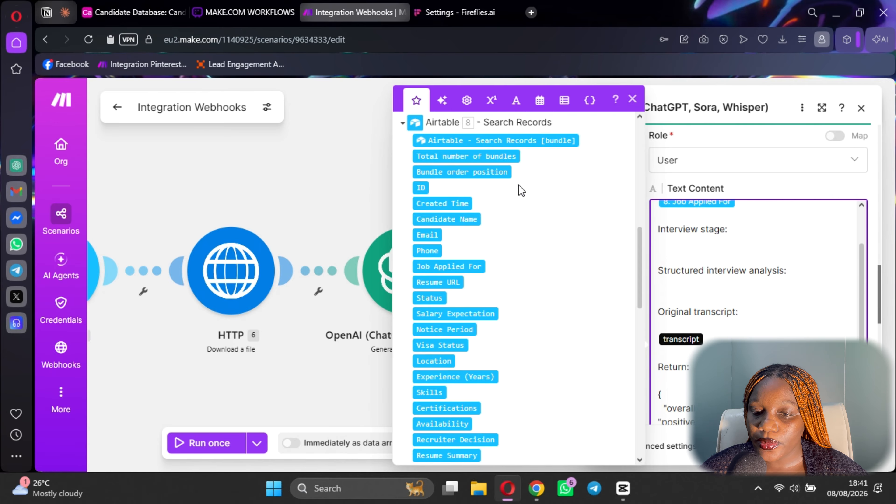
scroll(522, 191, up, 10)
click(429, 162)
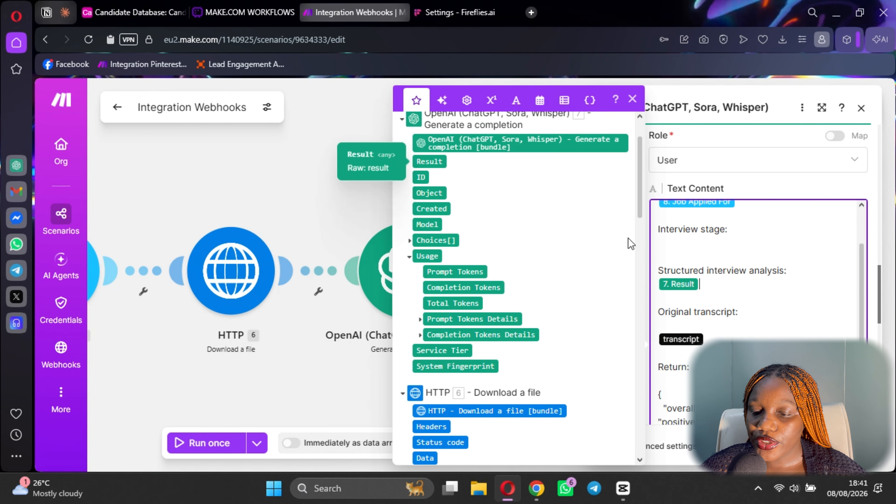
Map HTTP 6. Data under Original transcript, remove the blank line, and close the module settings.
click(708, 329)
key(BackSpace)
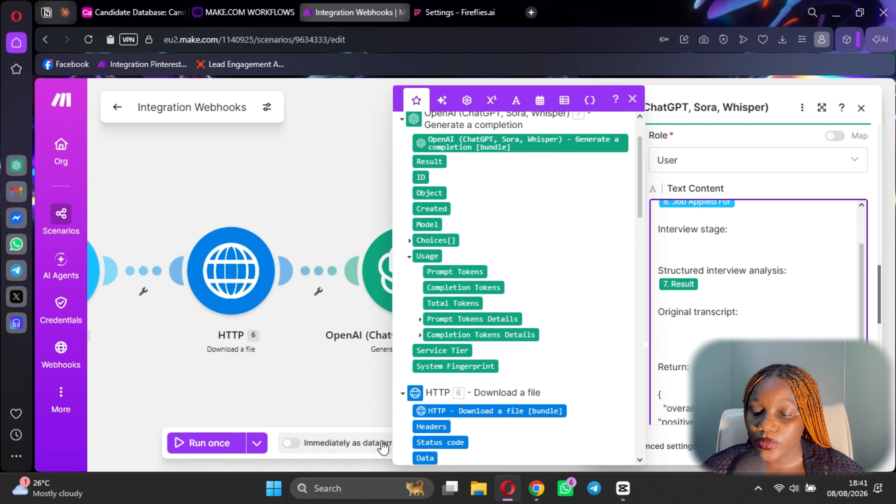
click(431, 427)
key(BackSpace)
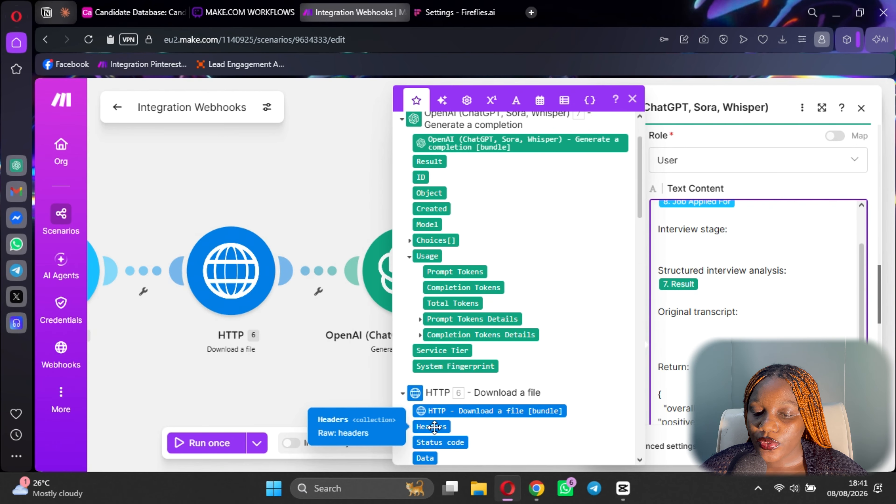
scroll(435, 425, down, 4)
click(425, 328)
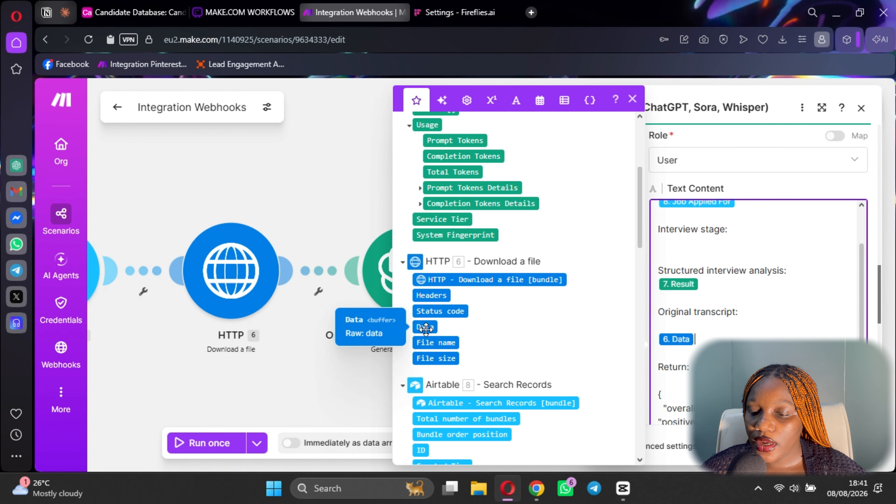
click(659, 339)
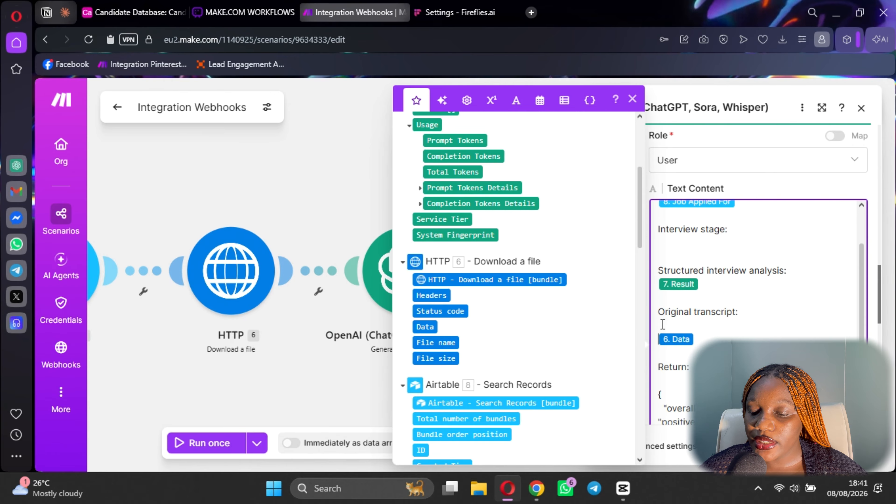
key(BackSpace)
scroll(662, 324, down, 8)
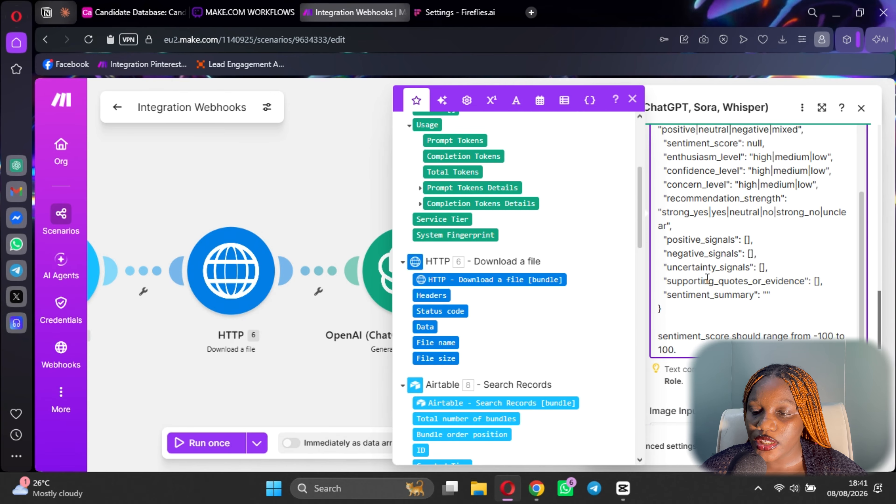
scroll(757, 266, down, 5)
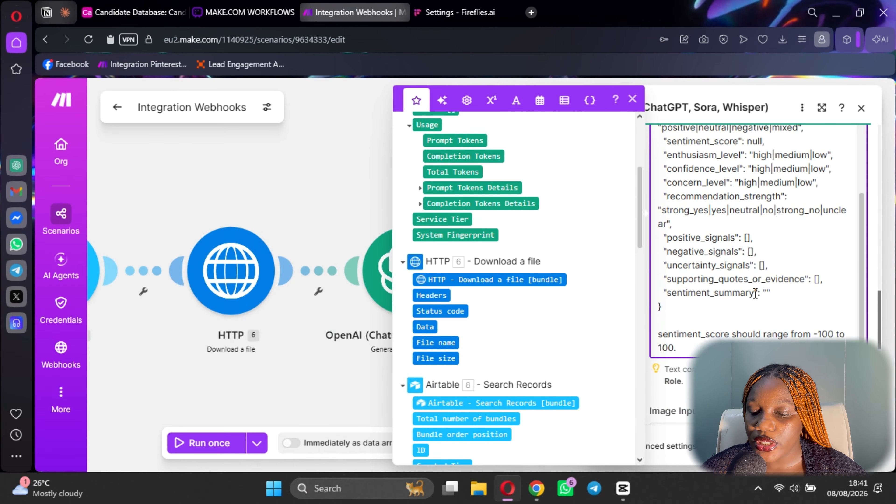
key(Escape)
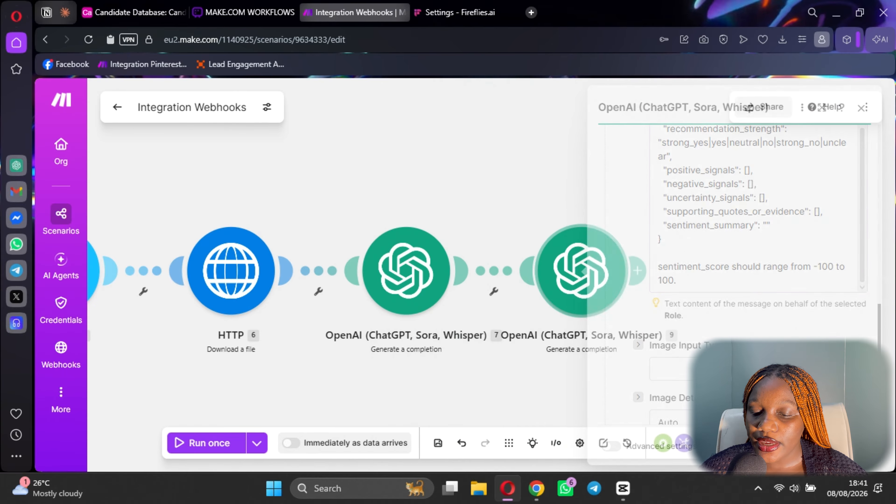
Save the scenario anyway past the warnings, then check the MAKE.COM WORKFLOWS board and return.
click(439, 444)
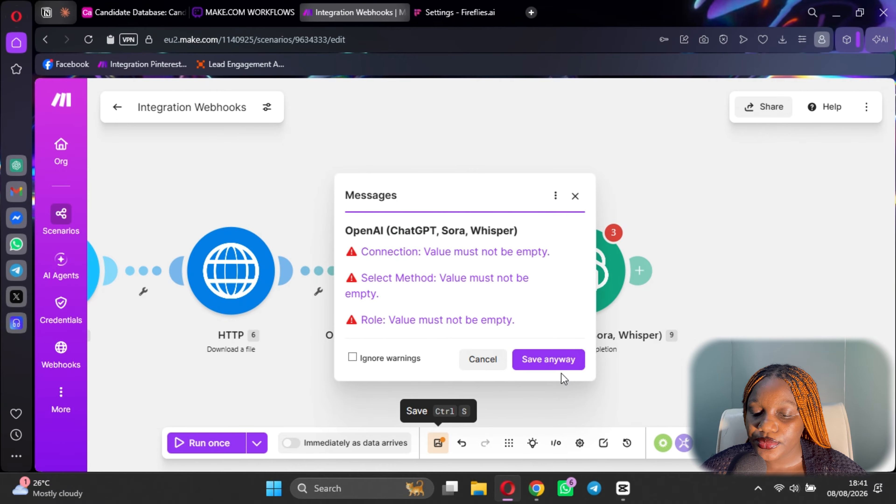
click(562, 361)
click(255, 18)
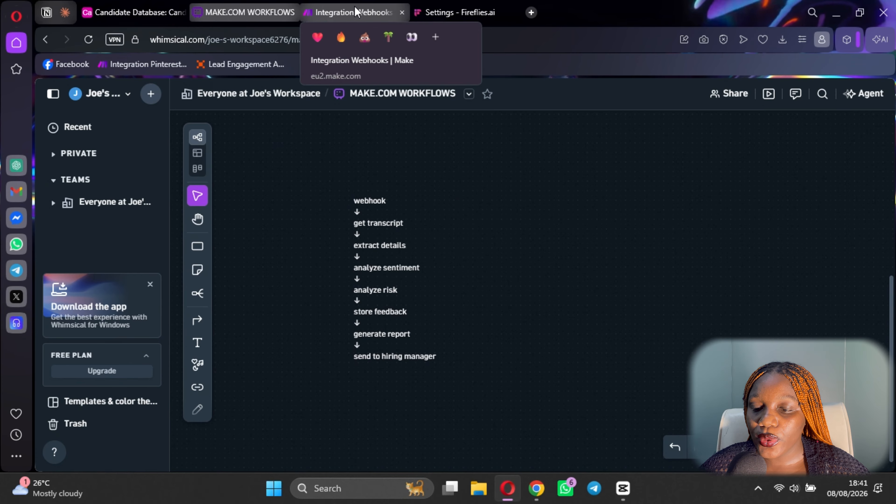
click(357, 11)
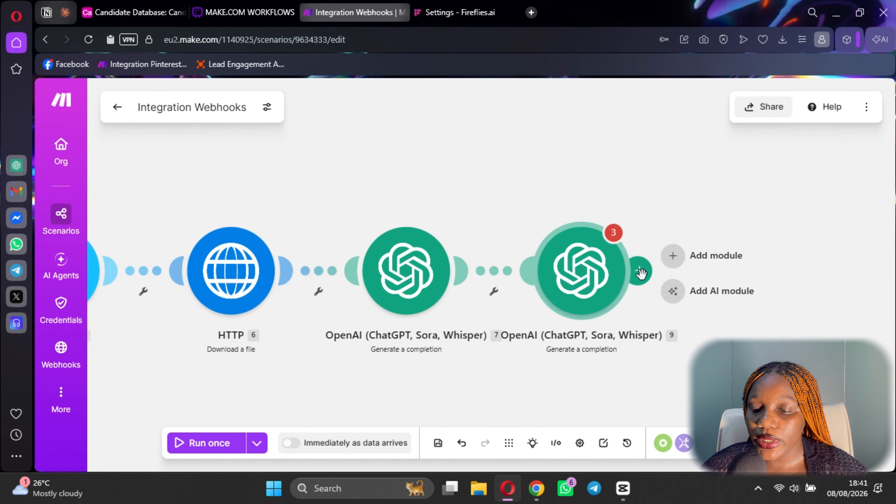
Add a third OpenAI Generate a completion module after the last one, using model o4-mini.
click(600, 289)
scroll(697, 269, down, 6)
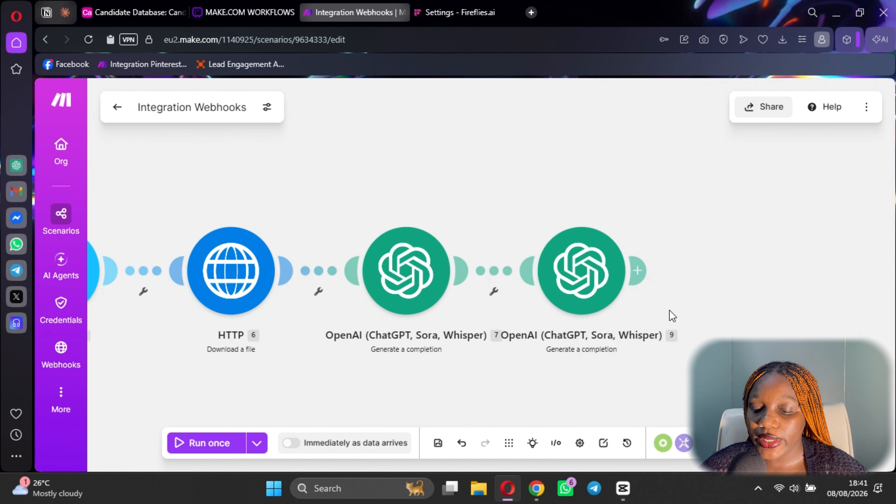
click(637, 270)
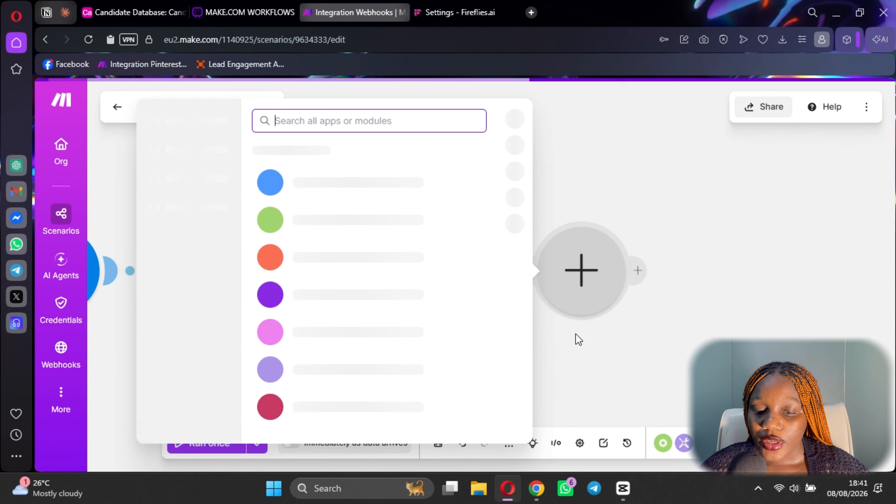
click(335, 304)
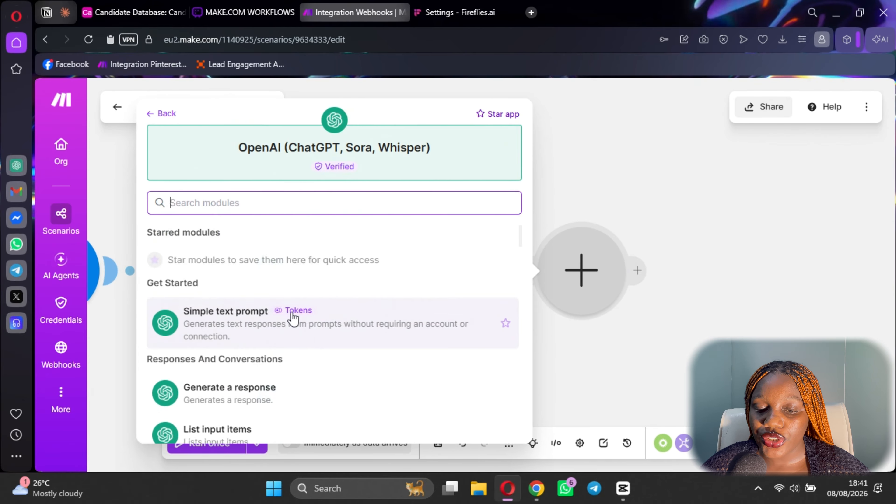
scroll(293, 332, down, 5)
click(264, 267)
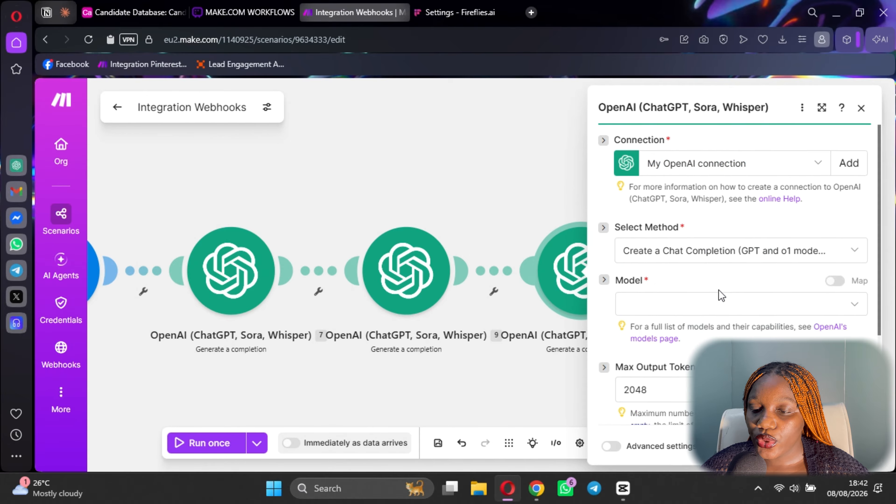
scroll(719, 290, down, 3)
click(684, 184)
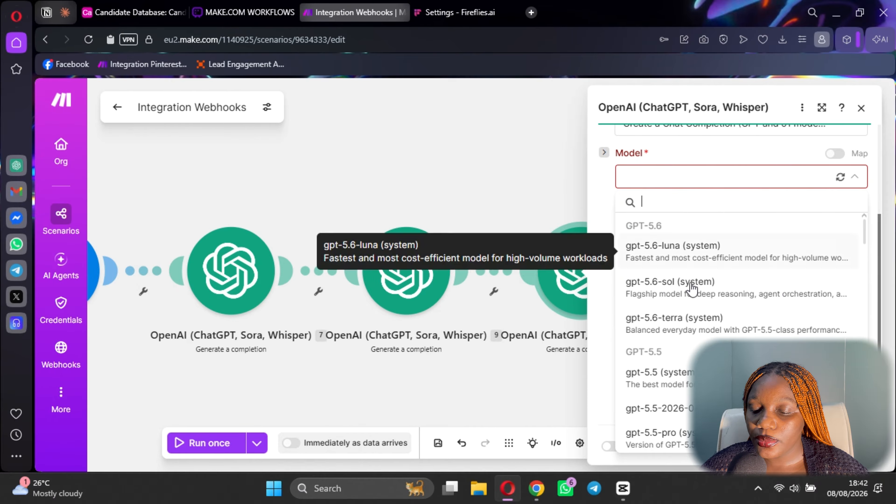
scroll(686, 311, down, 8)
scroll(685, 341, down, 10)
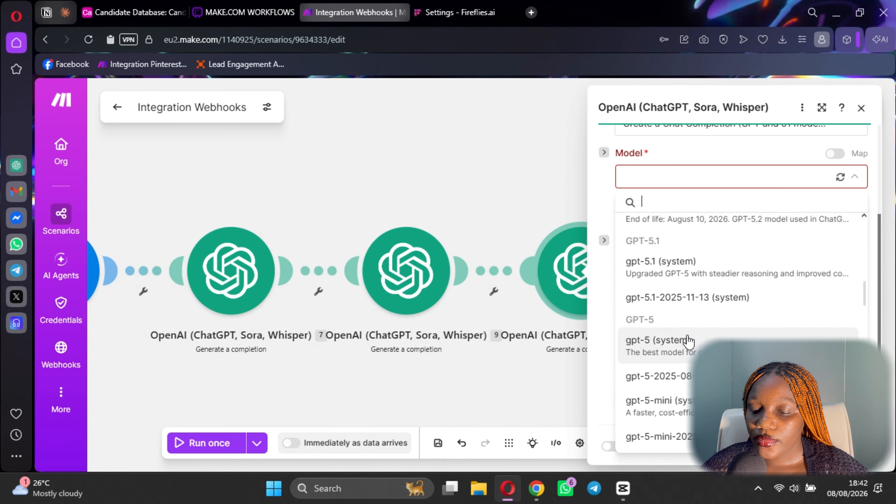
click(662, 406)
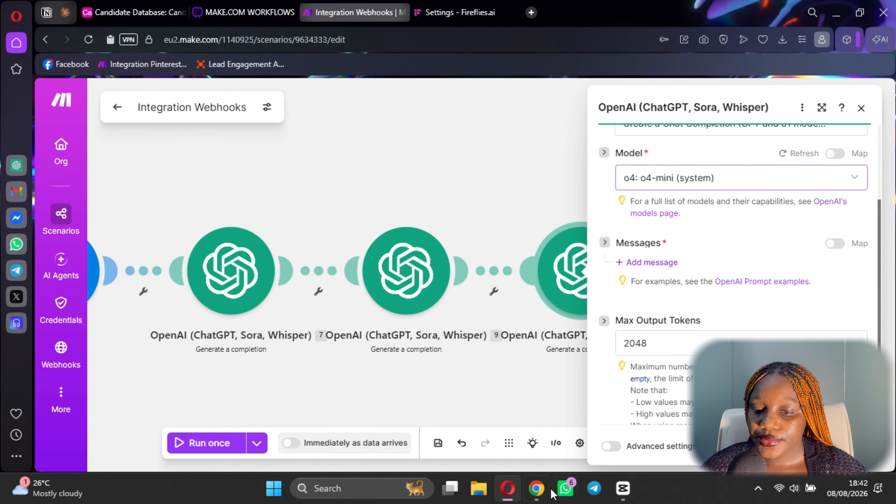
Add a Developer / System message with the risk-detector prompt copied from ChatGPT, then add a second message.
click(536, 489)
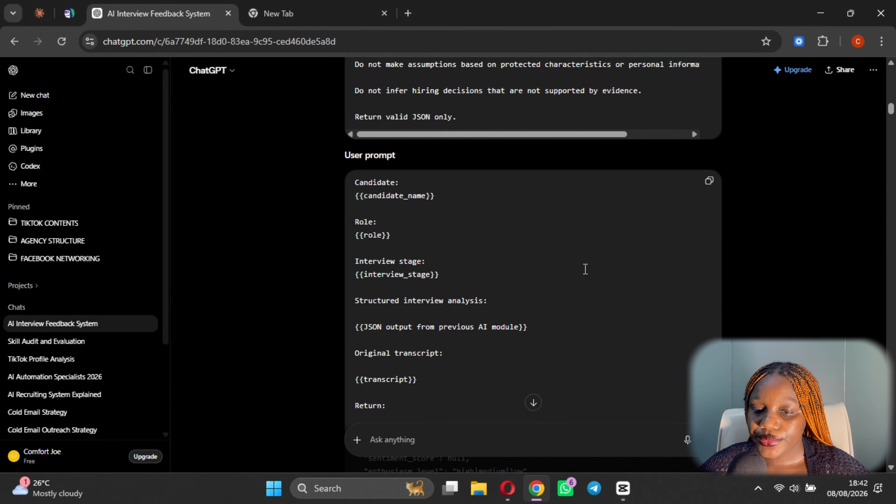
scroll(570, 283, down, 10)
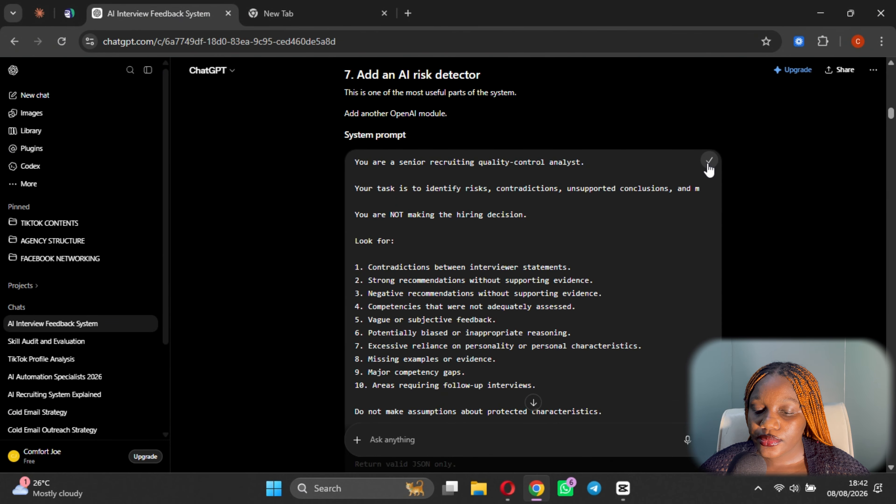
click(508, 498)
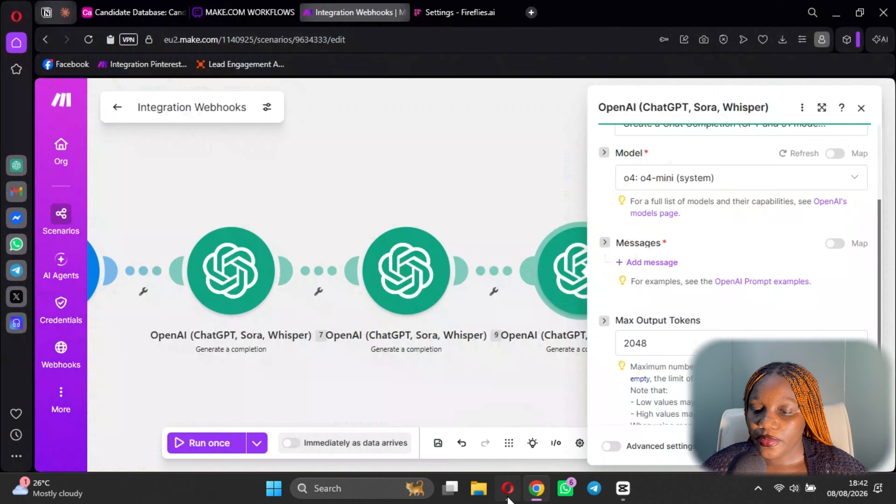
click(647, 263)
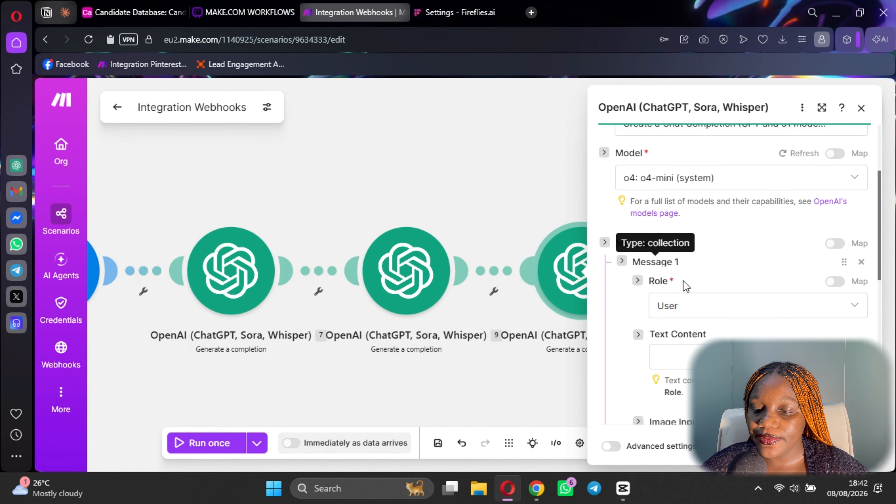
click(695, 312)
click(672, 352)
scroll(706, 282, down, 3)
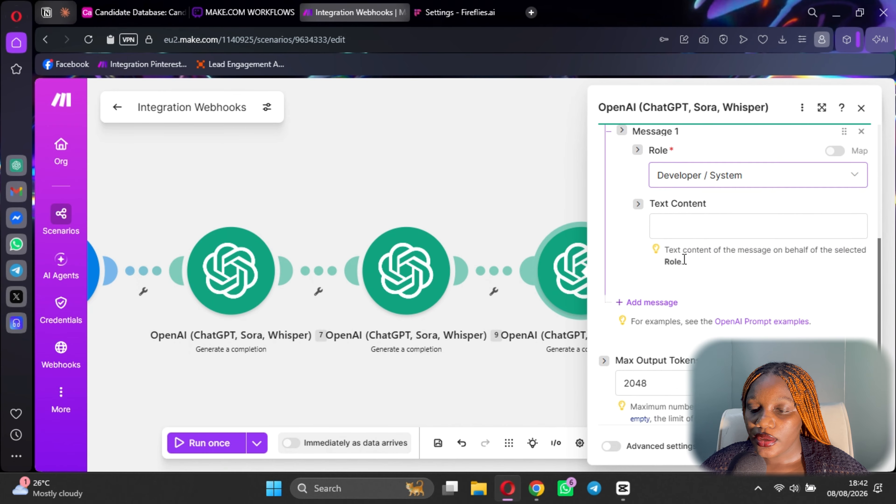
click(676, 230)
key(ctrl+v)
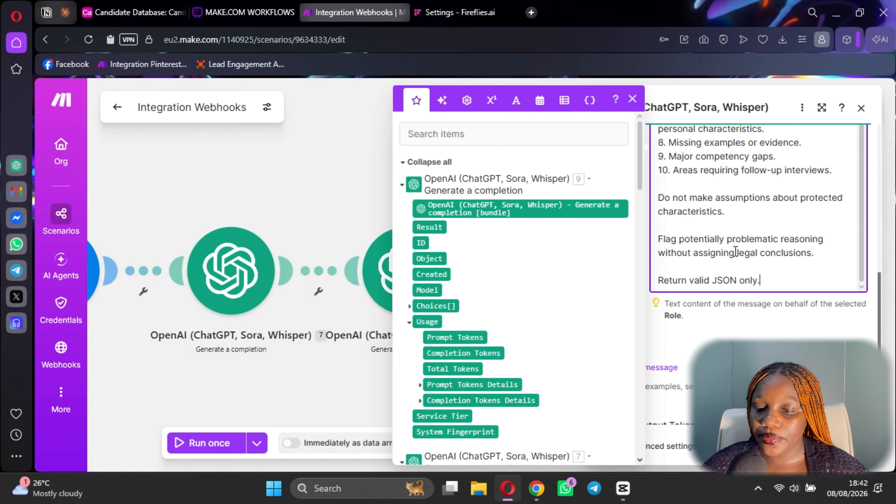
scroll(710, 311, down, 3)
click(652, 236)
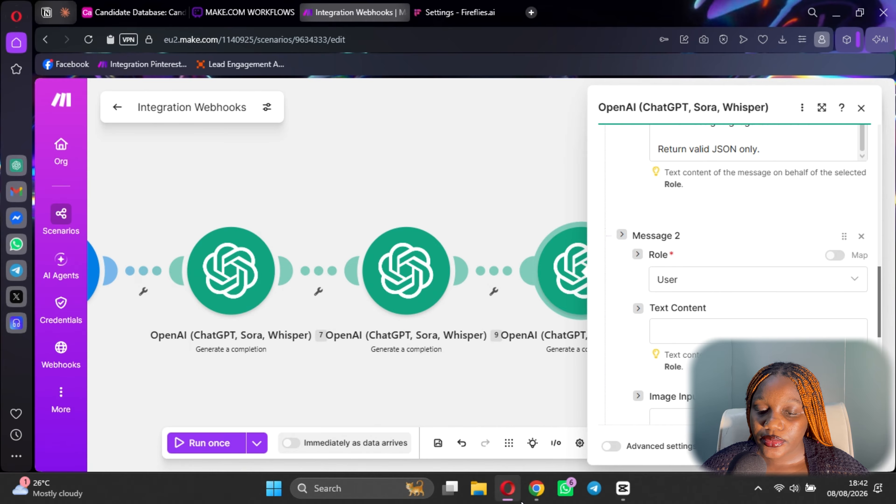
Paste the risk-detector user prompt from ChatGPT into the second message's text.
click(536, 488)
scroll(471, 321, down, 15)
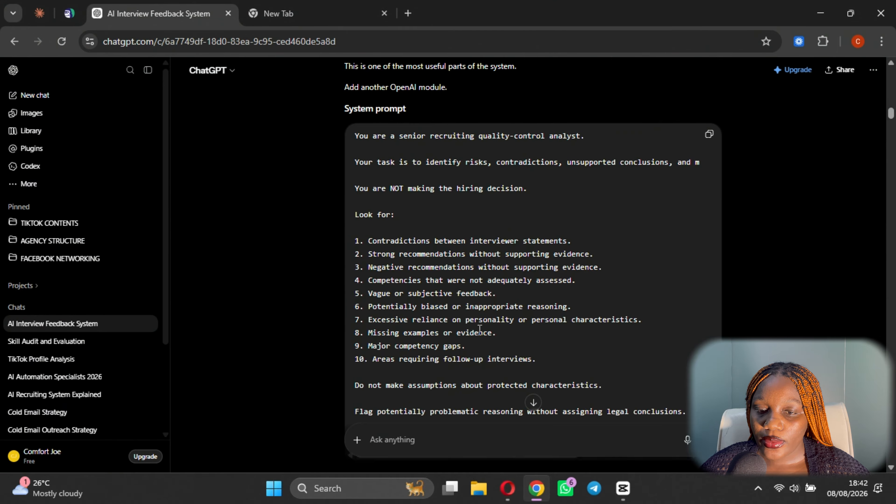
scroll(482, 334, up, 10)
scroll(484, 327, down, 1)
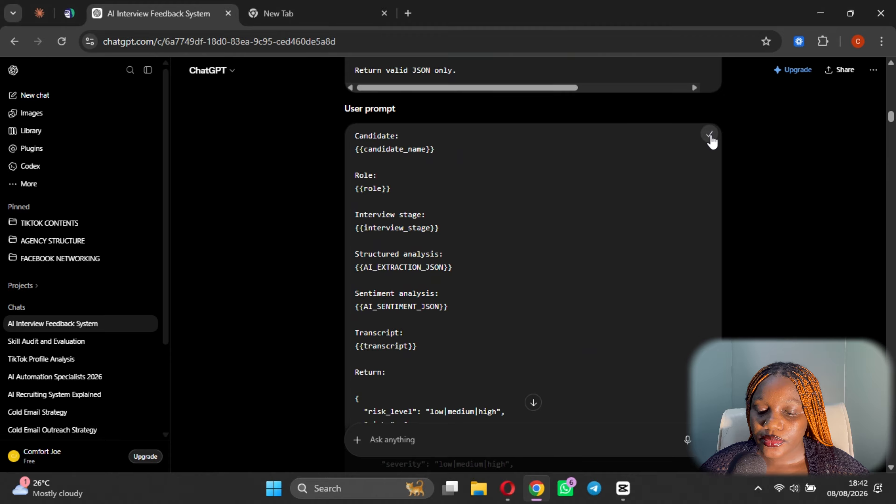
mouse_move(508, 489)
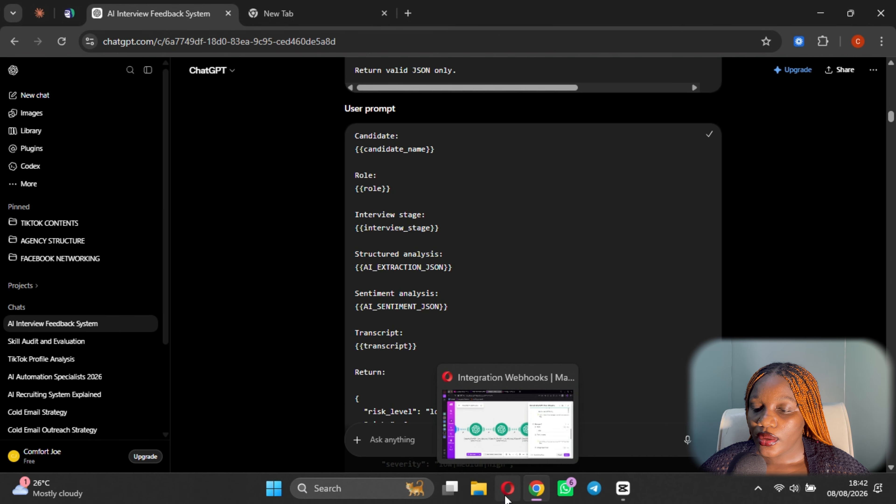
click(508, 441)
click(717, 328)
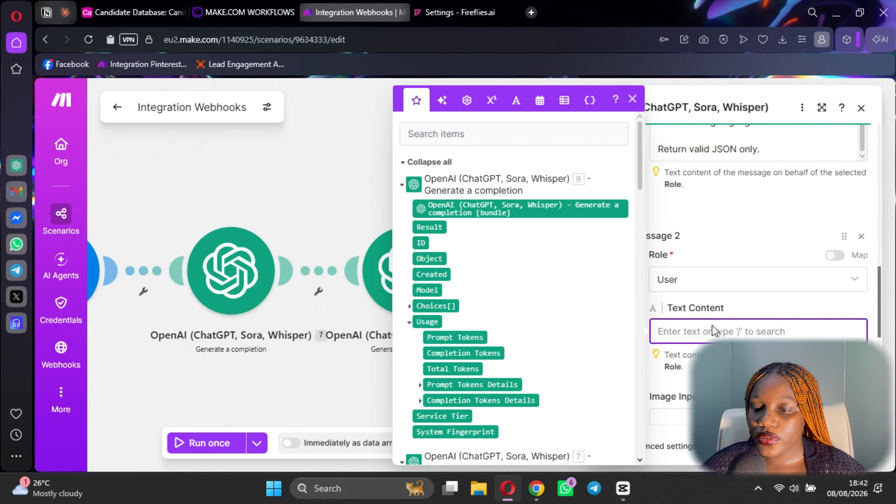
key(ctrl+v)
Replace the candidate name and role placeholders with 8. Candidate Name and 8. Job Applied For.
scroll(730, 250, up, 15)
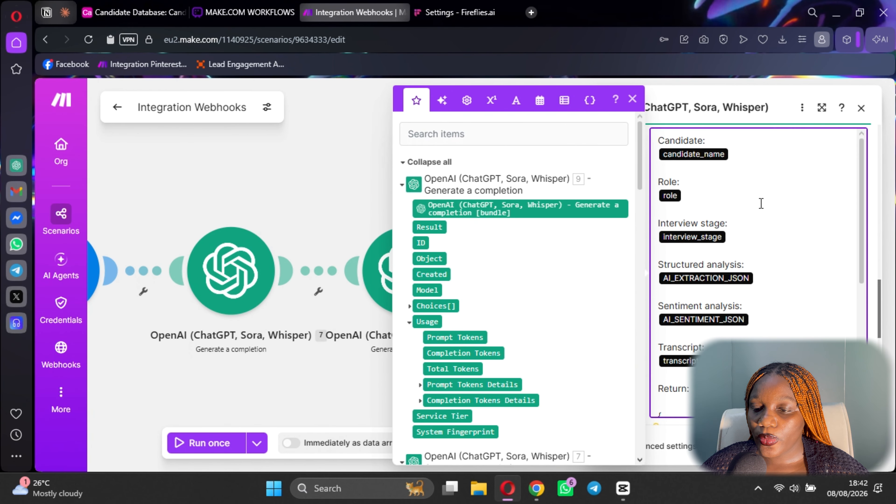
scroll(732, 211, up, 2)
click(760, 226)
key(BackSpace)
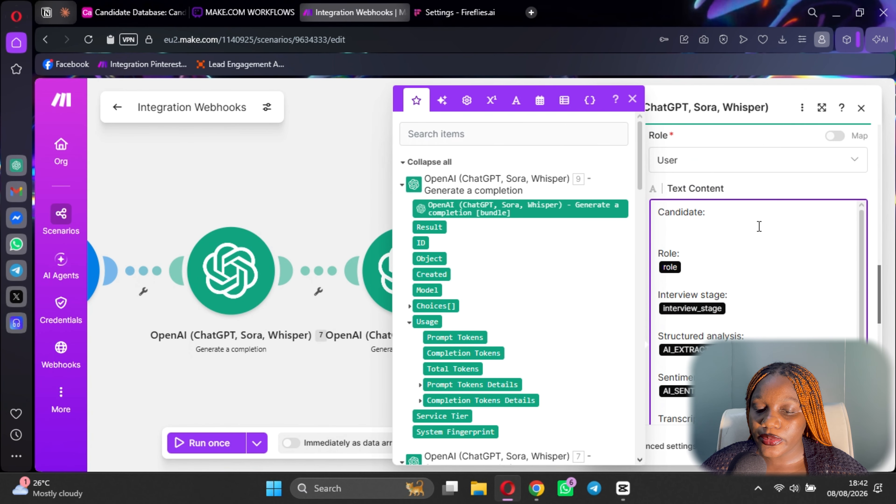
scroll(575, 285, down, 15)
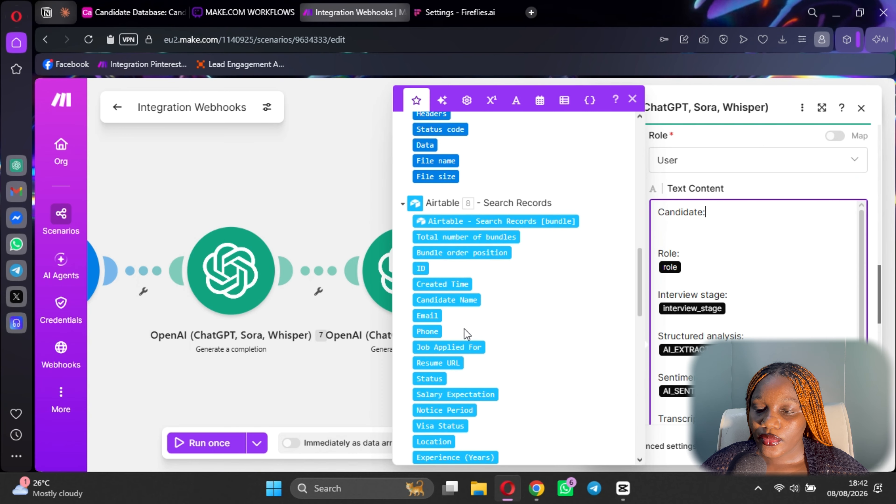
click(442, 300)
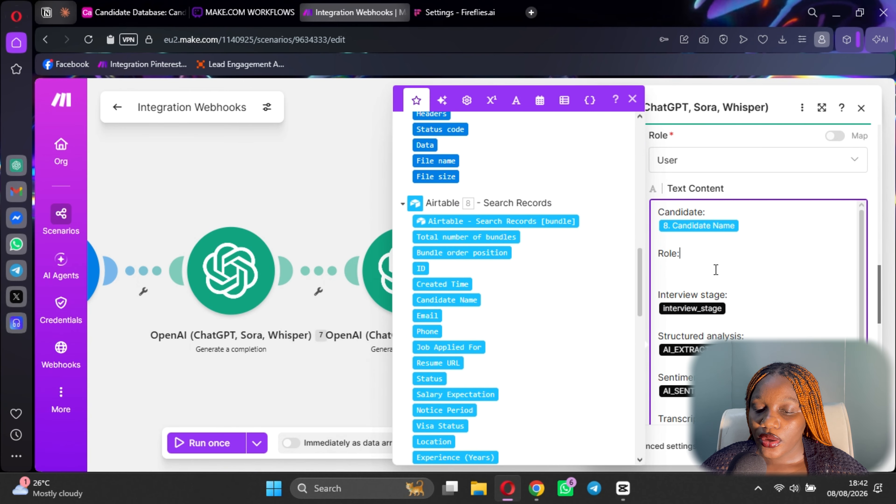
click(453, 347)
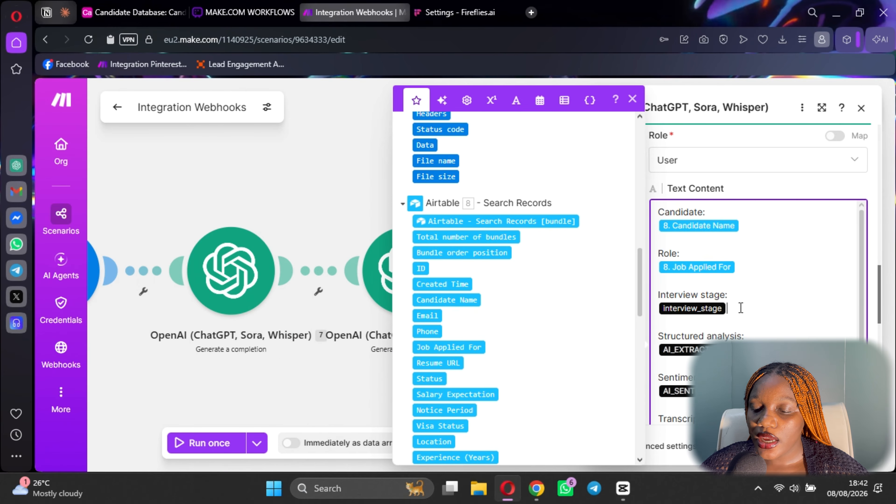
Replace the interview_stage, structured-analysis and AI_SENTIMENT_JSON placeholders with 7. Result and 9. Result.
key(BackSpace)
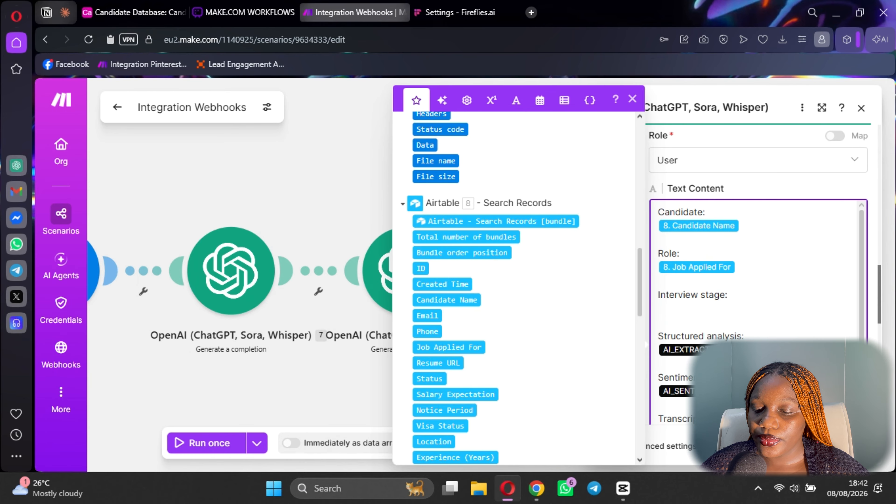
key(BackSpace)
scroll(403, 303, up, 10)
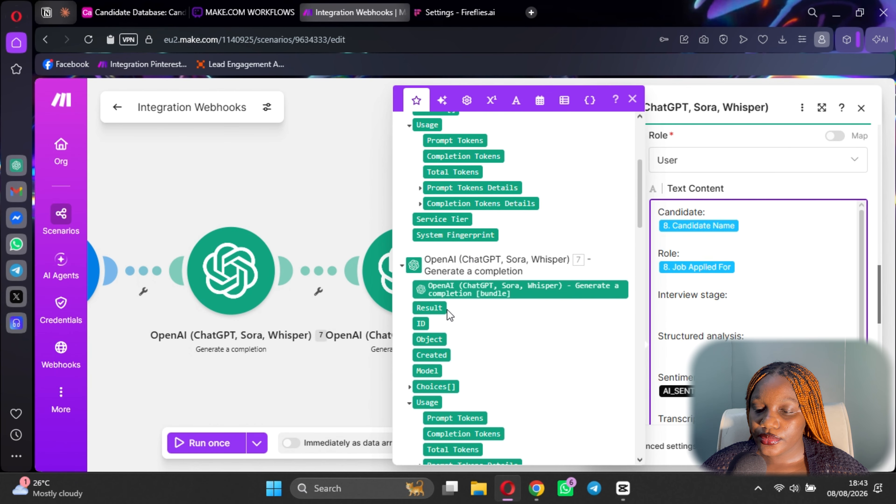
click(429, 307)
scroll(772, 334, down, 2)
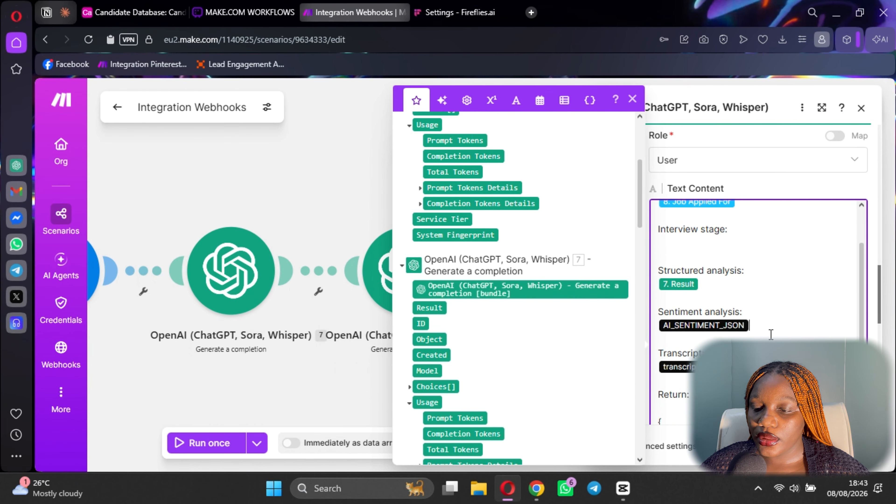
key(Delete)
key(Delete)
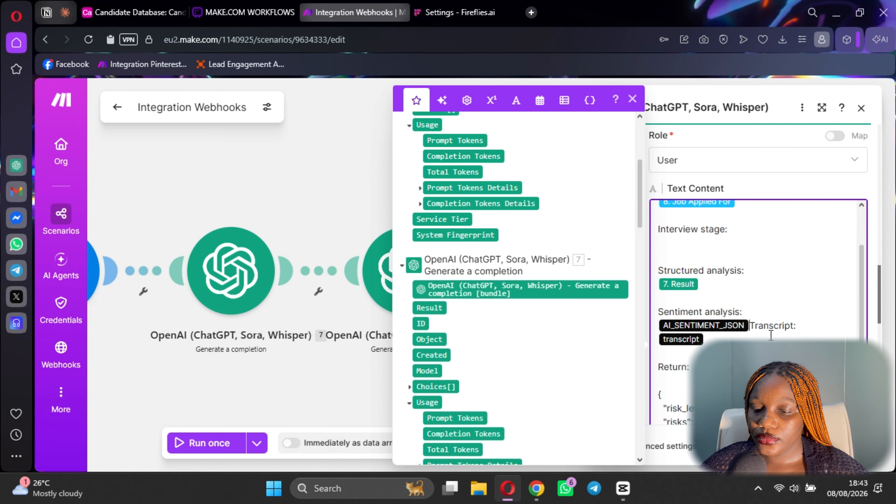
key(Return)
key(Return)
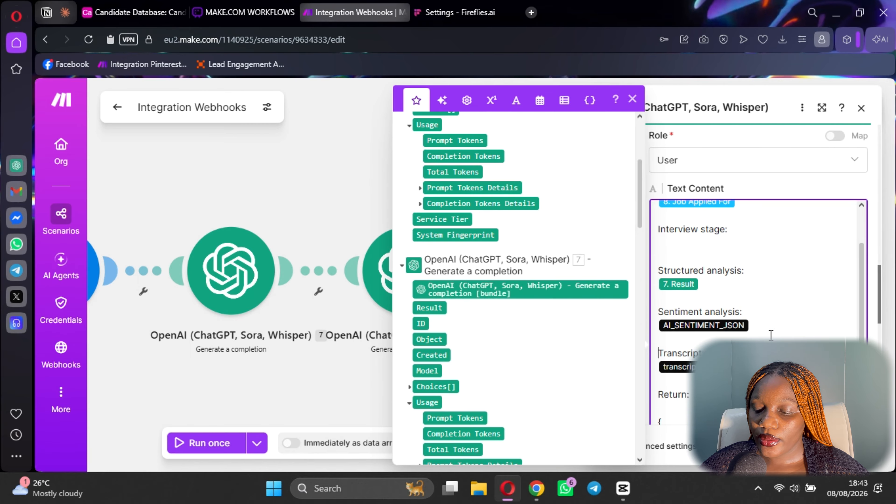
key(BackSpace)
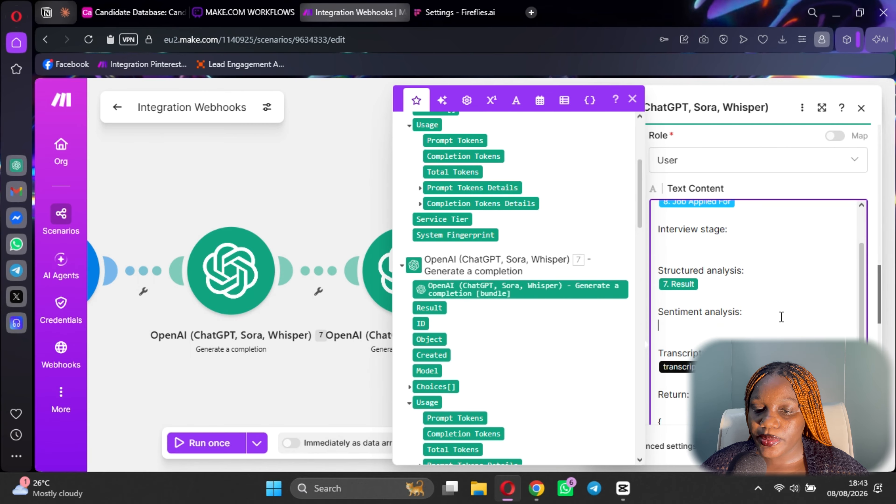
scroll(528, 250, up, 5)
click(445, 227)
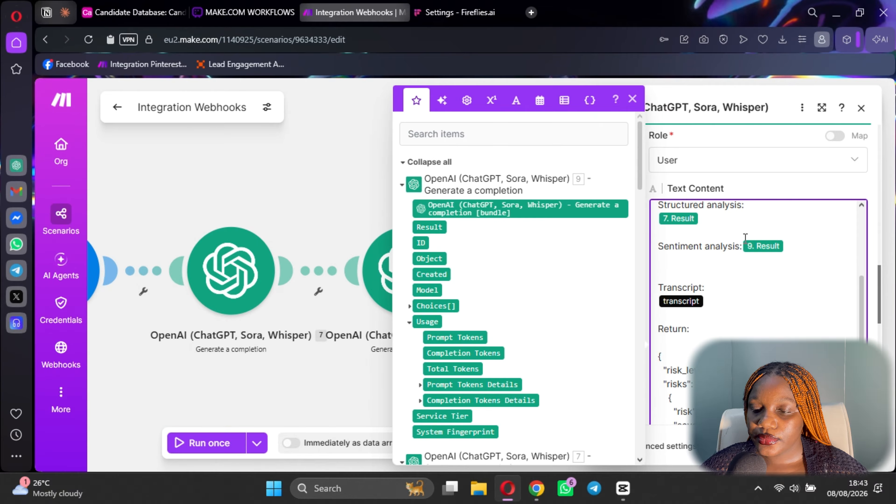
Move the 9. Result value onto its own line below Sentiment.
key(Home)
key(ctrl+shift+Right)
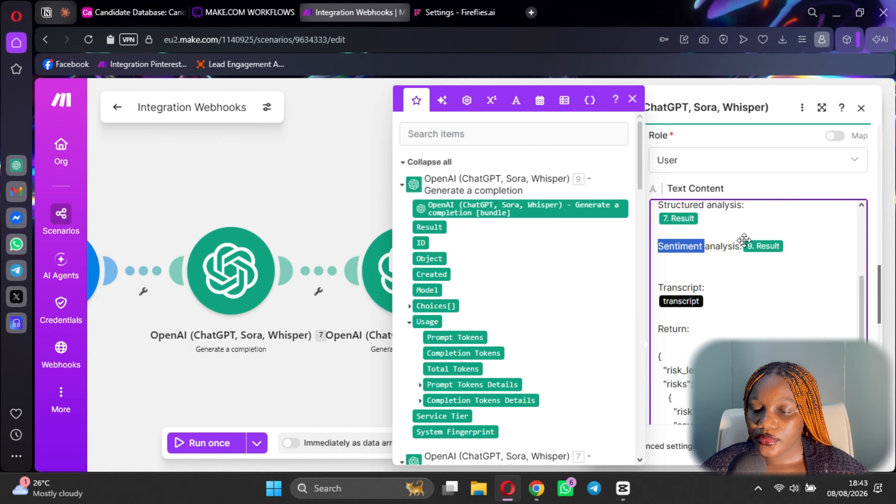
click(743, 244)
key(Return)
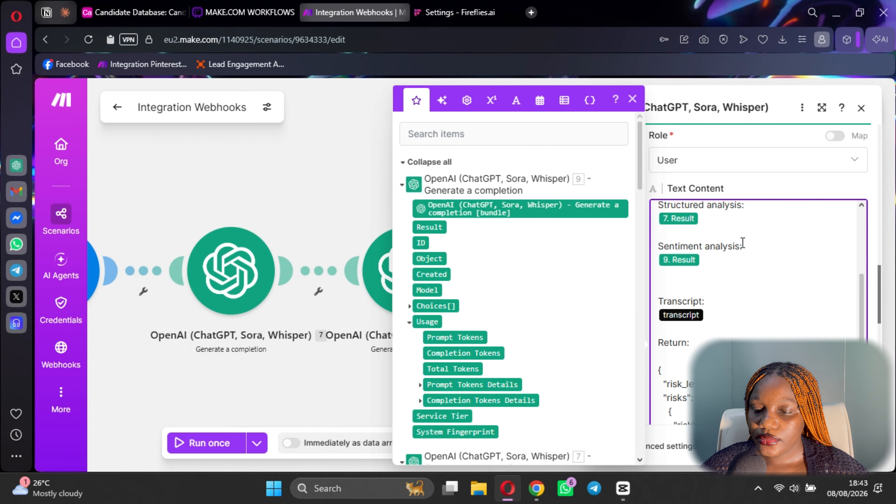
scroll(711, 296, down, 3)
scroll(725, 287, up, 5)
scroll(725, 286, down, 3)
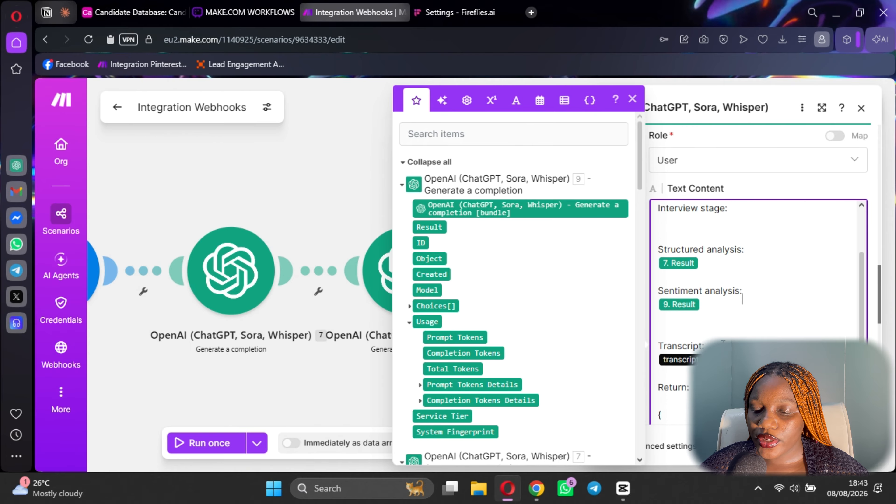
Replace the transcript placeholder with the HTTP module's 6. Headers output.
click(727, 324)
key(BackSpace)
scroll(536, 332, down, 10)
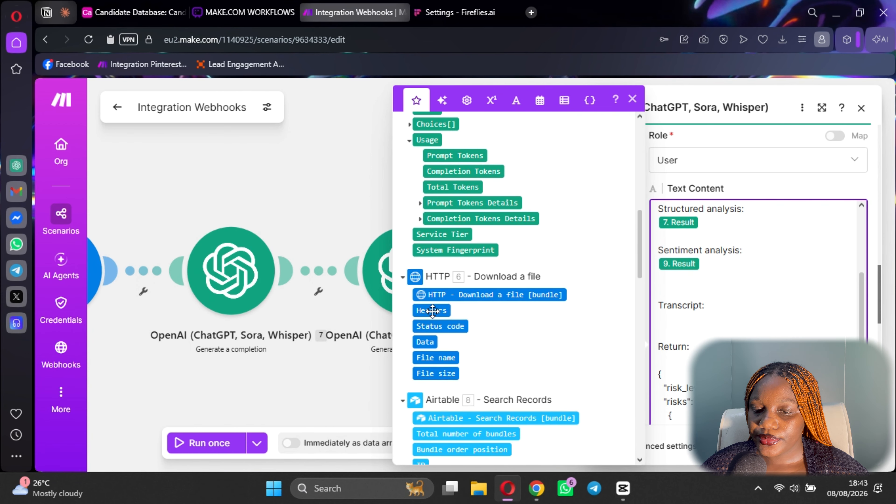
click(429, 311)
scroll(661, 287, up, 2)
scroll(480, 272, up, 2)
scroll(480, 273, up, 3)
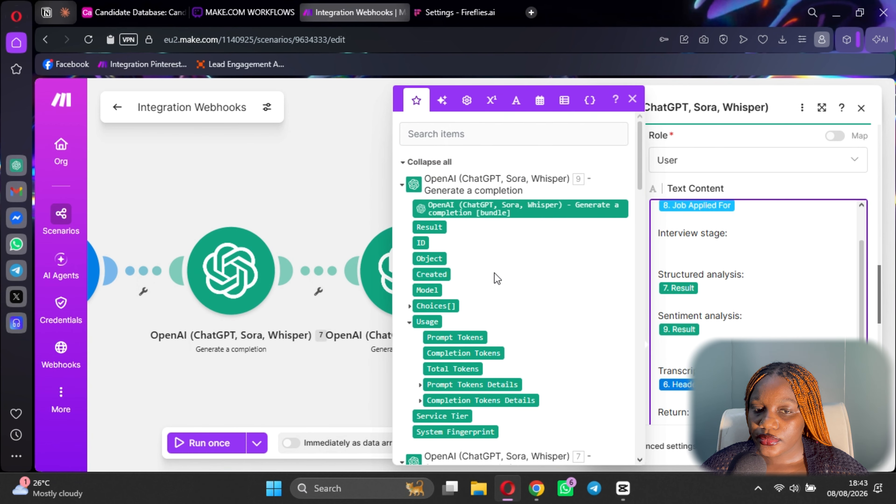
click(243, 5)
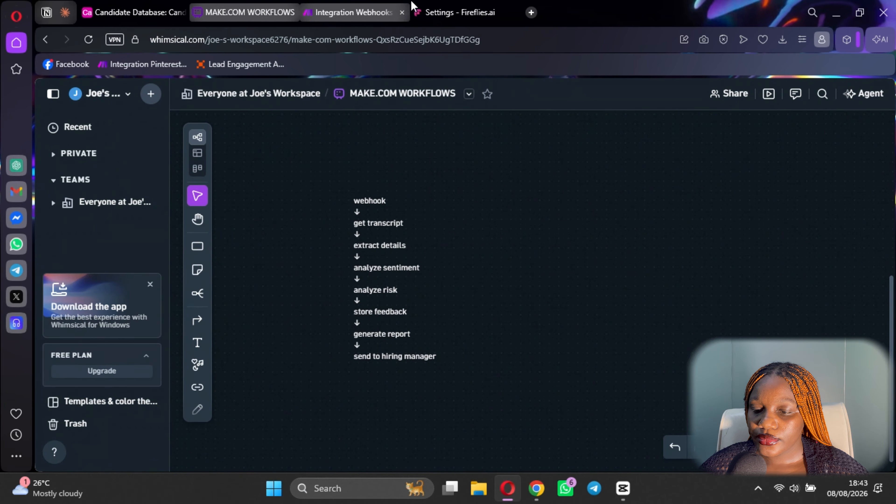
Close the third OpenAI module's settings and save the scenario anyway despite the empty-field warnings.
click(476, 10)
click(350, 13)
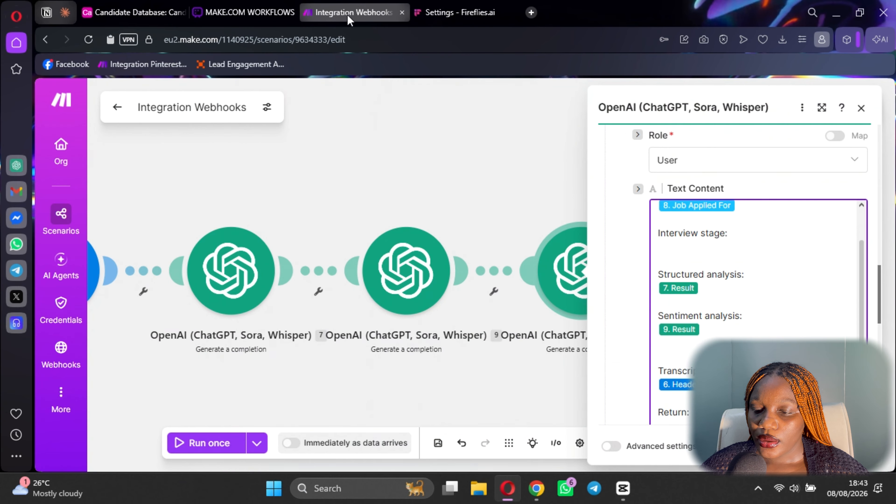
scroll(735, 283, down, 10)
scroll(735, 282, down, 2)
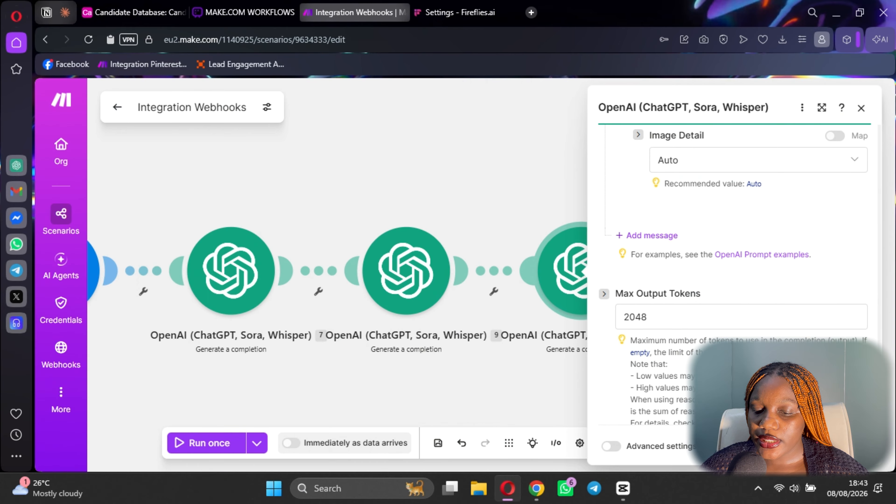
key(Escape)
click(439, 443)
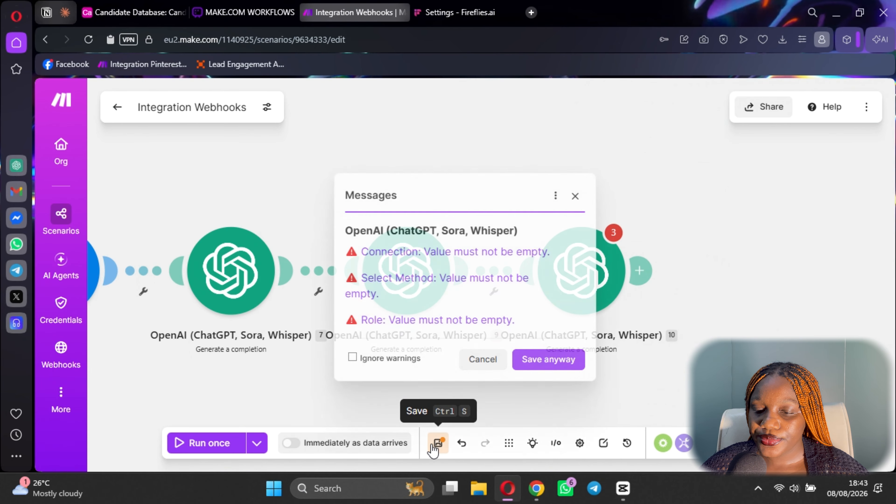
click(536, 360)
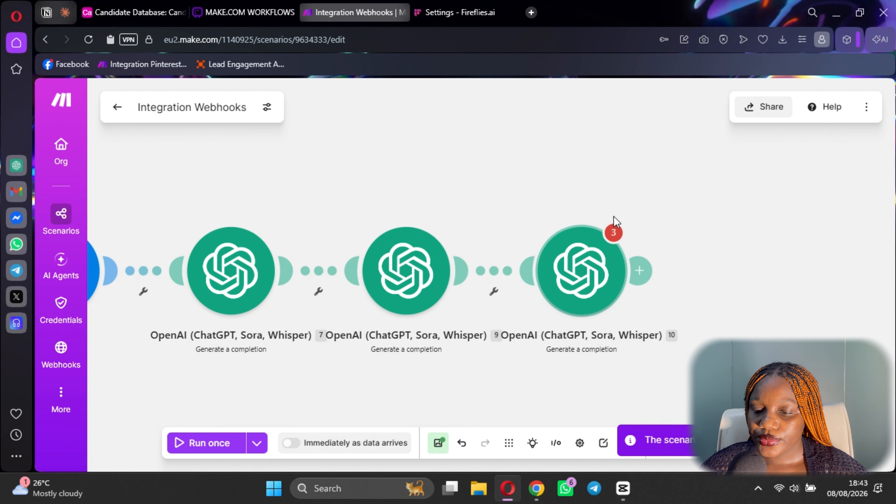
click(591, 281)
scroll(734, 282, down, 5)
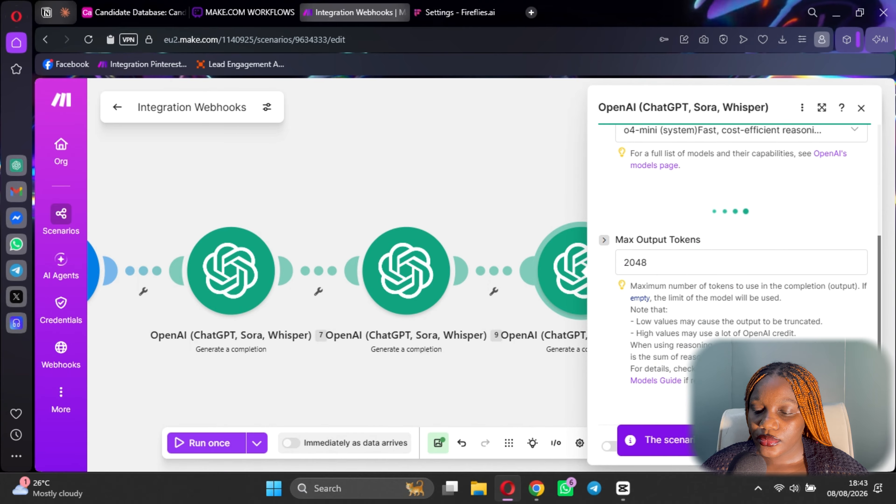
key(Escape)
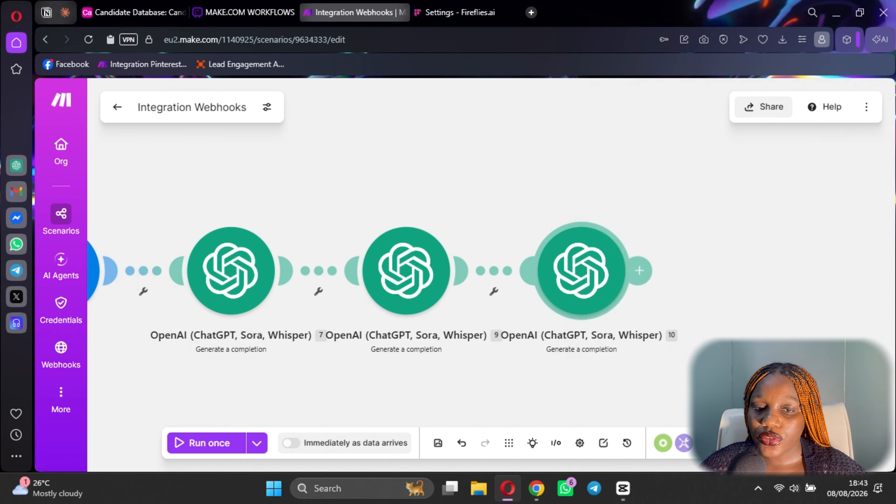
Review the Whimsical workflow steps board, then bring up the Airtable Candidate Database's Candidates table.
click(272, 13)
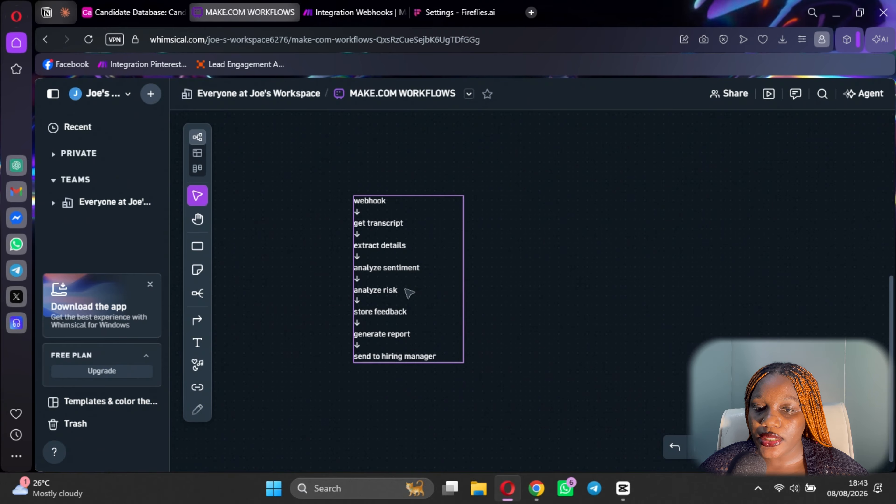
click(347, 13)
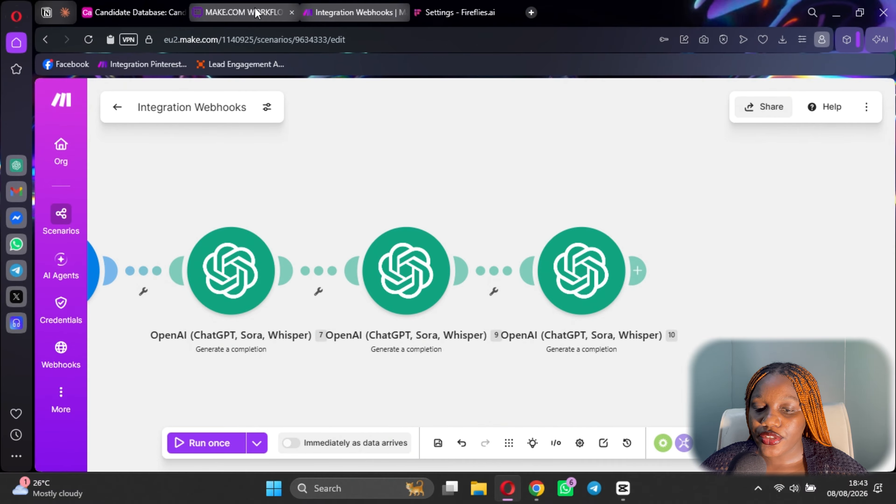
click(243, 13)
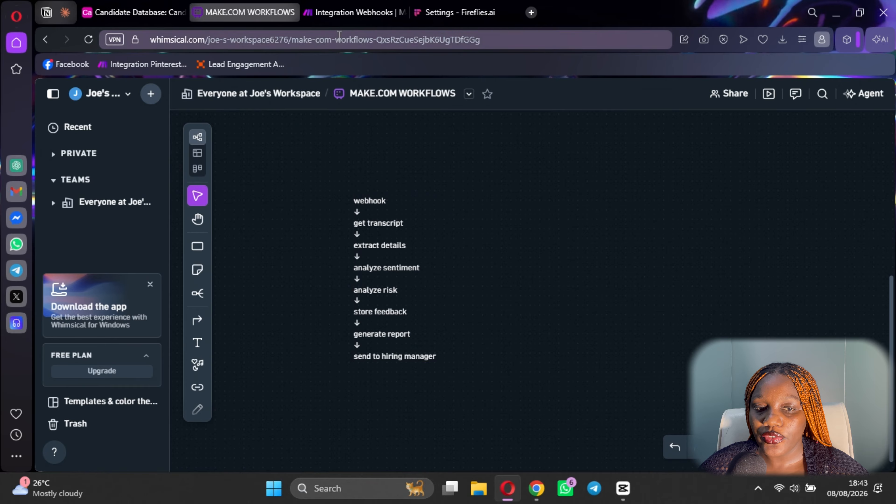
click(344, 12)
click(131, 12)
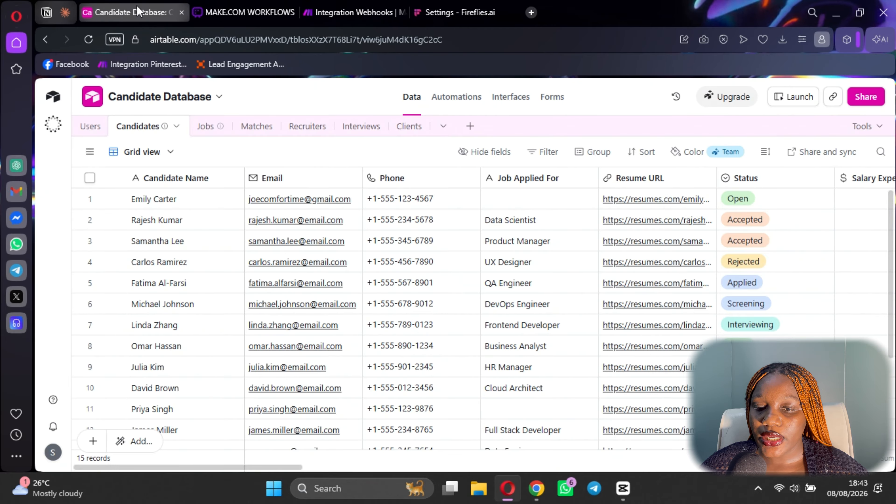
Start an AI-built table, paste the interview field list and remove the Feedback ID line.
click(471, 126)
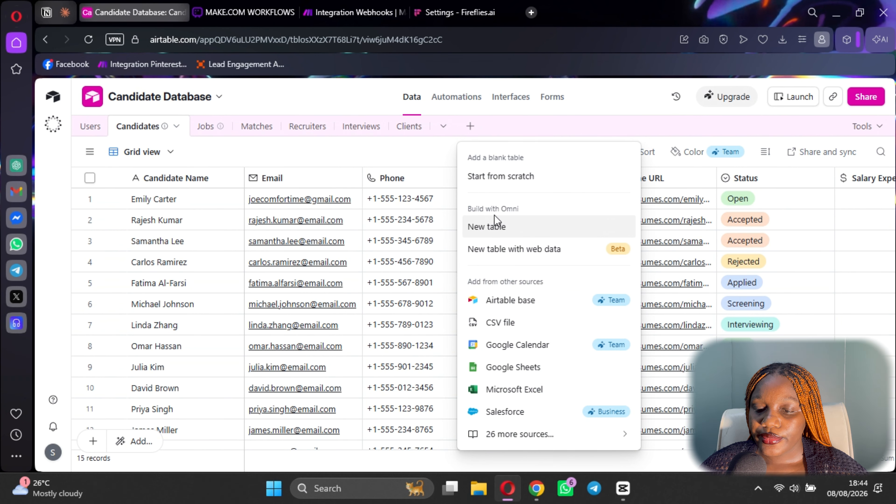
click(494, 226)
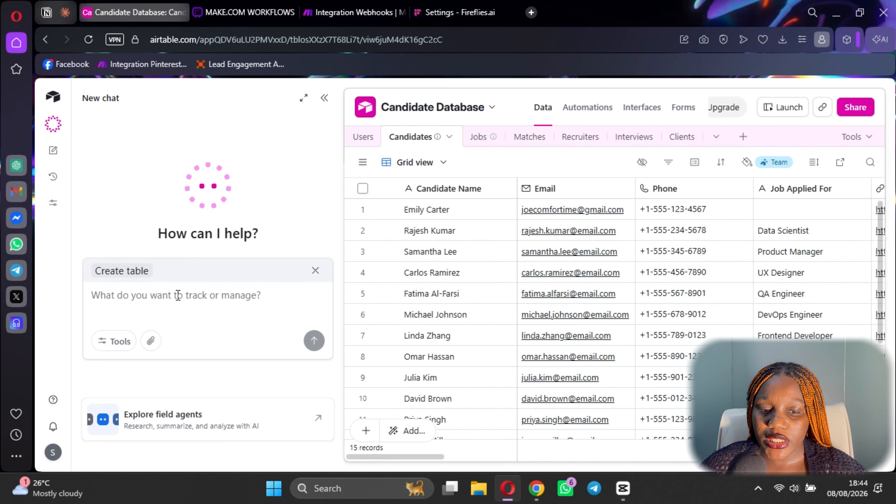
key(ctrl+v)
scroll(211, 282, up, 6)
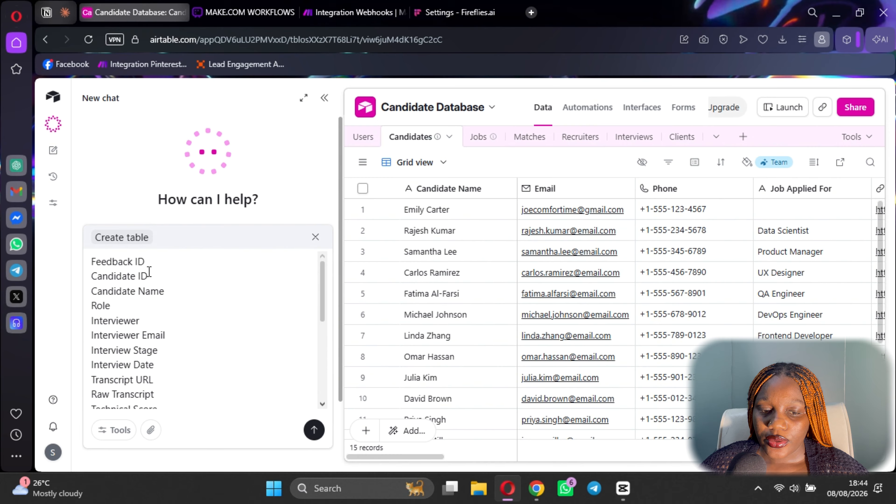
double_click(94, 261)
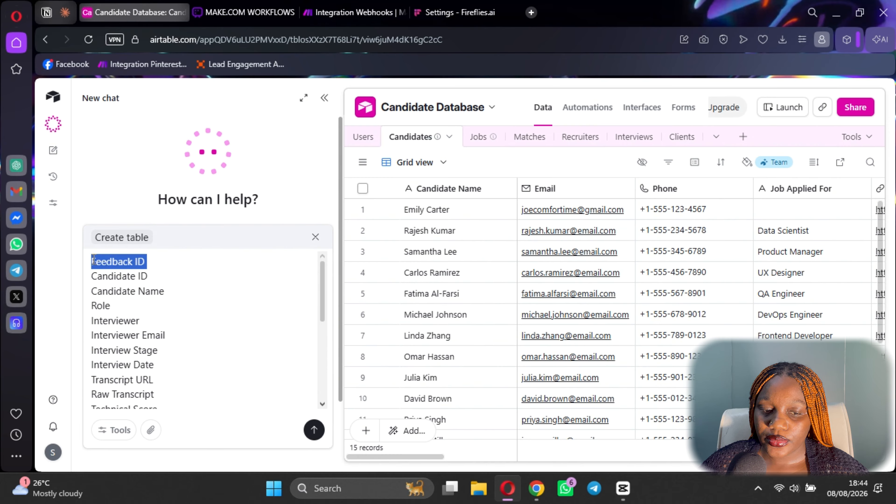
key(BackSpace)
Add an instruction line, drop Candidate ID from the fields, and send the table request.
key(Return)
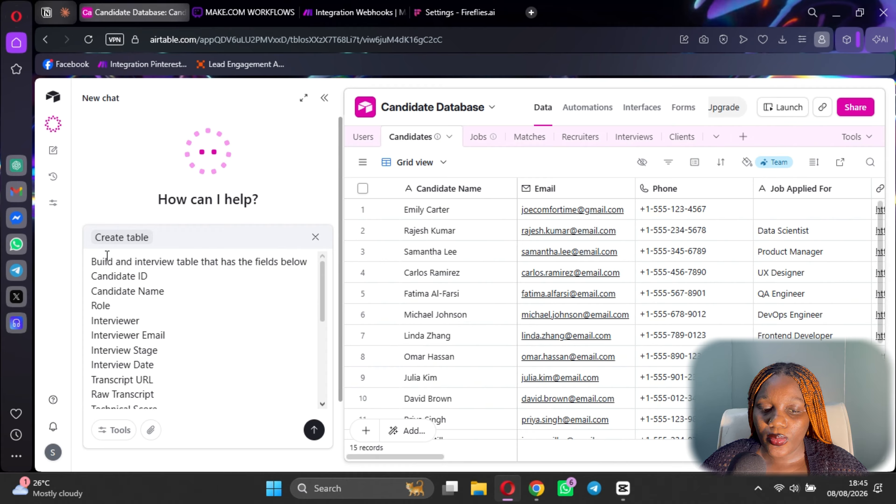
key(shift+Return)
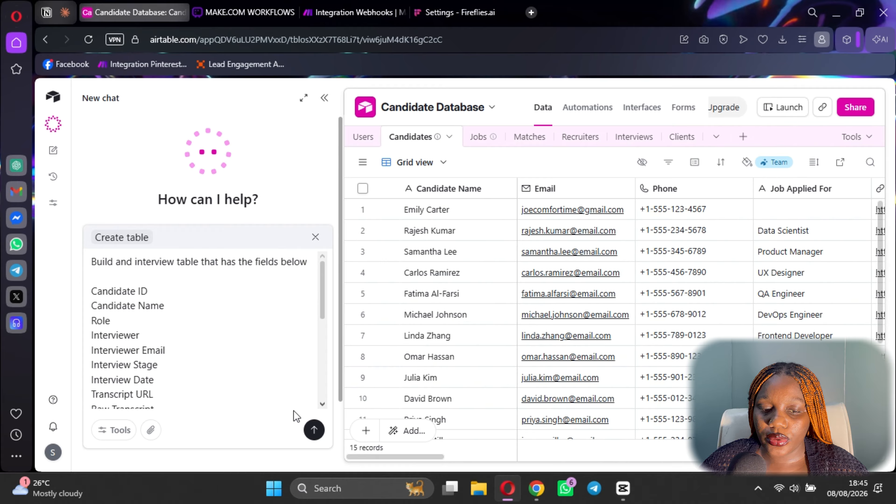
triple_click(139, 292)
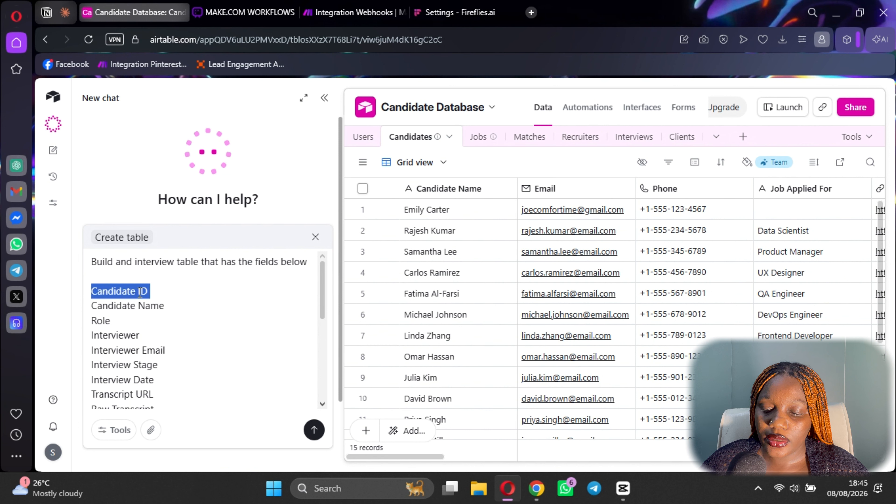
key(BackSpace)
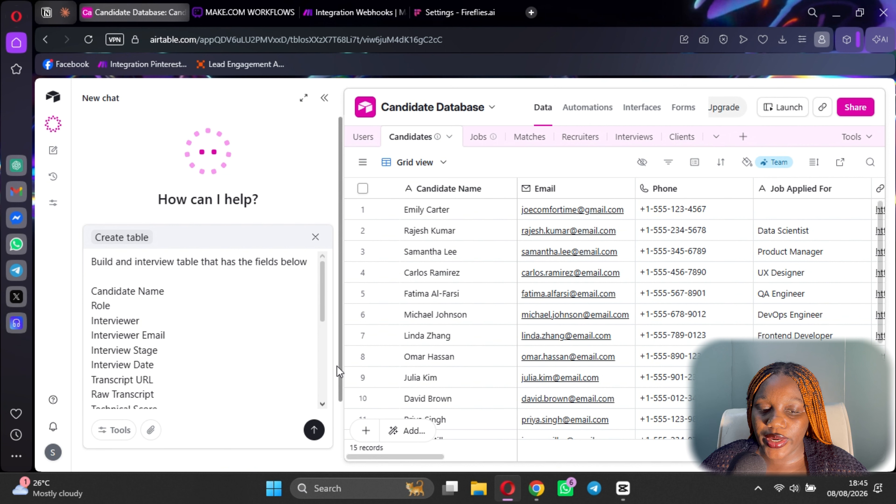
click(315, 430)
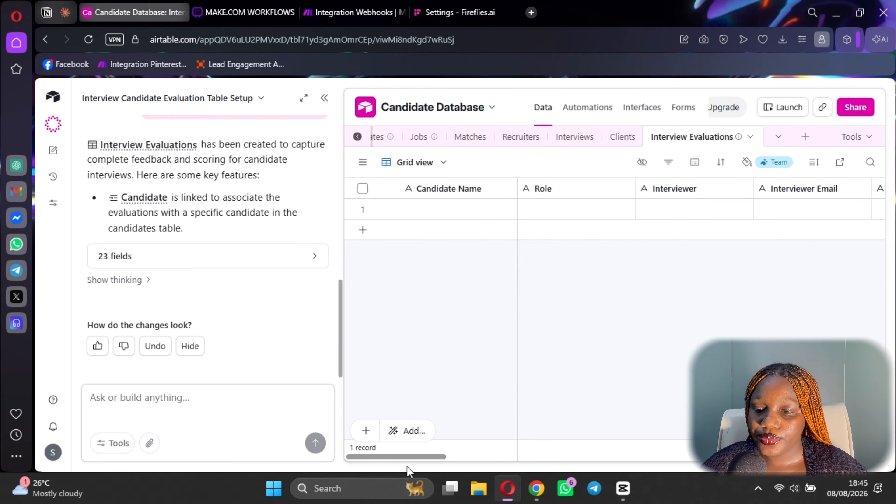
Scroll through the new Interview Evaluations grid, check the assistant's reasoning, close Omni, and return to Integration Webhooks.
drag(407, 467, 865, 478)
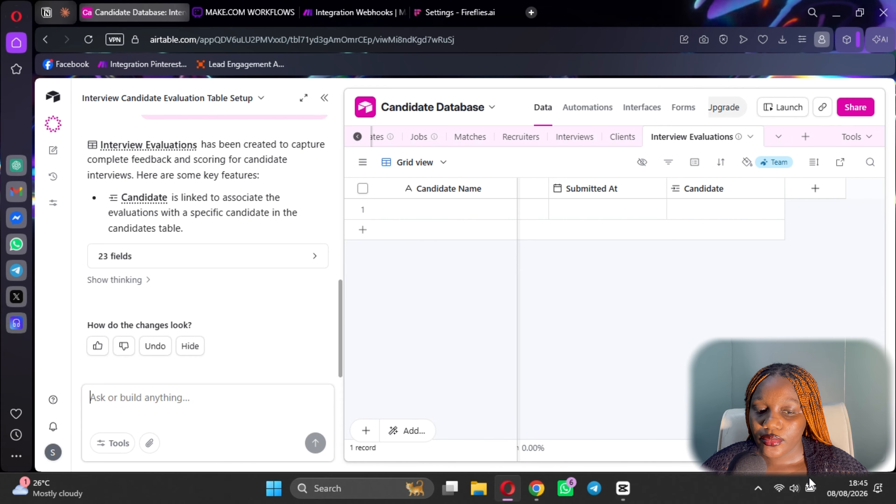
drag(810, 477, 168, 472)
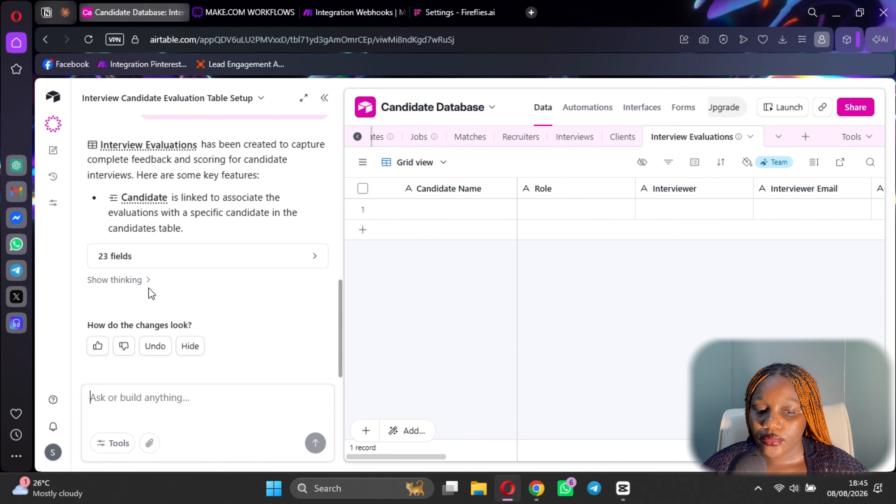
click(145, 281)
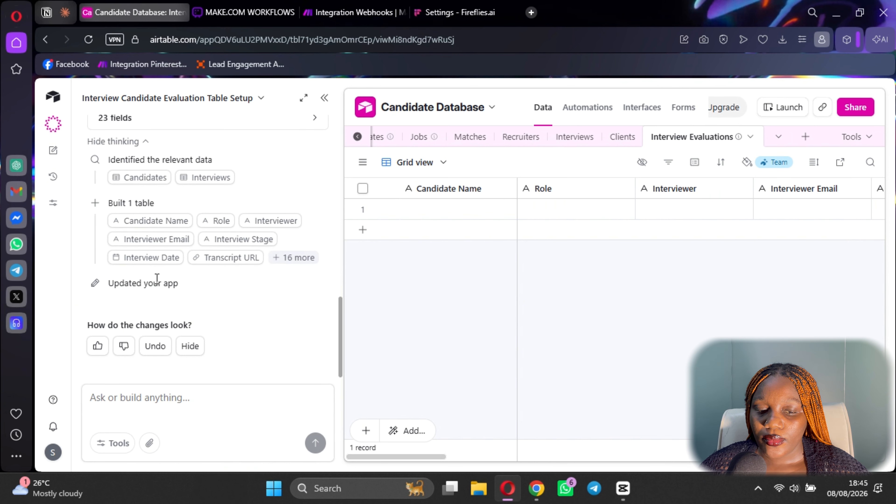
scroll(205, 267, up, 5)
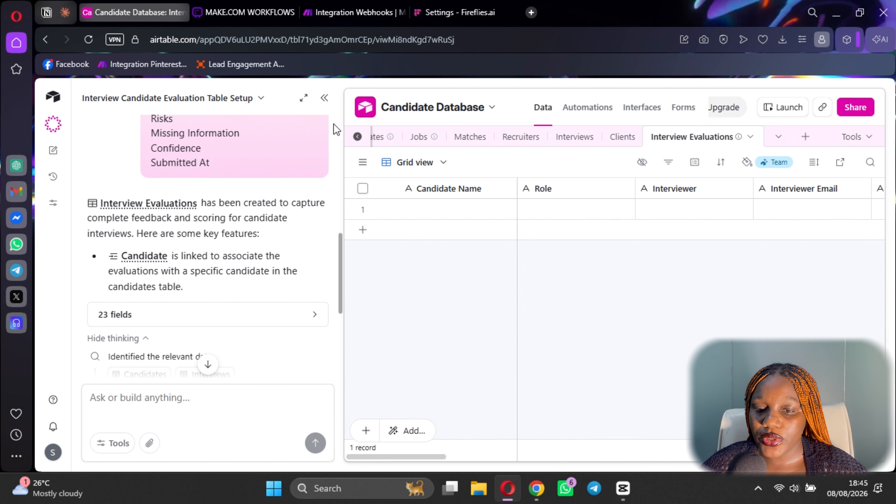
click(325, 98)
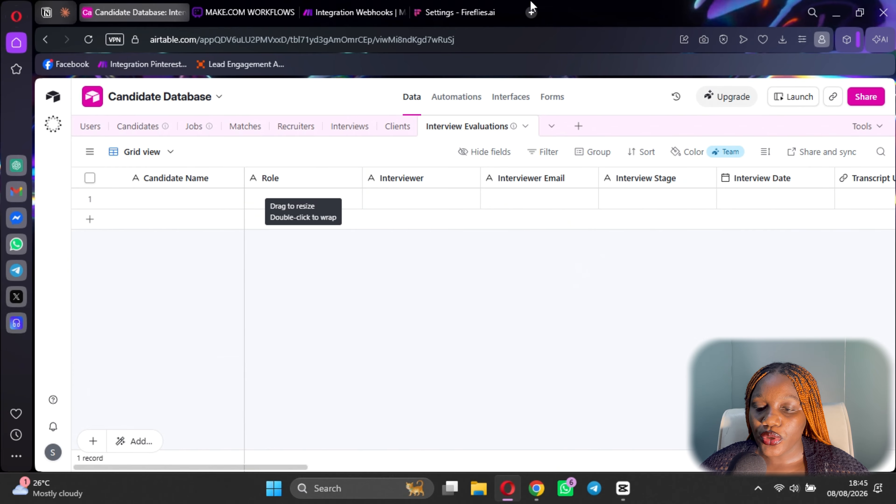
click(373, 8)
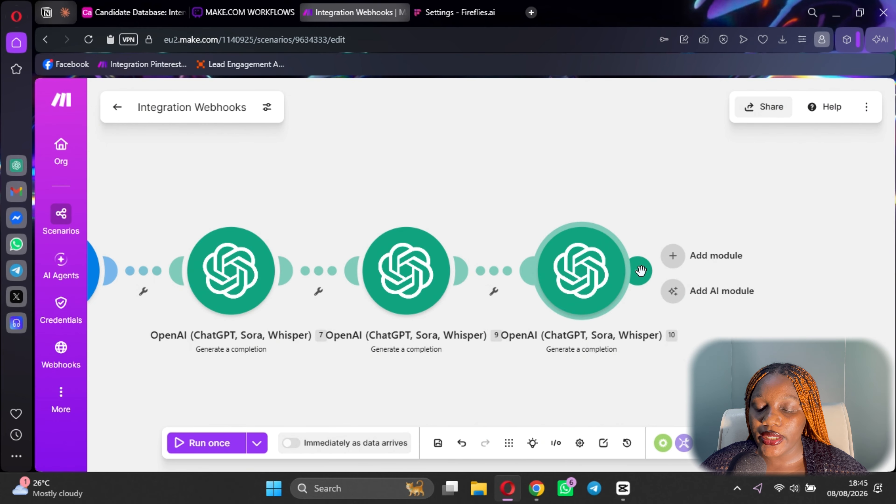
Add an Airtable Create a Record module after OpenAI 10, using Candidate Database's Interview Evaluations table.
click(651, 267)
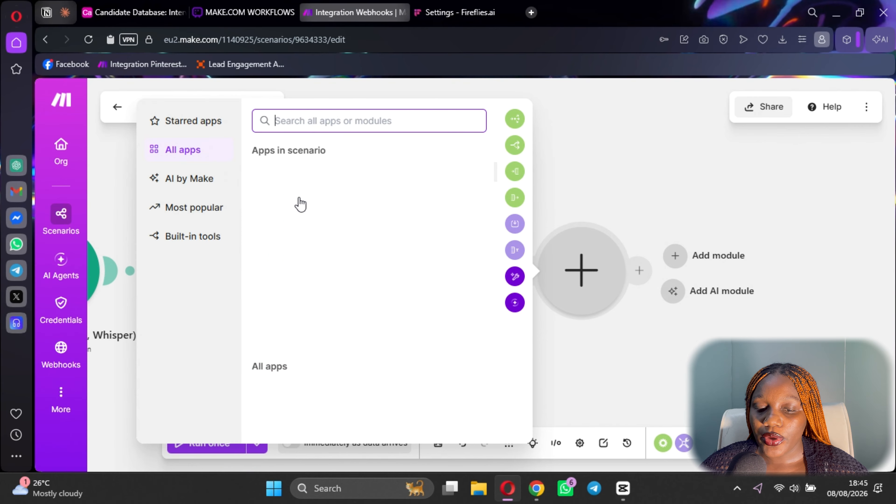
click(315, 340)
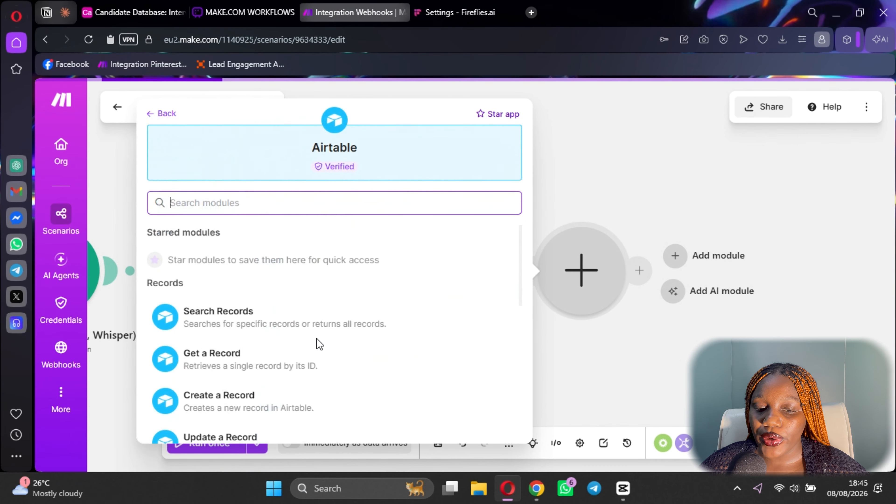
click(236, 327)
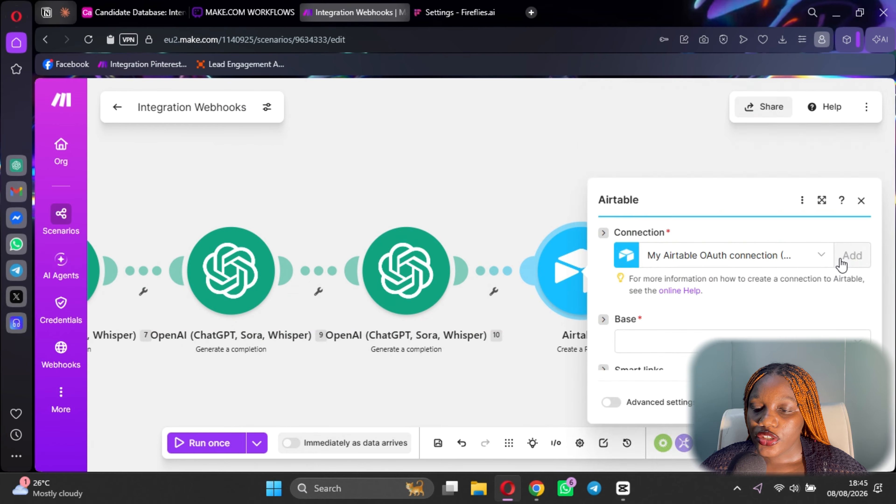
click(668, 252)
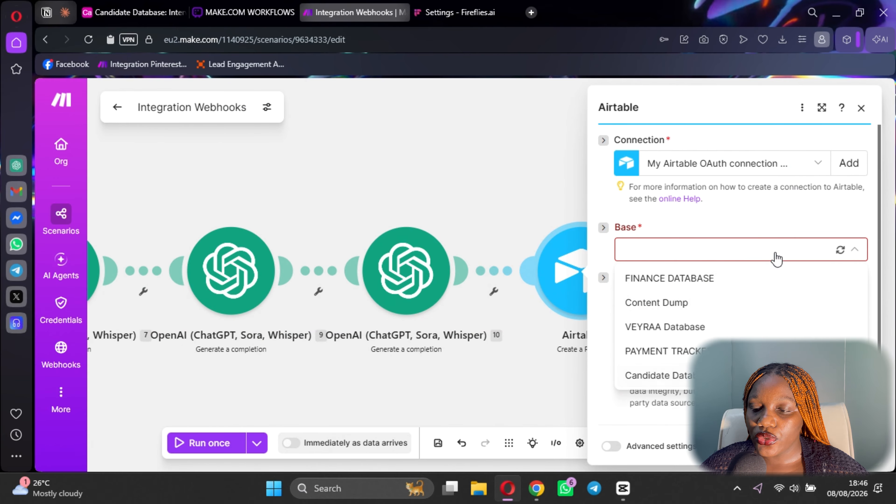
click(840, 251)
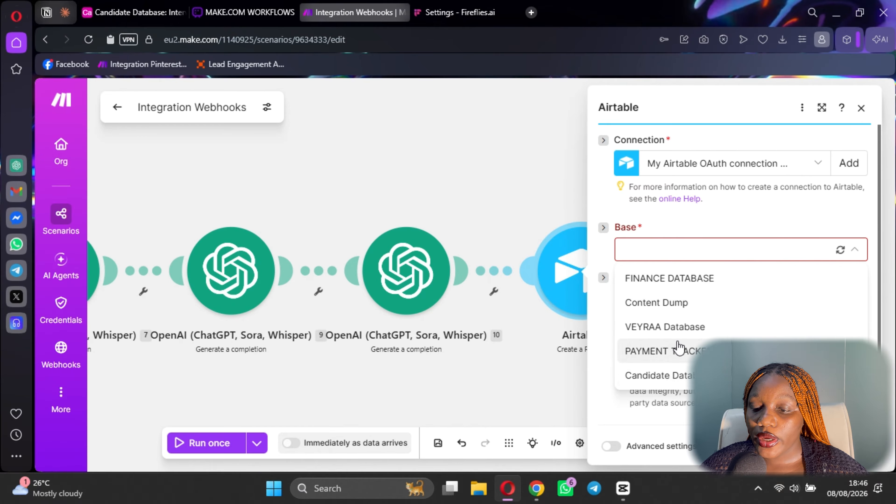
click(683, 376)
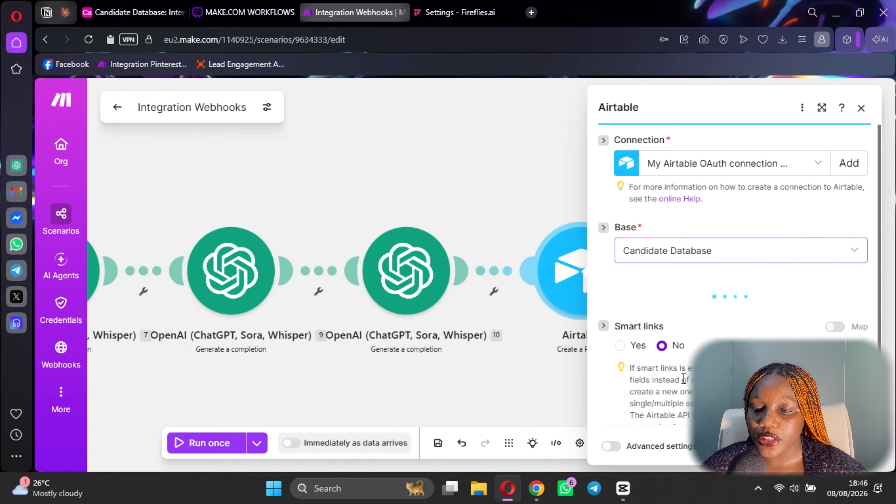
scroll(683, 270, down, 2)
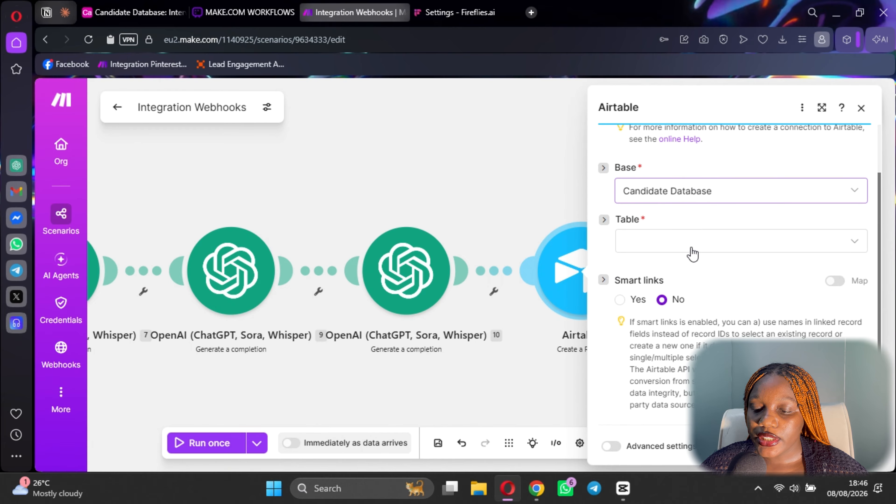
click(693, 251)
click(682, 437)
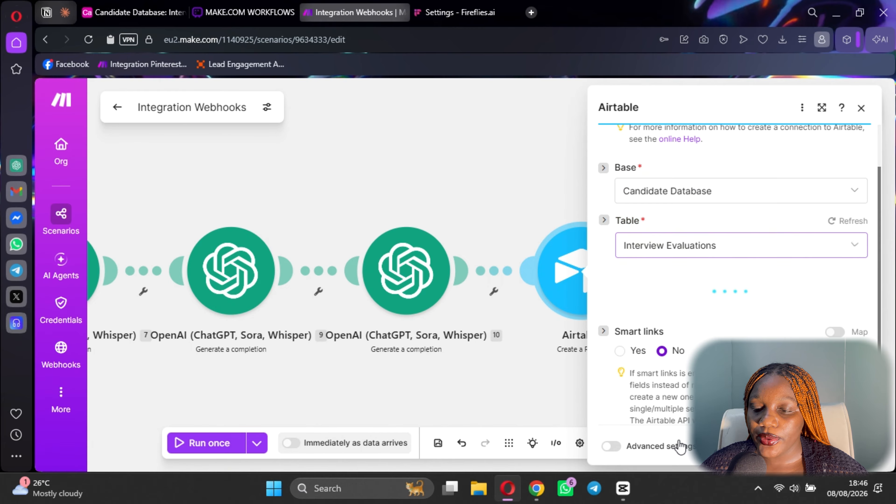
scroll(683, 244, down, 3)
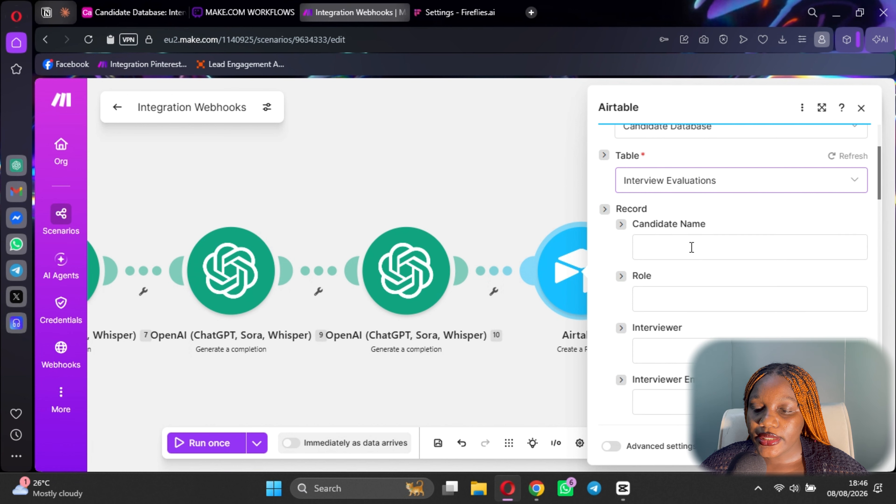
Map 8. Candidate Name into Candidate Name and 8. Job Applied For into Role, then close it.
click(682, 244)
scroll(580, 356, down, 7)
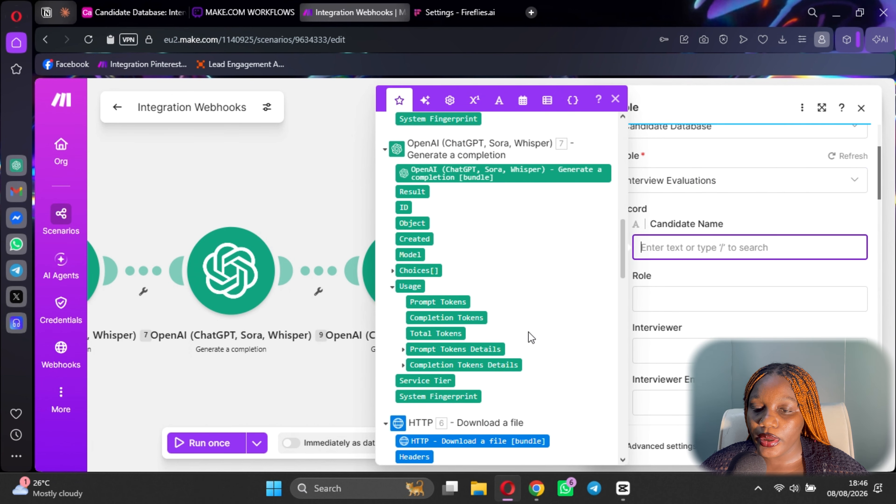
scroll(505, 314, down, 7)
scroll(445, 221, up, 2)
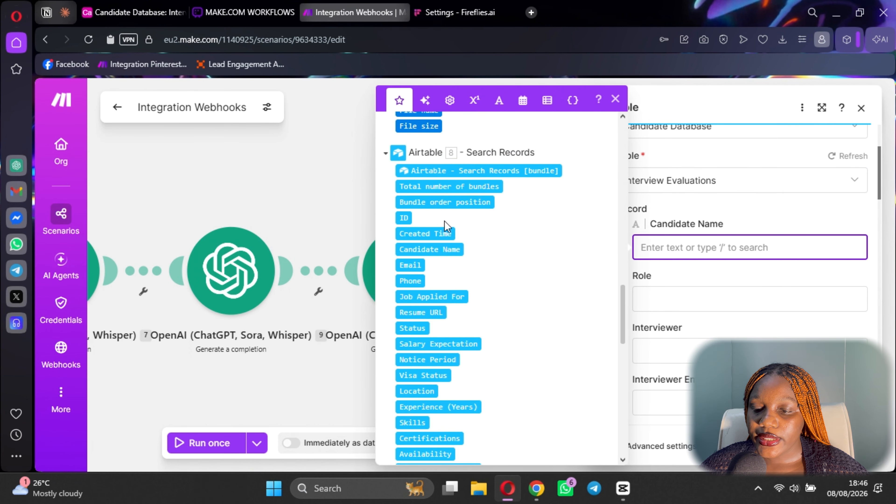
click(439, 249)
click(766, 300)
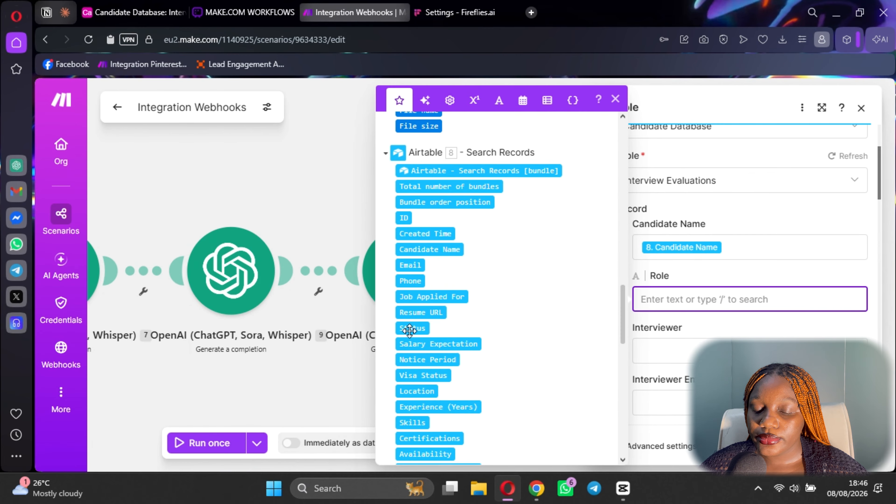
scroll(409, 331, up, 2)
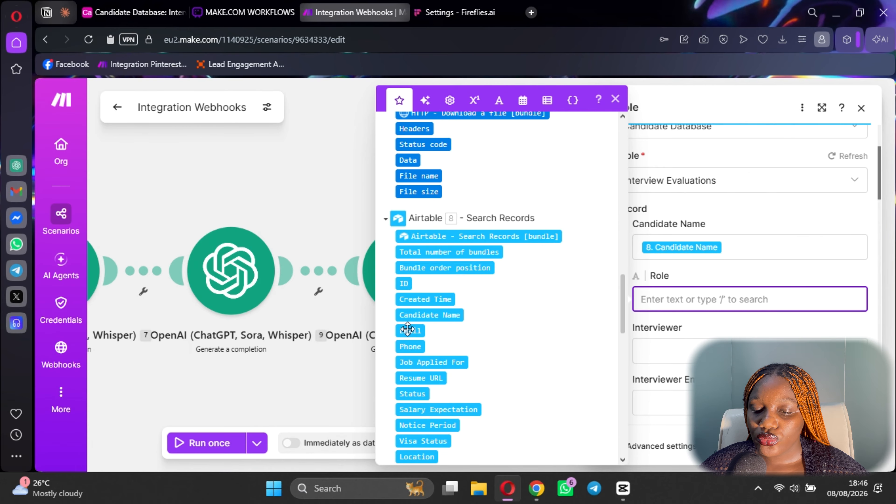
click(434, 364)
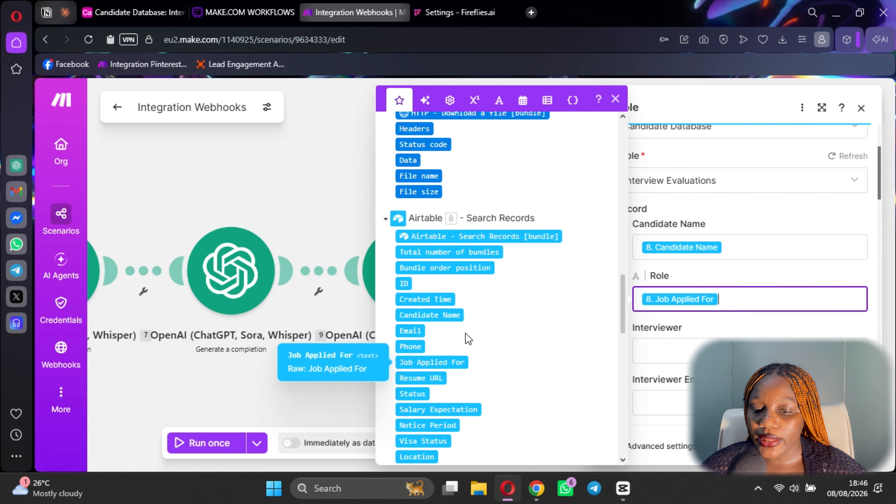
scroll(469, 336, up, 10)
scroll(478, 319, down, 10)
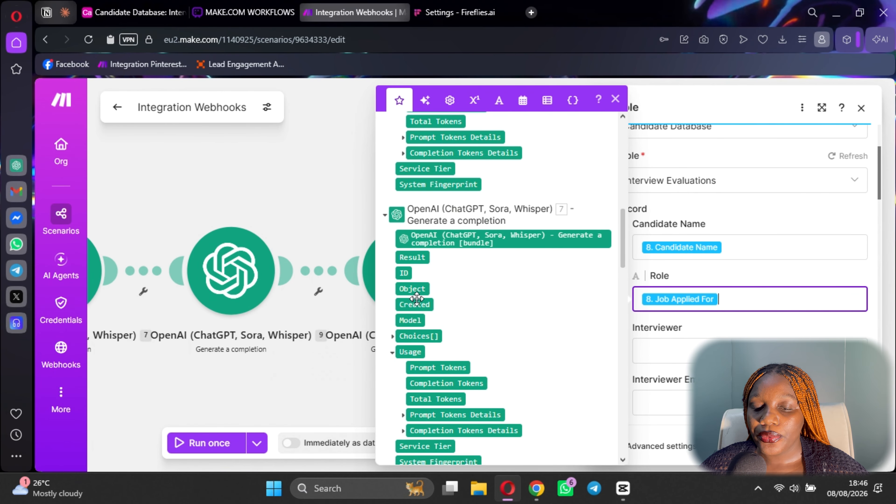
click(347, 190)
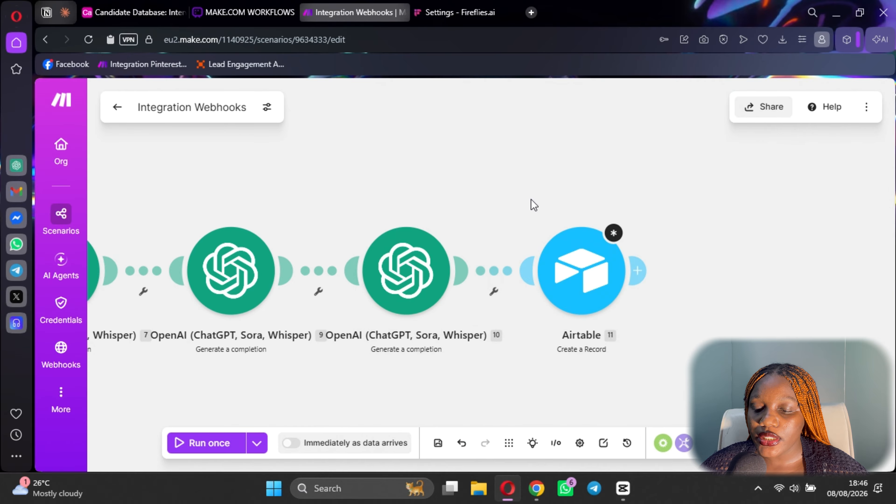
Delete the Airtable module from the scenario and glance at the ChatGPT conversation for reference.
right_click(601, 294)
click(638, 448)
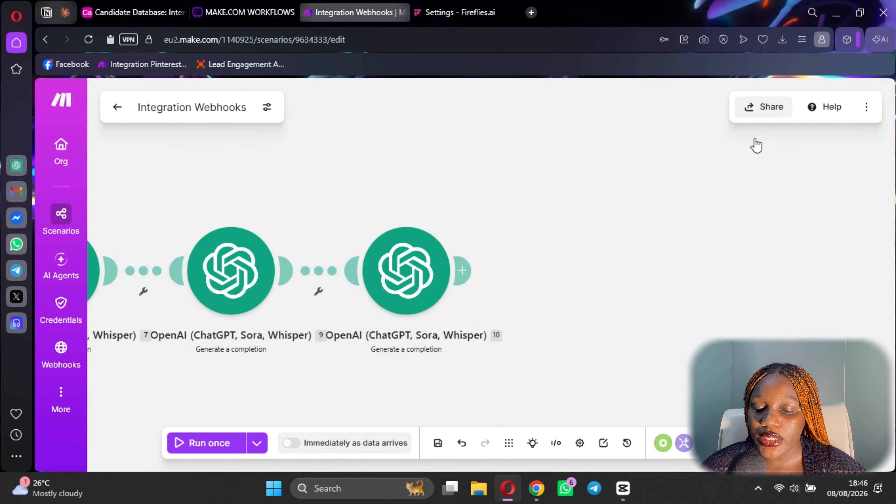
click(537, 489)
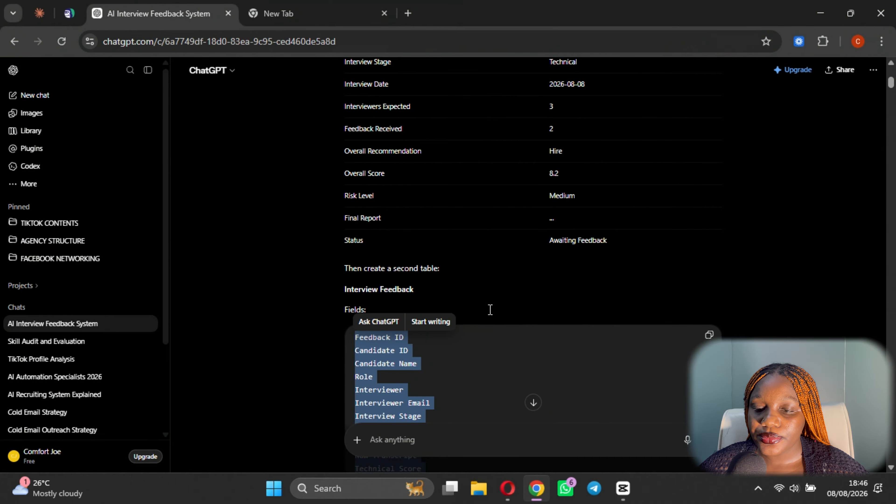
click(509, 490)
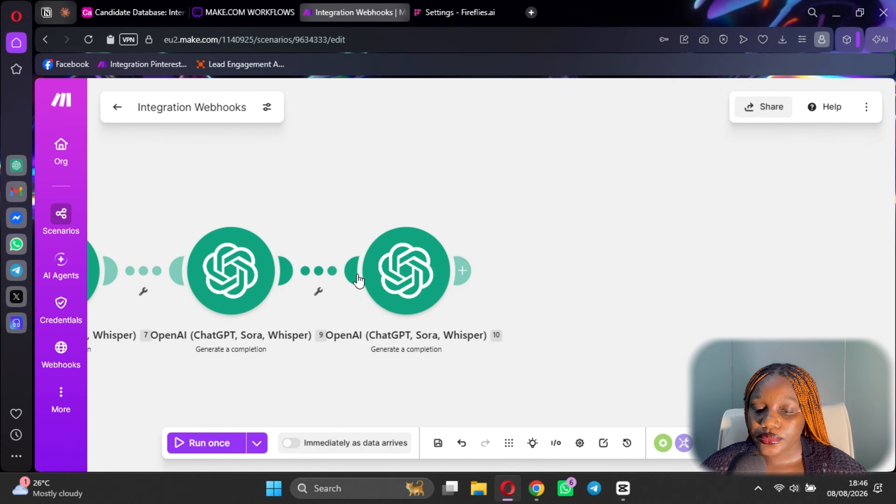
Review OpenAI module 10's JSON output template (risk_level, risks, quality_summary), then close its settings.
click(376, 283)
scroll(622, 300, down, 5)
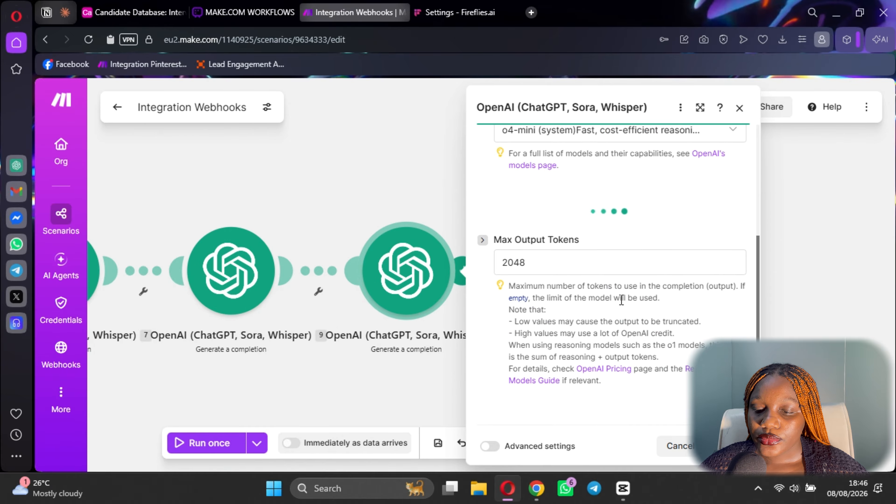
scroll(622, 300, down, 10)
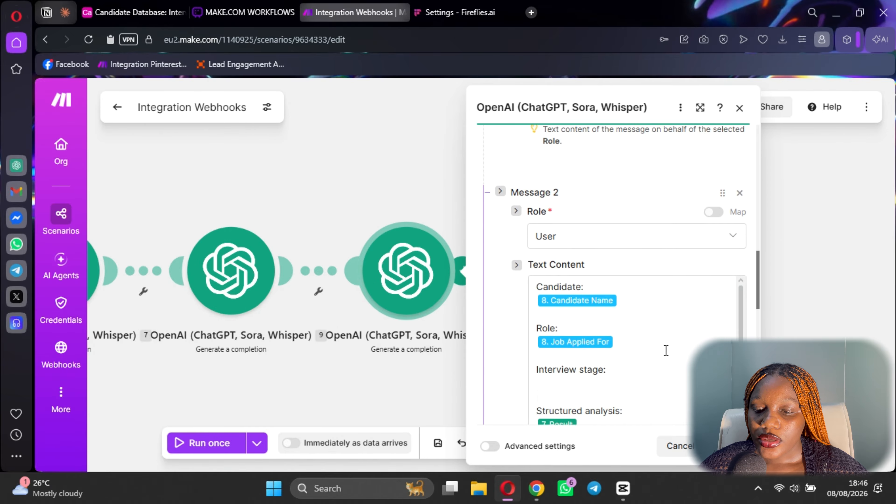
scroll(666, 350, down, 10)
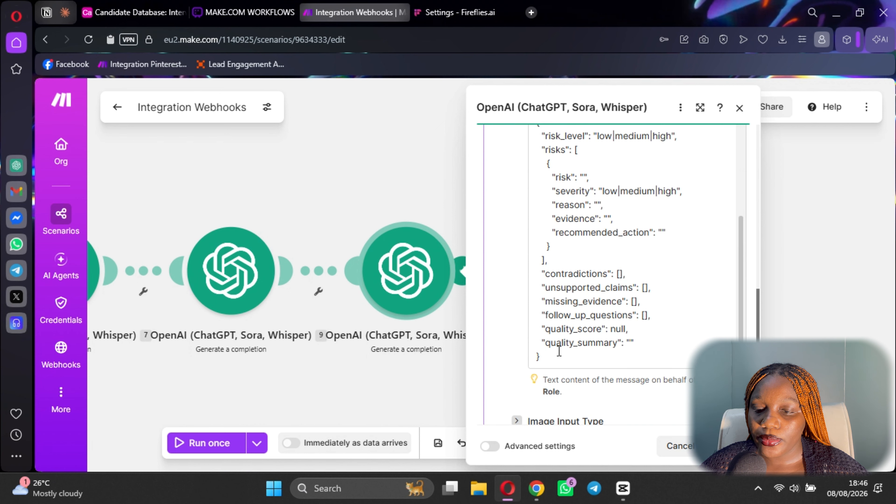
drag(559, 354, 537, 187)
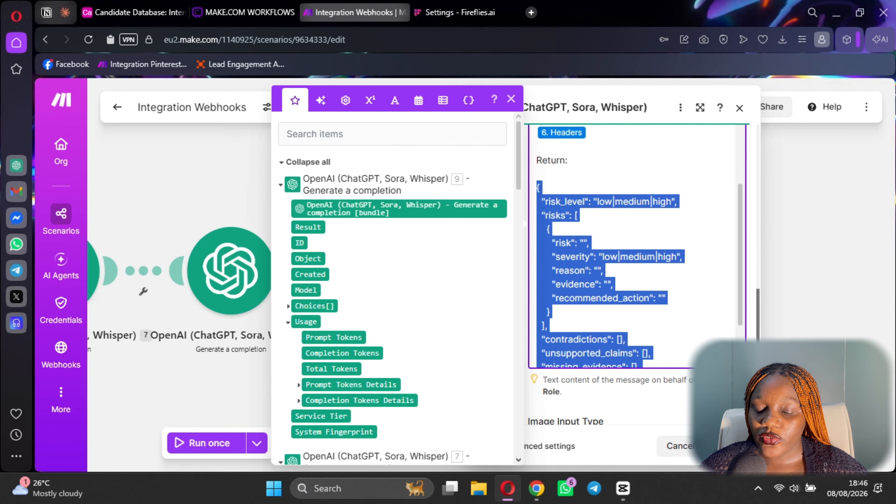
key(Escape)
scroll(156, 314, down, 3)
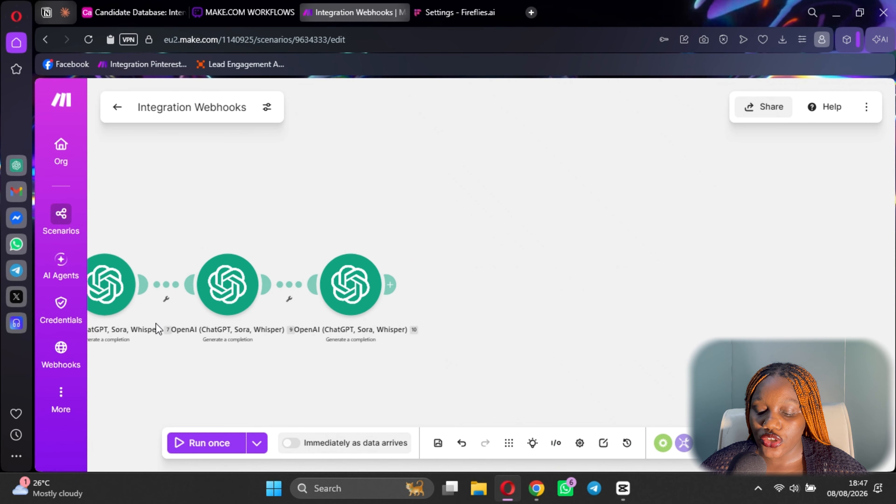
Use Add module on the OpenAI 7–OpenAI 9 link to insert a slot, dismissing the app picker.
scroll(158, 329, down, 2)
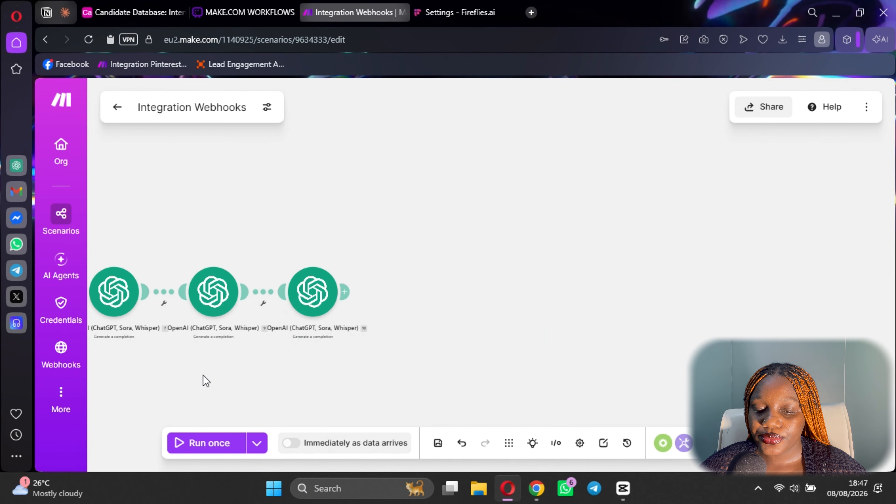
drag(212, 376, 549, 340)
scroll(536, 310, up, 4)
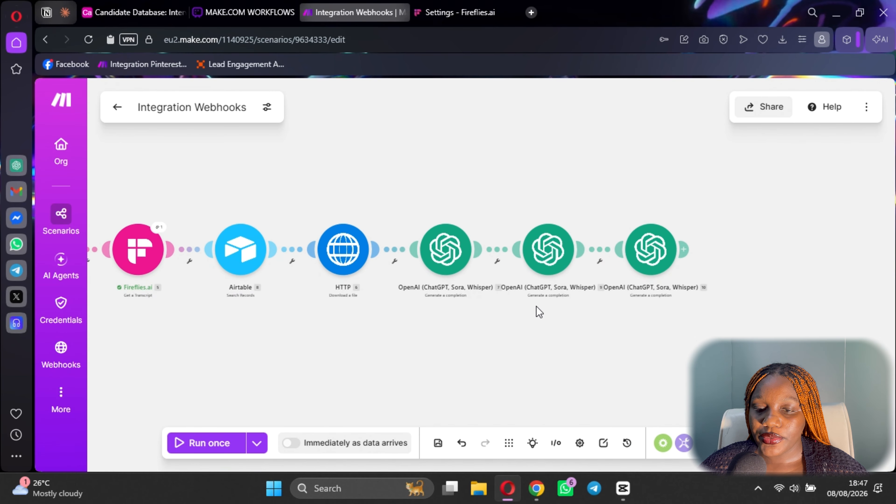
click(468, 208)
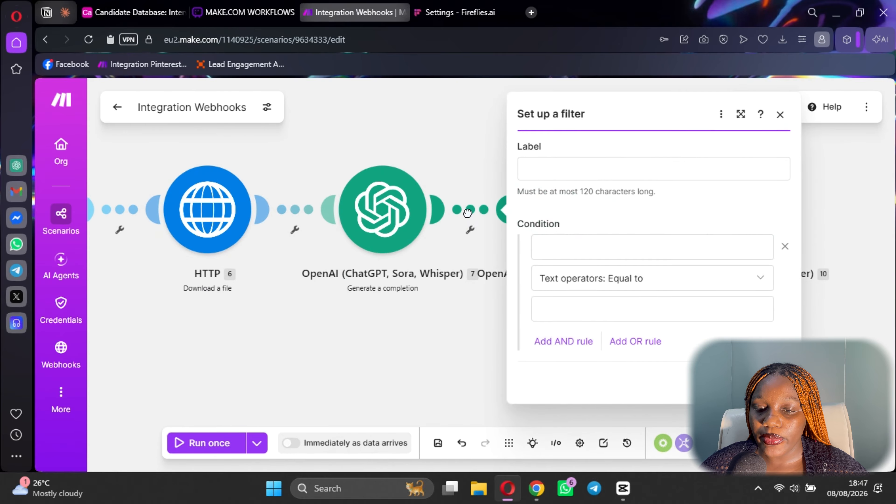
right_click(468, 209)
click(469, 173)
right_click(473, 212)
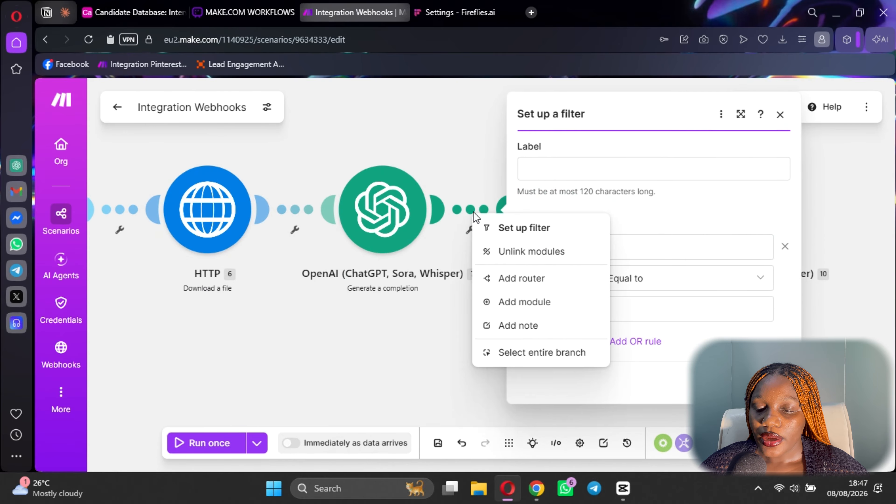
click(780, 114)
click(780, 114)
right_click(464, 212)
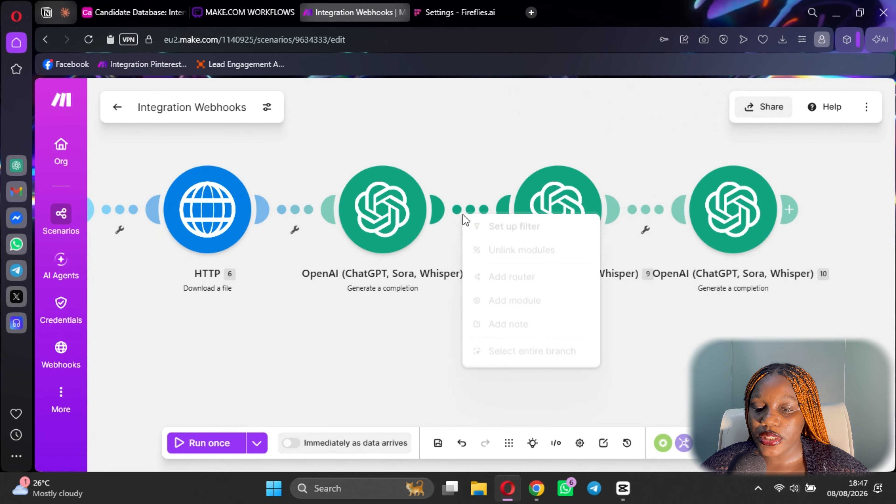
click(507, 304)
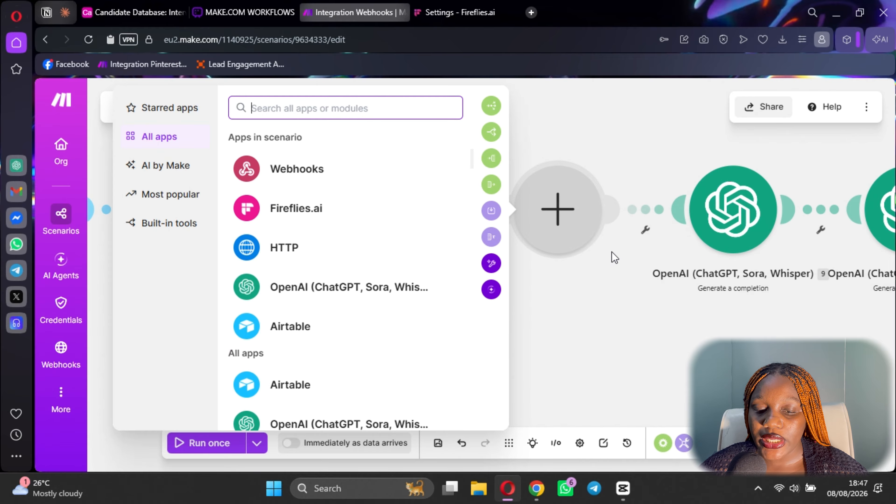
scroll(359, 296, down, 5)
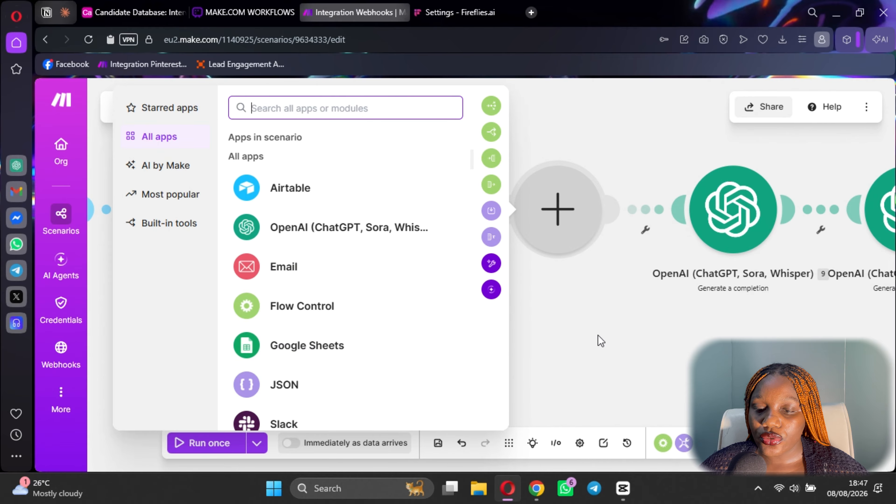
click(574, 330)
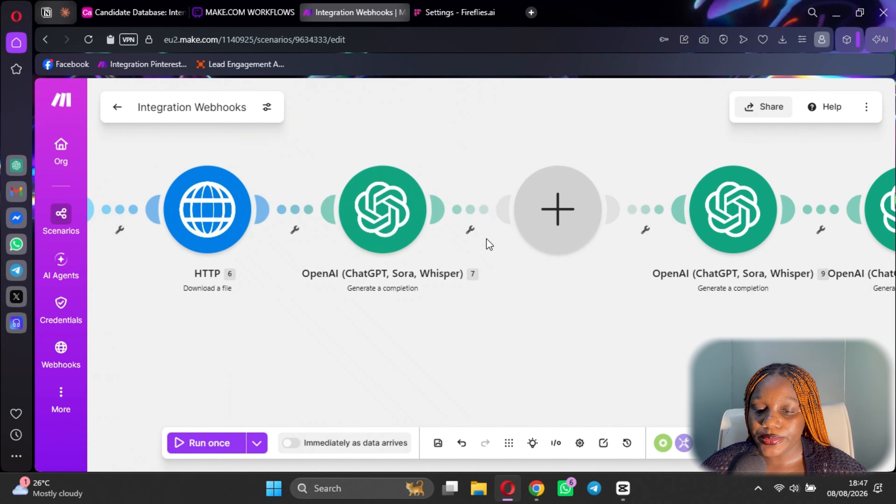
Select OpenAI module 7's JSON return structure (candidate_signals, interviewer_assessment, confidence) in its user message.
click(394, 235)
scroll(547, 241, down, 10)
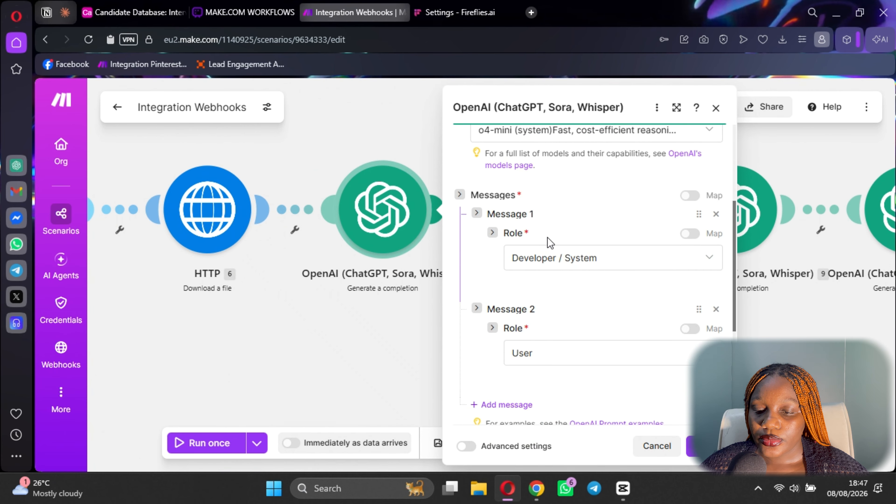
scroll(596, 341, down, 10)
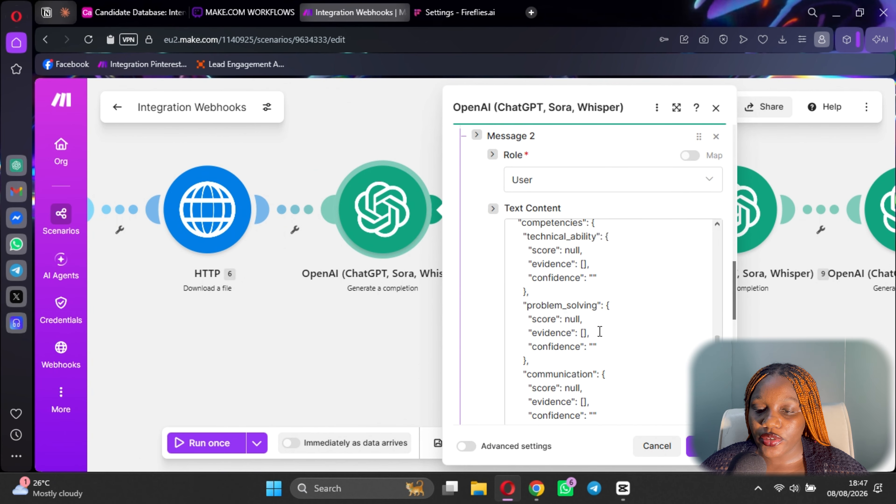
scroll(521, 281, up, 3)
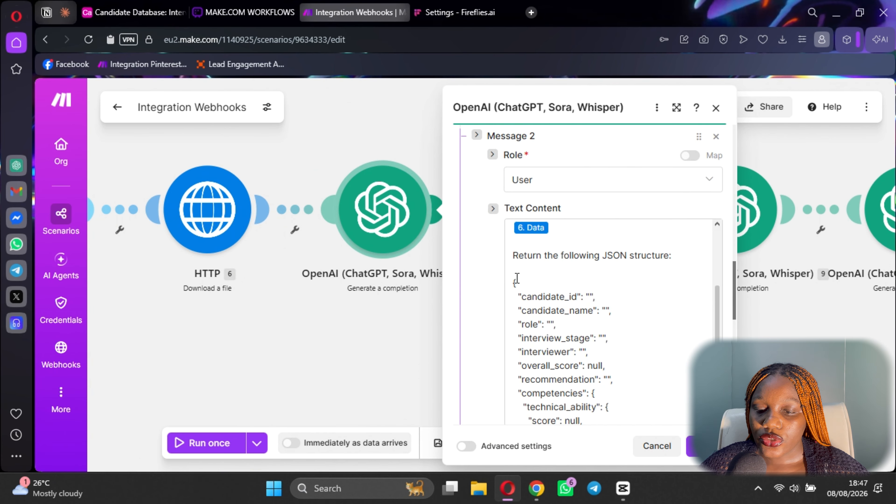
drag(517, 278, 564, 175)
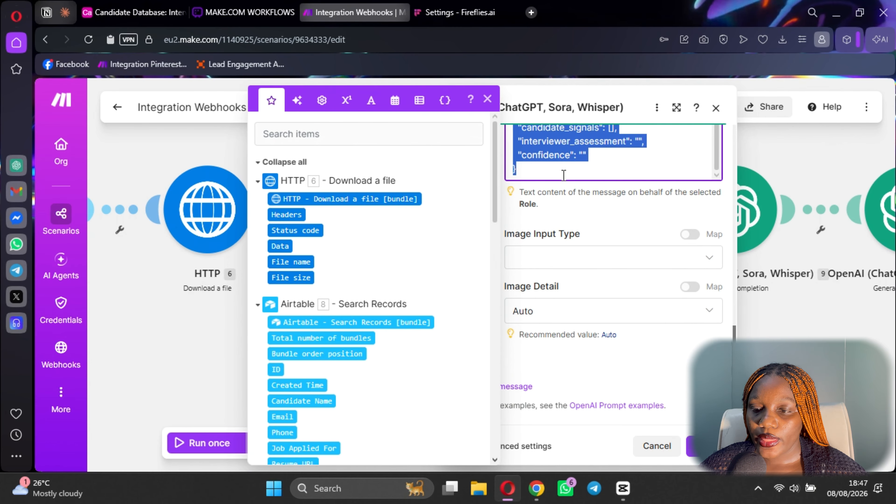
Close OpenAI 7's settings and make the empty slot a JSON Parse JSON module.
click(716, 107)
click(716, 107)
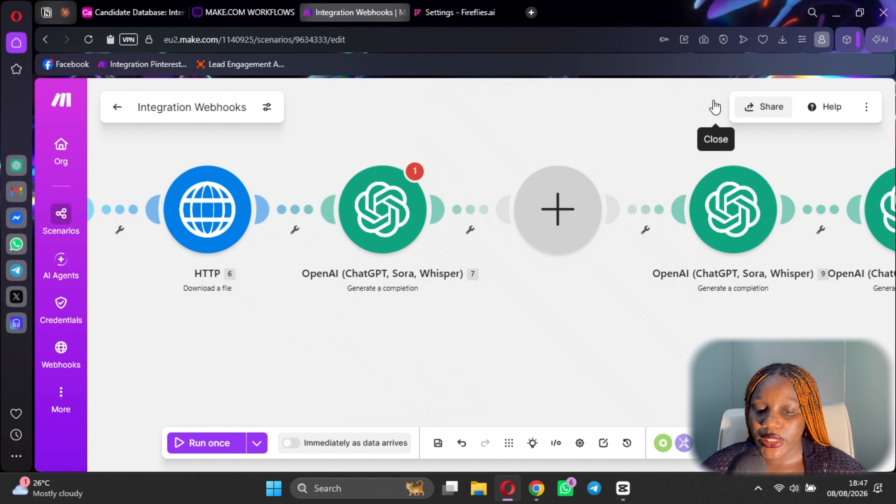
click(533, 234)
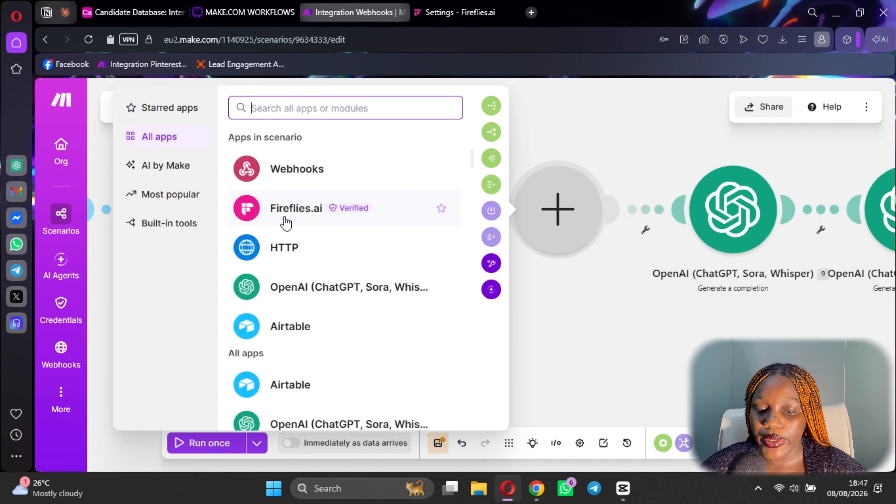
scroll(292, 317, down, 9)
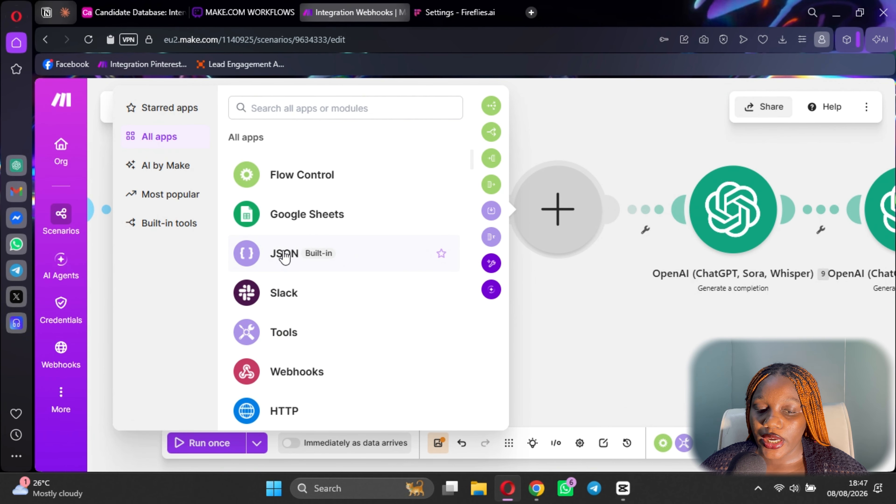
click(286, 255)
scroll(254, 296, down, 2)
click(211, 297)
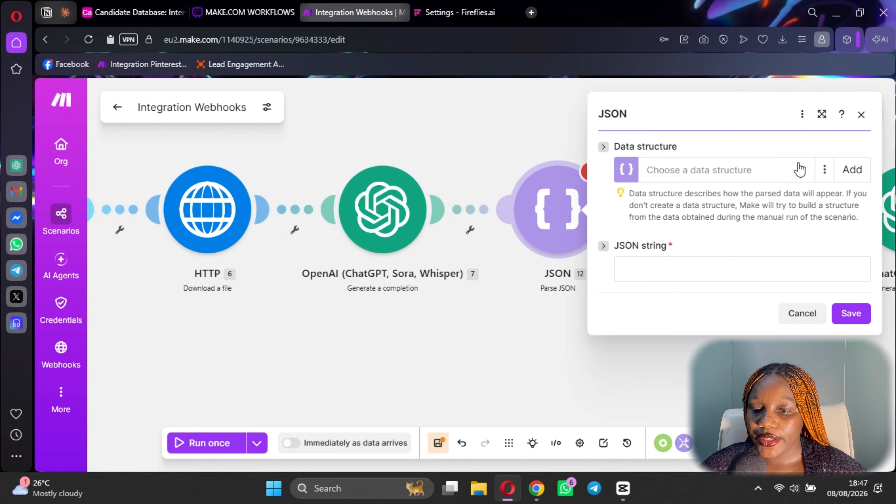
Add a new data structure named 'Interview details'.
click(852, 169)
click(685, 161)
triple_click(684, 161)
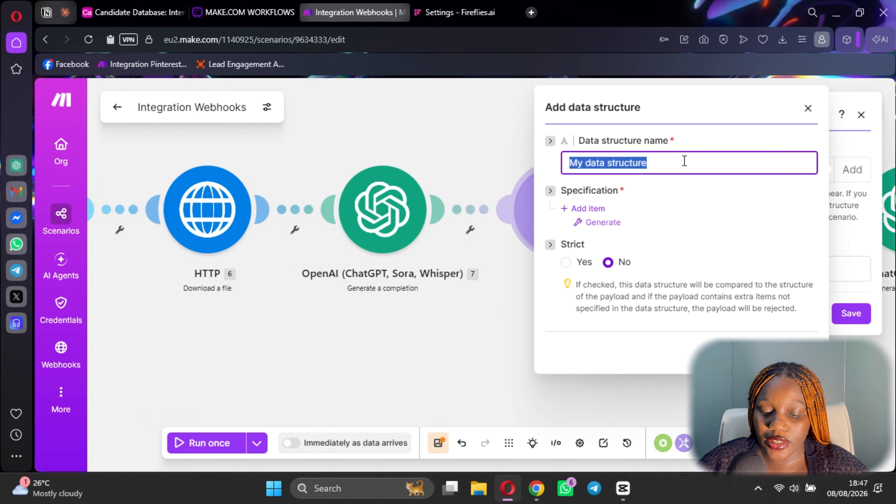
key(BackSpace)
text(Inter)
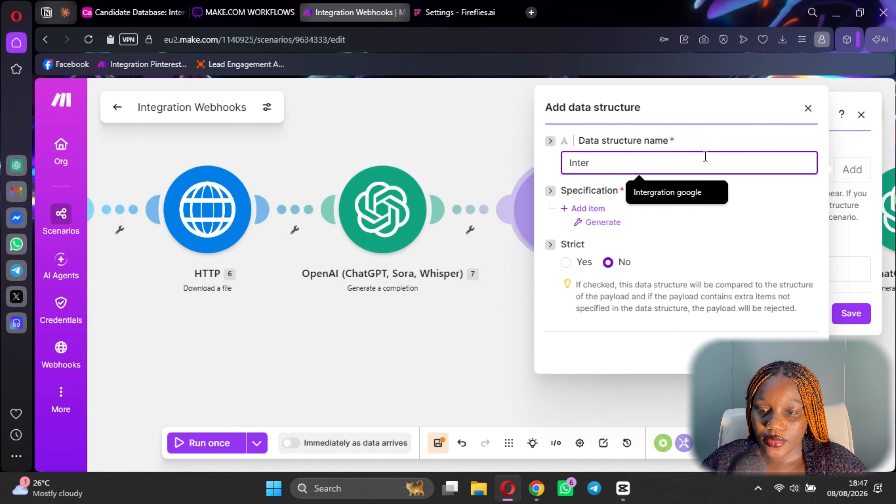
text(view details)
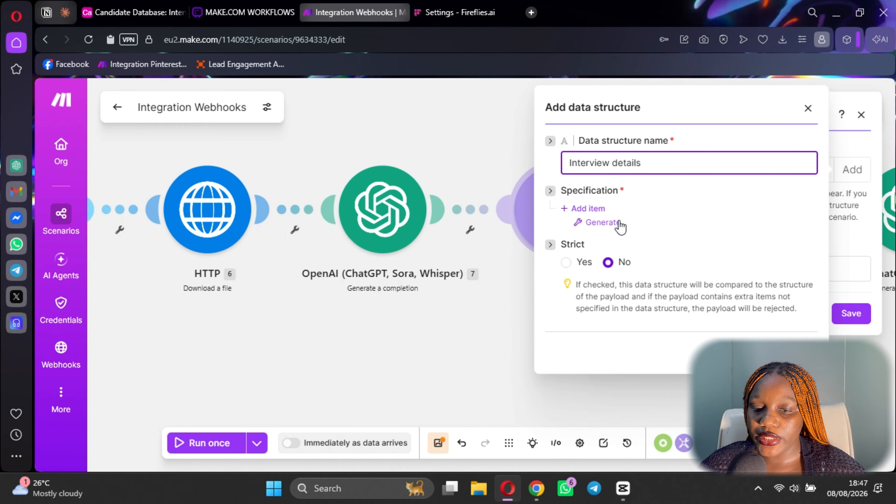
click(618, 223)
Generate the structure's fields from the pasted JSON sample and save it.
click(597, 221)
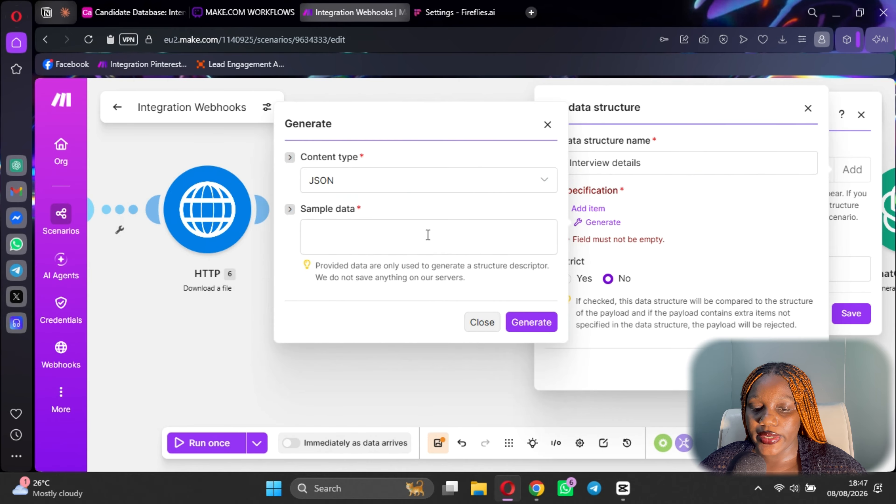
click(427, 237)
key(ctrl+v)
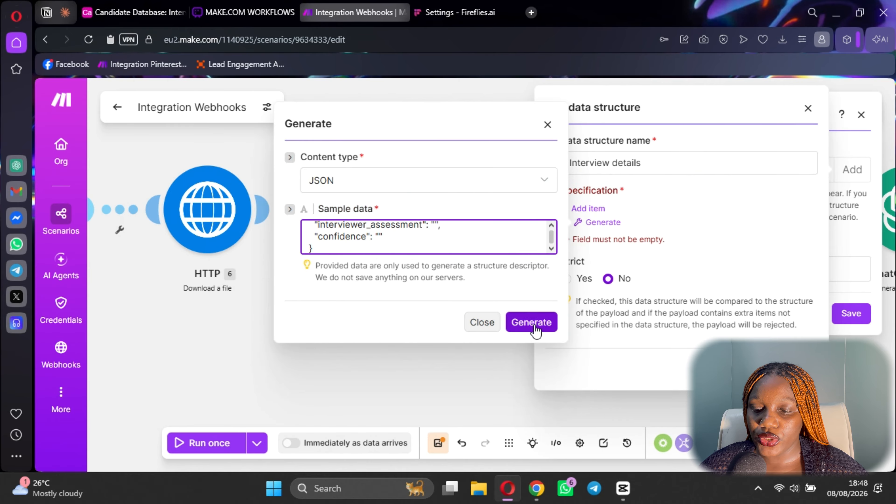
click(531, 322)
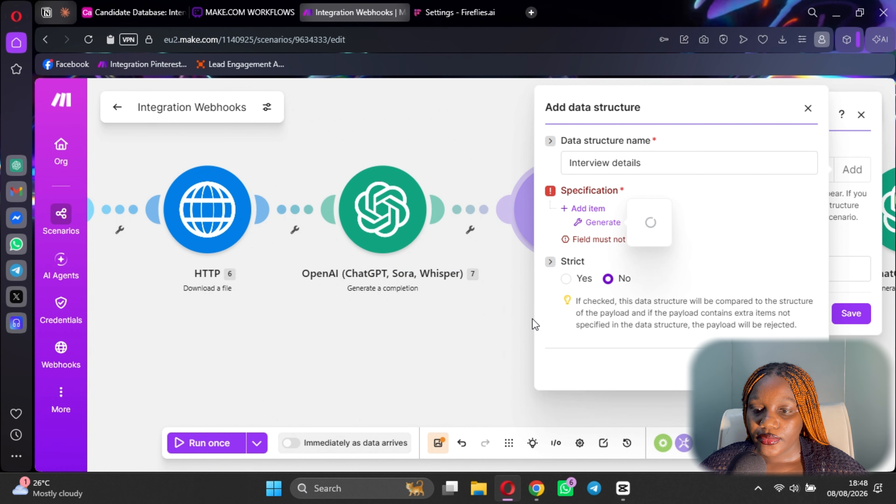
scroll(660, 286, down, 6)
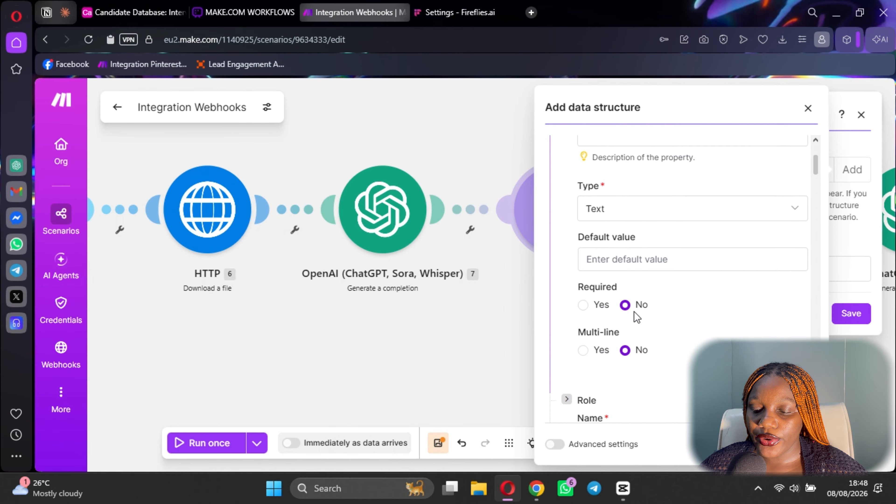
scroll(677, 282, down, 3)
click(791, 445)
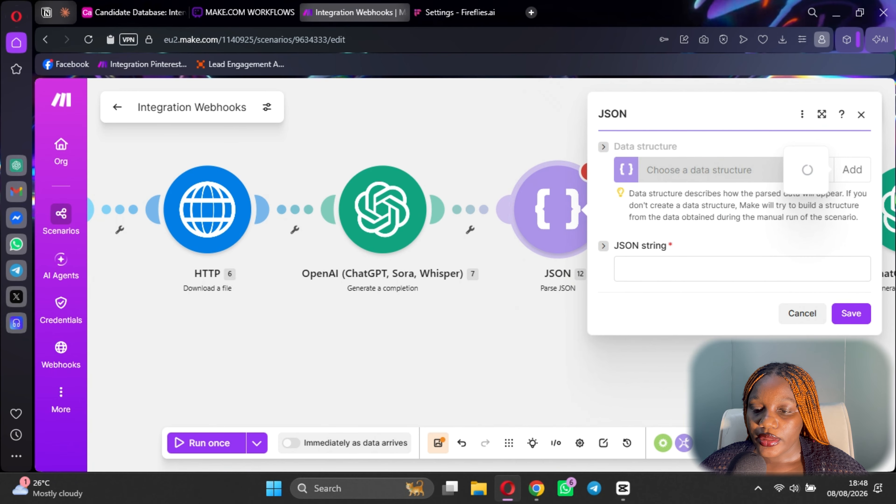
Map 7. Result into the JSON string field and save the Parse JSON module.
click(675, 265)
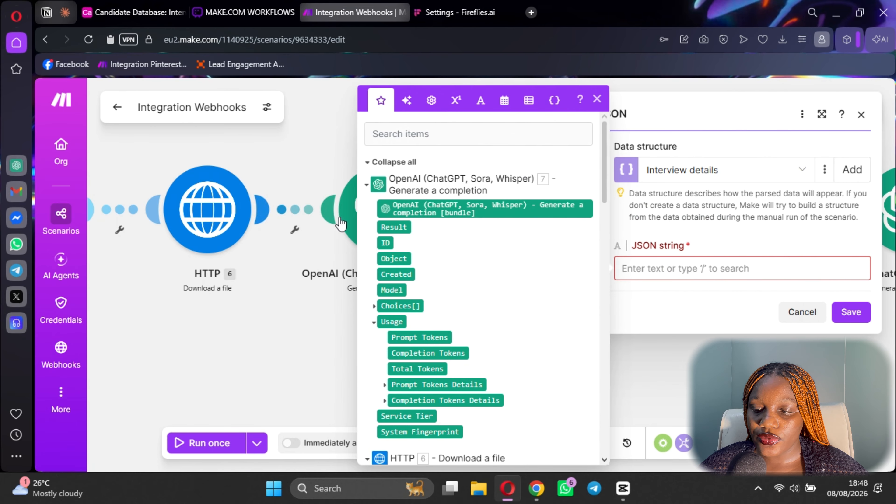
click(394, 229)
click(851, 314)
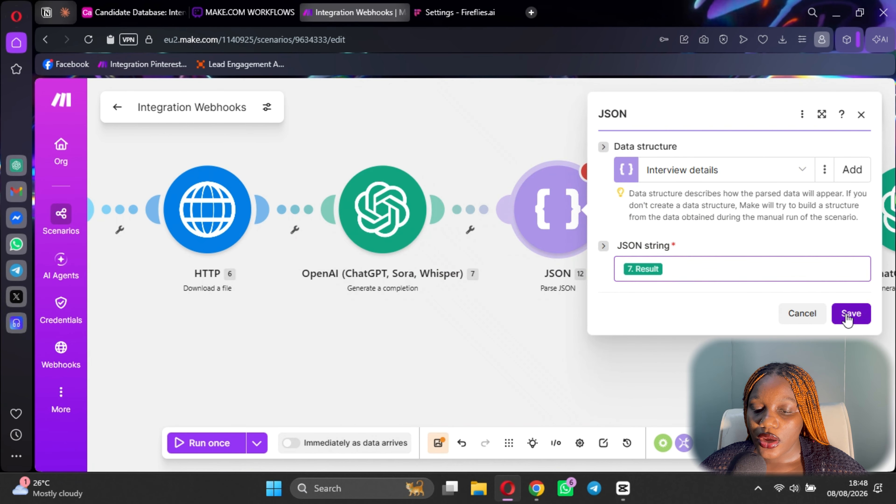
Save the scenario and insert an empty module slot before OpenAI module 10.
click(441, 453)
click(825, 210)
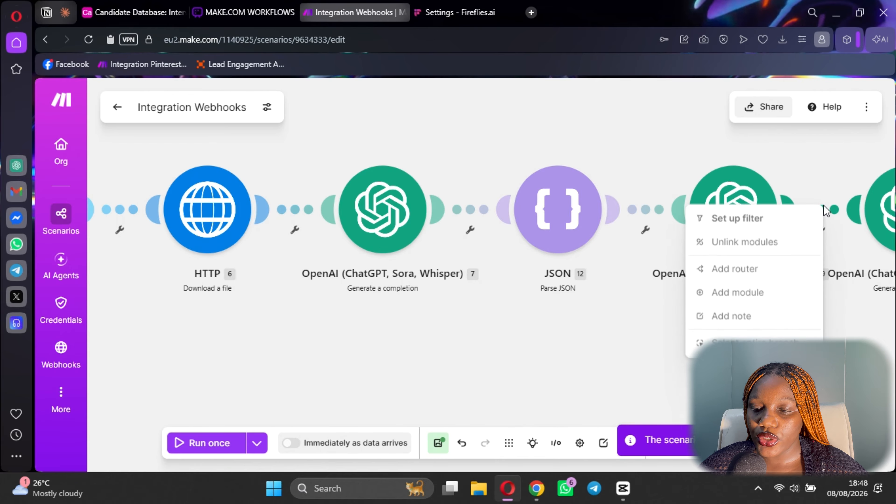
click(744, 299)
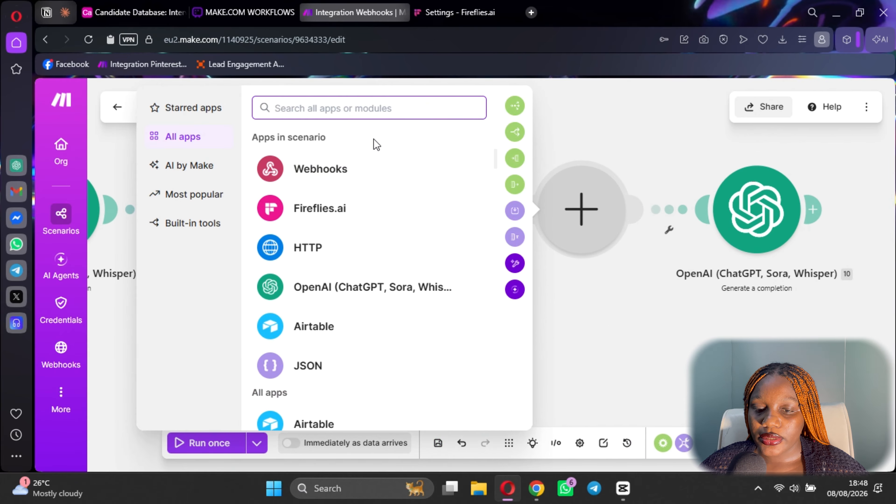
click(604, 322)
Select the sentiment JSON template in OpenAI module 9's user prompt, then close its settings.
click(431, 226)
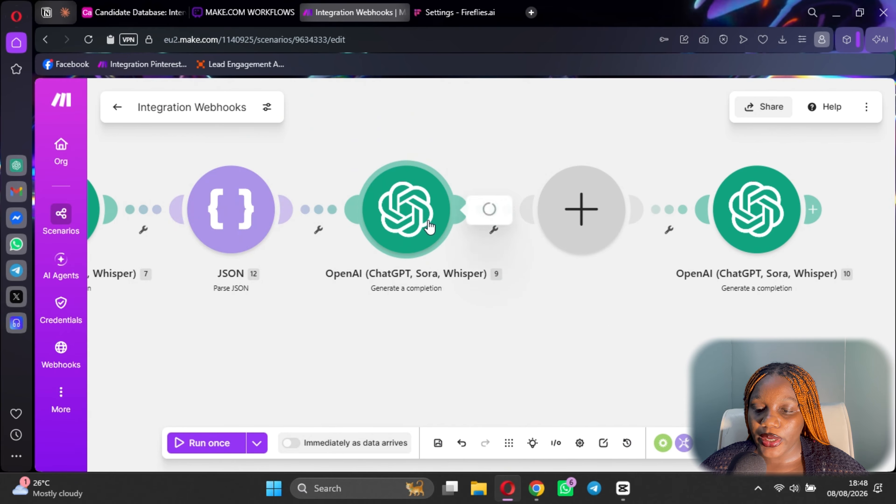
scroll(604, 312, down, 15)
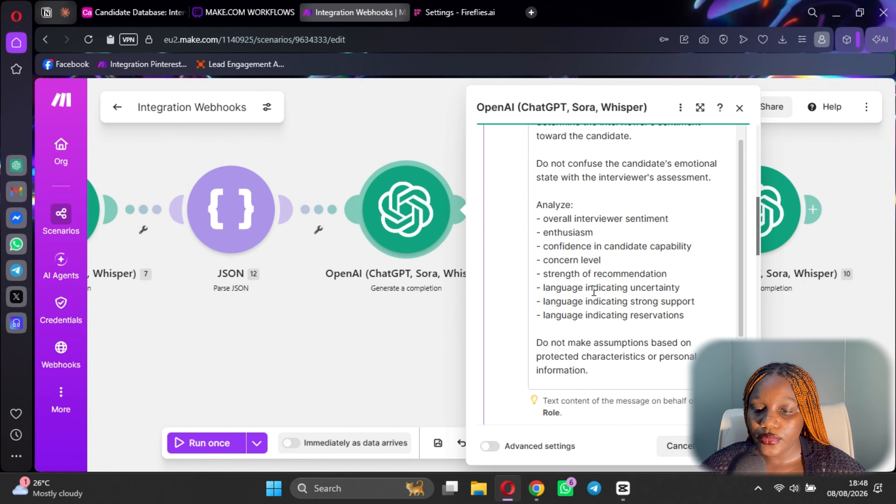
scroll(602, 310, down, 5)
scroll(552, 223, up, 3)
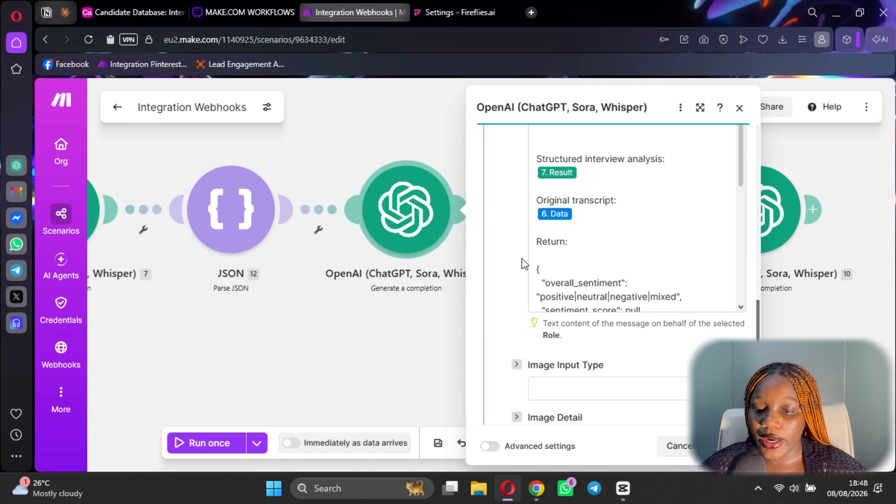
drag(555, 281, 578, 191)
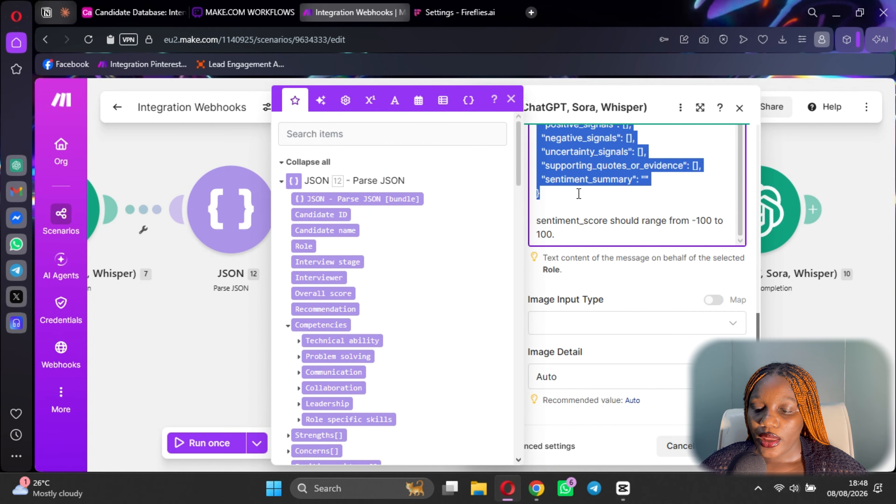
click(679, 446)
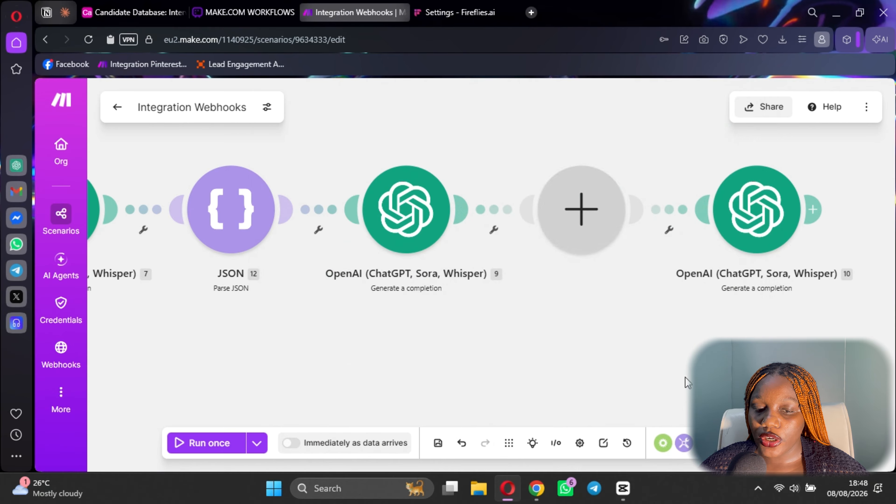
click(584, 223)
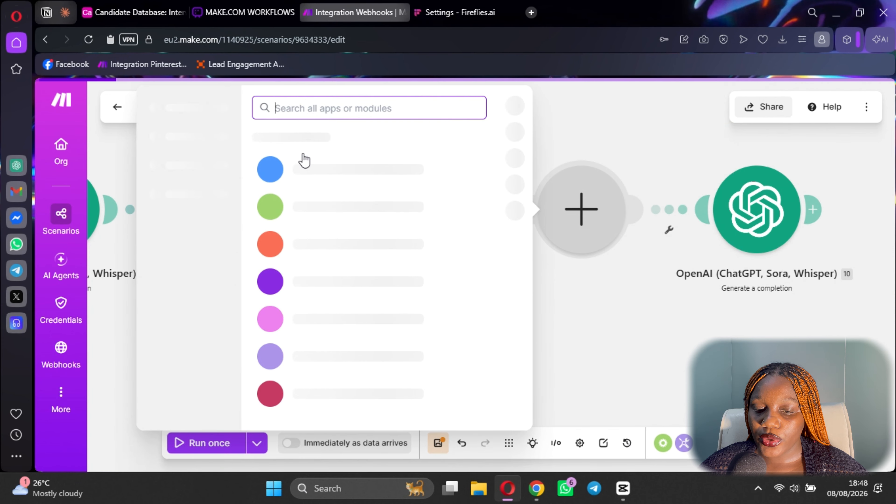
Put a JSON Parse JSON module into the empty slot.
scroll(303, 318, down, 2)
click(300, 301)
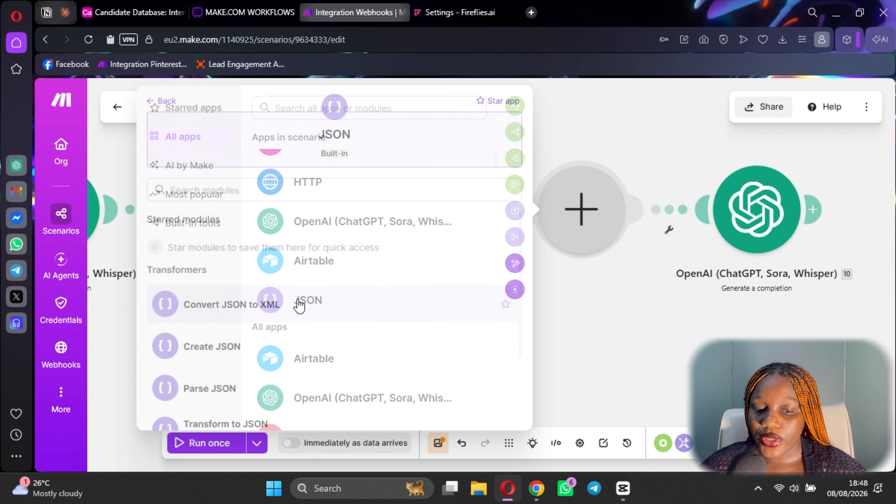
scroll(219, 325, down, 2)
click(225, 295)
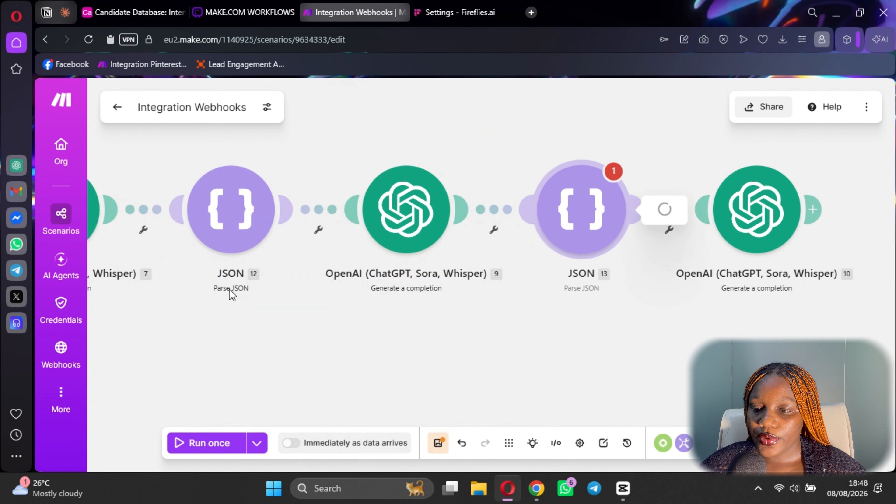
Add a new data structure named 'Interview Sentiment Details'.
click(853, 170)
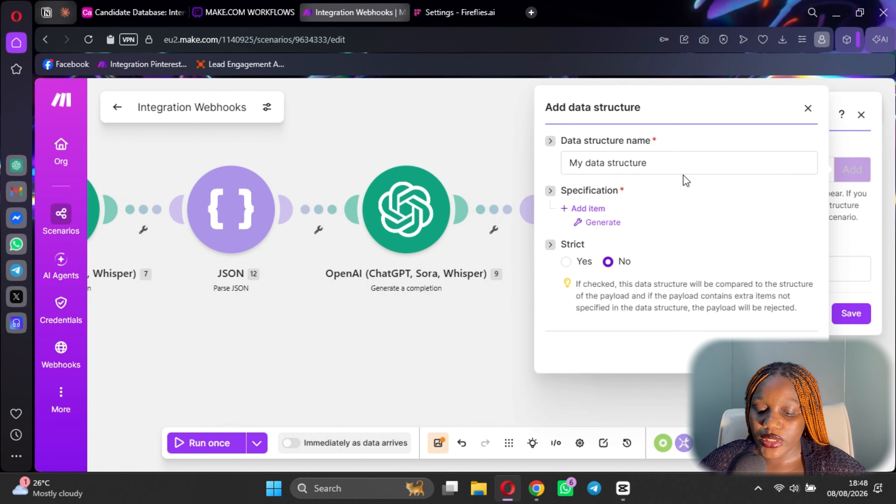
click(676, 164)
triple_click(677, 165)
key(BackSpace)
text(In)
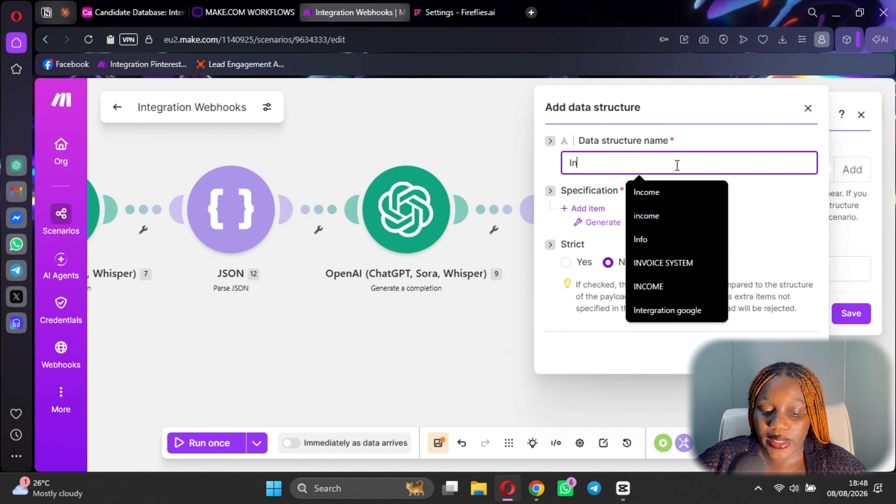
key(BackSpace)
text(S)
key(BackSpace)
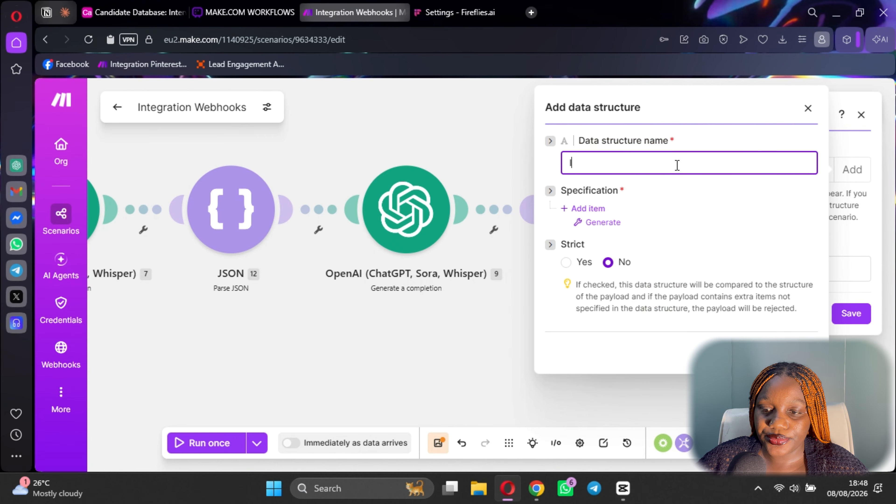
text(Intervie)
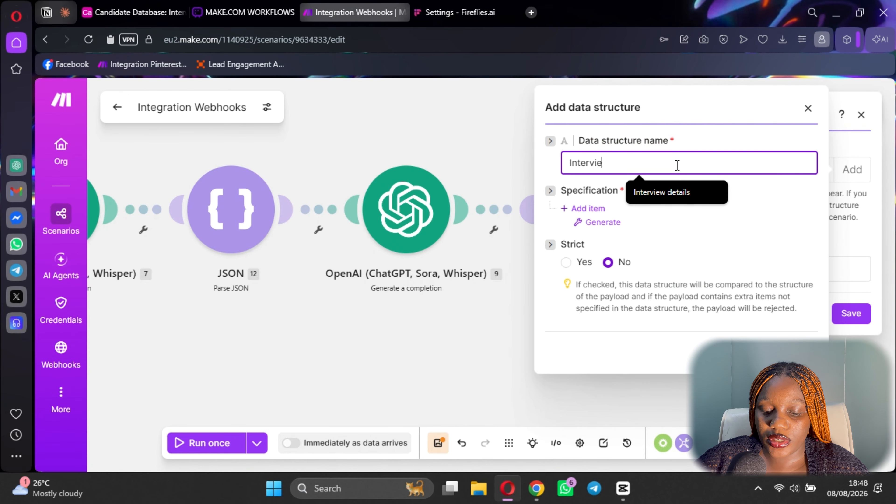
text(w Sentiment Details)
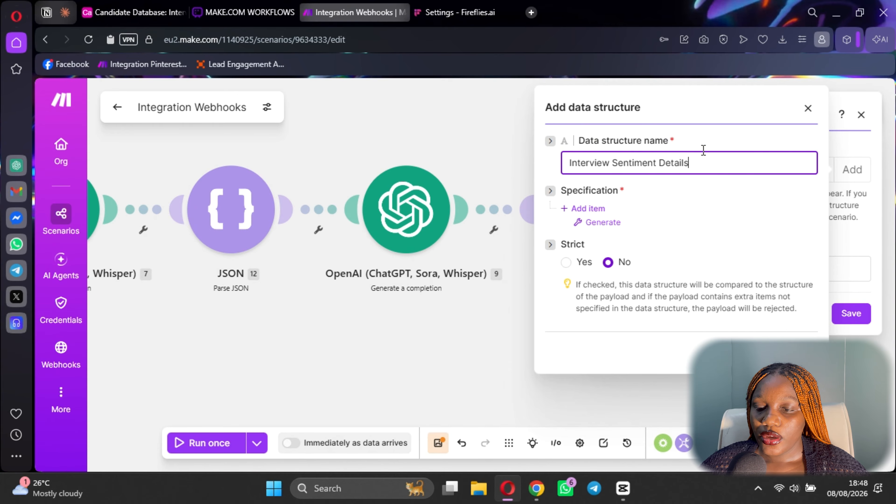
click(607, 223)
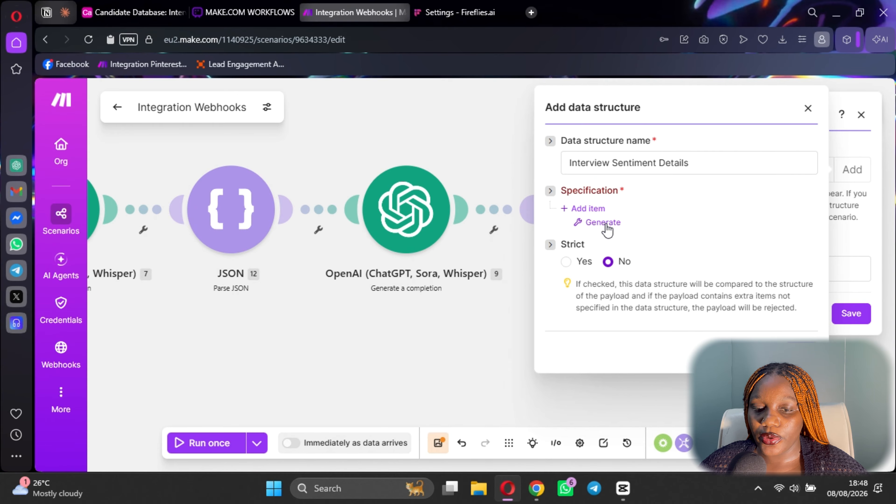
Generate its fields from the pasted sentiment JSON sample and save the structure.
click(606, 226)
click(442, 237)
key(ctrl+v)
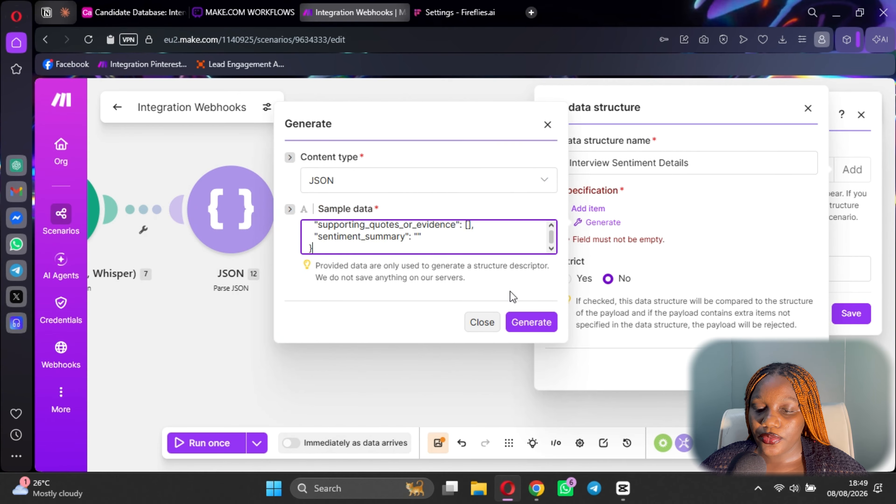
click(535, 322)
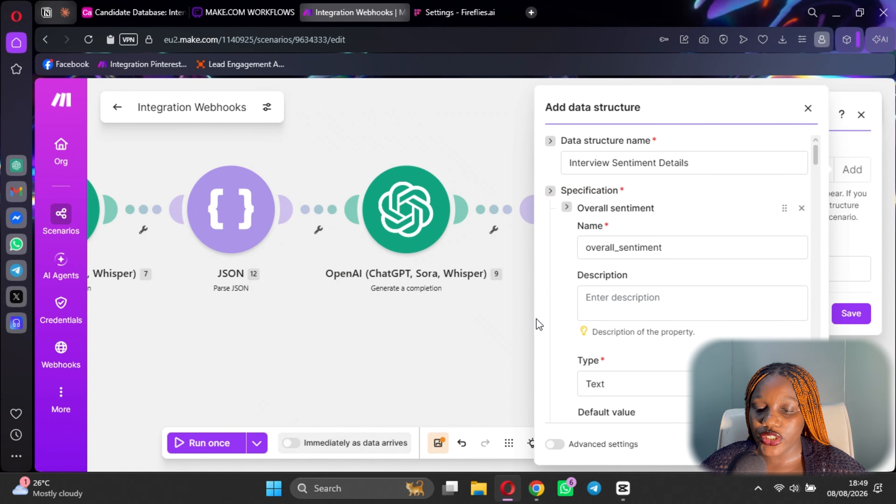
scroll(649, 268, down, 10)
scroll(656, 351, down, 6)
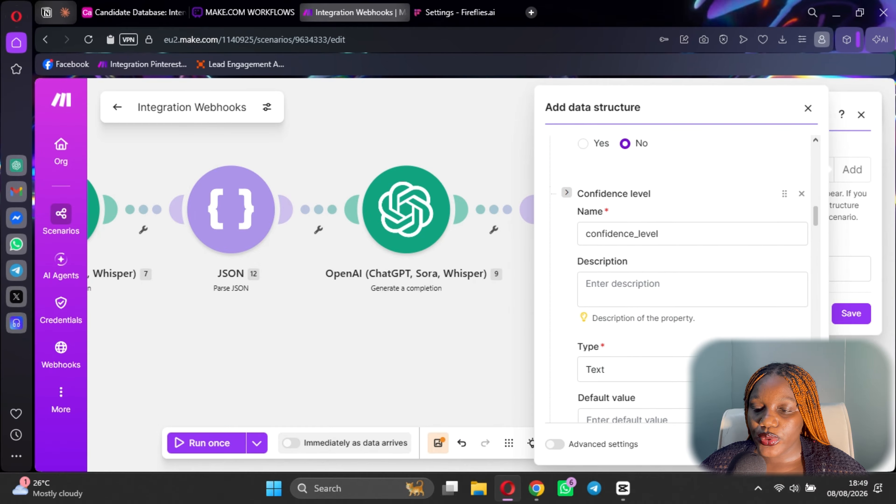
click(852, 314)
Map 9. Result into the JSON string field and save the module.
click(766, 268)
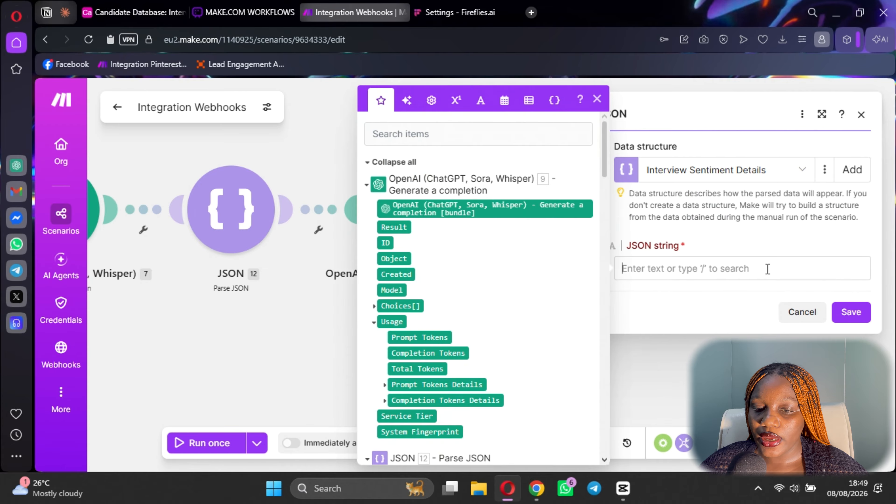
click(393, 226)
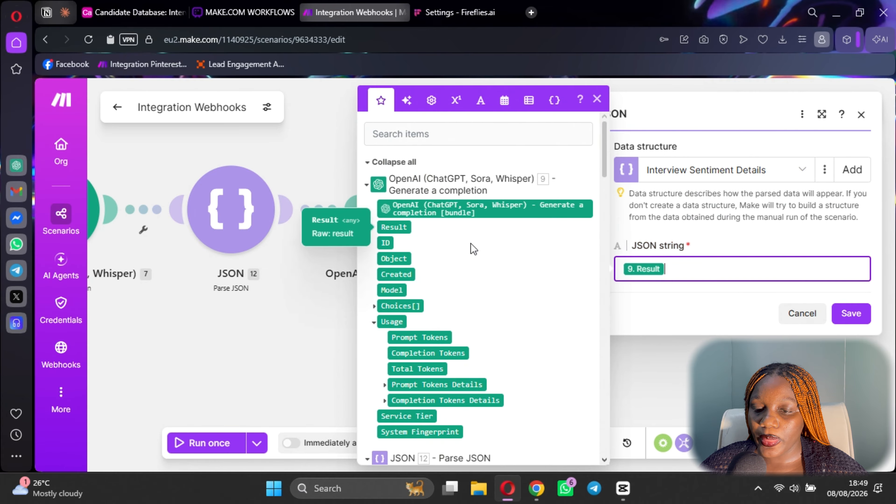
click(851, 313)
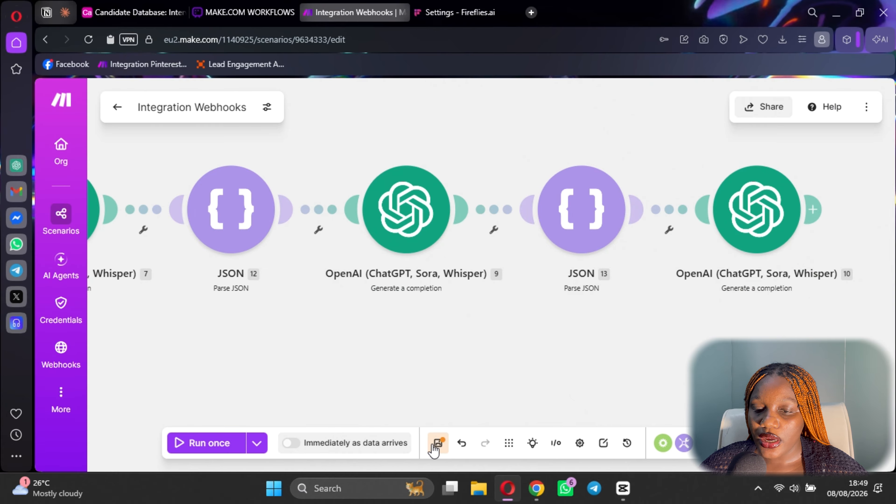
Save the scenario, backing out of an unneeded new-module search after OpenAI 10.
click(435, 447)
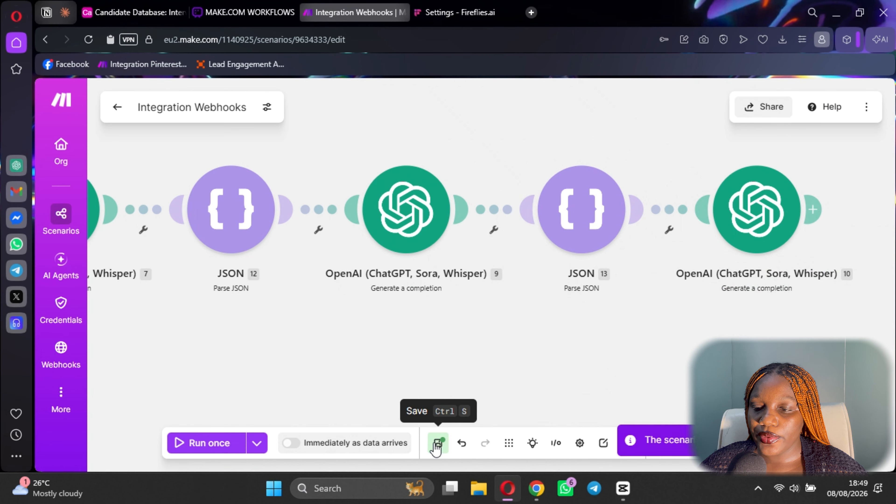
click(819, 212)
click(722, 302)
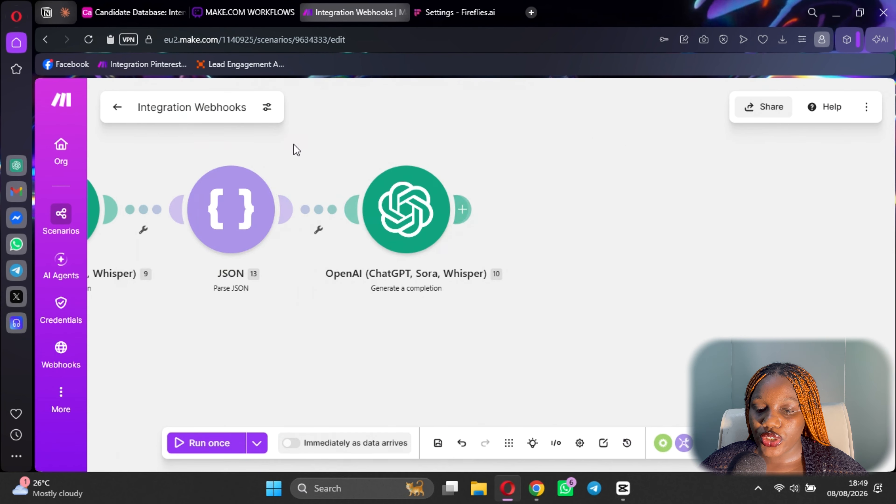
Select the risk-analysis Return JSON template in OpenAI module 10's prompt and return to the canvas.
click(402, 233)
scroll(578, 290, down, 5)
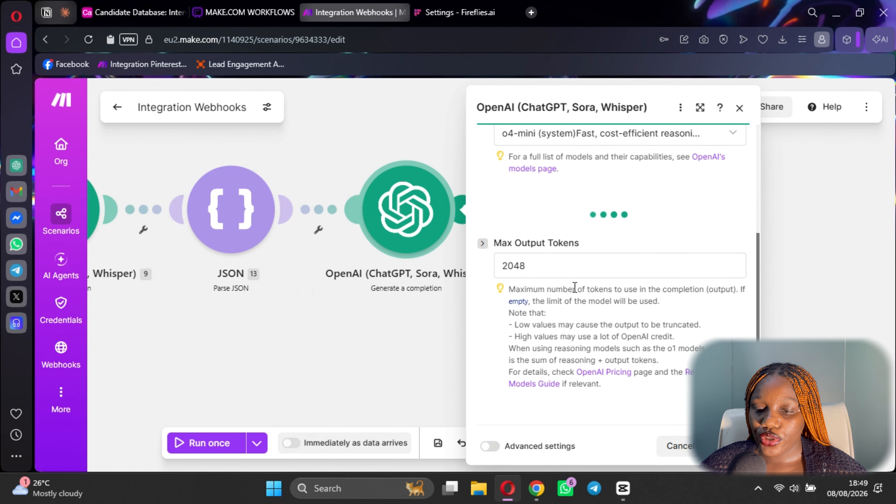
scroll(579, 230, down, 10)
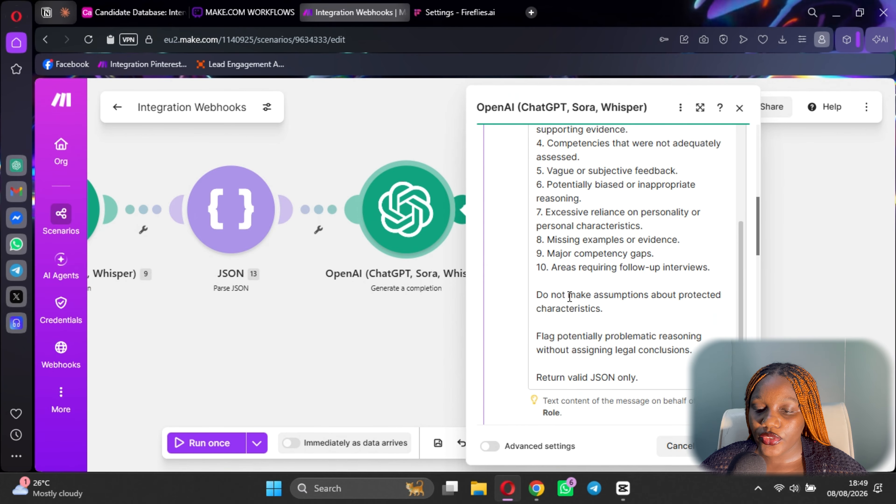
scroll(614, 330, down, 8)
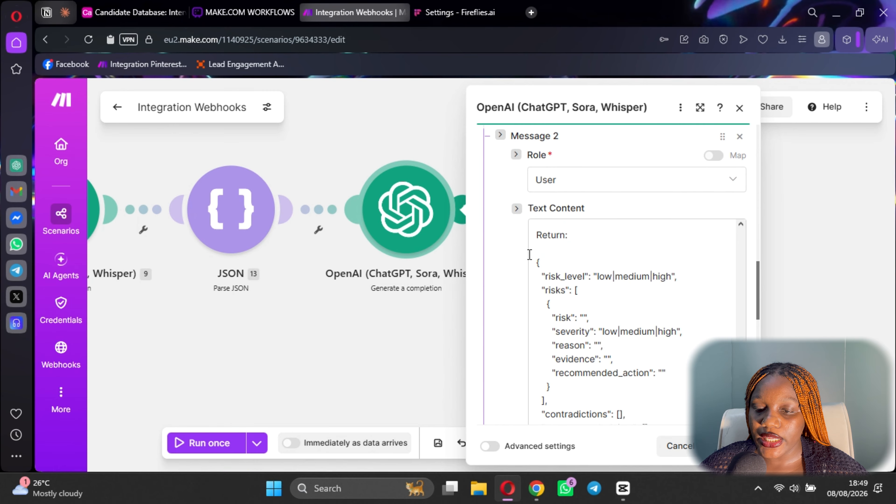
drag(530, 254, 613, 333)
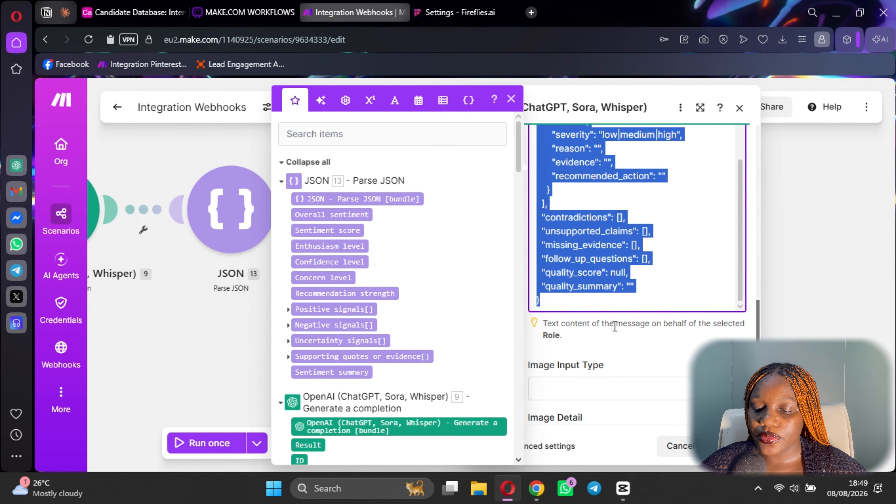
click(466, 217)
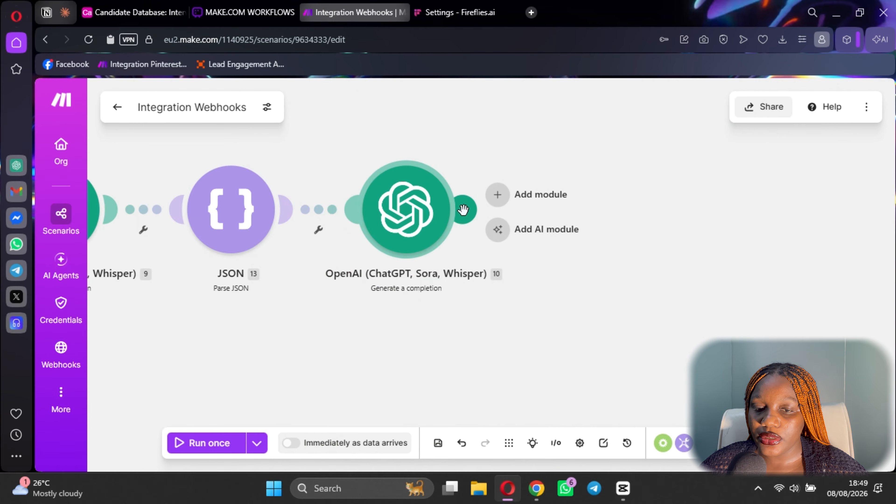
Add a JSON Parse JSON module after OpenAI module 10.
click(467, 217)
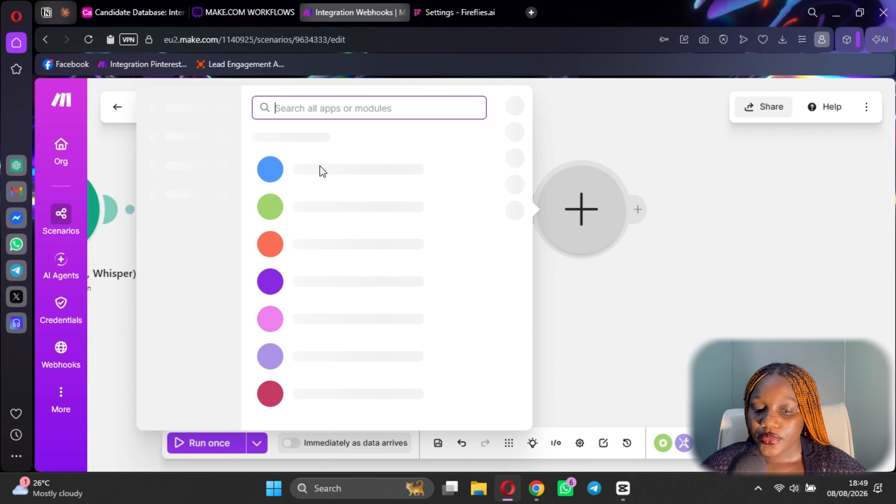
click(311, 370)
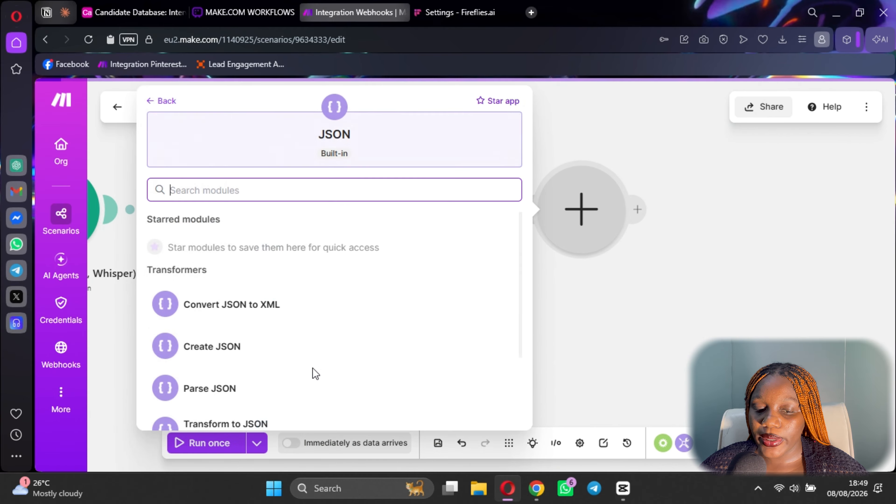
click(221, 385)
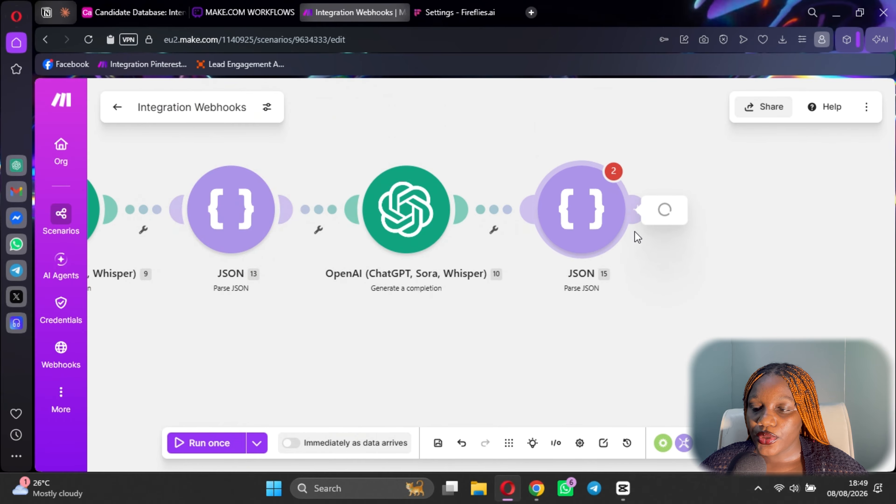
Create an 'Interview risk details' data structure generated from the pasted sample risk JSON.
click(852, 170)
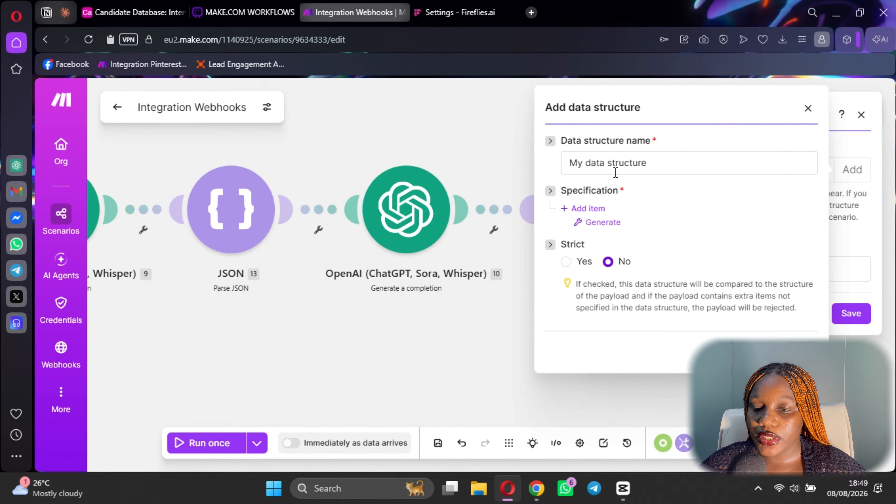
click(615, 169)
text(I)
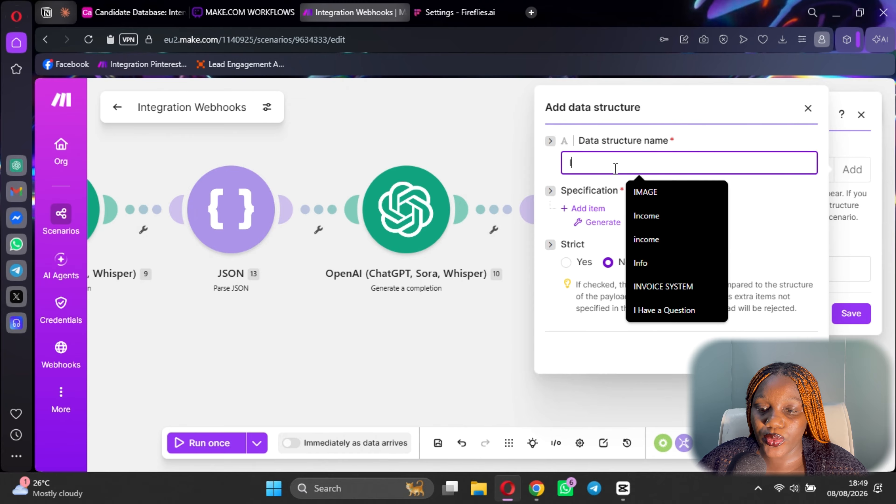
text(nterview)
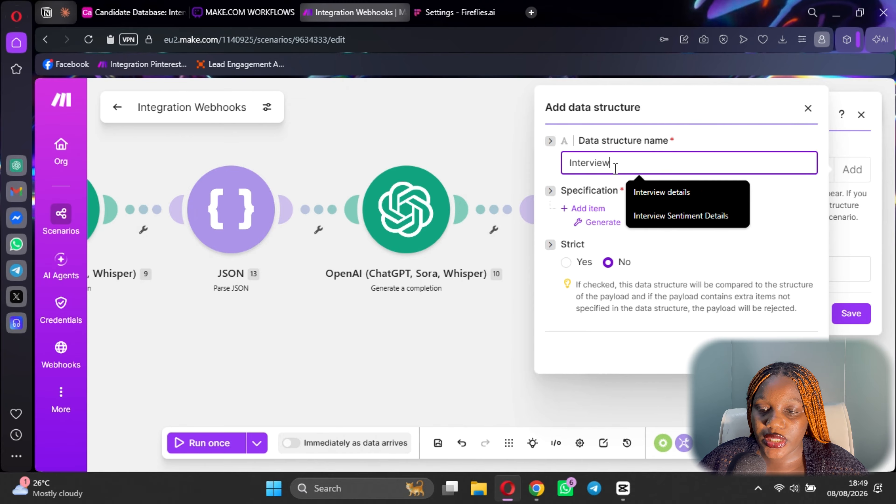
text( risk details)
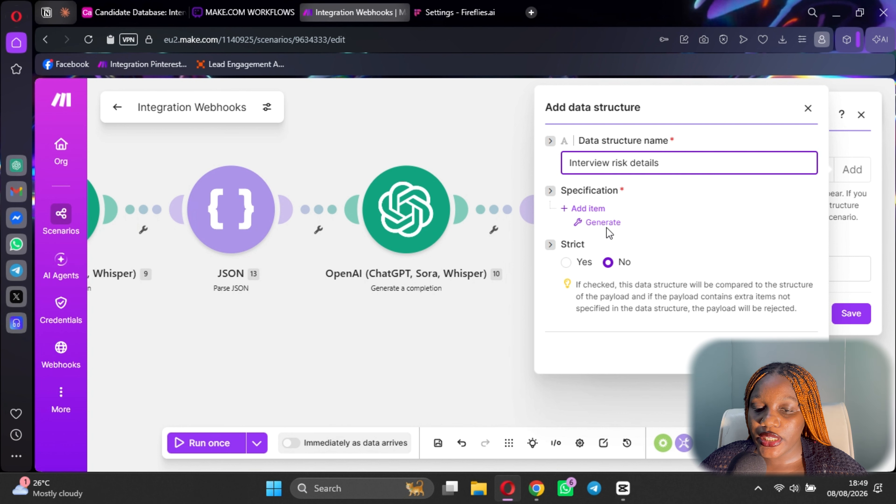
click(604, 222)
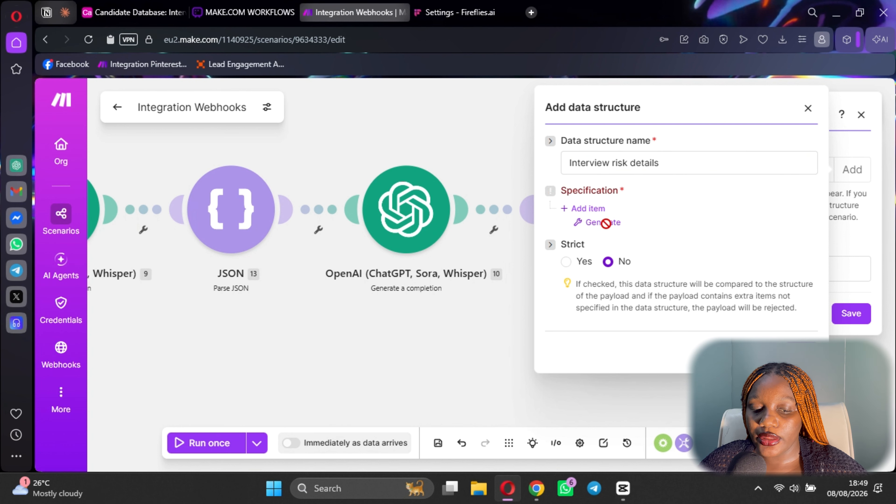
click(444, 225)
key(ctrl+v)
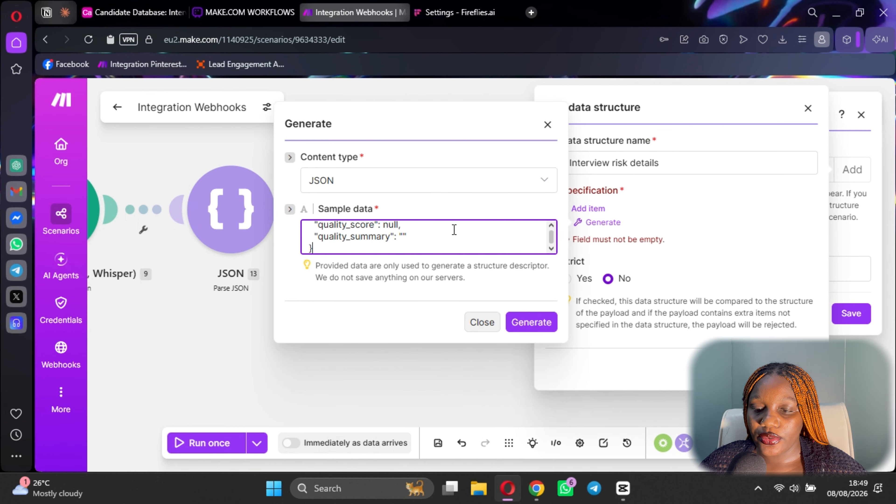
click(526, 323)
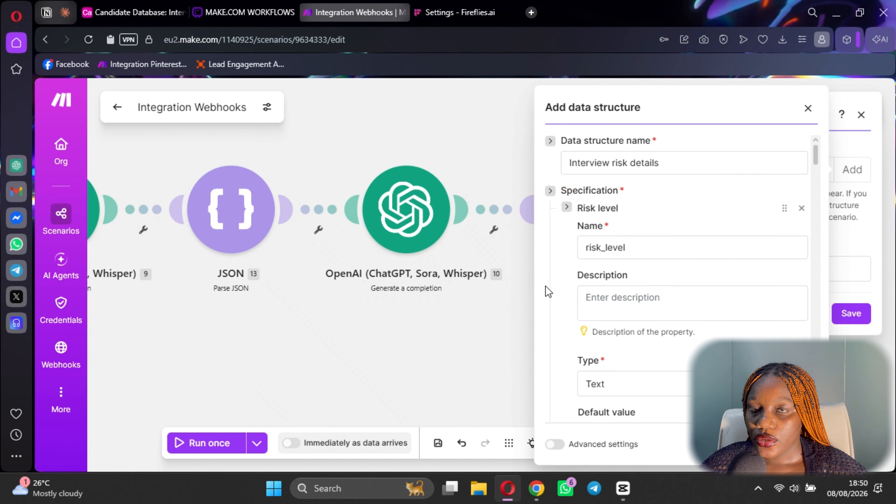
scroll(685, 371, down, 6)
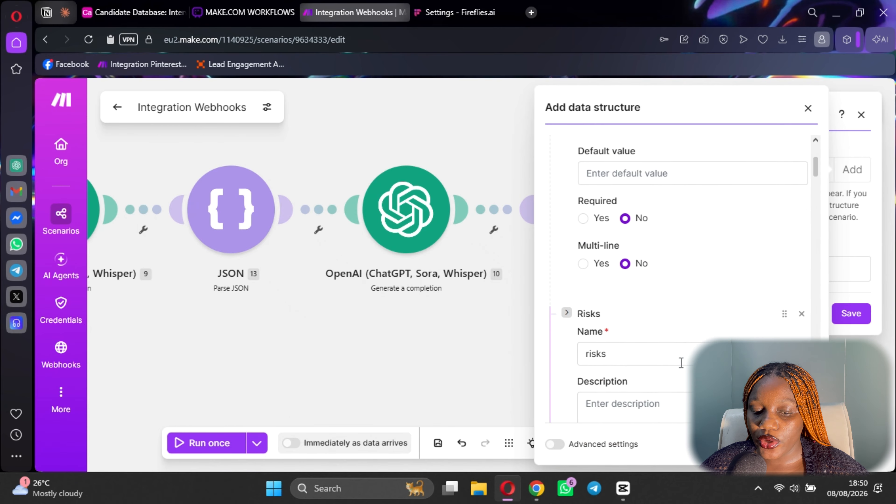
click(798, 444)
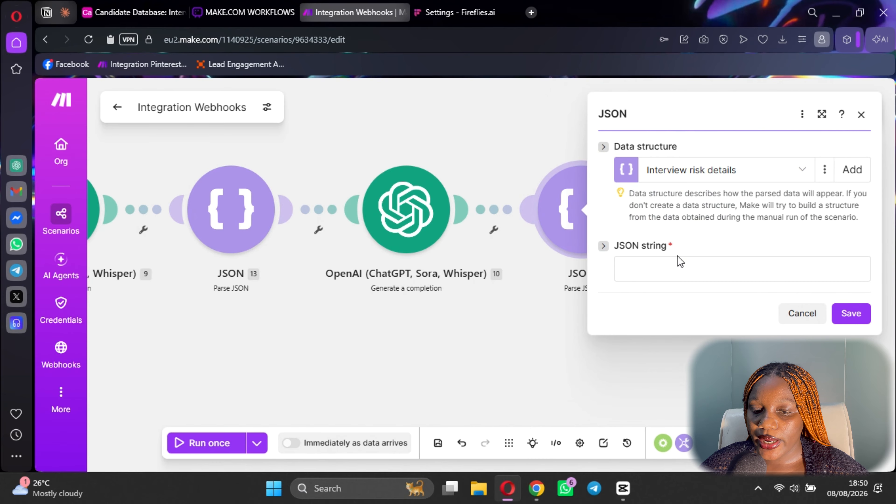
Map the OpenAI Result into the JSON string field and save the scenario.
click(679, 266)
click(387, 227)
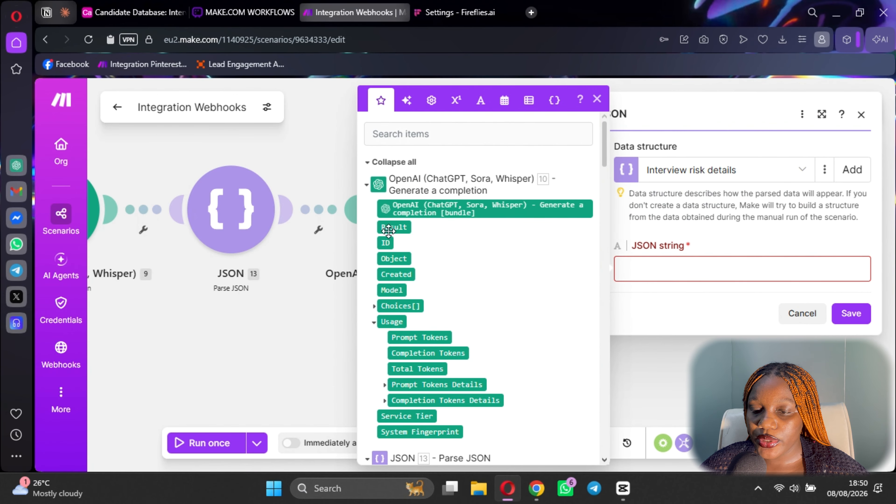
click(851, 312)
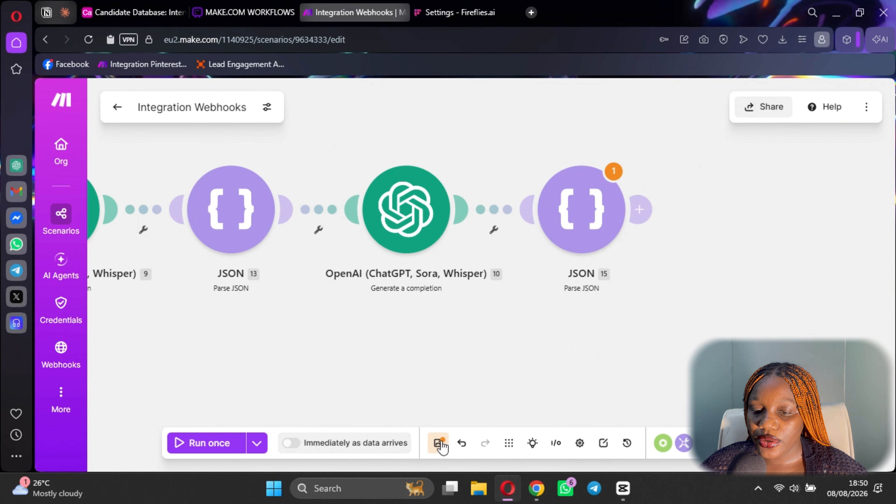
click(440, 442)
Save the scenario despite warnings and add an Airtable Create a Record module after the parser.
click(537, 350)
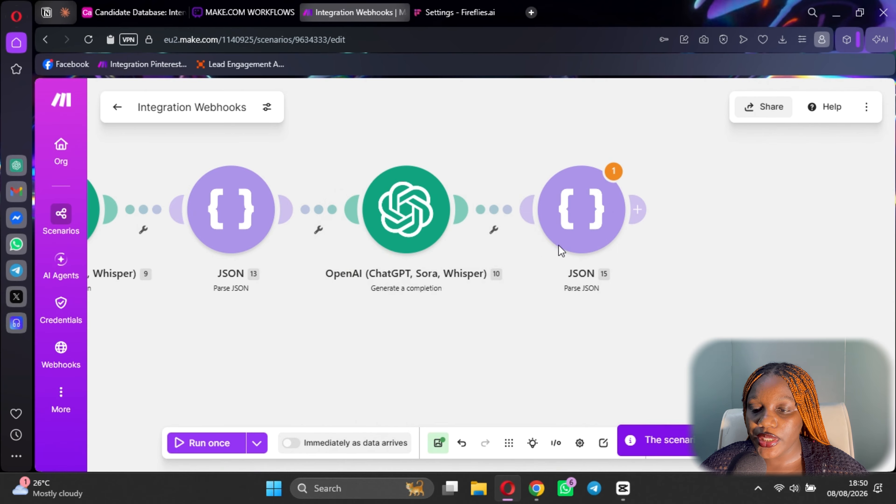
click(638, 209)
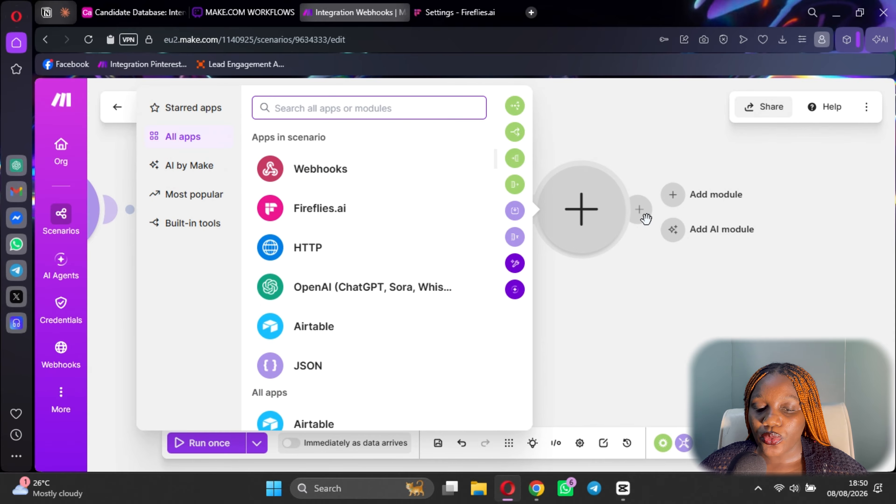
scroll(356, 321, down, 3)
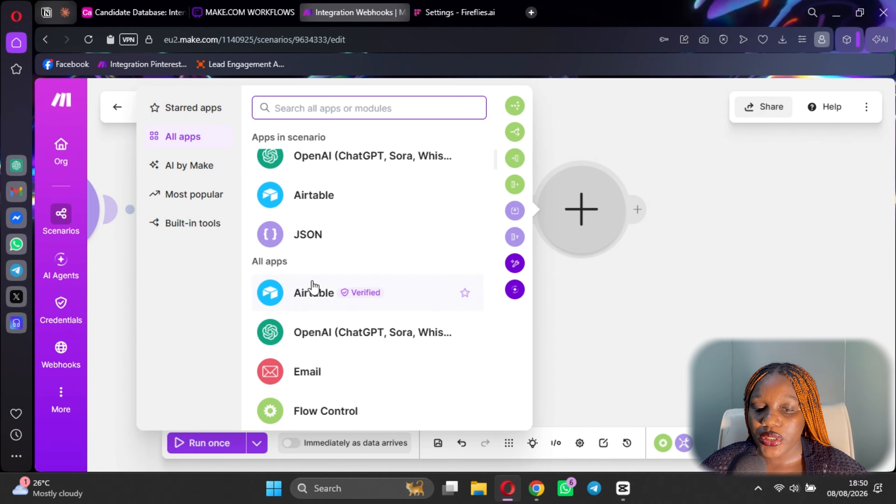
click(304, 200)
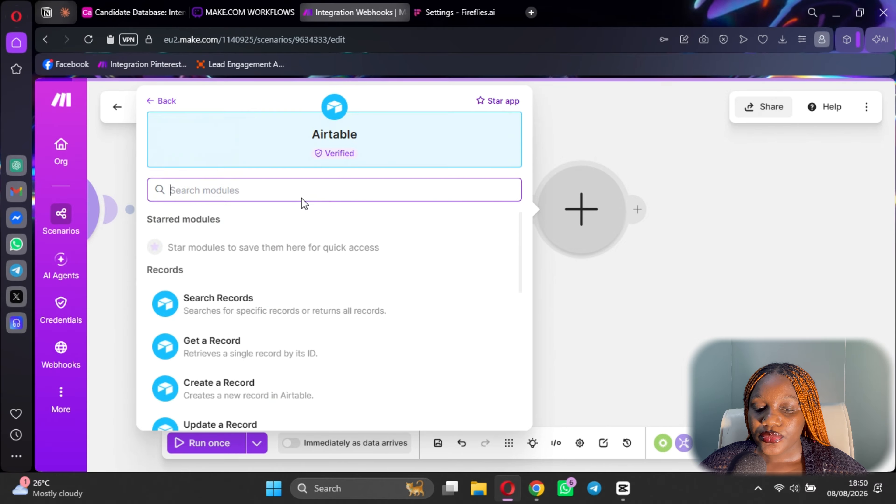
click(255, 381)
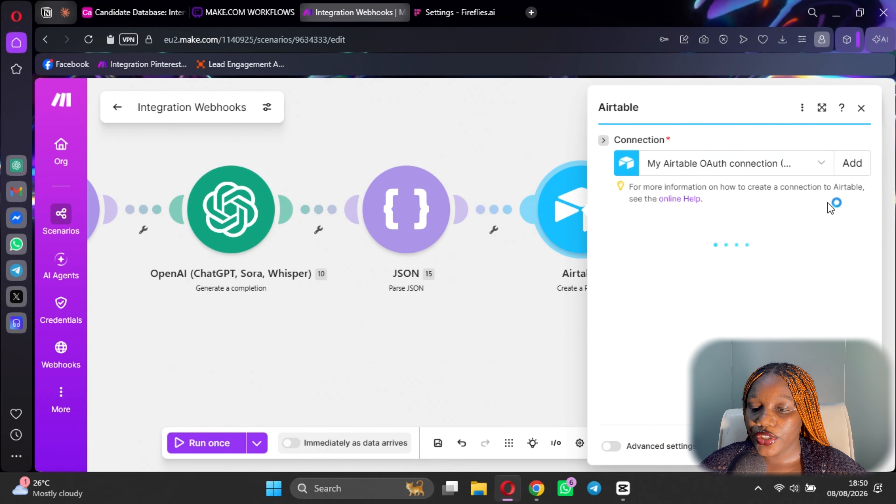
Point the record at the Candidate Database base's Interview Evaluations table.
click(720, 253)
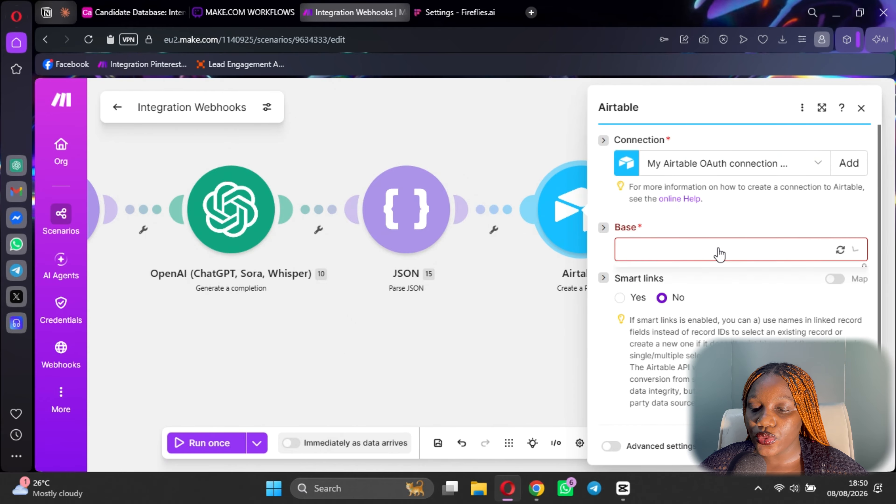
click(687, 377)
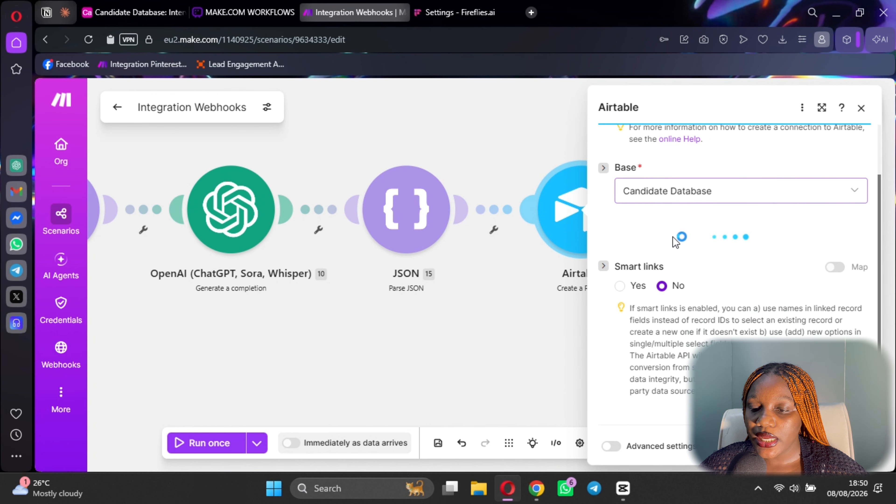
click(650, 246)
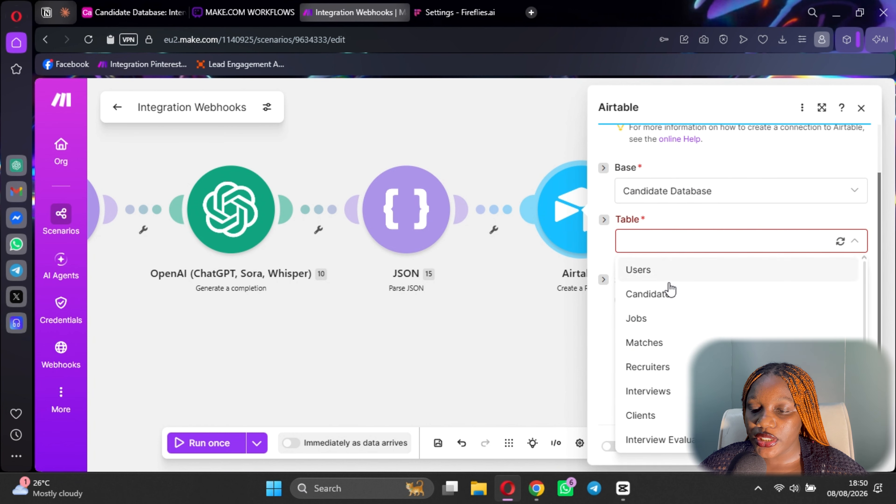
click(668, 438)
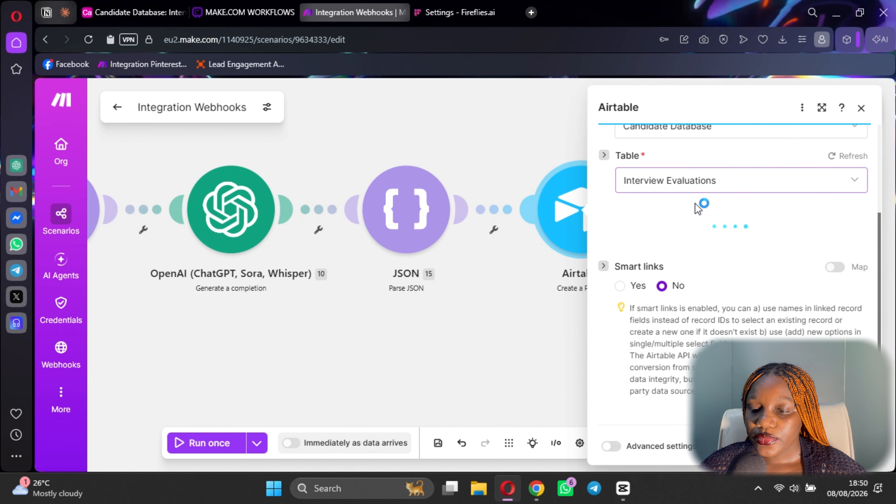
click(670, 248)
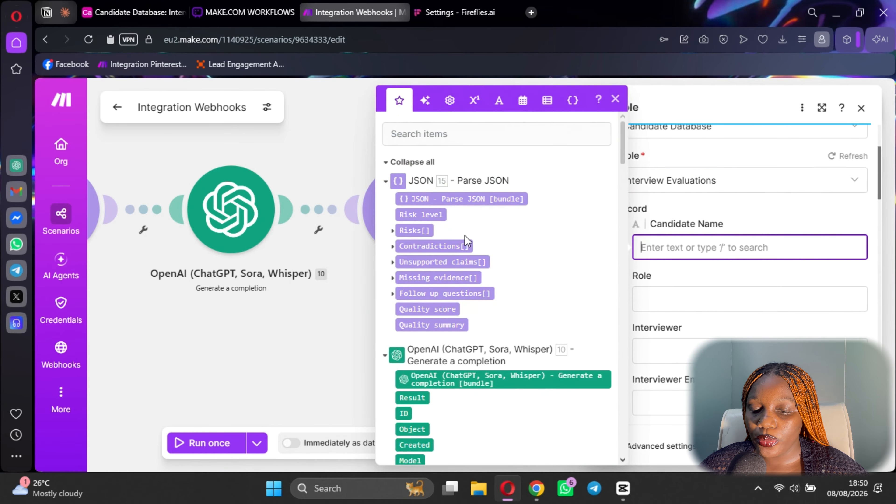
Map the parsed Candidate Name, Role, Interviewer and Interview Stage into their Airtable fields.
scroll(459, 240, down, 2)
scroll(423, 216, down, 6)
scroll(459, 318, up, 2)
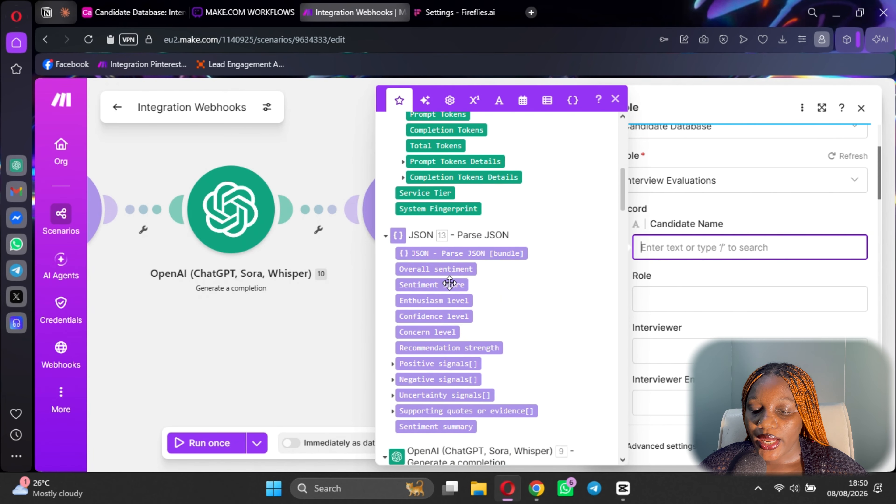
scroll(454, 310, down, 10)
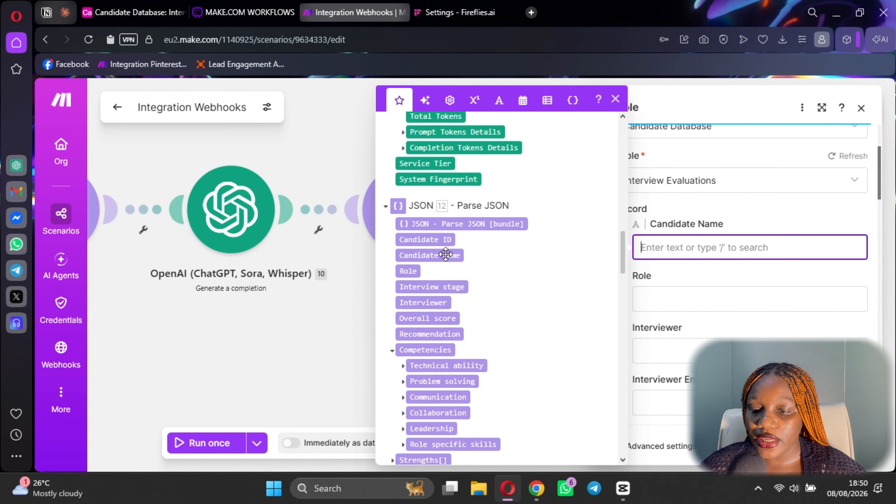
click(443, 252)
click(689, 309)
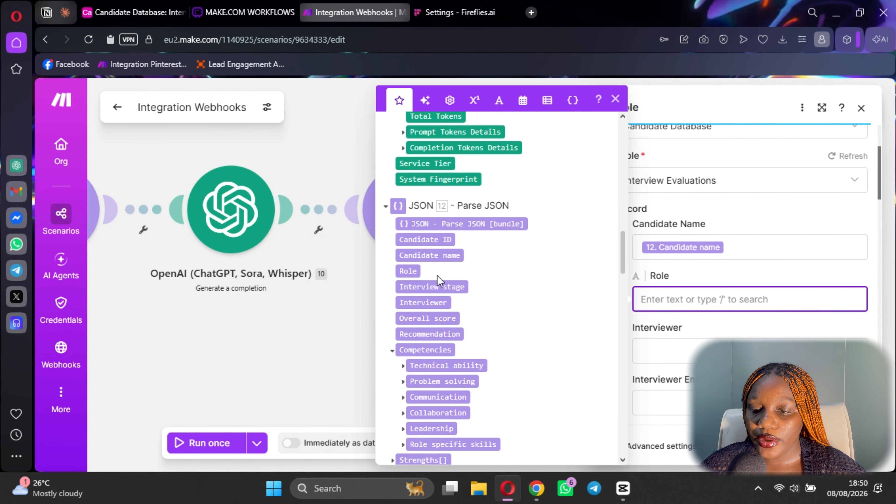
drag(414, 268, 693, 298)
scroll(694, 298, down, 2)
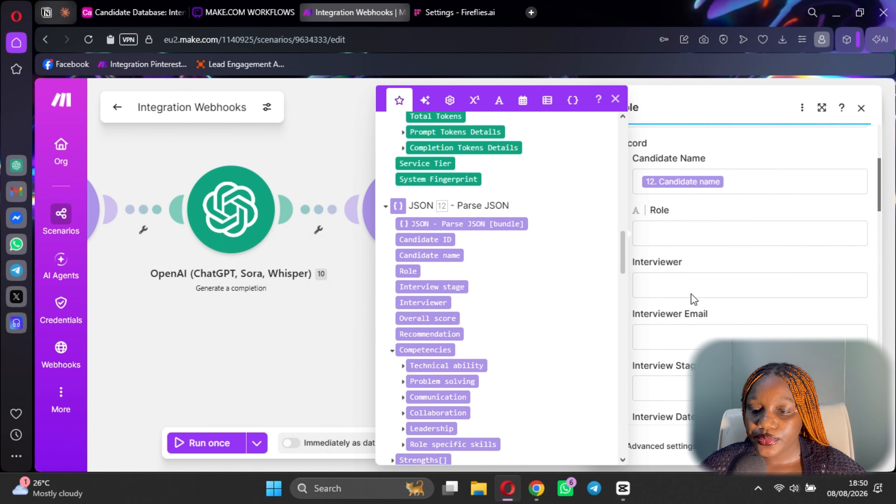
click(411, 271)
click(677, 287)
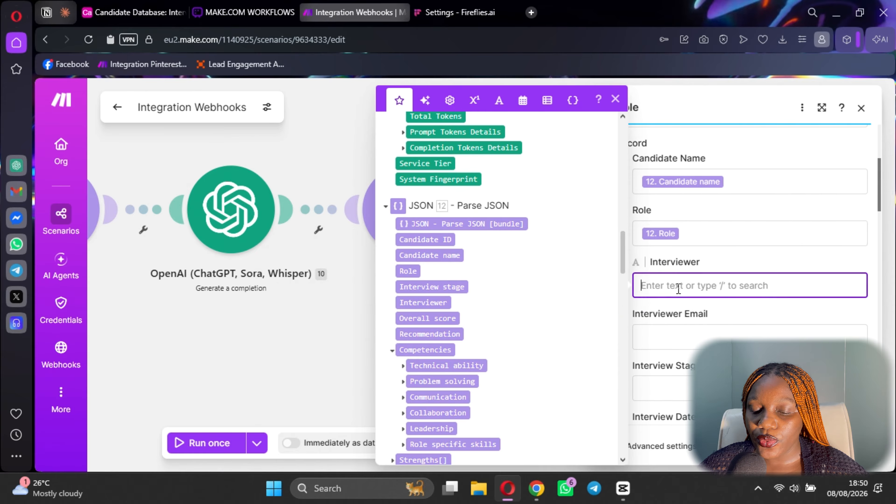
click(430, 308)
scroll(675, 260, down, 4)
click(675, 258)
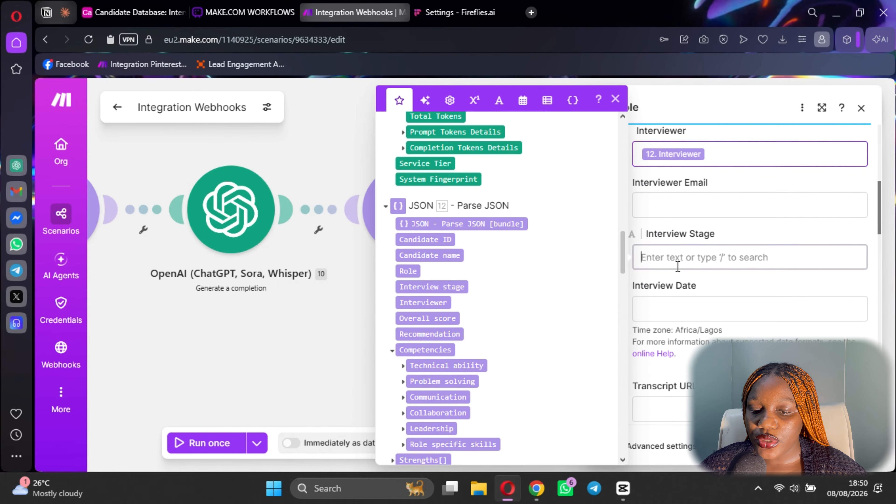
click(447, 285)
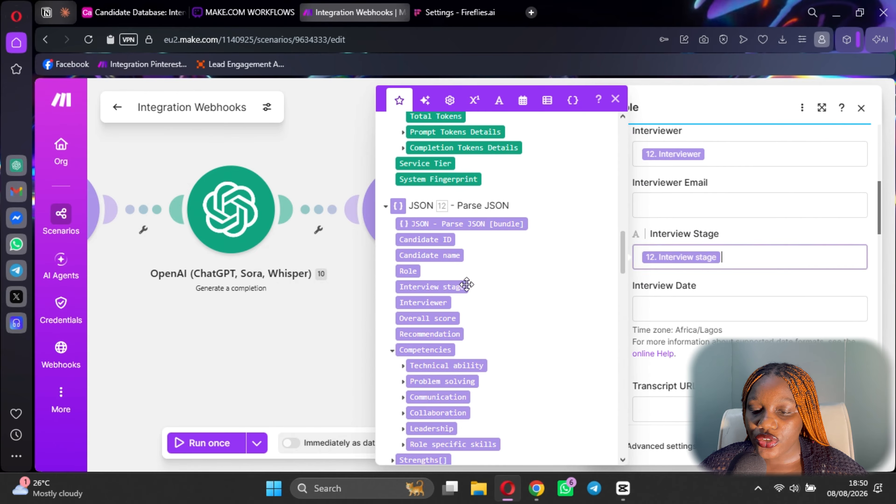
Map Fireflies Date to Interview Date, webhook Transcript URL, and downloaded file Data to Raw Transcript.
key(Tab)
scroll(462, 300, down, 8)
scroll(463, 305, up, 6)
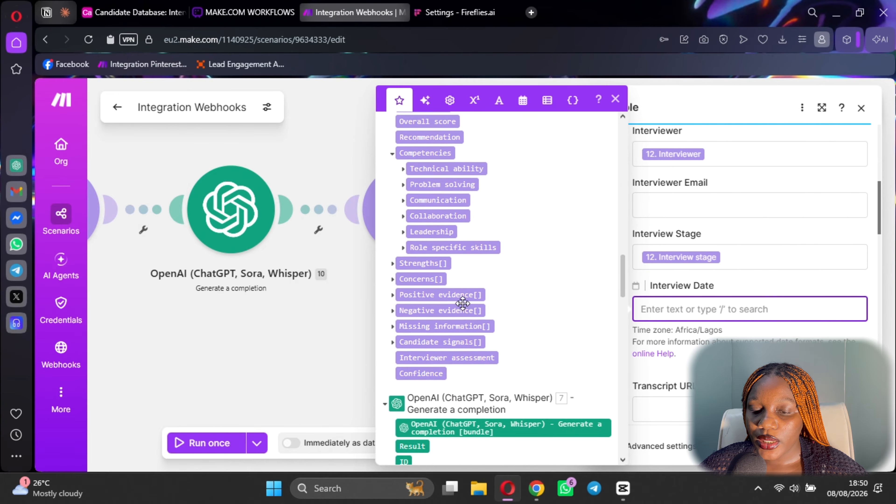
scroll(466, 328, down, 12)
scroll(468, 350, down, 15)
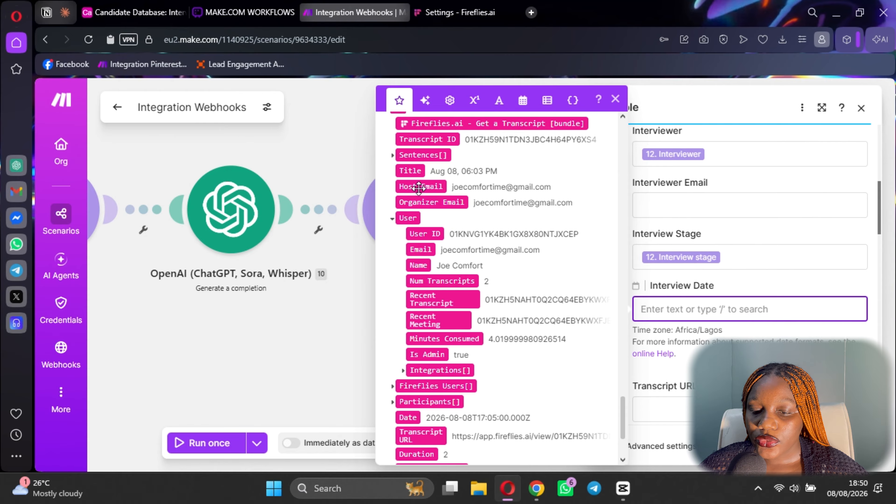
scroll(463, 303, down, 4)
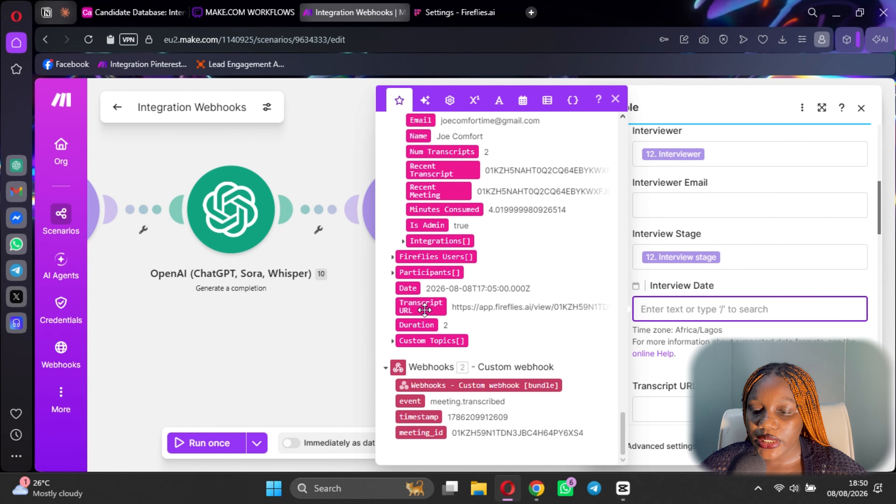
click(408, 288)
scroll(507, 336, up, 10)
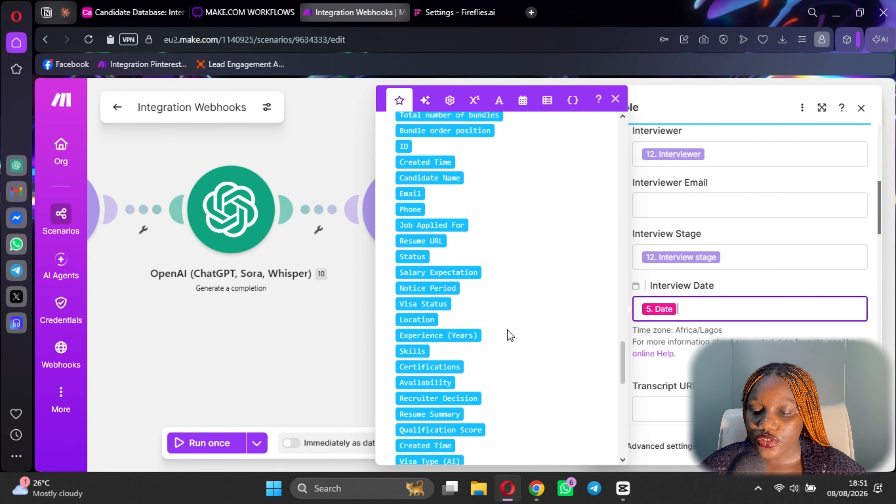
scroll(515, 332, down, 10)
click(684, 403)
scroll(459, 300, down, 2)
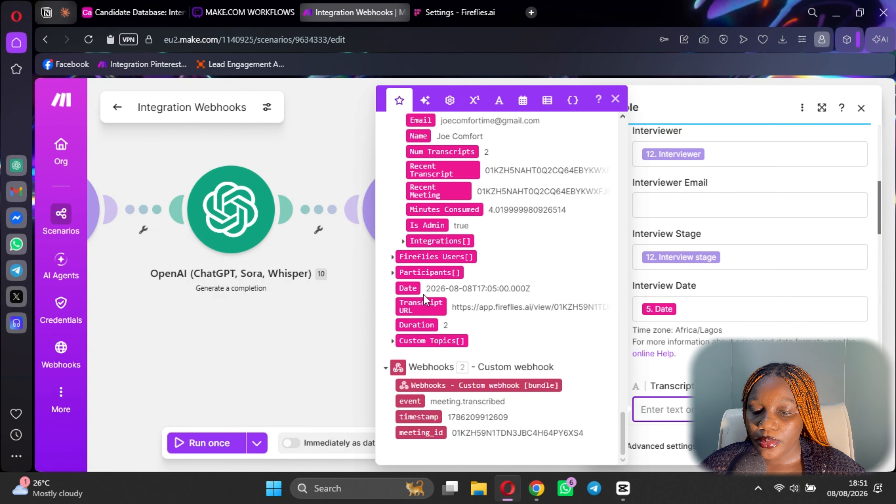
click(419, 306)
scroll(691, 205, down, 5)
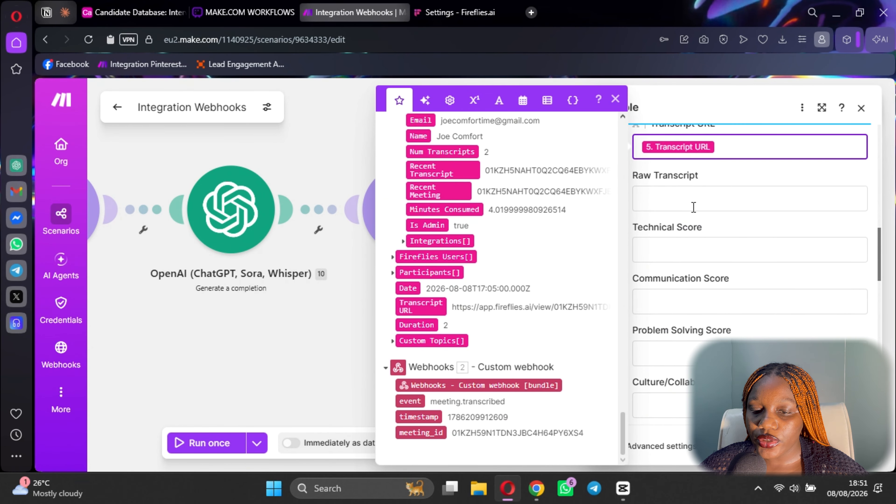
click(691, 199)
scroll(459, 282, up, 10)
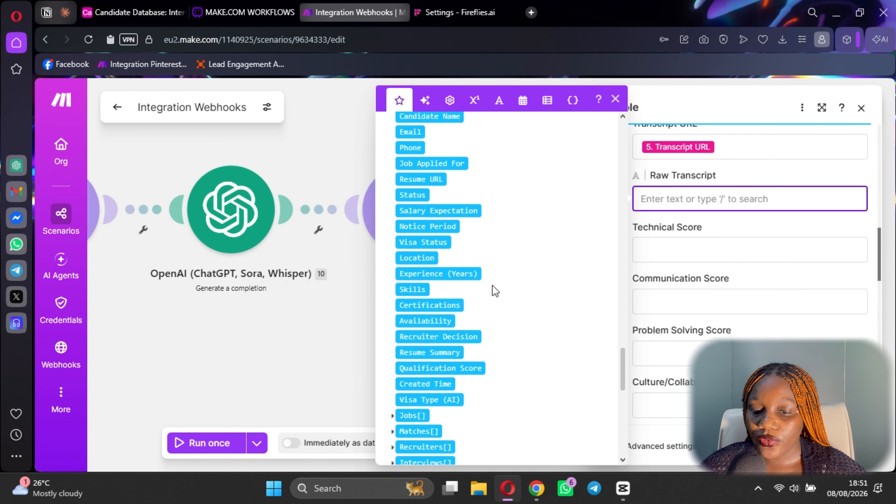
scroll(451, 269, up, 5)
click(408, 352)
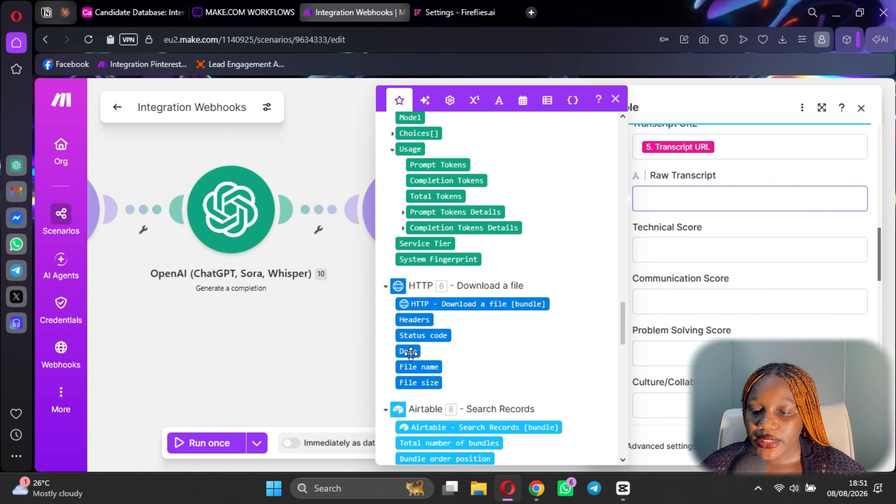
Map Competencies Technical ability into Technical Score, inspecting the signal lists along the way.
click(668, 261)
scroll(490, 294, up, 8)
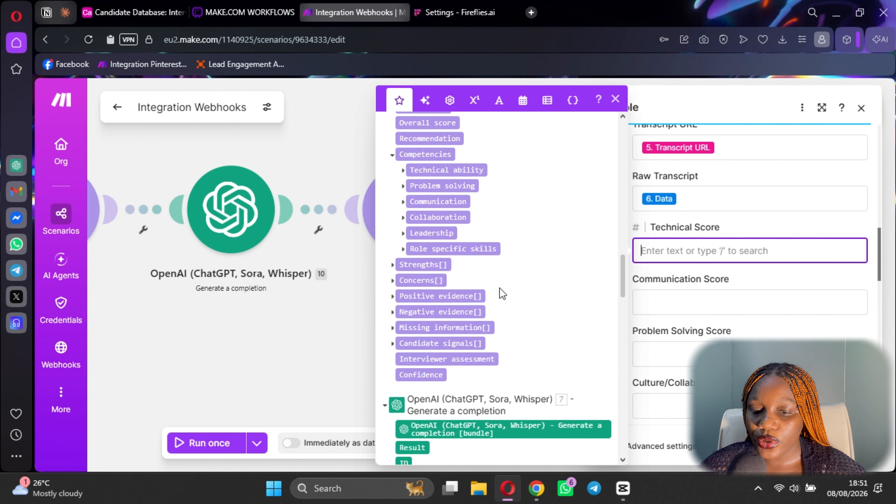
scroll(455, 337, up, 4)
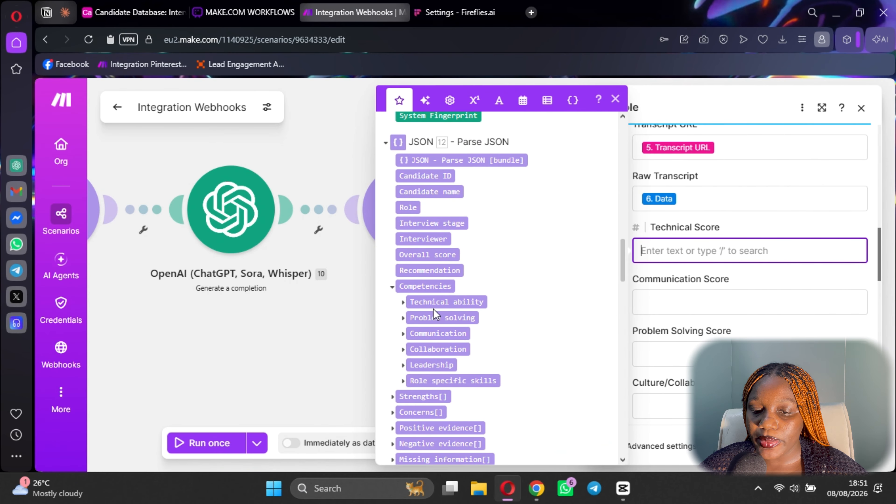
click(436, 304)
scroll(483, 323, up, 8)
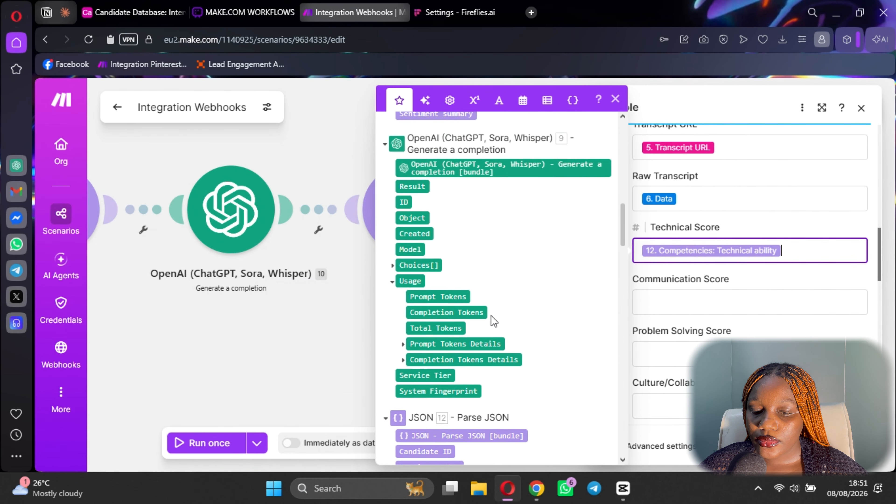
scroll(494, 321, up, 8)
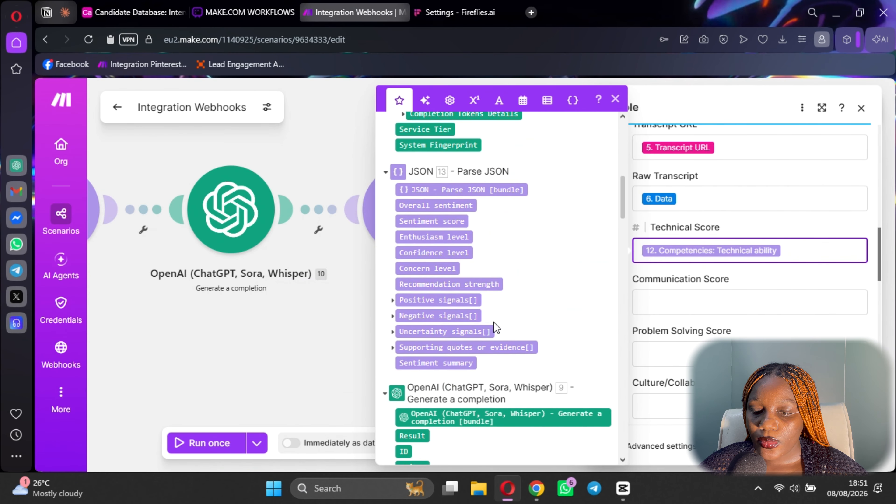
click(393, 301)
click(393, 301)
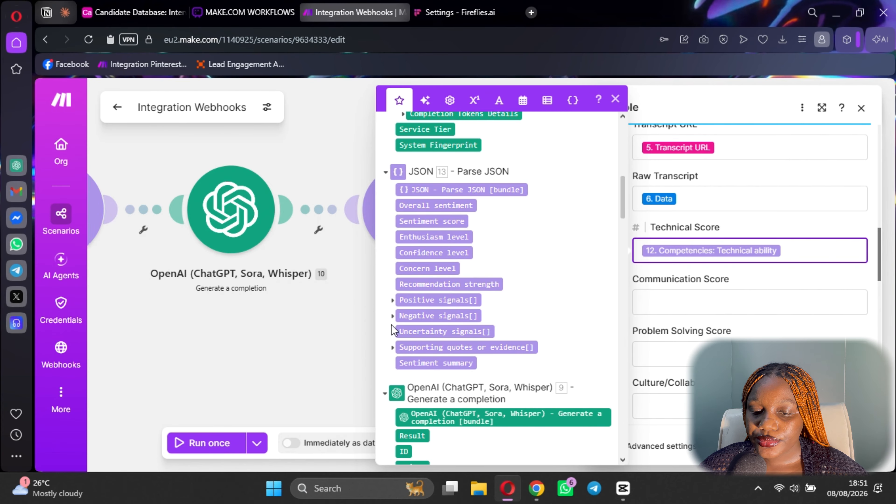
click(392, 332)
scroll(395, 339, down, 2)
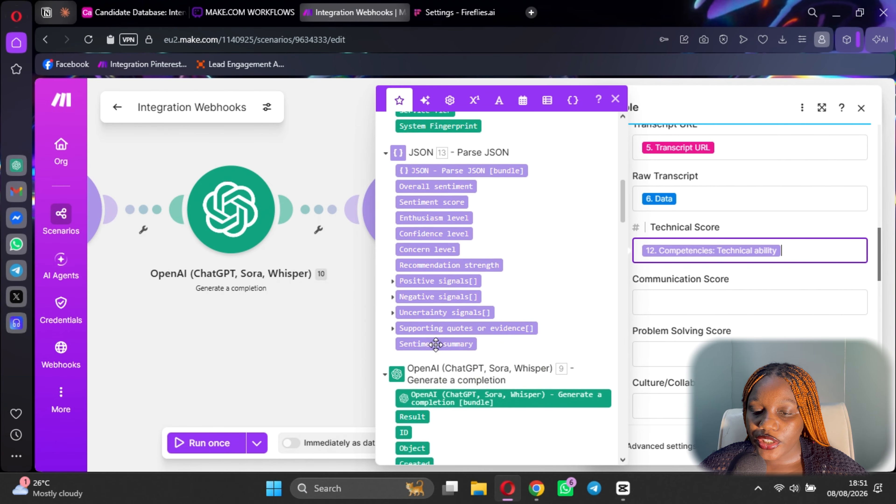
scroll(428, 209, up, 10)
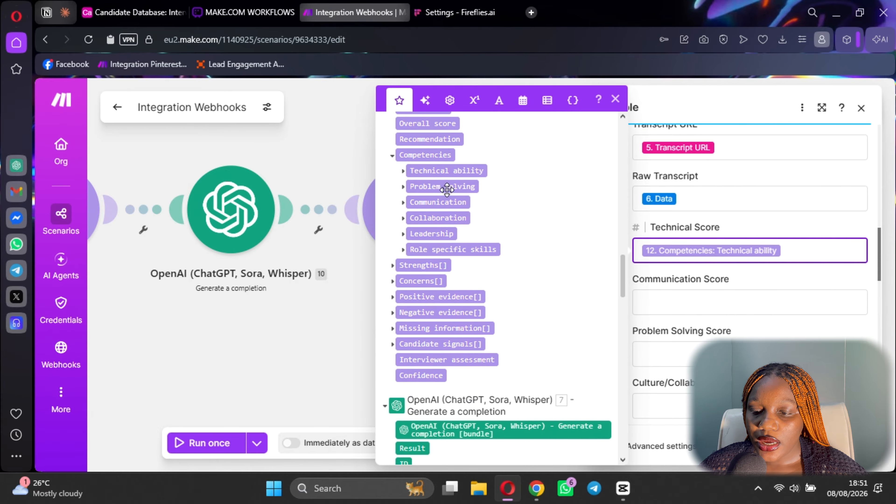
Map Competencies Communication, Problem solving and Collaboration into their matching score fields.
click(672, 295)
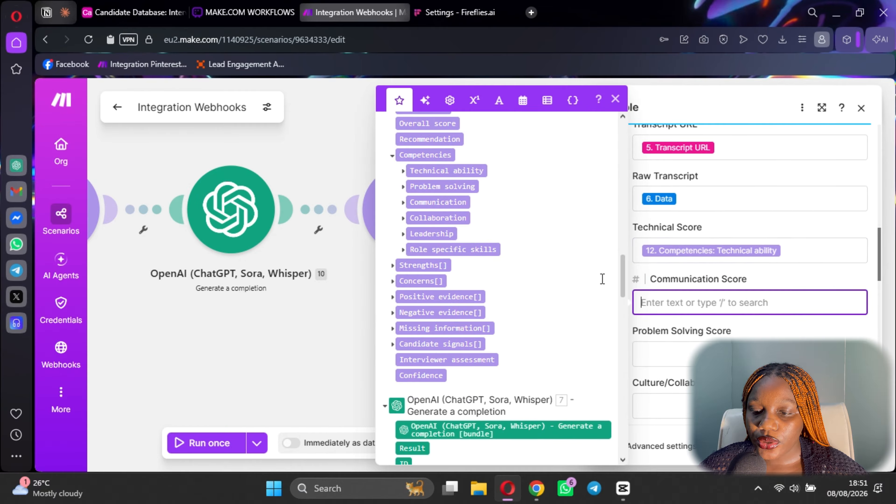
click(442, 202)
key(Tab)
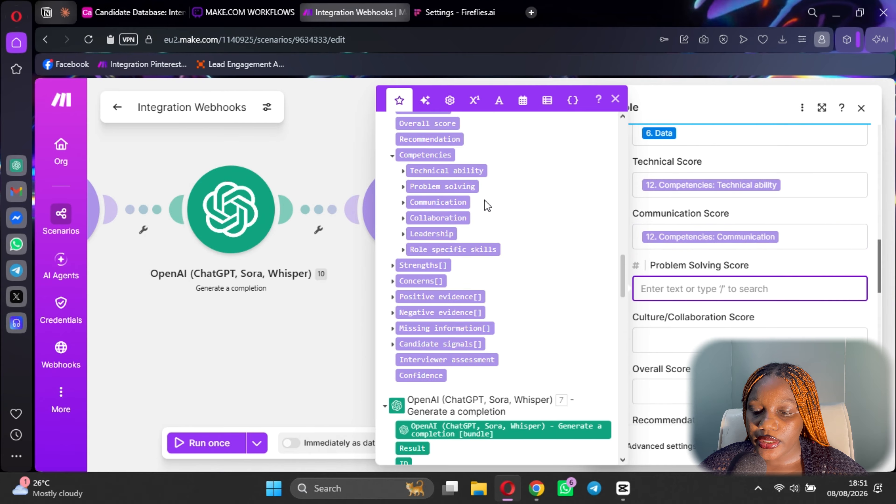
click(460, 186)
key(Tab)
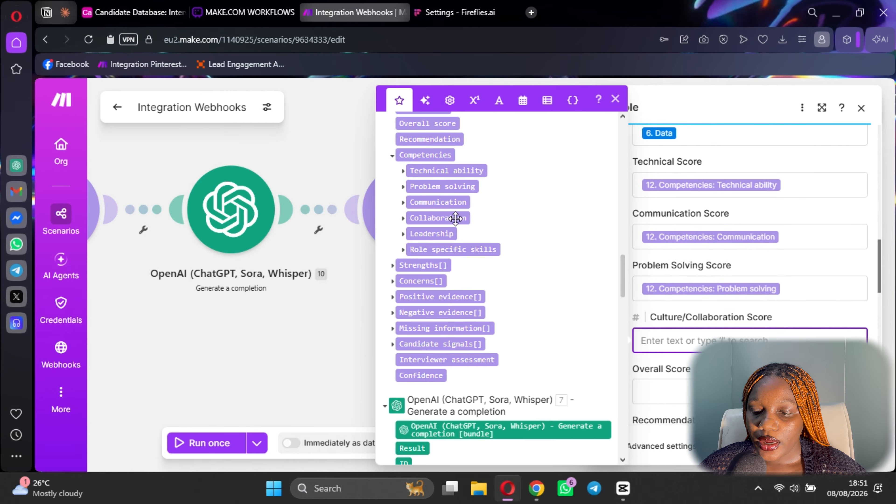
click(438, 218)
scroll(700, 284, down, 5)
Map Interviewer assessment into Recommendation and Sentiment score into Sentiment, leaving Overall Score empty.
click(666, 203)
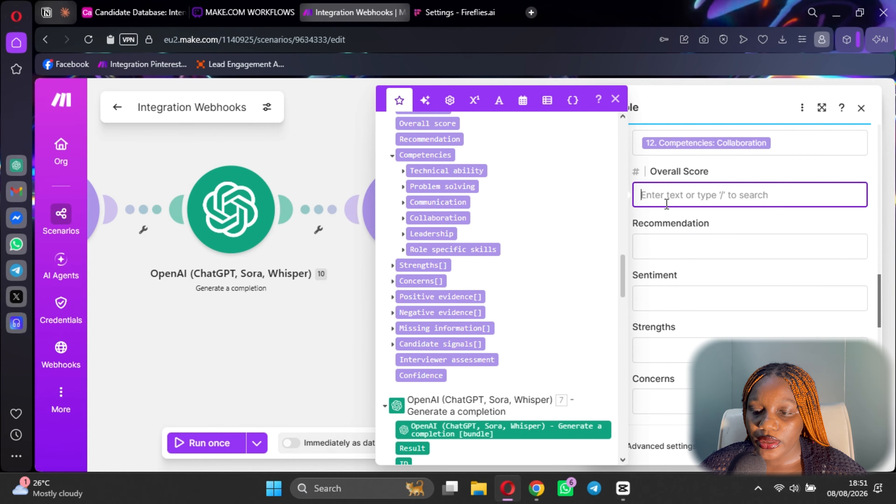
click(697, 253)
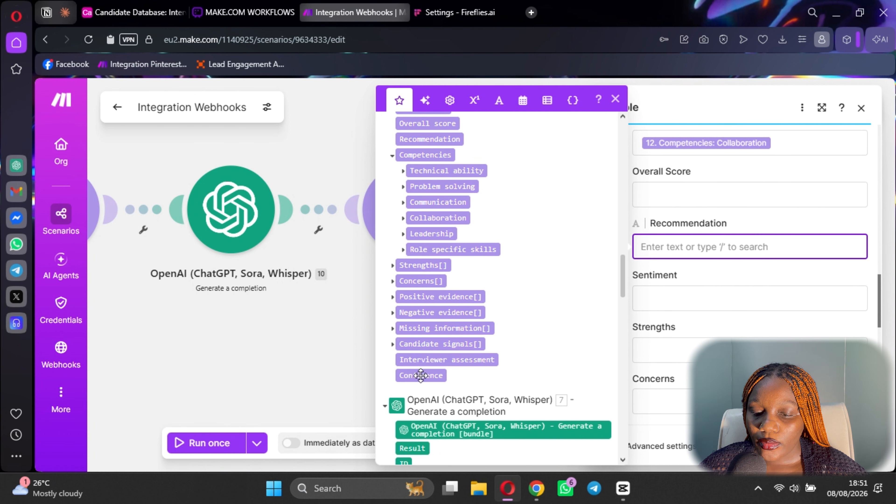
click(460, 359)
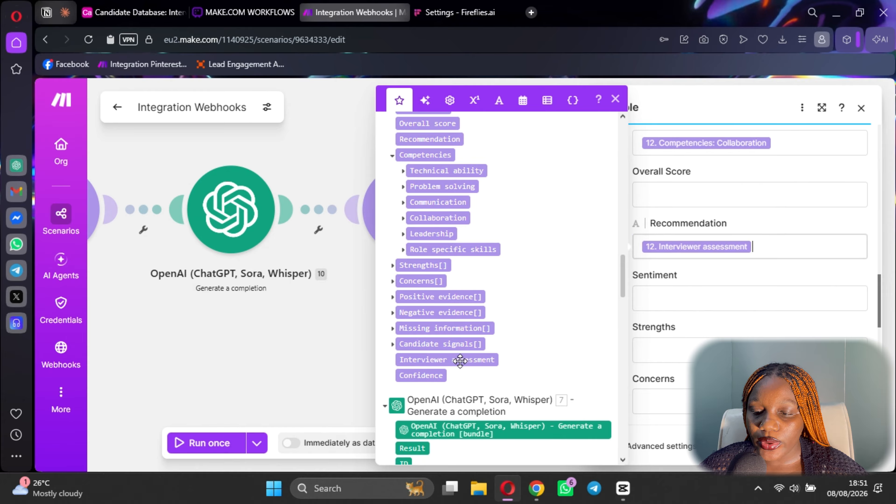
click(672, 299)
scroll(491, 385, down, 2)
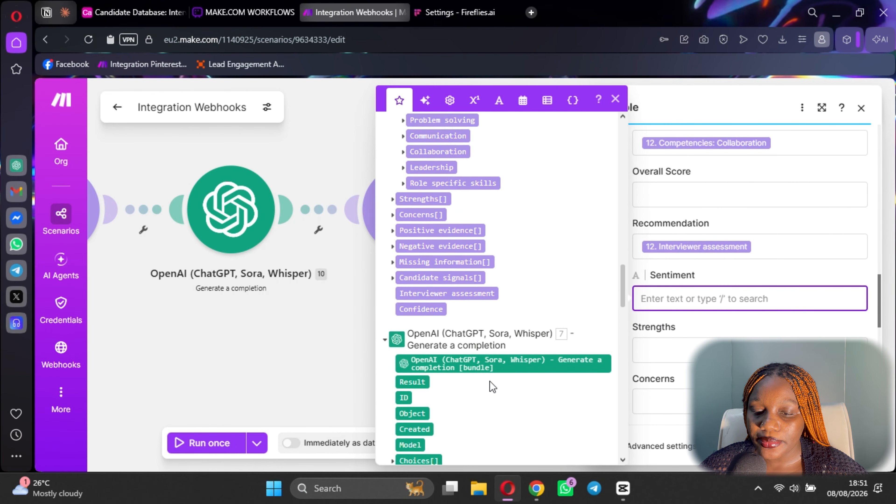
scroll(494, 377, up, 4)
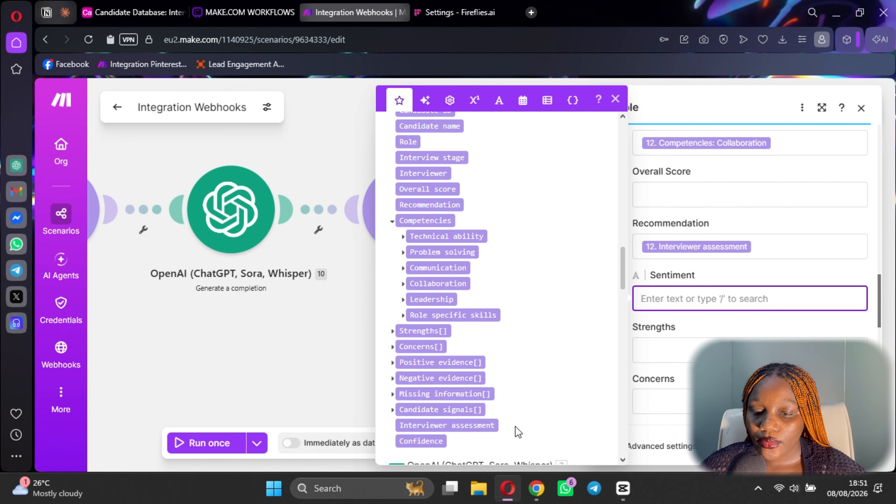
scroll(519, 424, down, 6)
scroll(471, 347, up, 3)
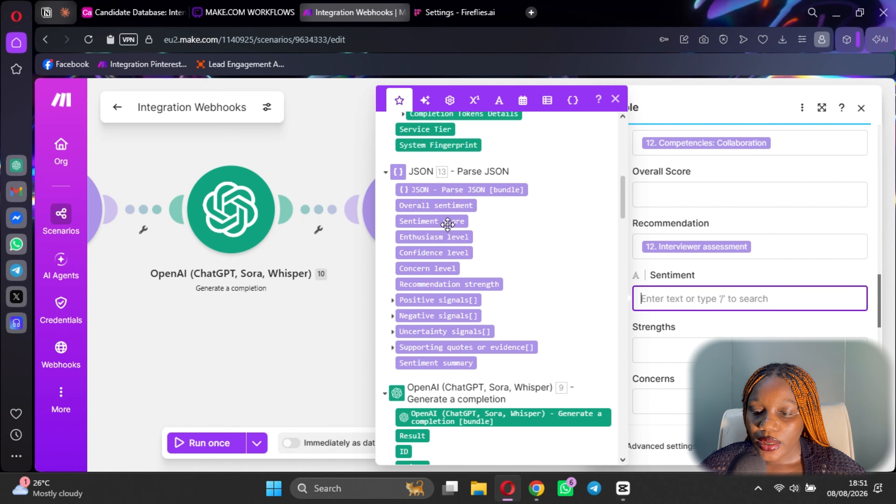
click(432, 221)
Map Positive signals[] into Strengths and Negative signals[] into Concerns.
scroll(698, 303, down, 2)
click(681, 276)
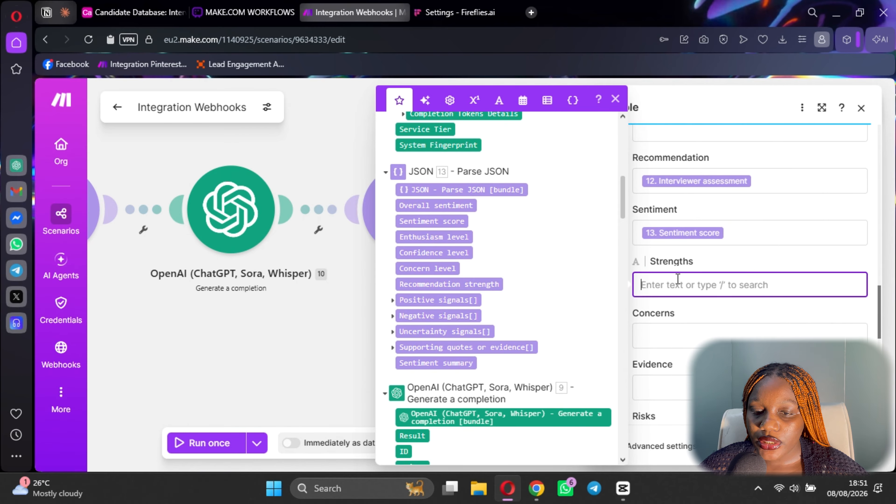
scroll(537, 303, down, 4)
scroll(455, 272, up, 5)
scroll(467, 303, down, 2)
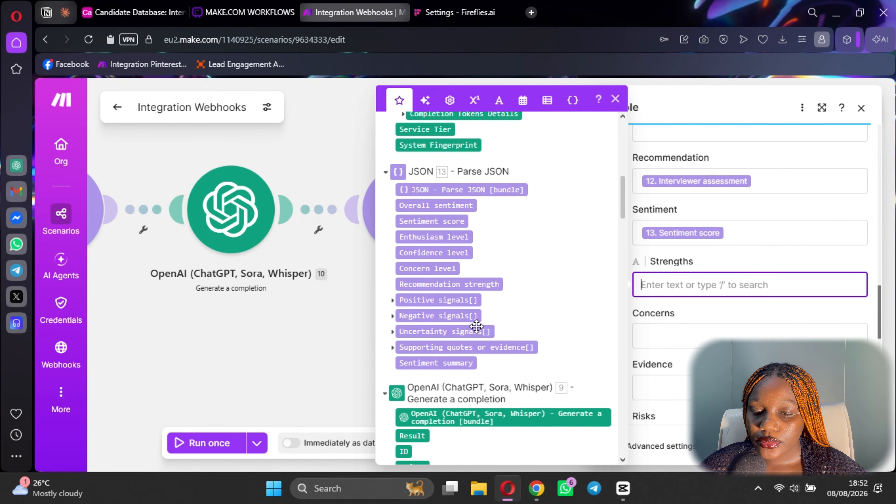
scroll(452, 320, up, 12)
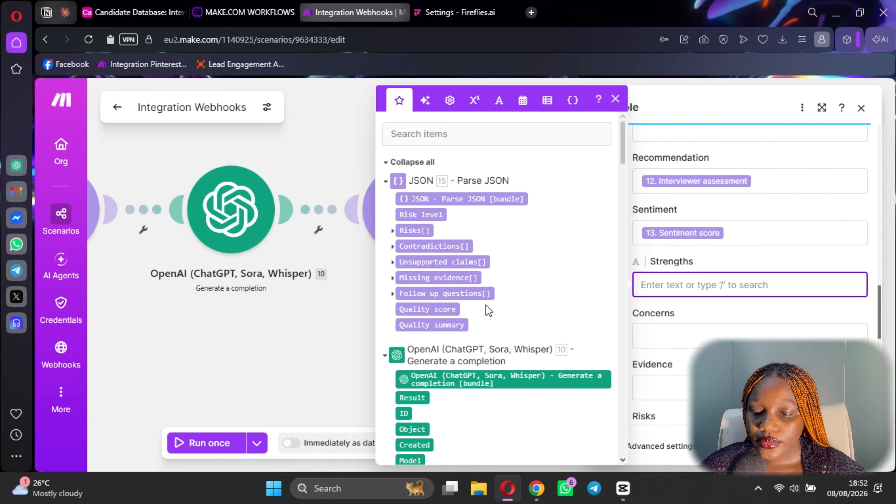
scroll(677, 302, down, 4)
scroll(513, 288, down, 18)
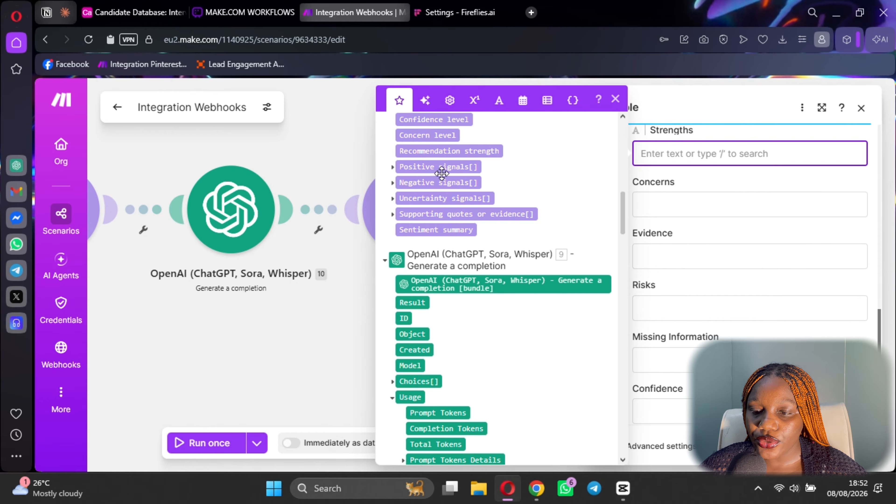
drag(442, 168, 684, 153)
click(709, 203)
click(455, 182)
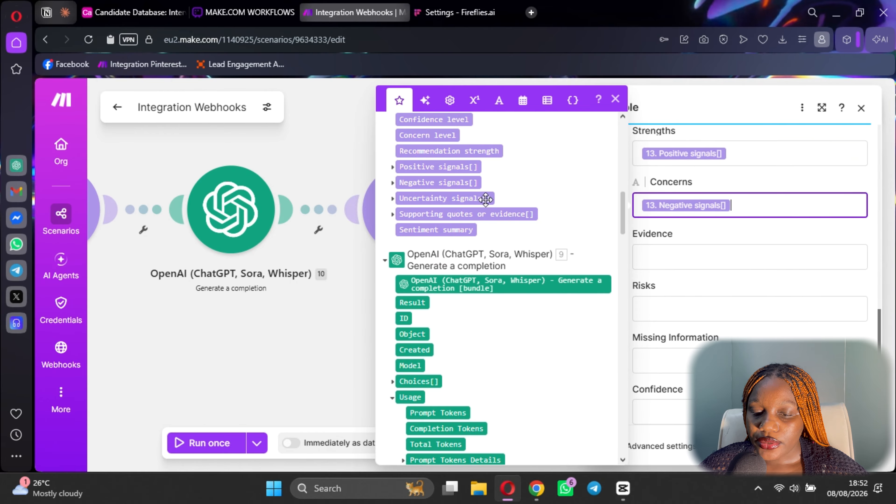
Map Supporting quotes or evidence[] into the Evidence field.
scroll(511, 311, down, 15)
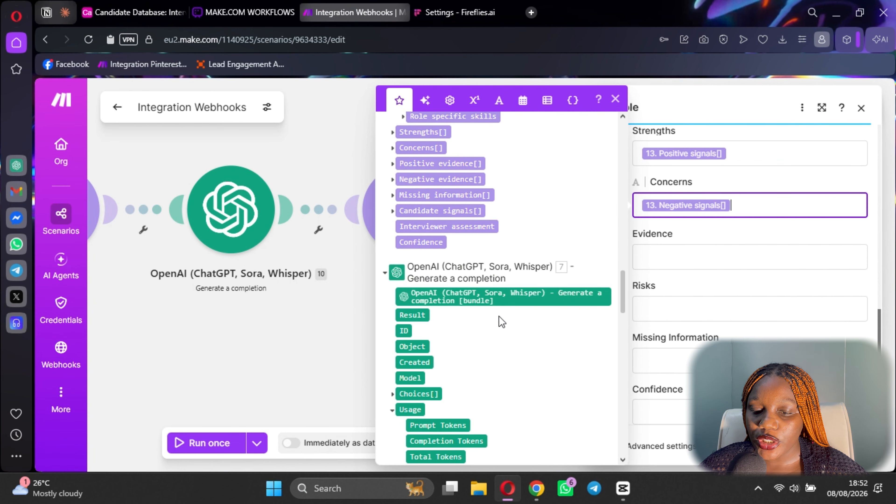
scroll(508, 314, up, 2)
scroll(469, 272, down, 2)
scroll(497, 280, up, 2)
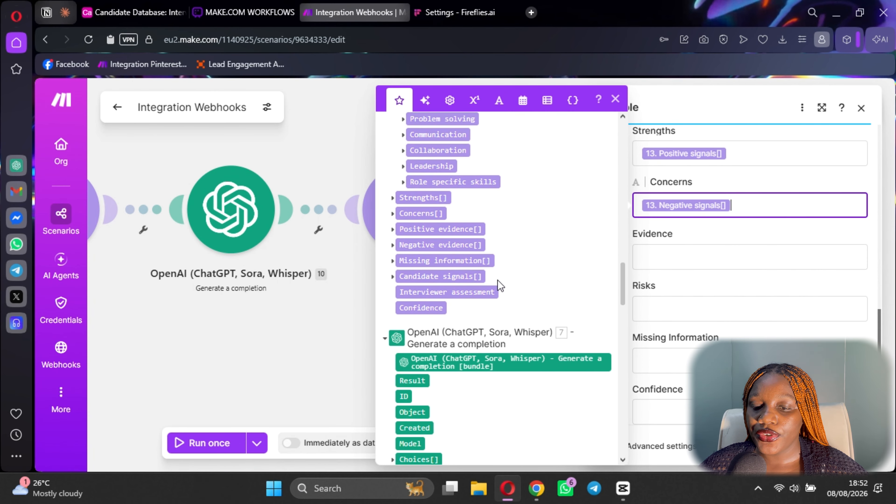
click(703, 254)
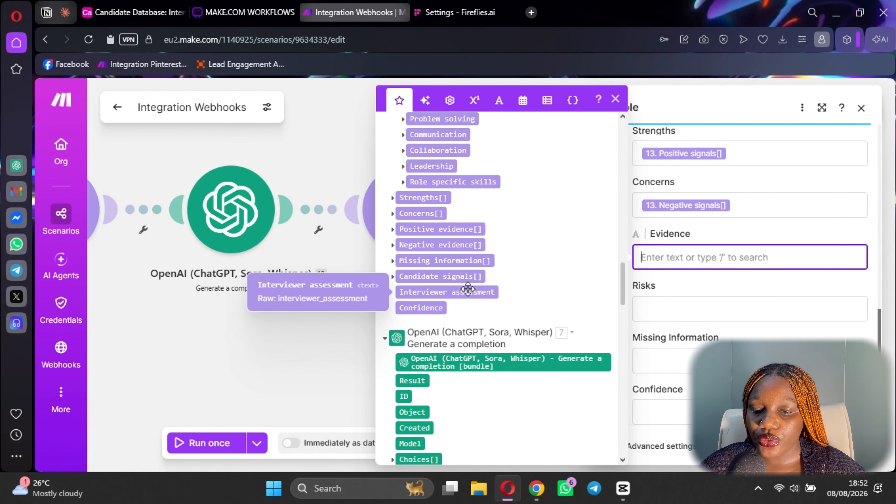
scroll(468, 290, up, 1)
scroll(473, 318, down, 15)
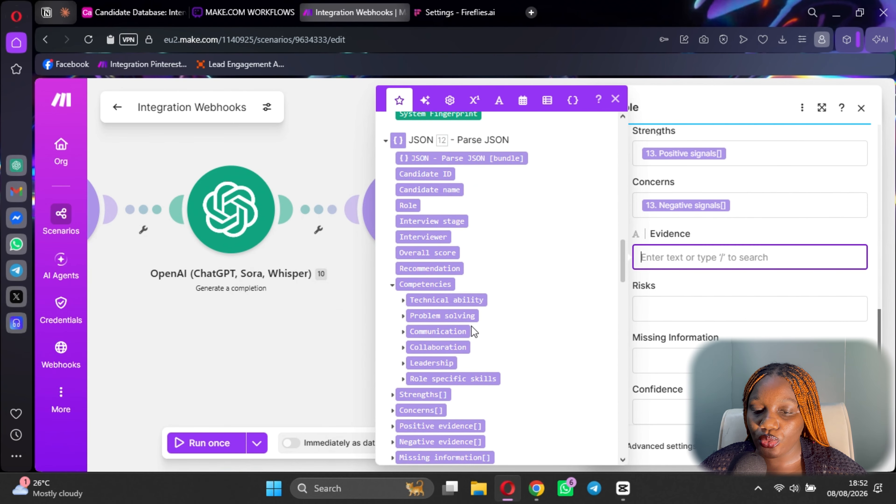
scroll(473, 329, down, 5)
scroll(461, 306, up, 4)
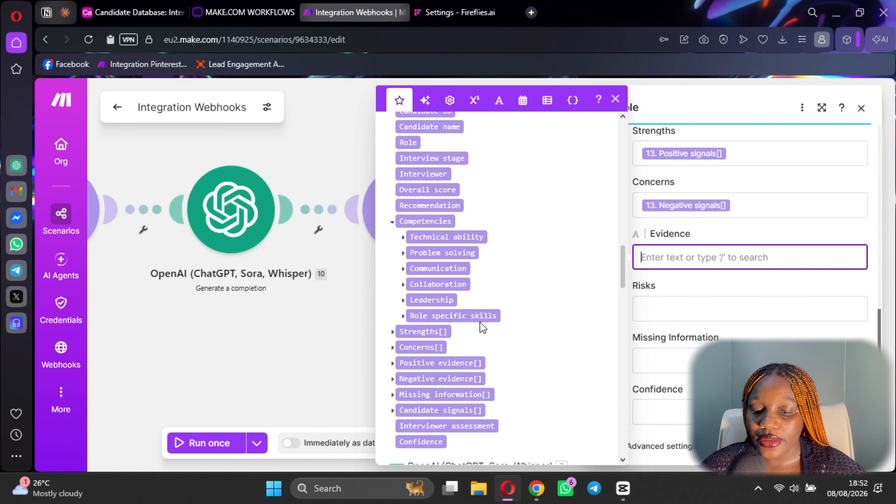
scroll(482, 328, down, 10)
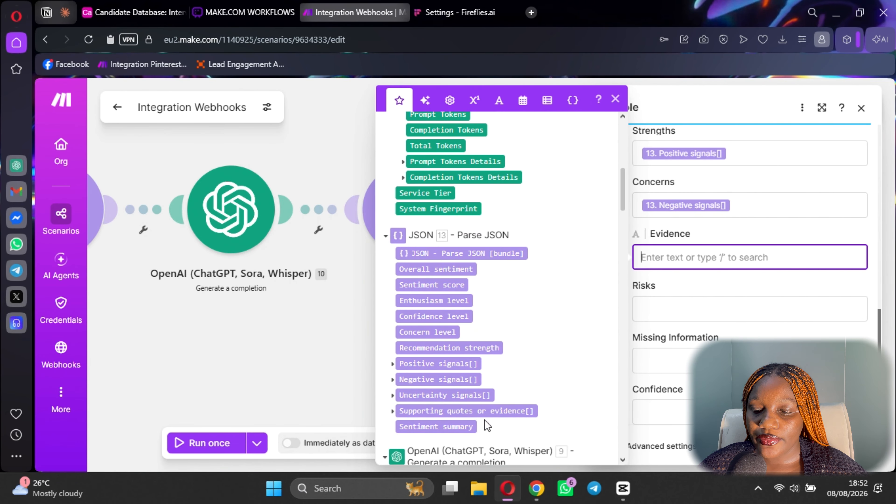
click(460, 411)
Map JSON Risks[] into Risks, Missing information[] into Missing Information, and Confidence into Confidence.
click(700, 306)
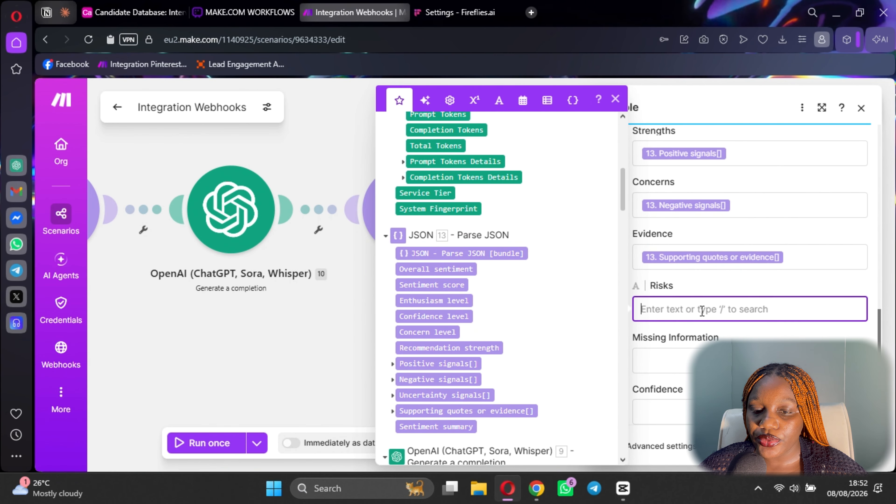
scroll(520, 388, up, 1)
scroll(489, 320, up, 10)
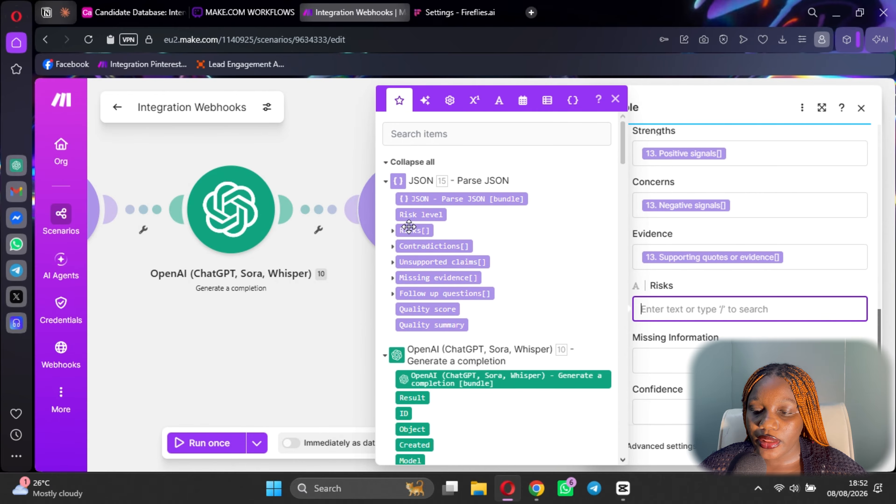
click(413, 230)
key(Tab)
scroll(482, 357, down, 8)
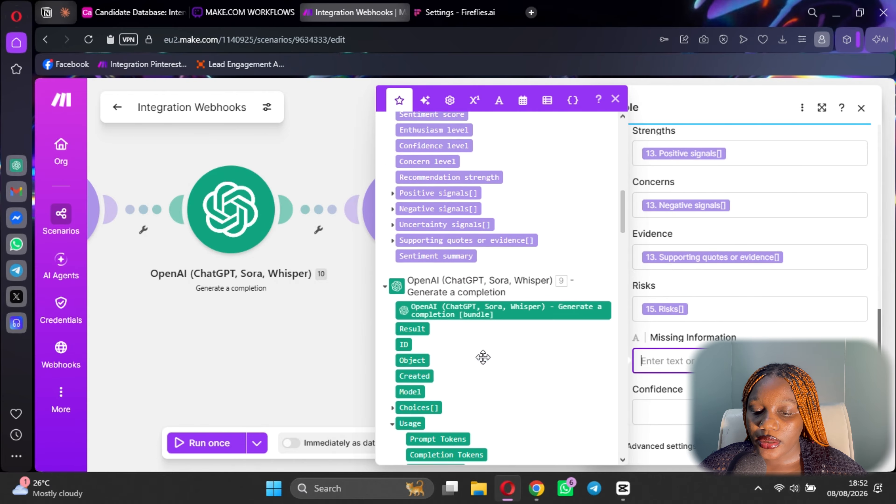
scroll(466, 357, down, 10)
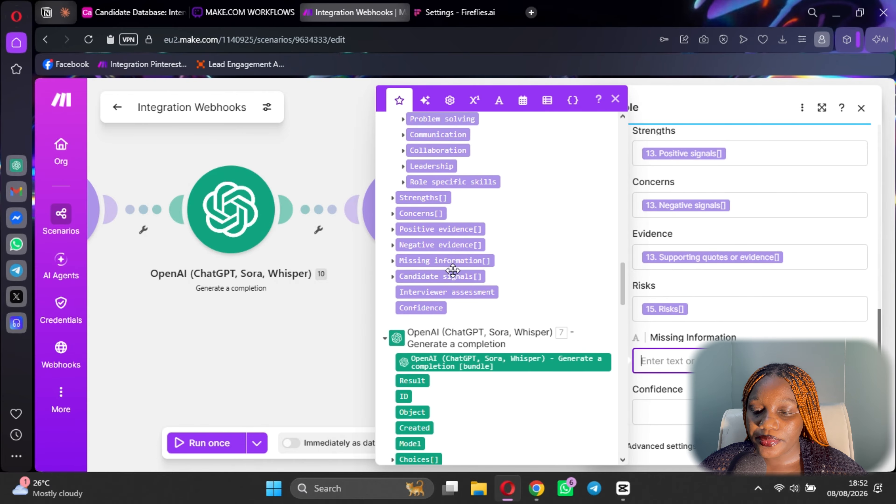
click(473, 262)
scroll(741, 247, down, 3)
click(678, 282)
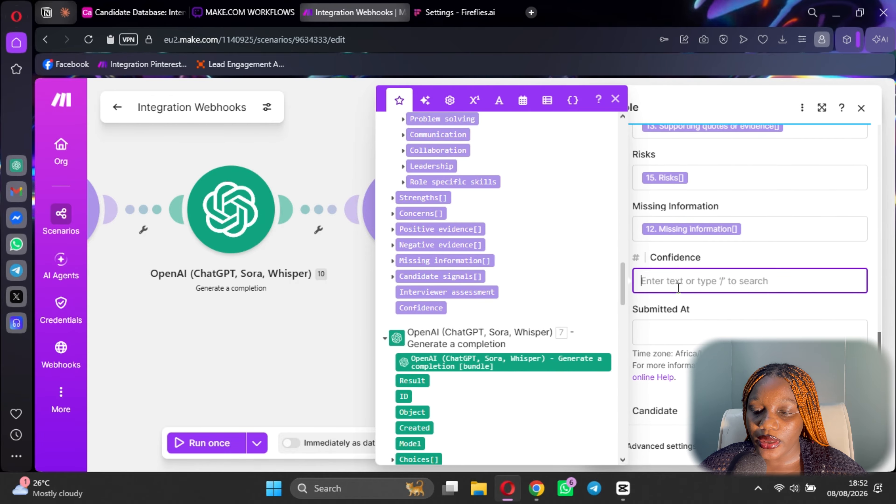
click(429, 314)
key(Tab)
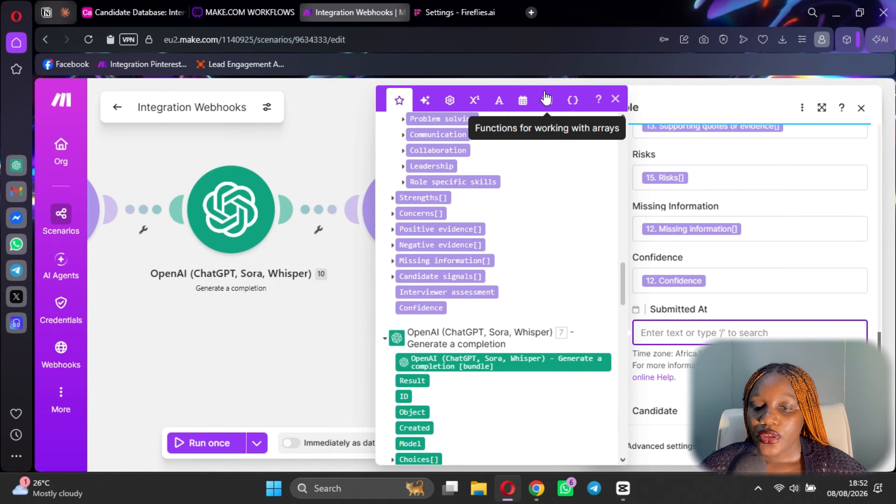
Set Submitted At to the 'now' date-and-time value.
click(551, 104)
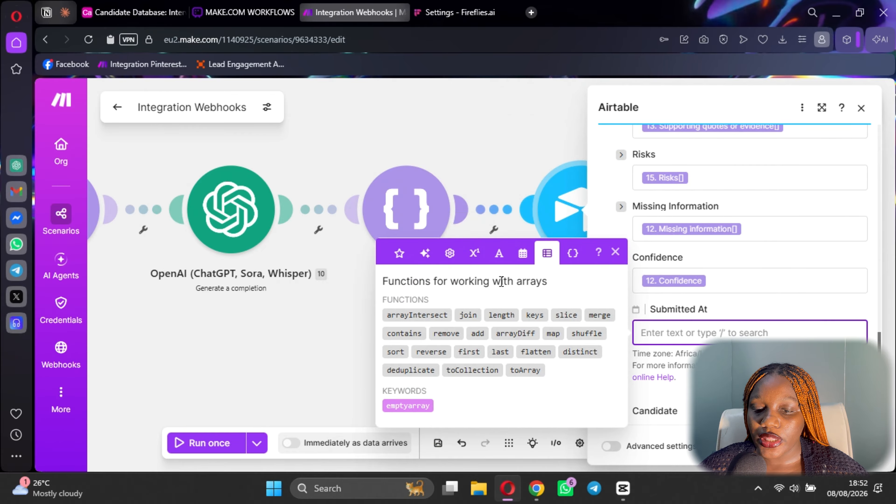
click(525, 261)
scroll(524, 275, down, 1)
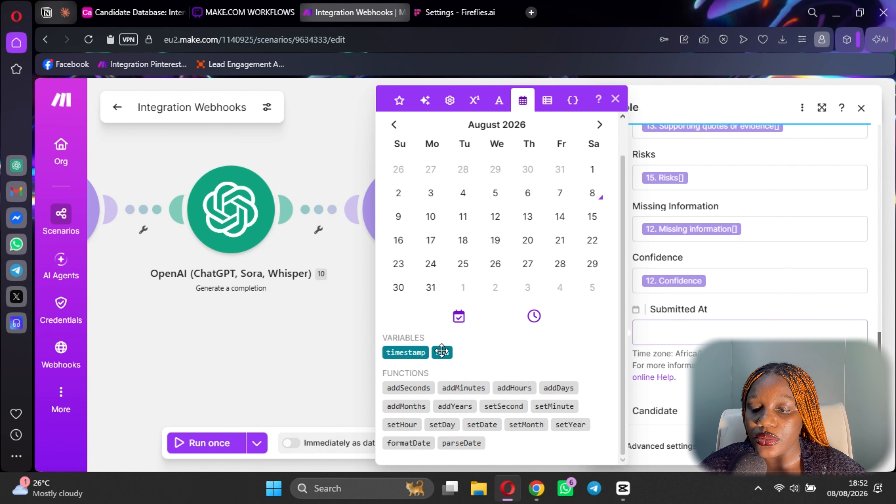
click(442, 353)
scroll(699, 330, down, 3)
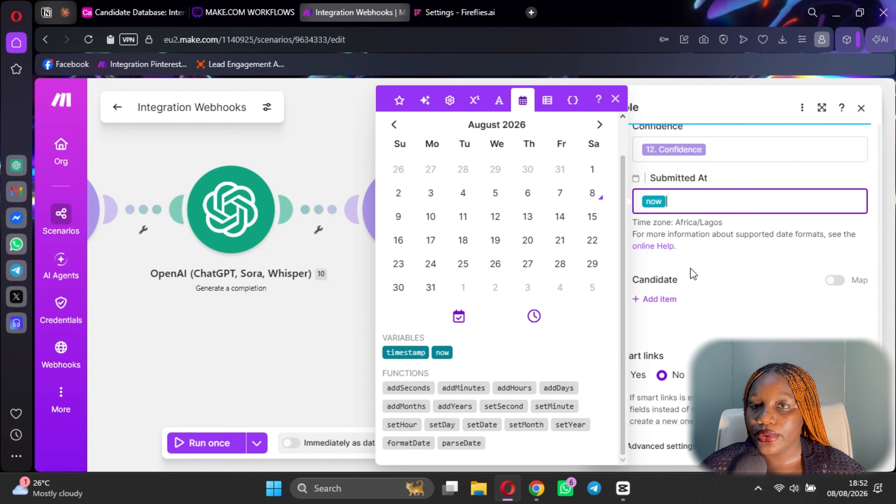
Add a single Record ID item under Candidate, removing the extra empty entry.
click(668, 300)
scroll(730, 322, down, 2)
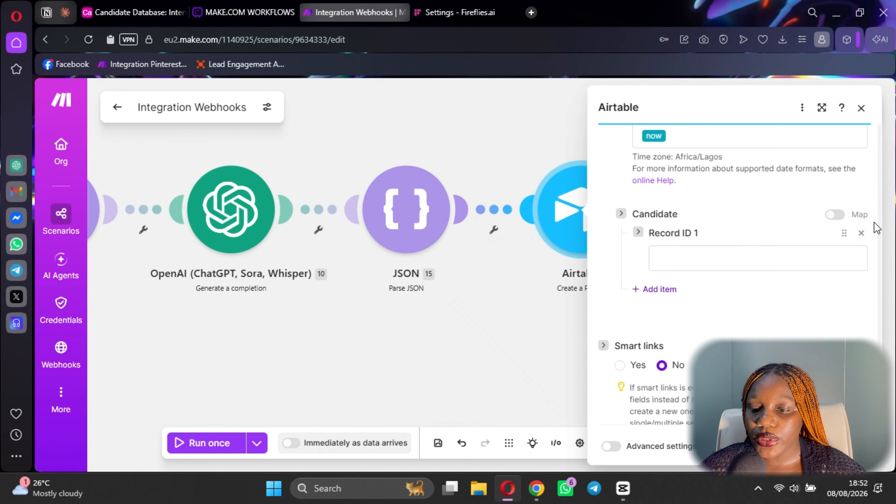
click(862, 234)
scroll(646, 276, up, 3)
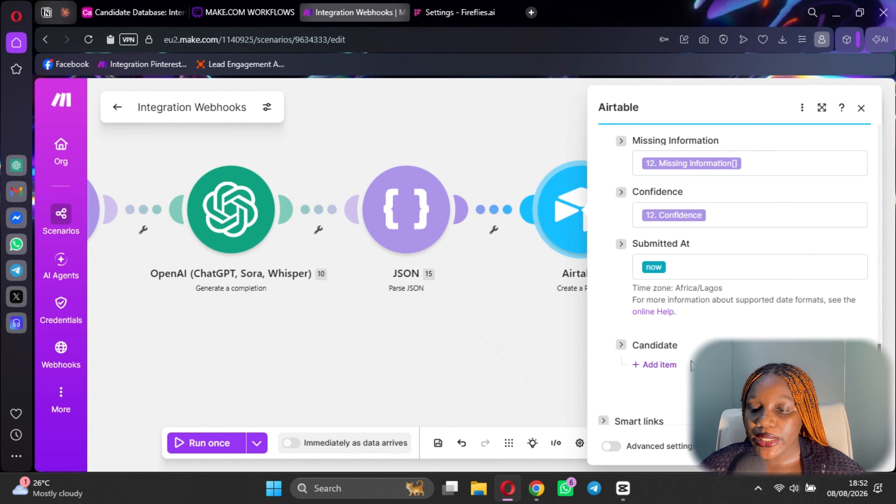
scroll(732, 301, up, 15)
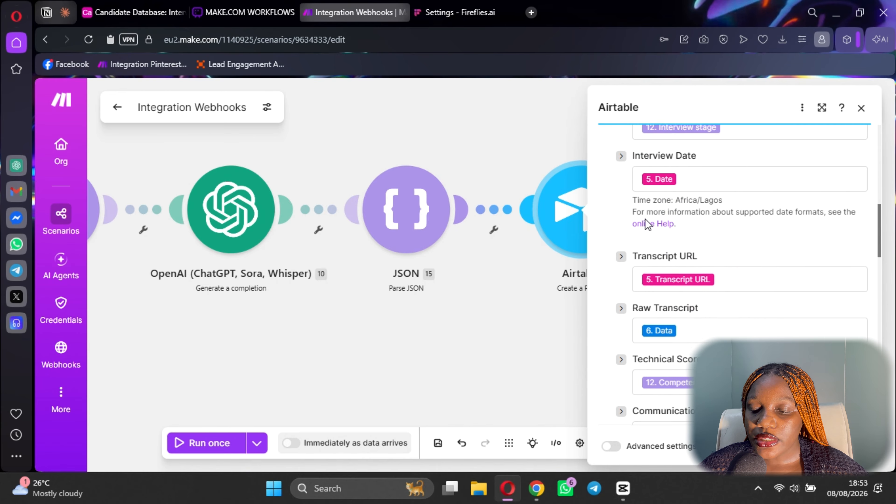
scroll(648, 224, up, 1)
scroll(722, 320, down, 20)
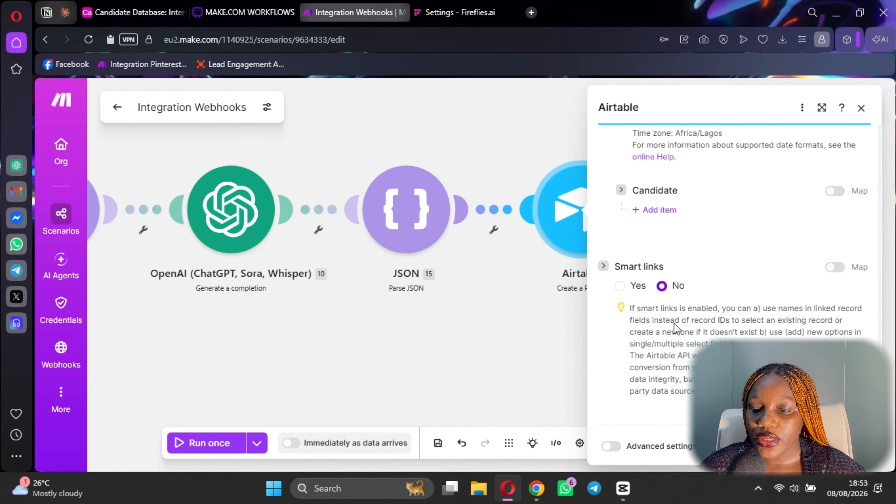
click(658, 209)
click(680, 237)
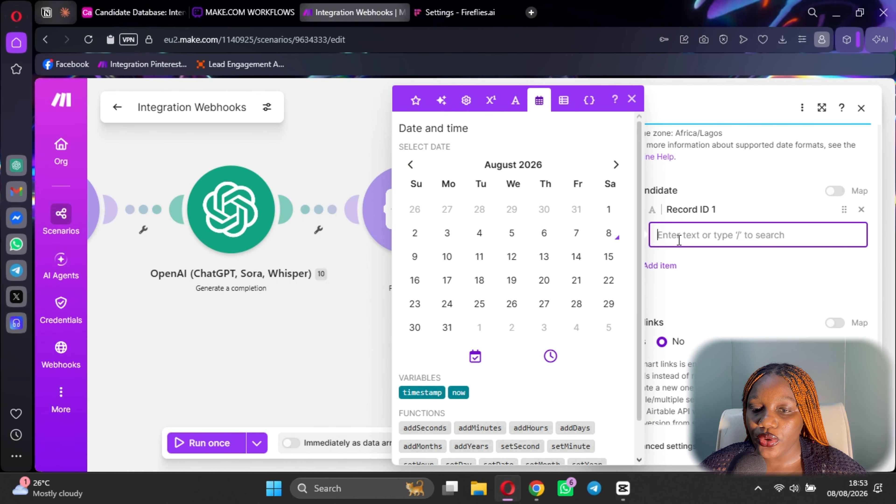
scroll(530, 318, down, 1)
Map Candidate's Record ID to the Airtable Search Records ID (8. ID) and close the module.
click(416, 100)
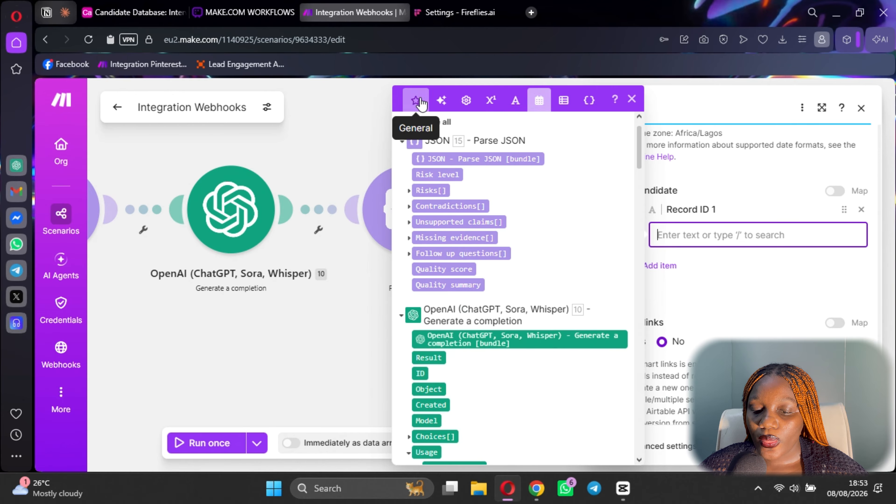
scroll(497, 288, down, 3)
scroll(494, 318, up, 4)
scroll(494, 322, down, 15)
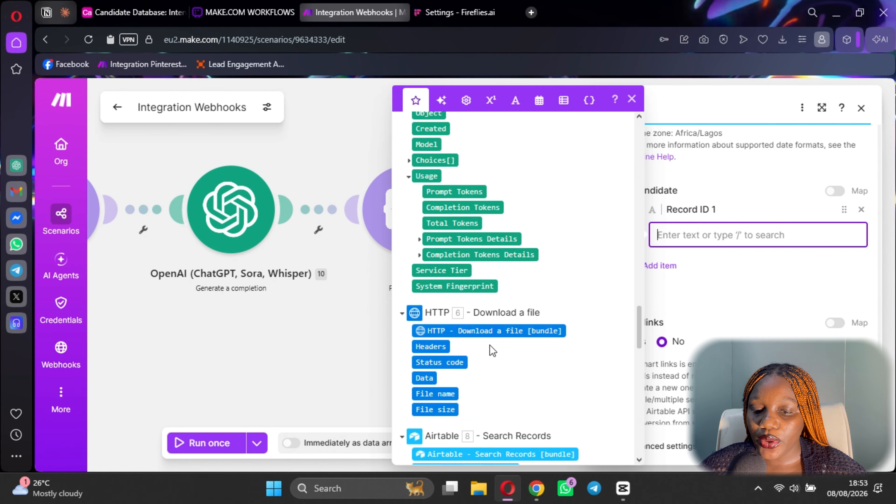
scroll(457, 279, up, 5)
click(426, 300)
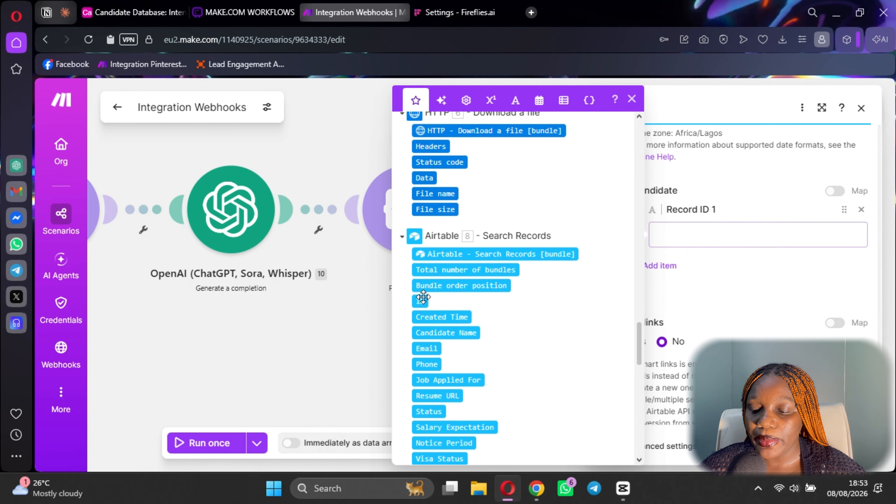
scroll(752, 286, up, 4)
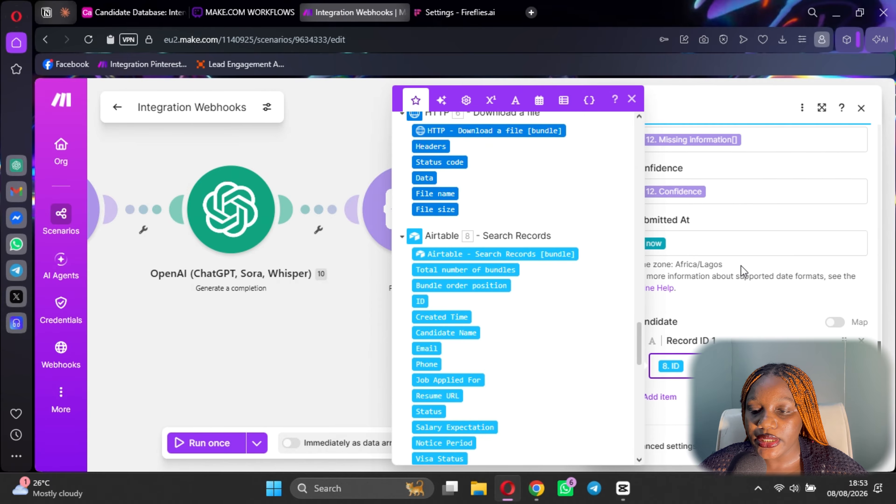
click(739, 286)
scroll(737, 286, up, 15)
scroll(737, 286, up, 3)
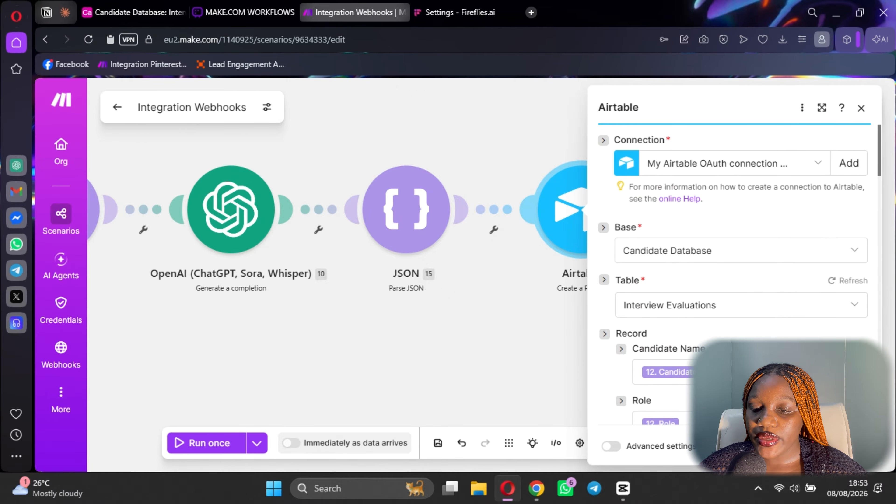
key(Escape)
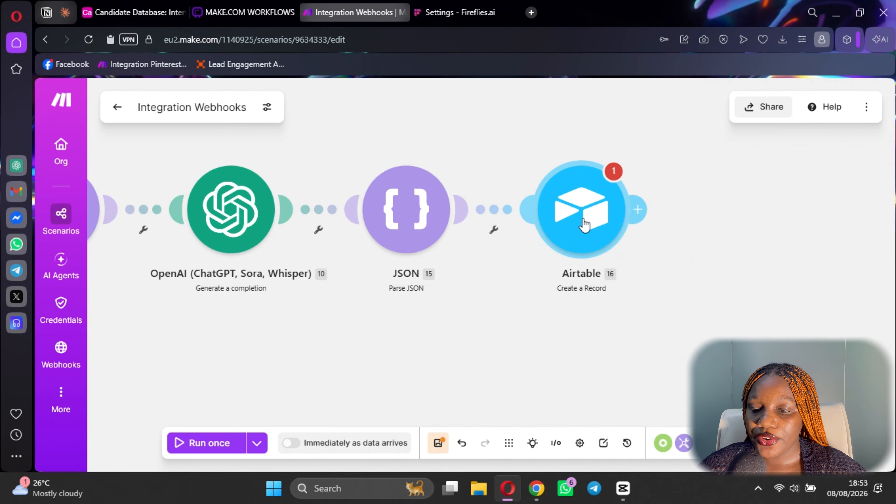
Recheck the Airtable Create a Record settings, save the scenario, and add a module after Airtable.
click(582, 226)
scroll(734, 282, down, 5)
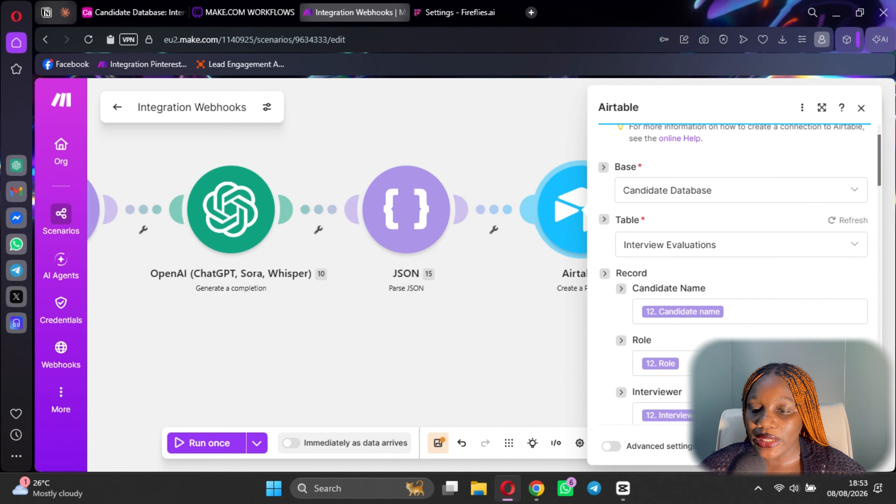
key(Escape)
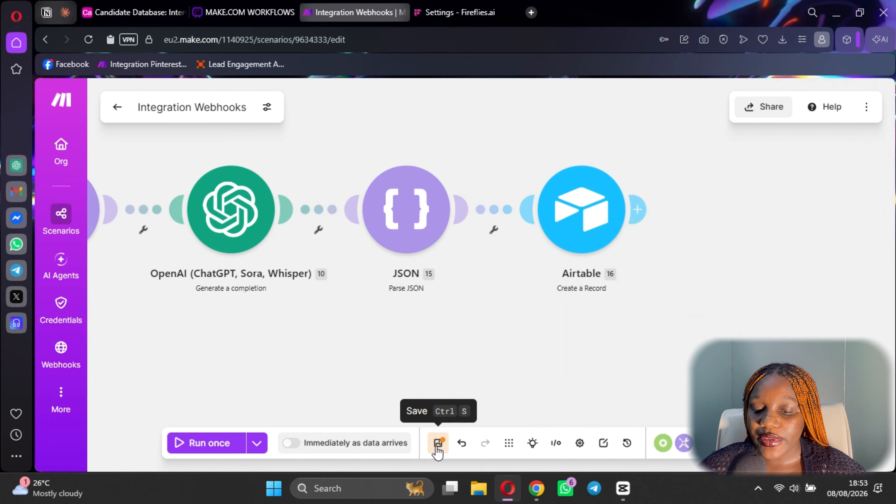
click(438, 443)
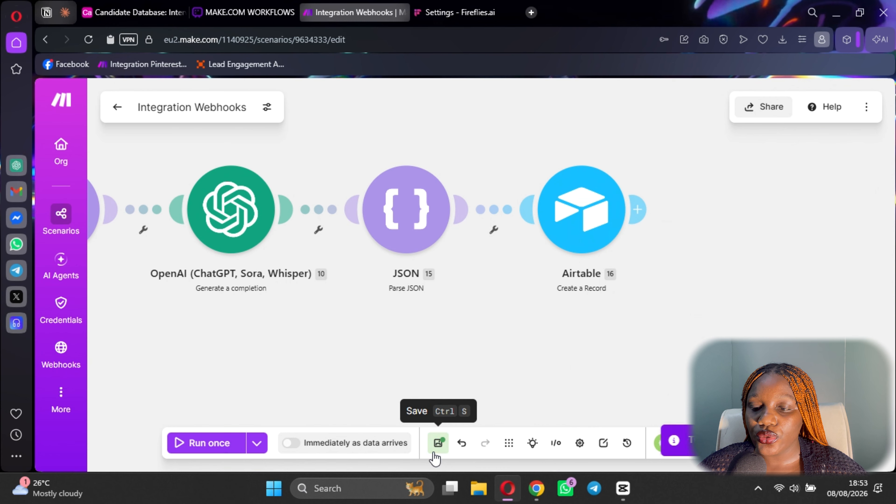
click(639, 209)
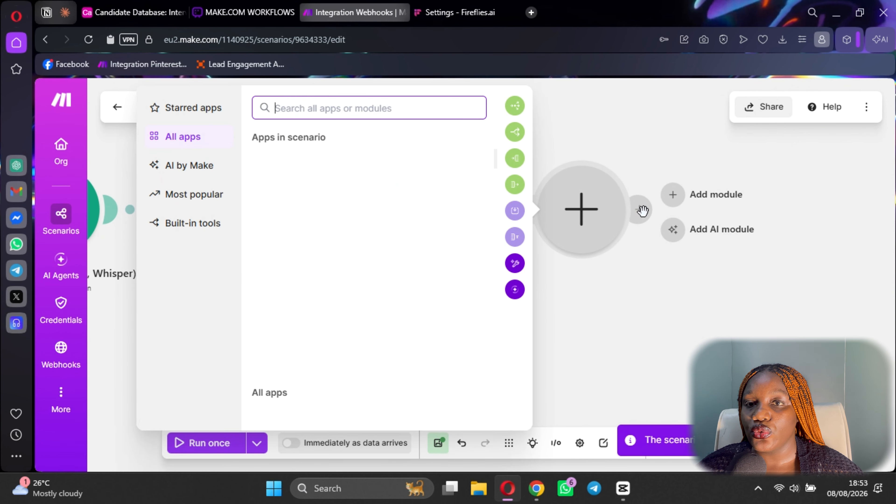
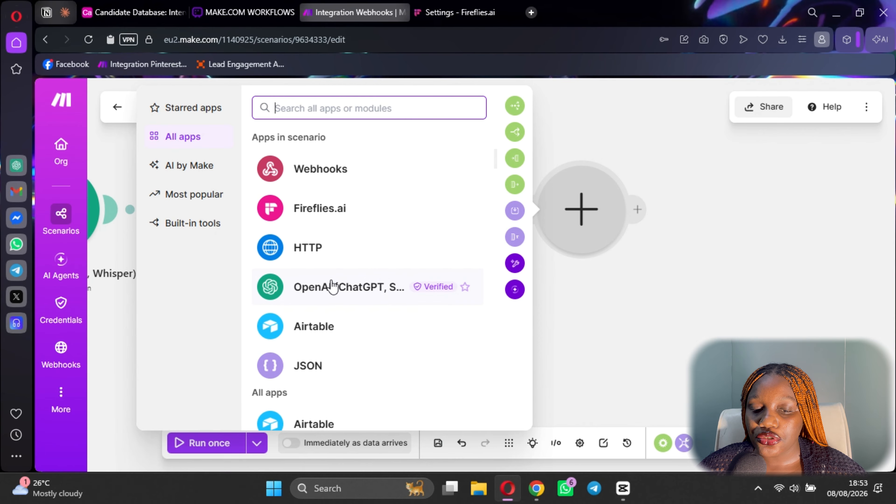
Add an OpenAI Generate a completion module after the Airtable step.
click(344, 291)
scroll(338, 311, down, 5)
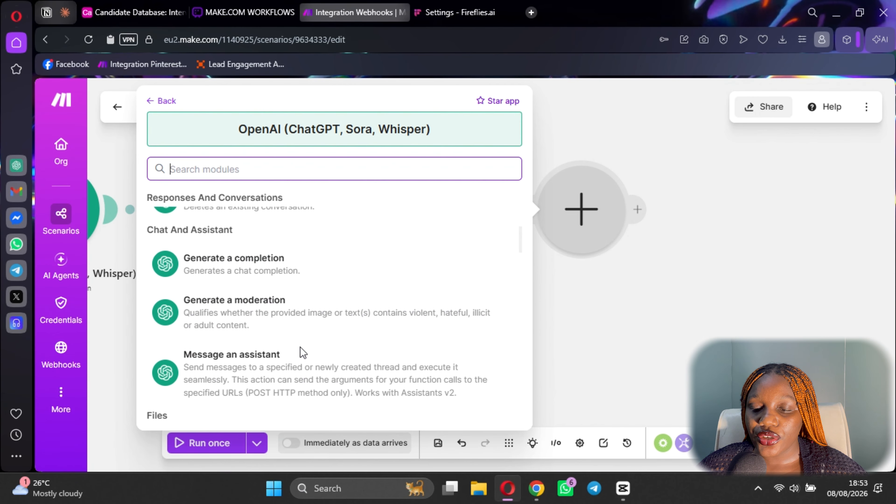
click(296, 276)
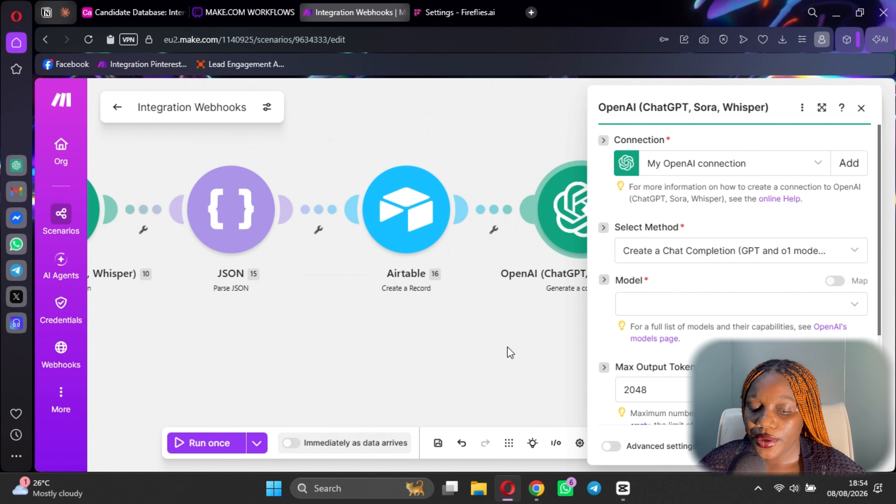
click(510, 354)
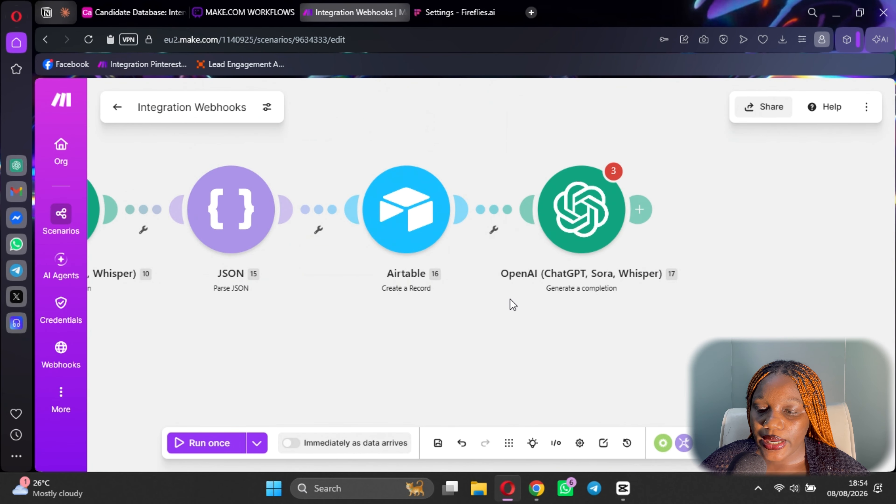
Set the OpenAI completion module's model to o4-mini.
click(575, 233)
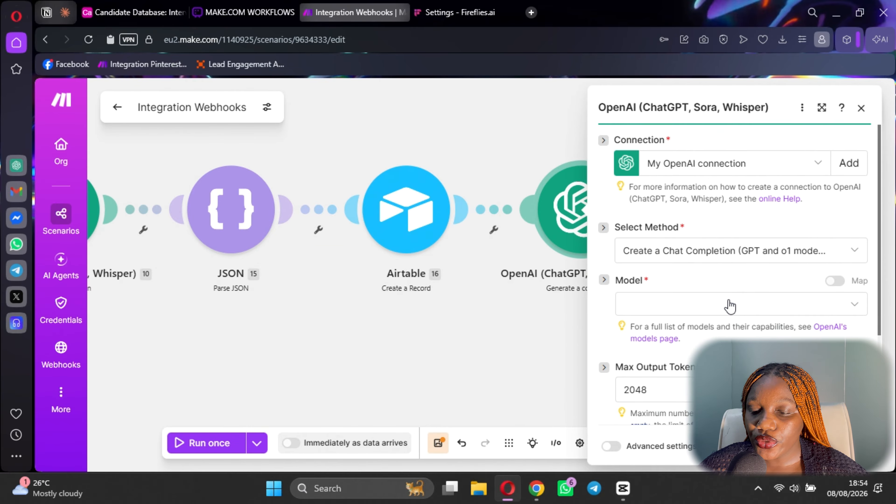
click(732, 305)
scroll(678, 261, down, 5)
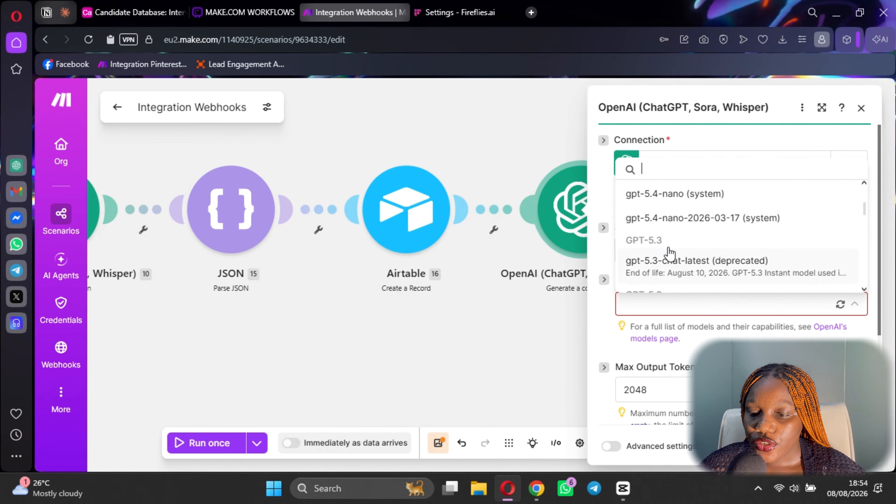
scroll(669, 253, down, 6)
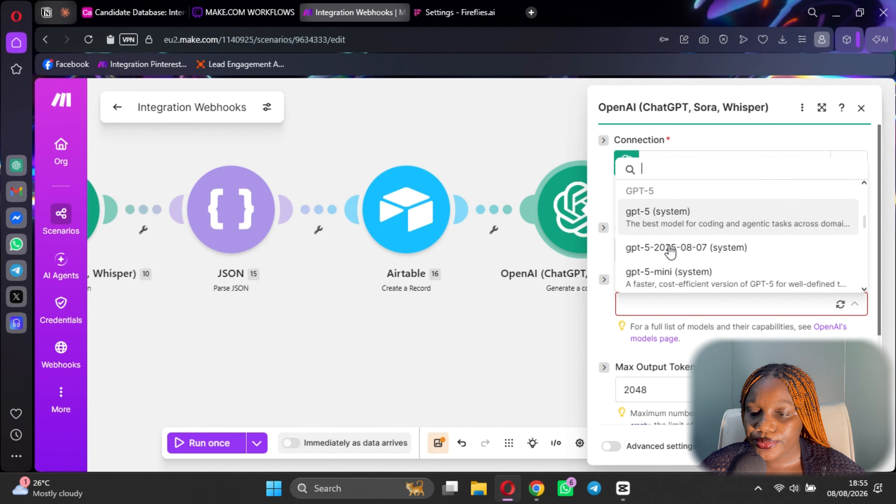
scroll(672, 252, down, 8)
scroll(663, 247, up, 2)
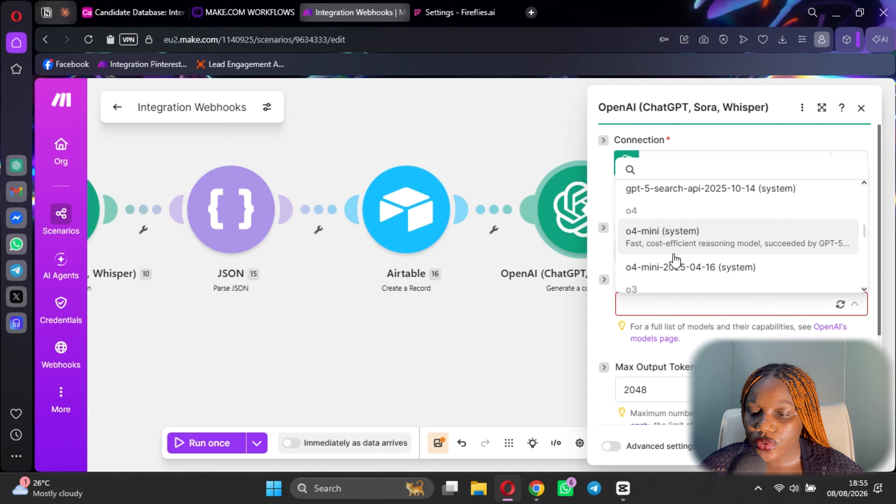
click(663, 236)
scroll(683, 276, down, 2)
scroll(670, 247, down, 2)
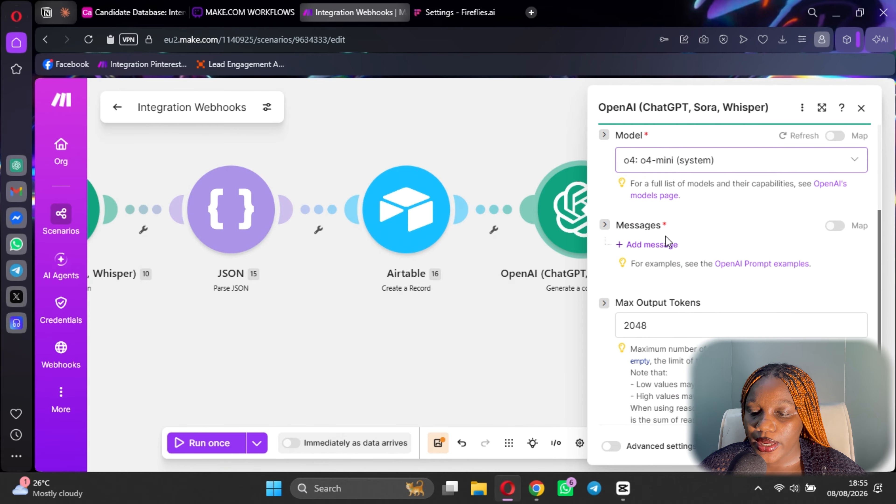
Add a Developer / System message and paste the report-writing prompt into its text.
click(669, 245)
click(698, 290)
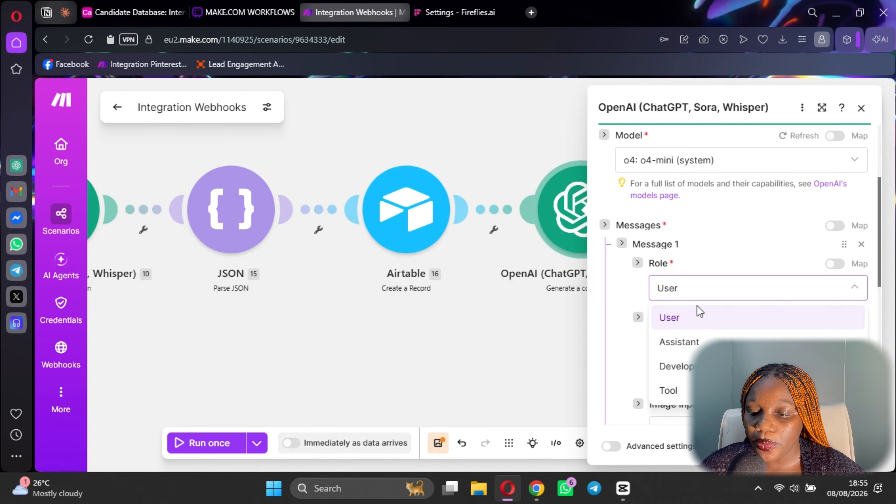
click(679, 366)
scroll(698, 265, down, 4)
click(679, 207)
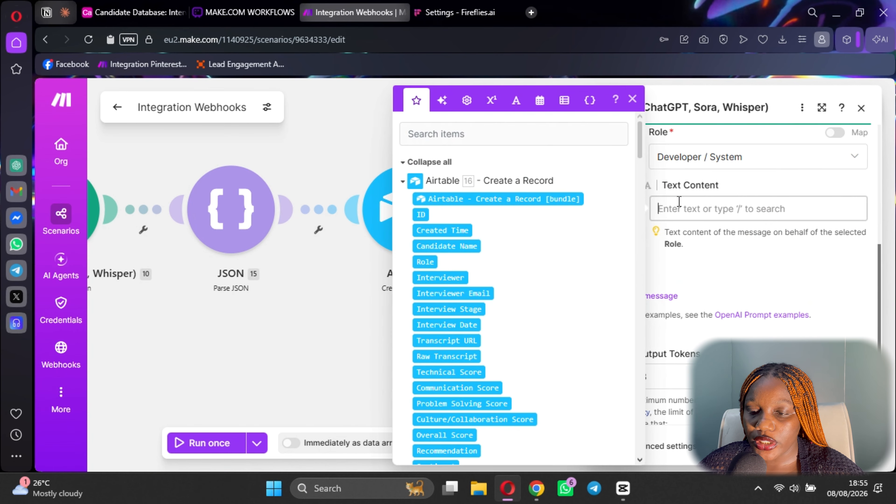
key(ctrl+v)
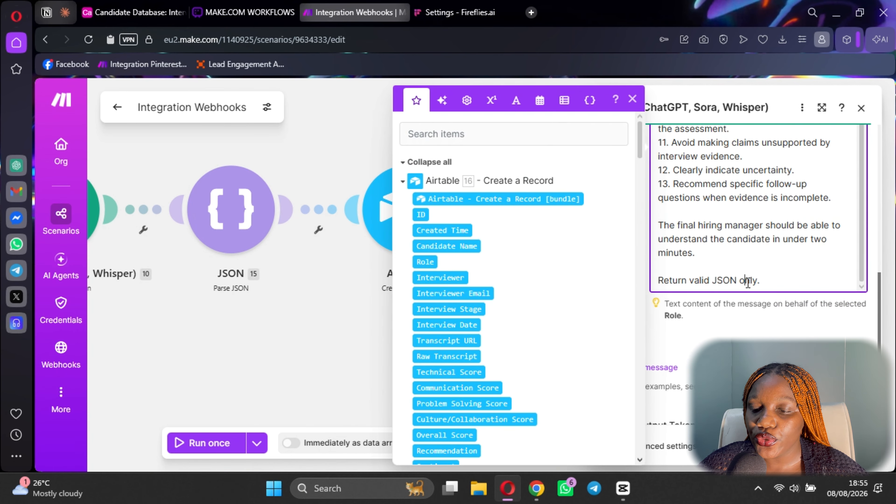
Delete the 'Return valid JSON only.' line and the word 'multiple' from the prompt.
triple_click(747, 282)
key(BackSpace)
key(BackSpace)
key(BackSpace)
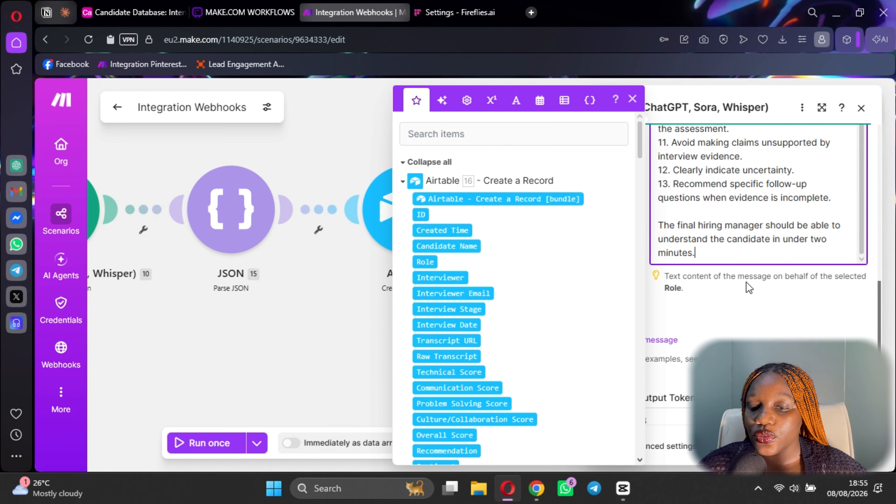
scroll(771, 252, up, 4)
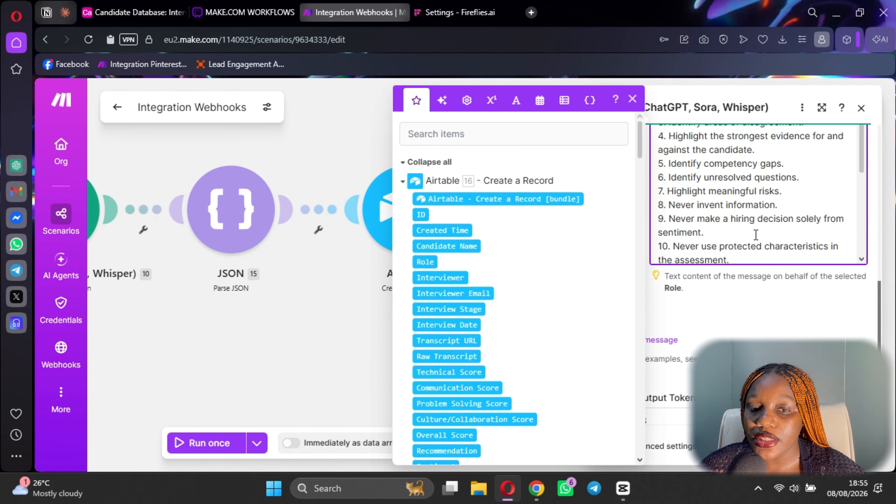
click(272, 16)
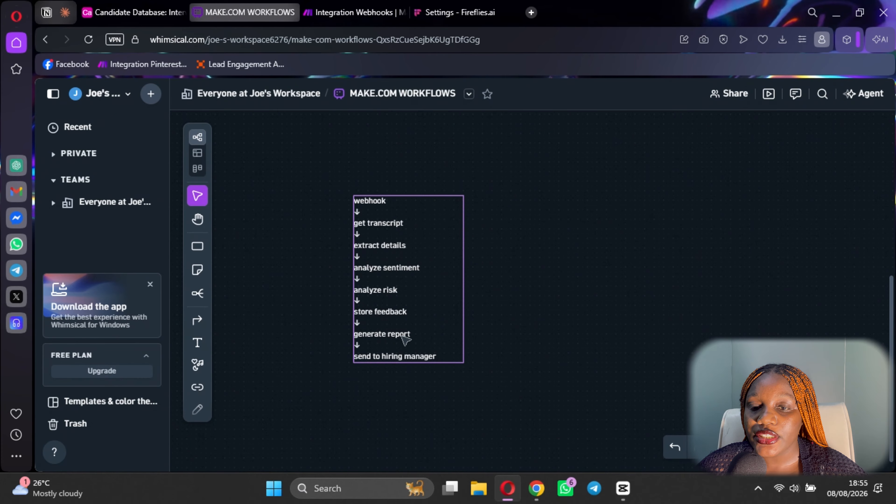
click(355, 12)
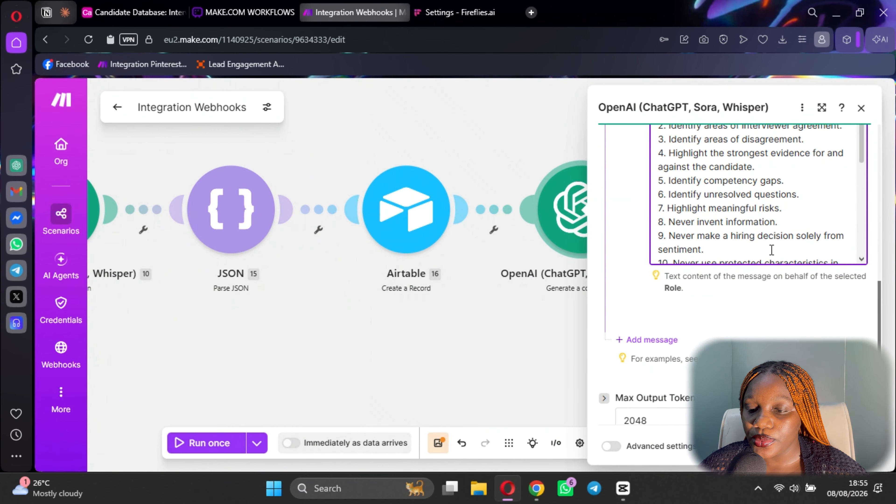
scroll(700, 229, down, 2)
scroll(725, 226, up, 5)
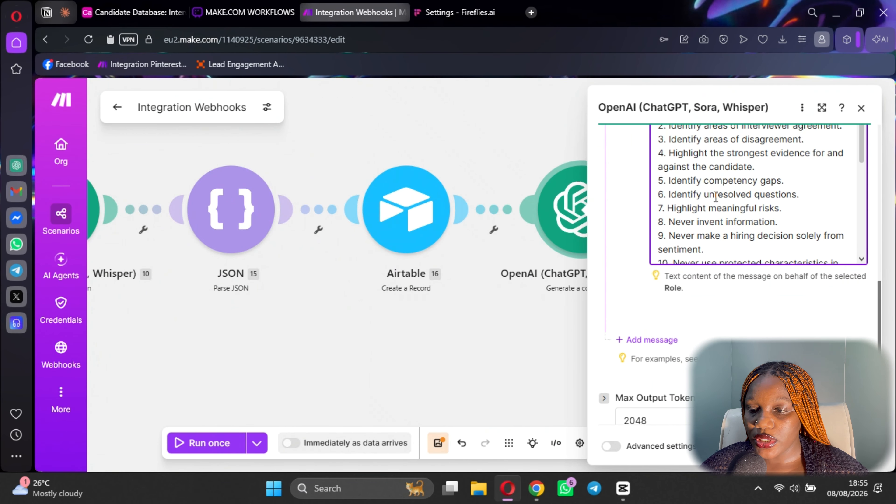
double_click(788, 159)
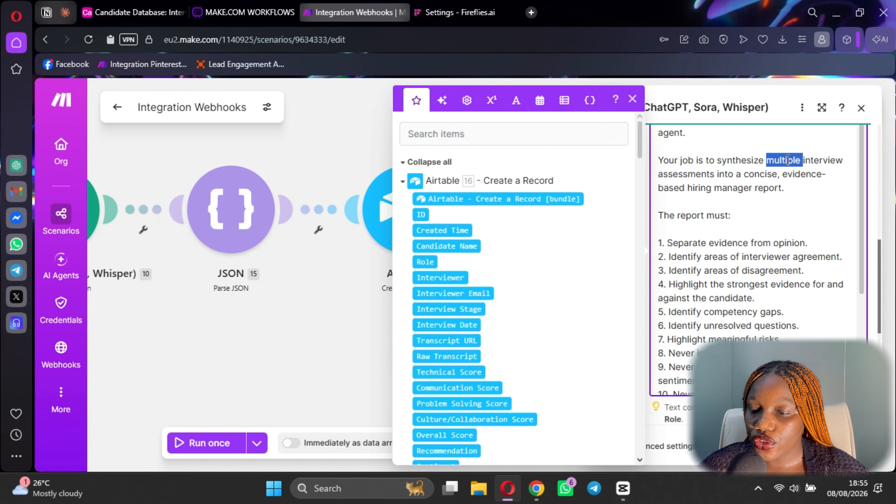
key(BackSpace)
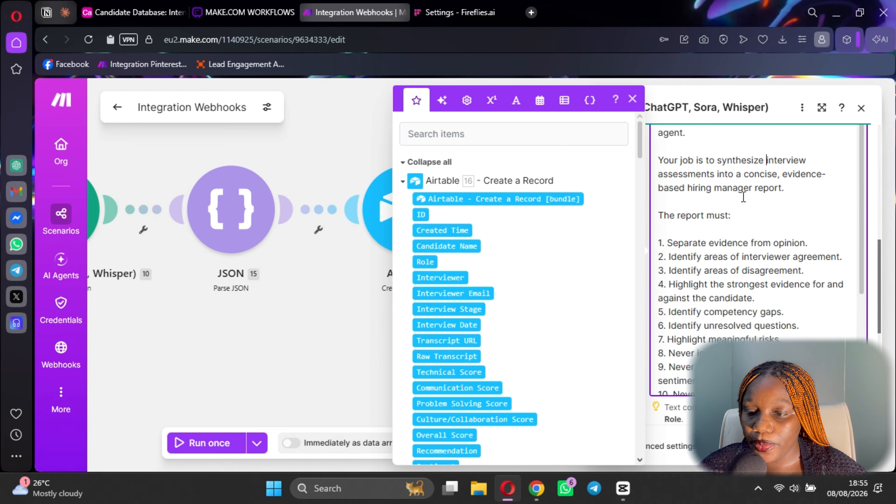
scroll(712, 224, down, 2)
scroll(745, 180, down, 5)
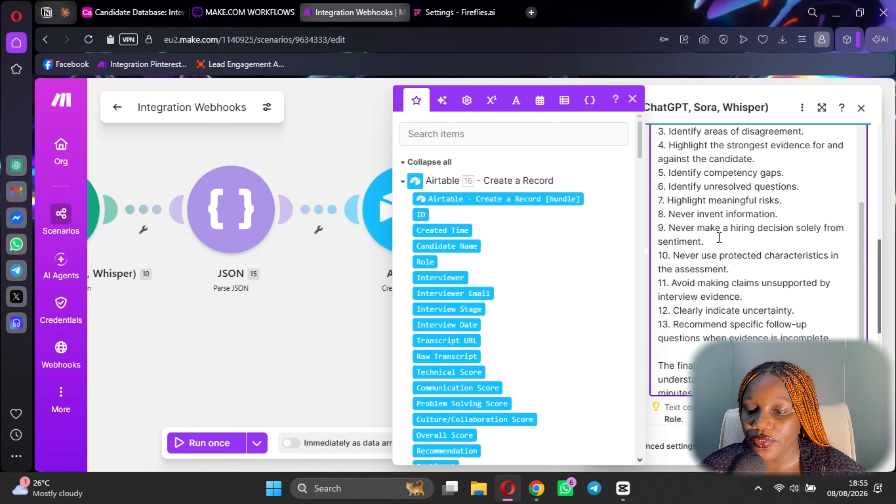
click(720, 256)
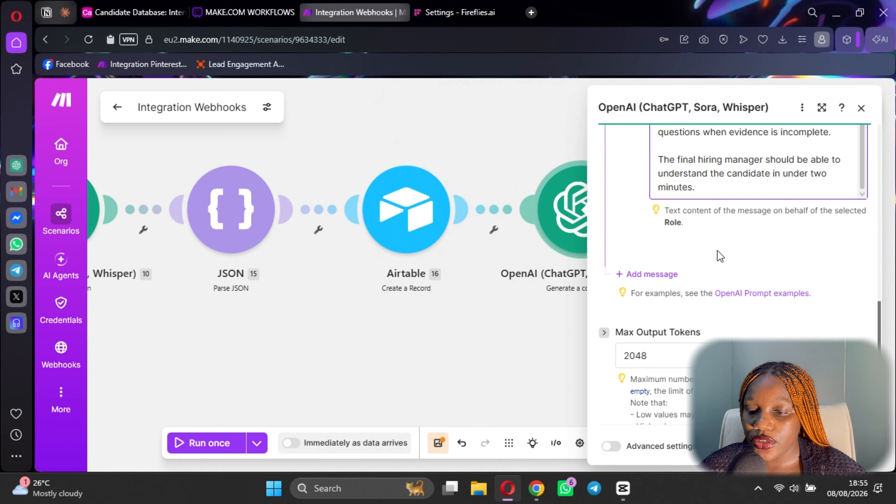
Add a second message whose text begins with 'Interview Feedback:'.
click(657, 275)
scroll(692, 320, down, 3)
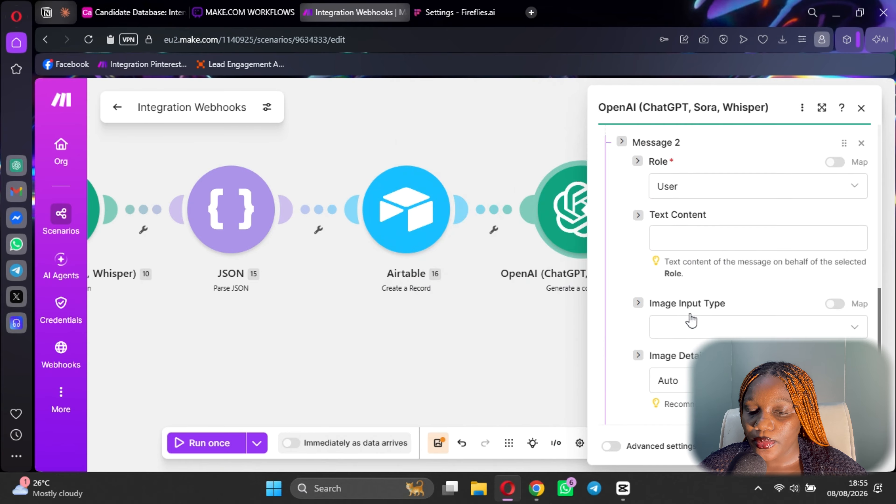
click(693, 242)
text(R)
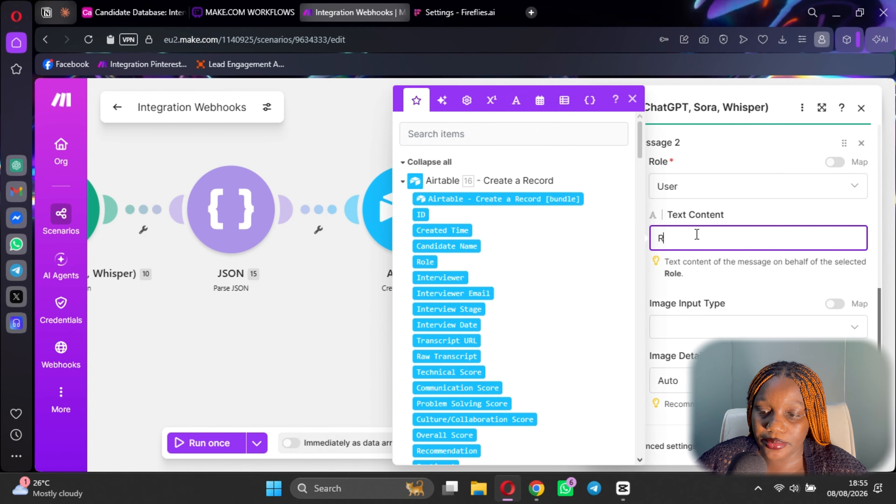
key(BackSpace)
text(Interview Feedback:)
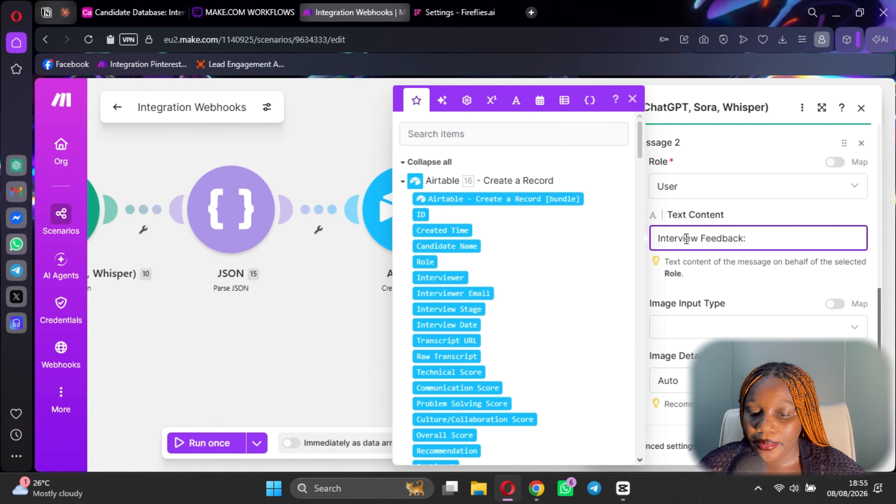
scroll(504, 305, down, 12)
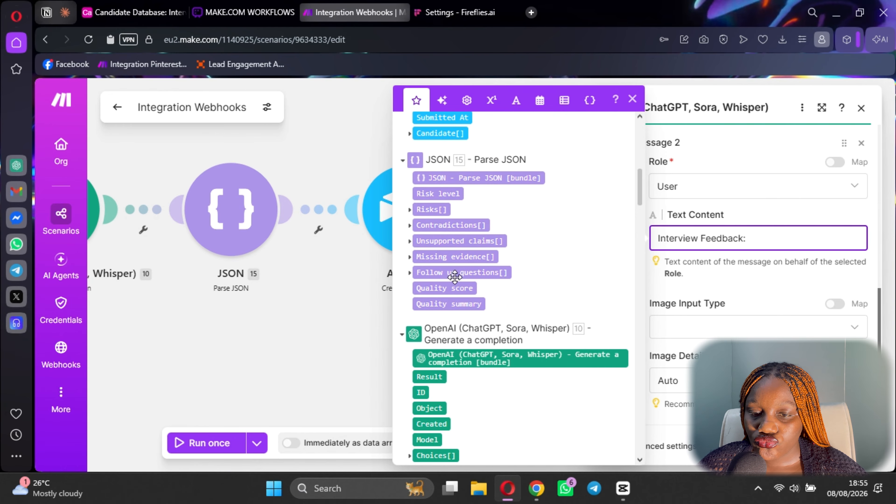
scroll(517, 297, up, 10)
scroll(520, 297, down, 3)
scroll(494, 275, up, 3)
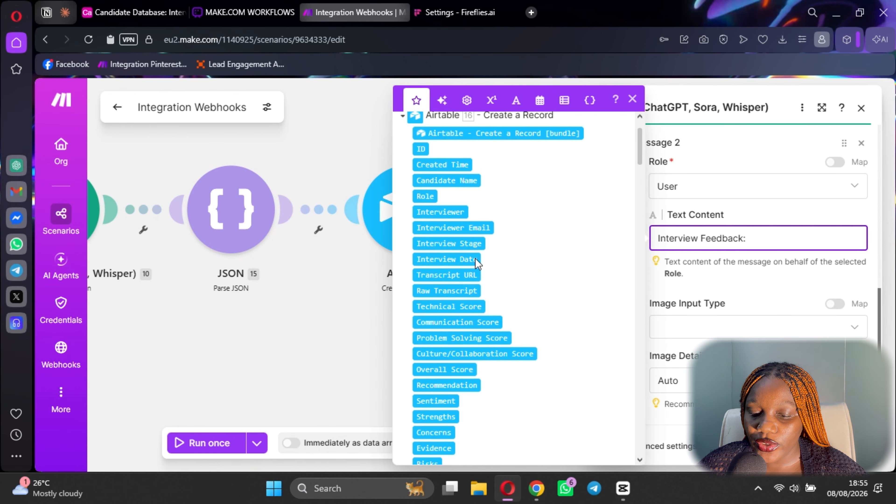
key(Return)
key(Return)
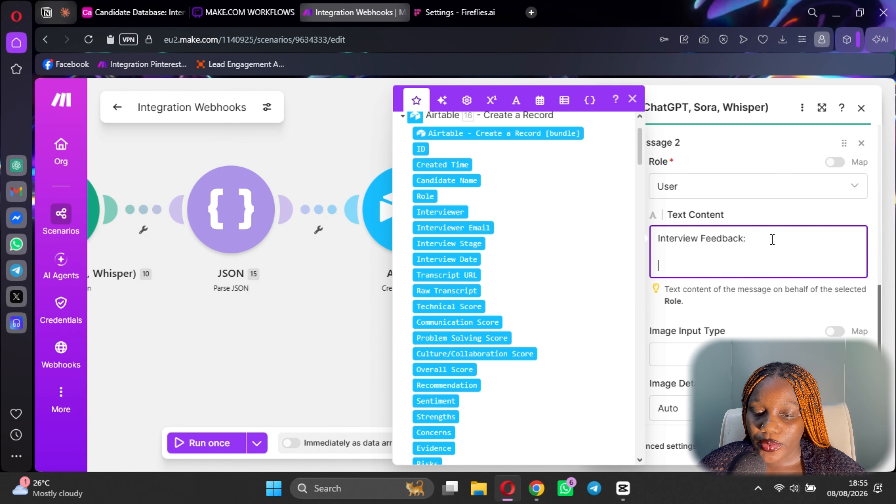
scroll(459, 212, up, 2)
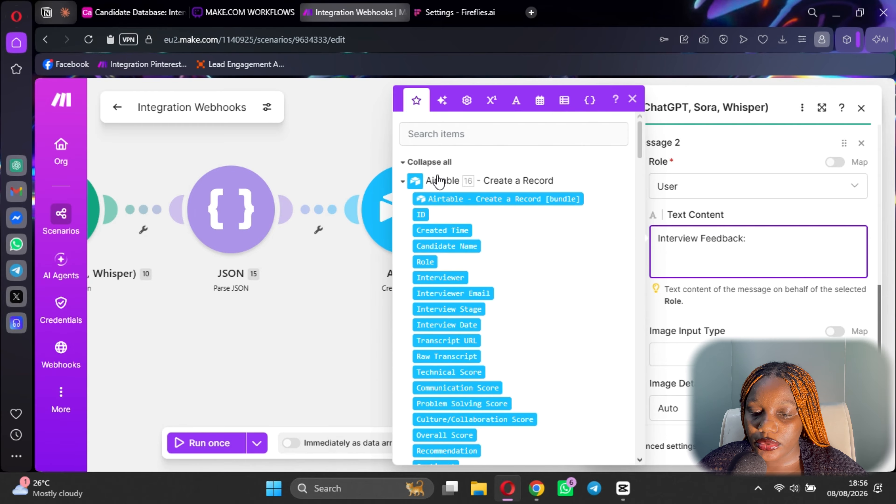
scroll(505, 243, down, 2)
scroll(474, 264, down, 3)
scroll(451, 226, up, 3)
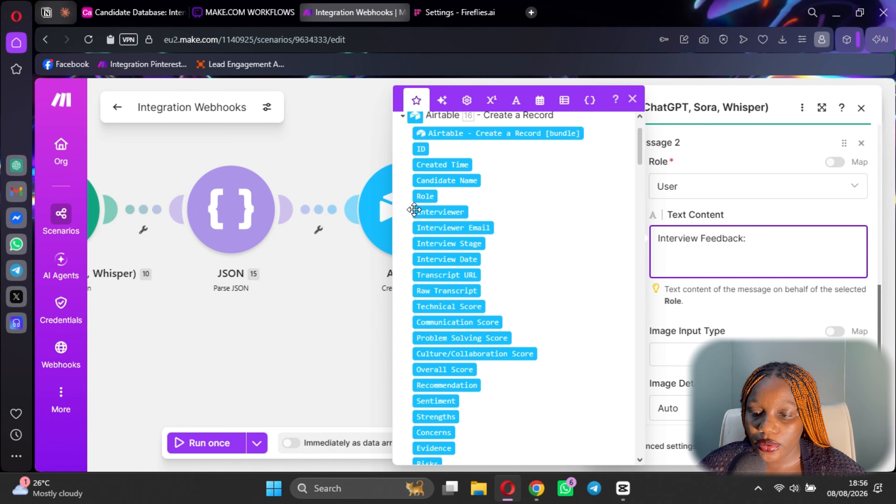
click(436, 212)
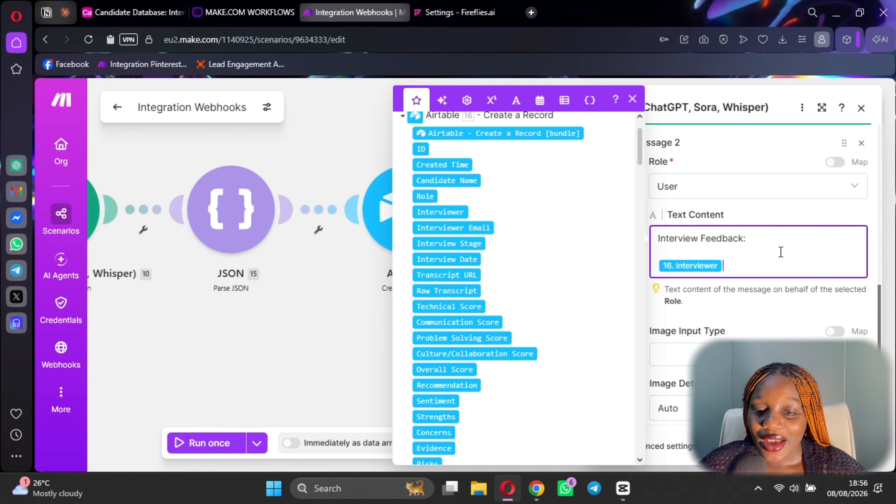
key(BackSpace)
scroll(457, 297, down, 15)
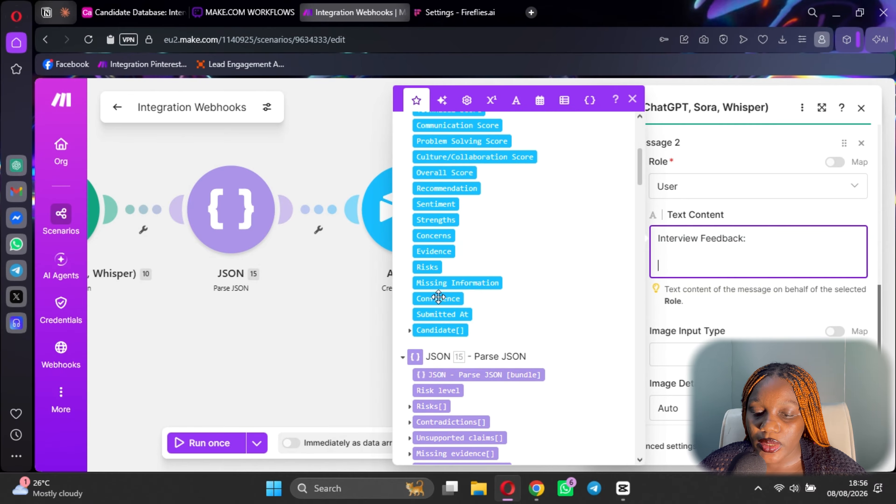
scroll(466, 367, down, 7)
scroll(480, 353, up, 9)
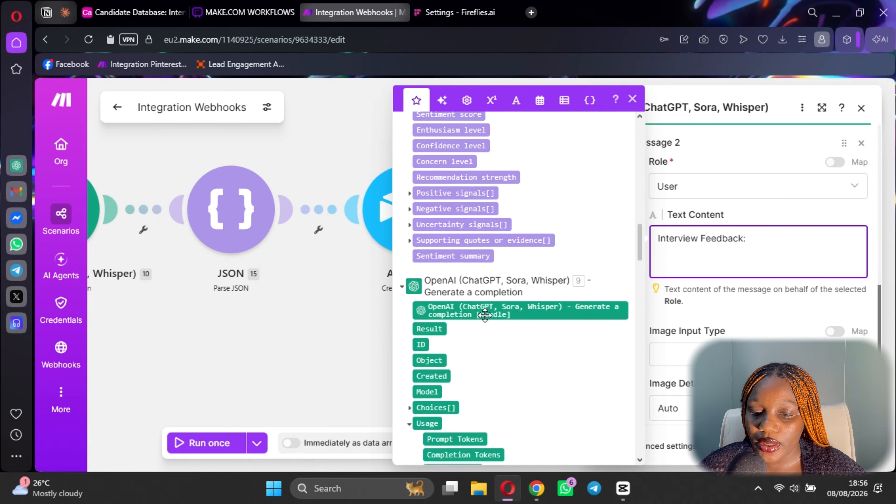
scroll(495, 342, down, 5)
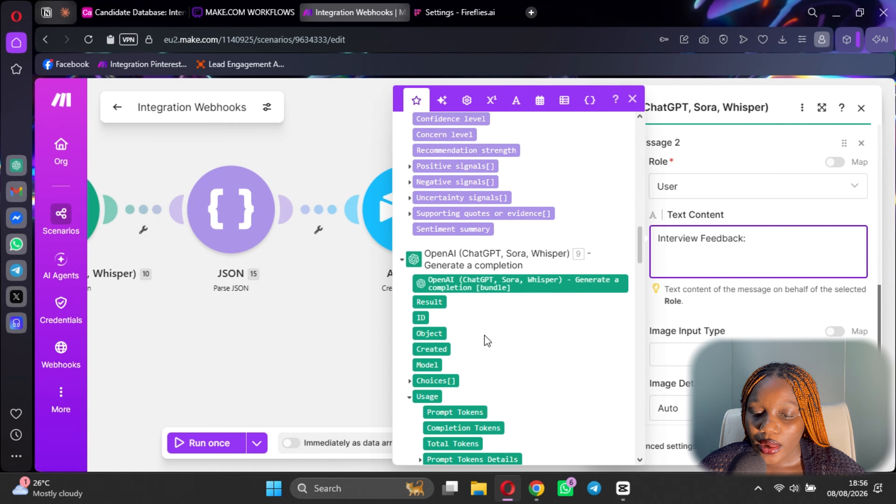
scroll(487, 341, up, 5)
scroll(504, 350, down, 5)
scroll(508, 348, down, 15)
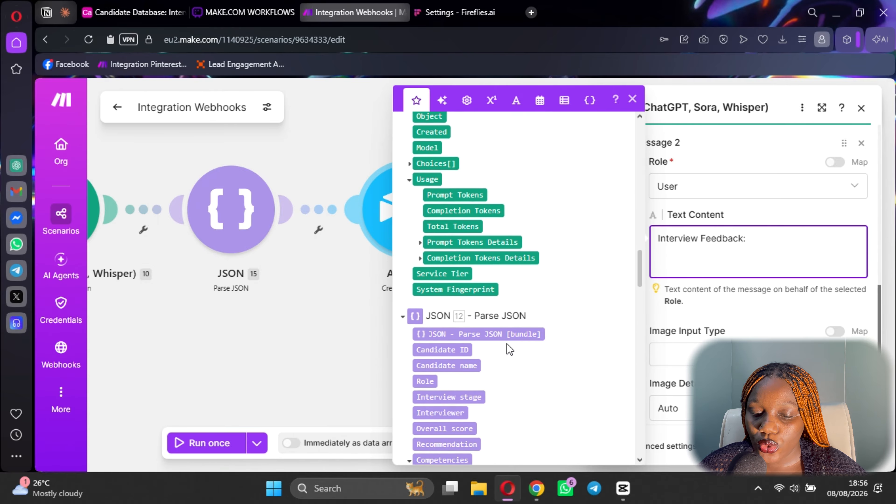
scroll(519, 329, down, 15)
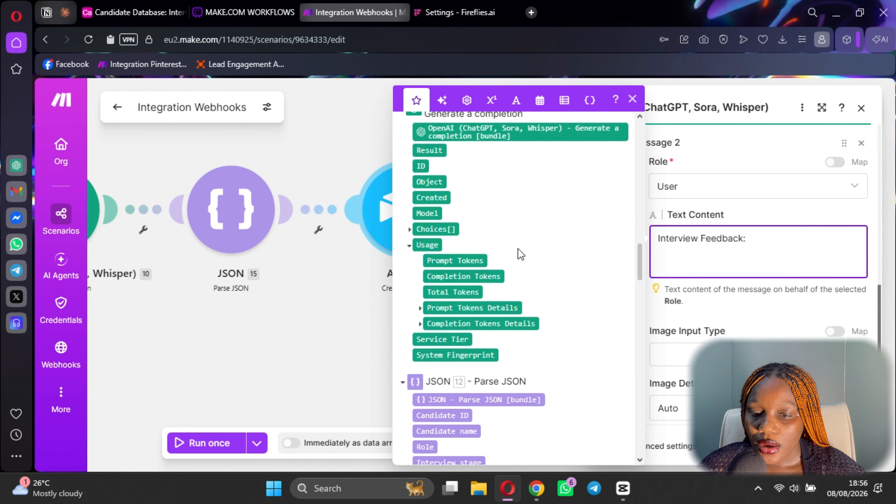
scroll(529, 263, up, 10)
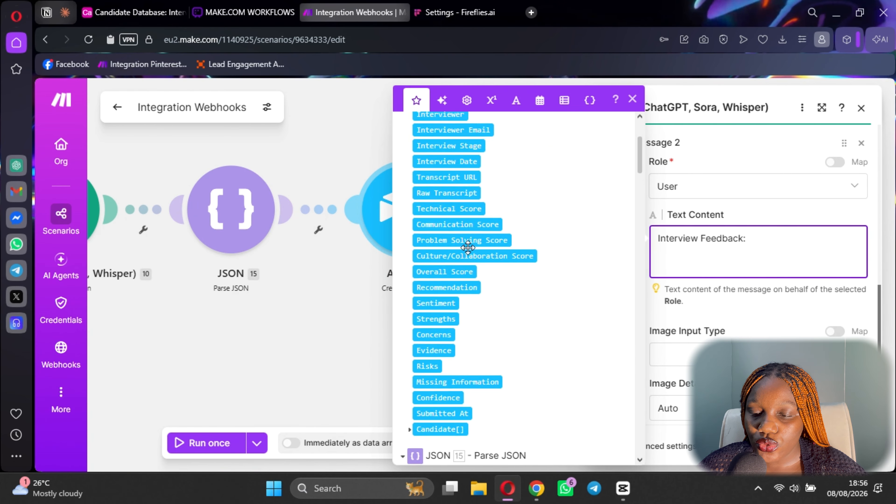
click(443, 210)
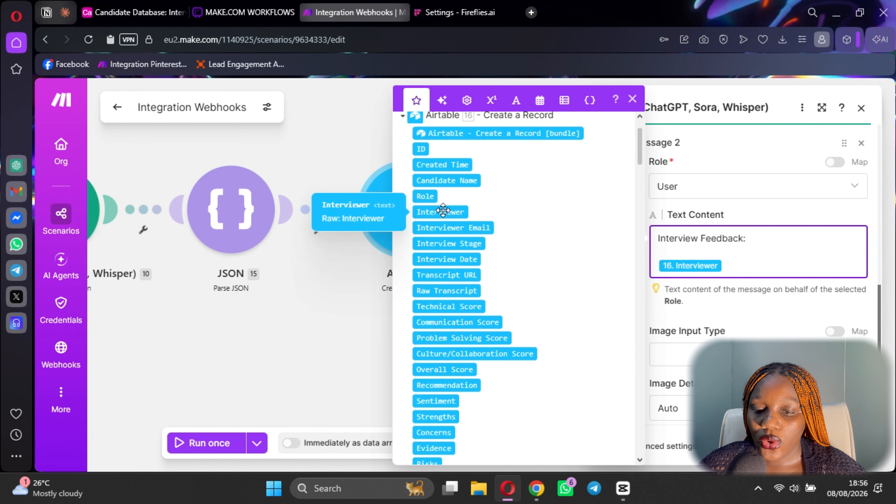
key(BackSpace)
key(BackSpace)
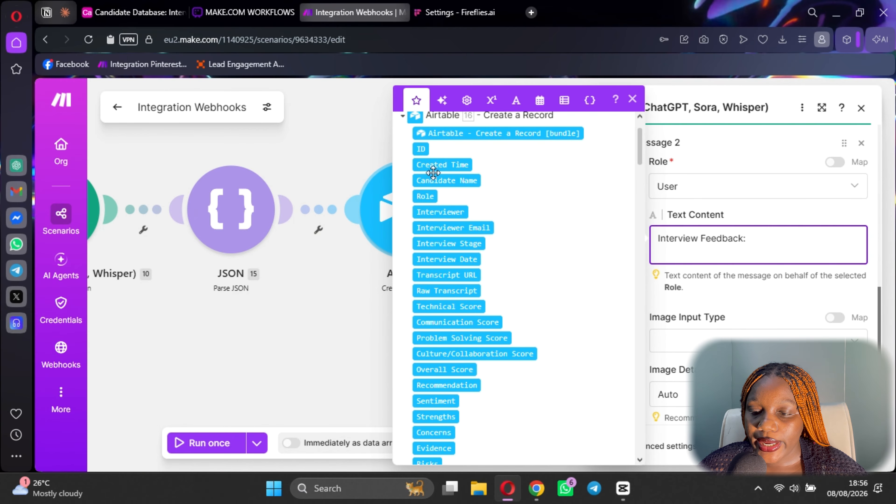
Add 'Candidate:' and 'Role:' lines mapped to 16. Candidate Name and 16. Role.
drag(443, 182, 711, 272)
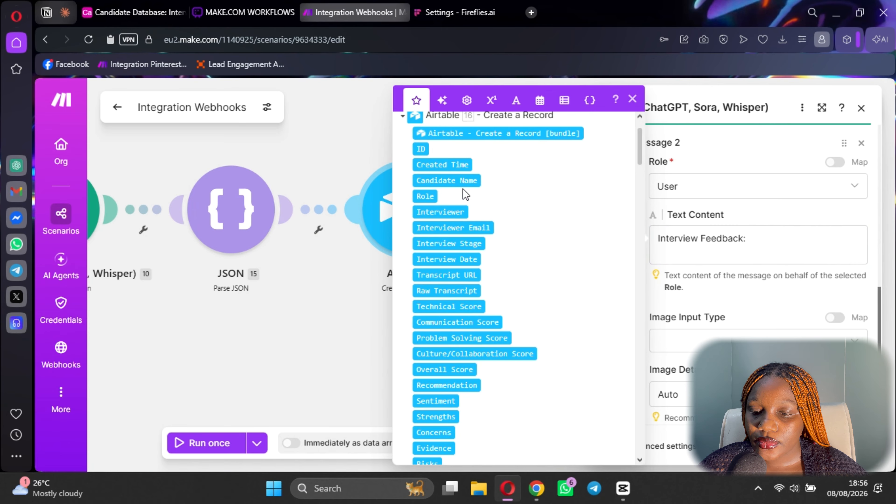
drag(446, 181, 662, 249)
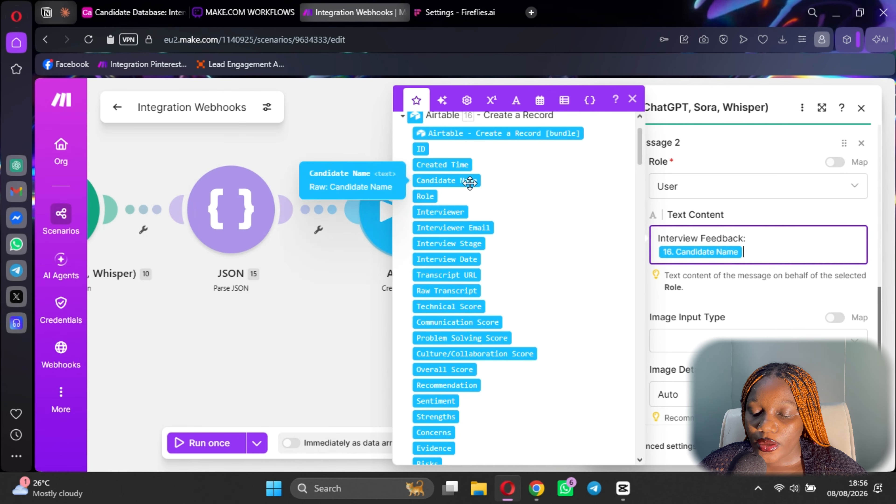
click(660, 251)
text(Candid)
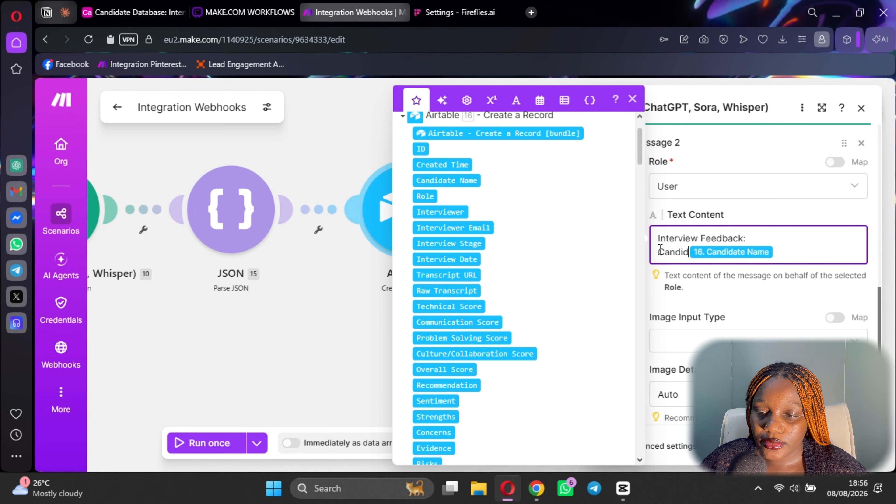
text(ate:)
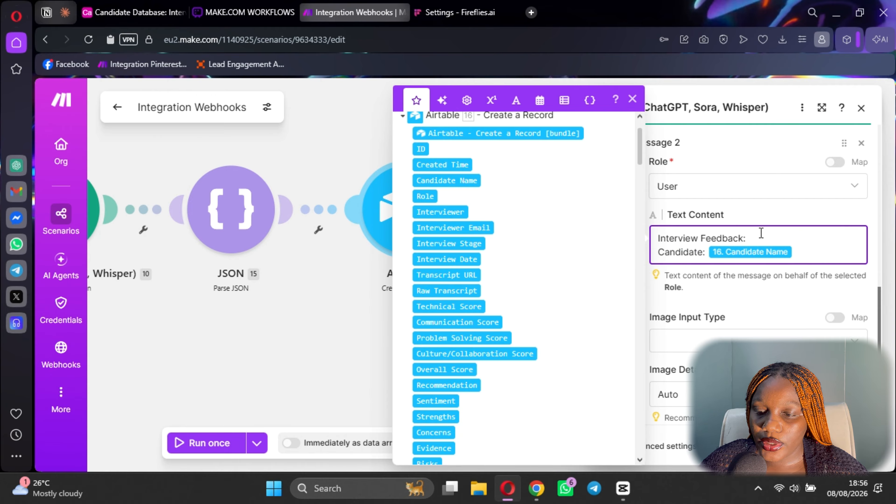
key(Return)
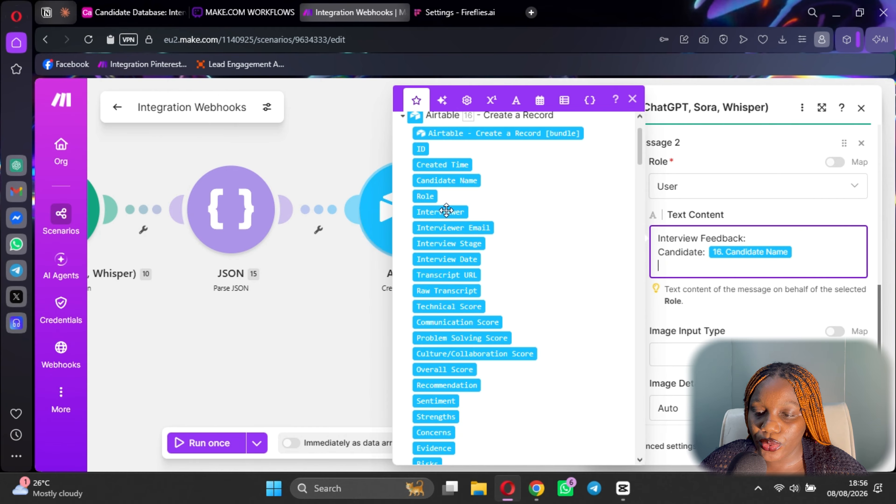
click(425, 197)
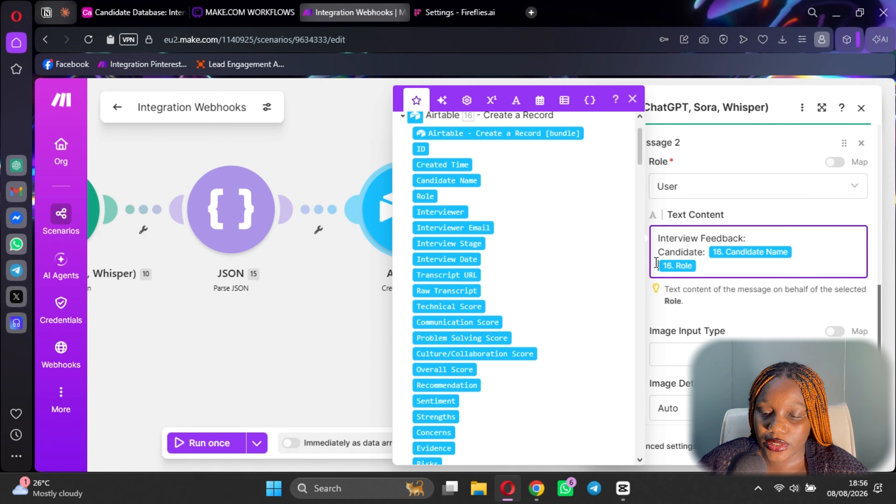
text(Rol)
key(BackSpace)
key(BackSpace)
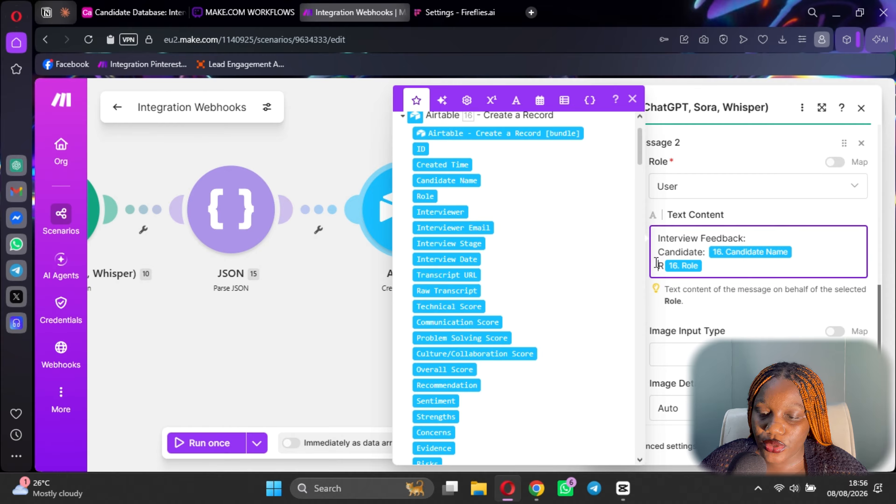
text(ole:)
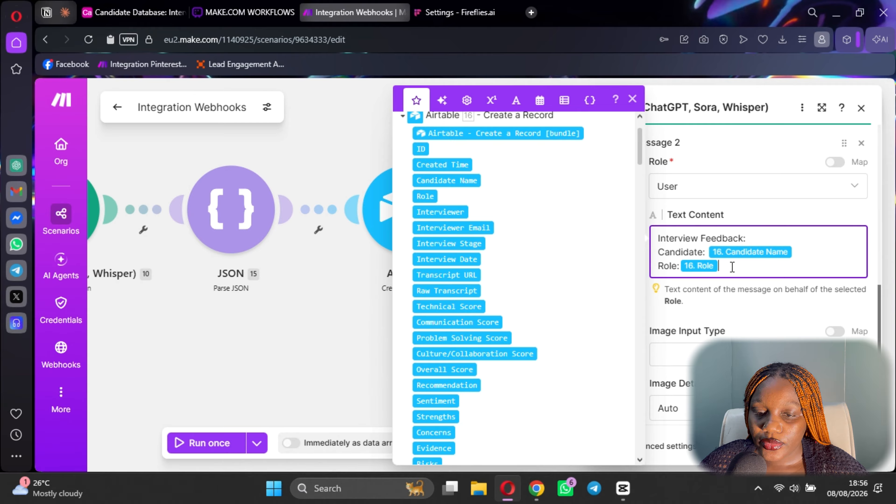
key(Return)
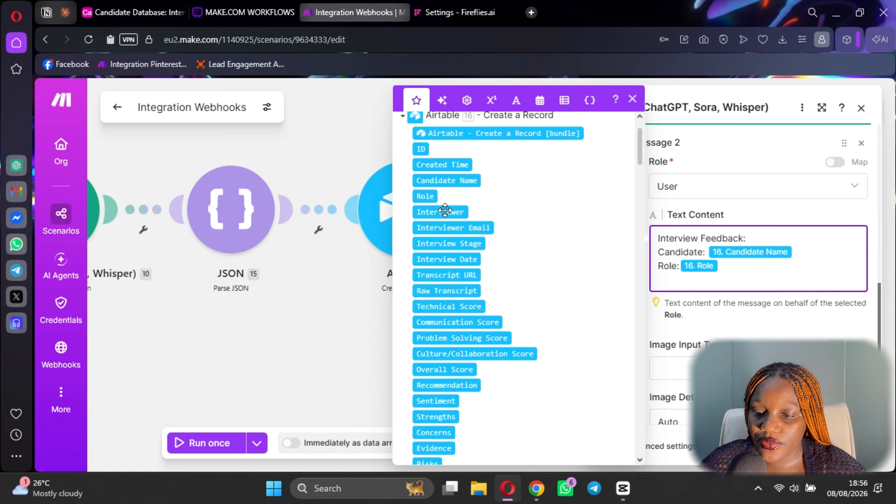
Add an 'Interviewer:' line mapped to 16. Interviewer and begin the next line.
drag(445, 211, 664, 279)
text(In)
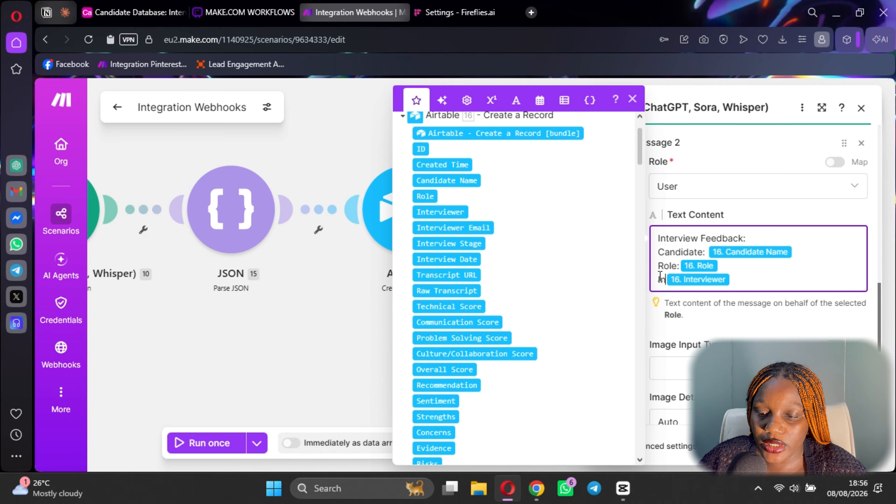
text(tervu)
key(BackSpace)
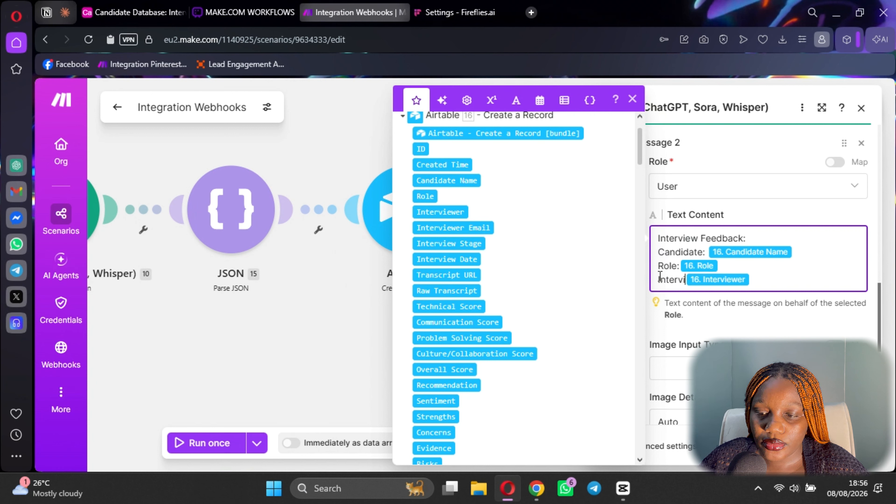
text(iewer:)
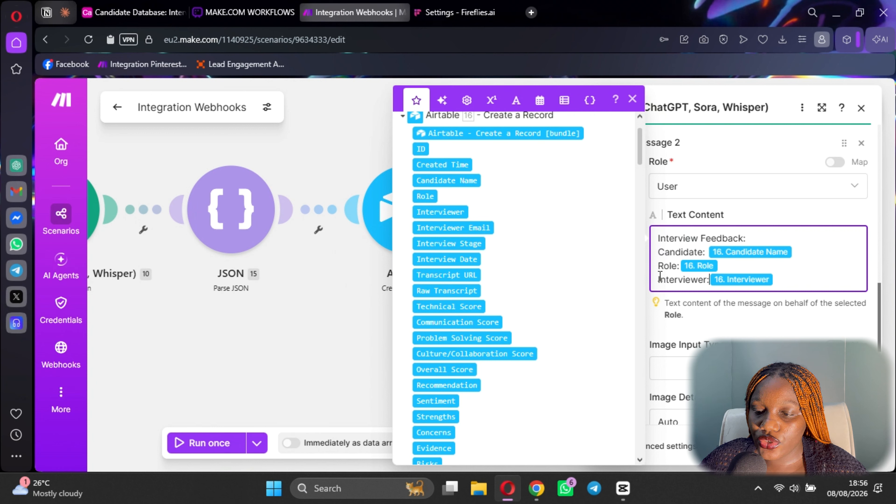
key(Return)
text(D)
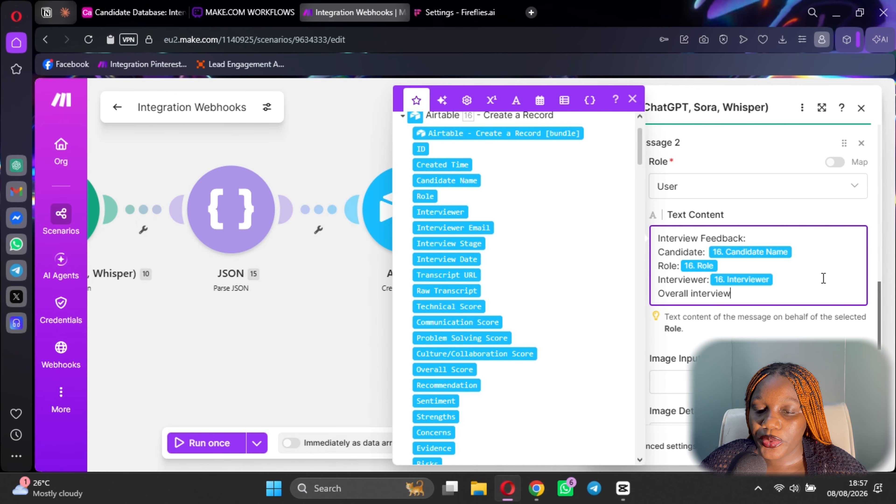
Add 'Overall' assessment lines below Interviewer, checking earlier OpenAI and JSON outputs for values.
scroll(517, 346, down, 10)
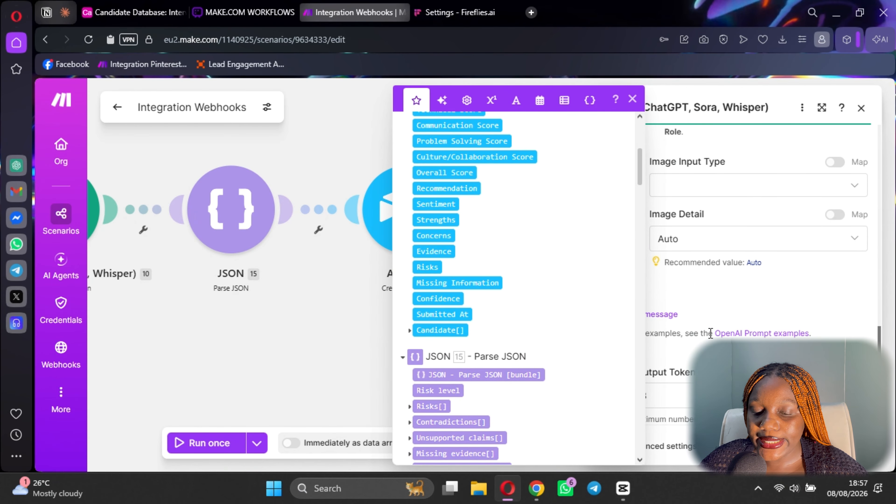
scroll(475, 386, up, 8)
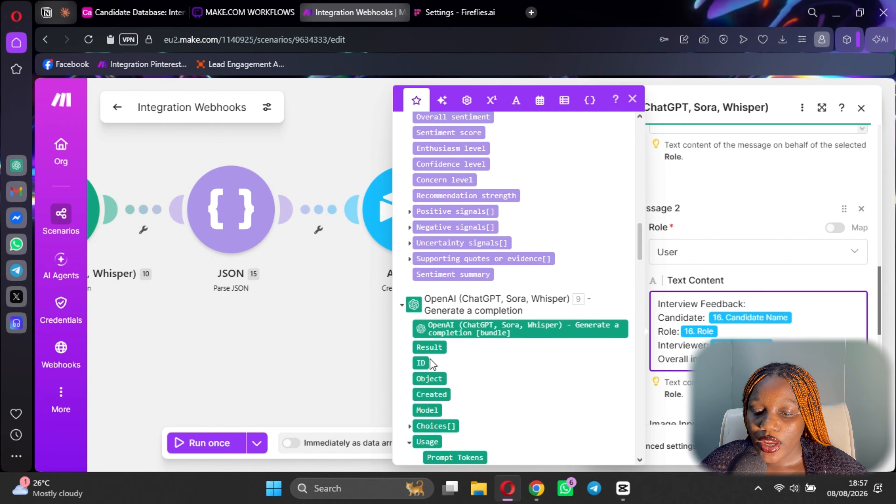
scroll(455, 369, down, 10)
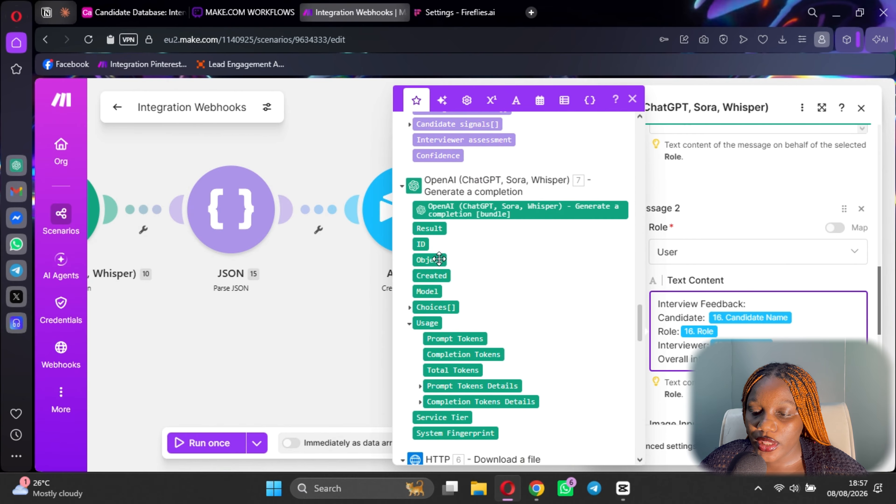
click(721, 328)
key(Return)
text(vO)
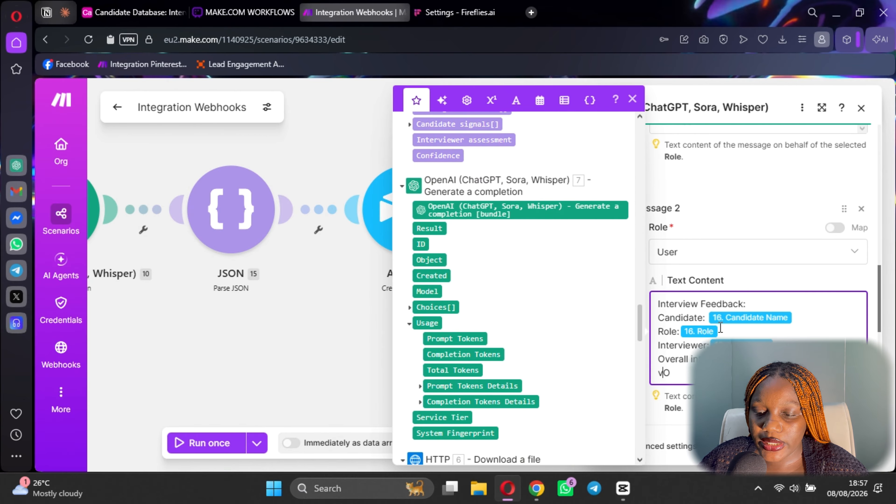
text(er)
key(BackSpace)
key(BackSpace)
key(BackSpace)
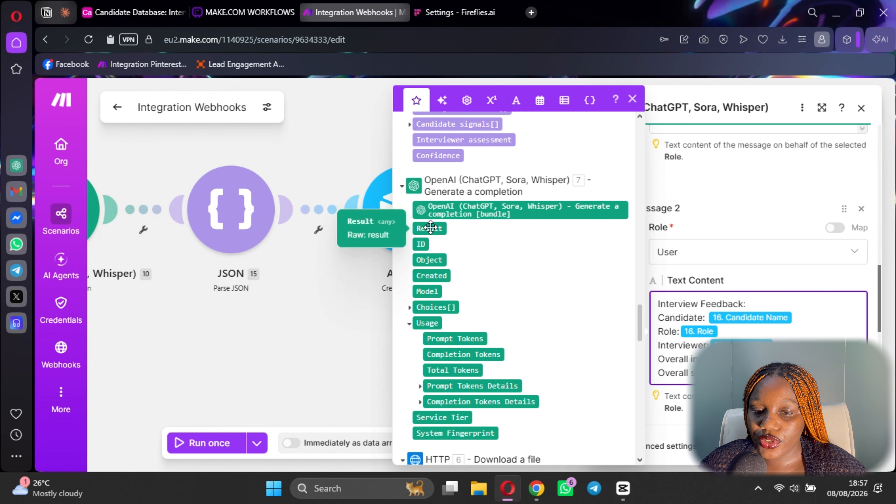
scroll(495, 249, up, 5)
scroll(495, 249, down, 10)
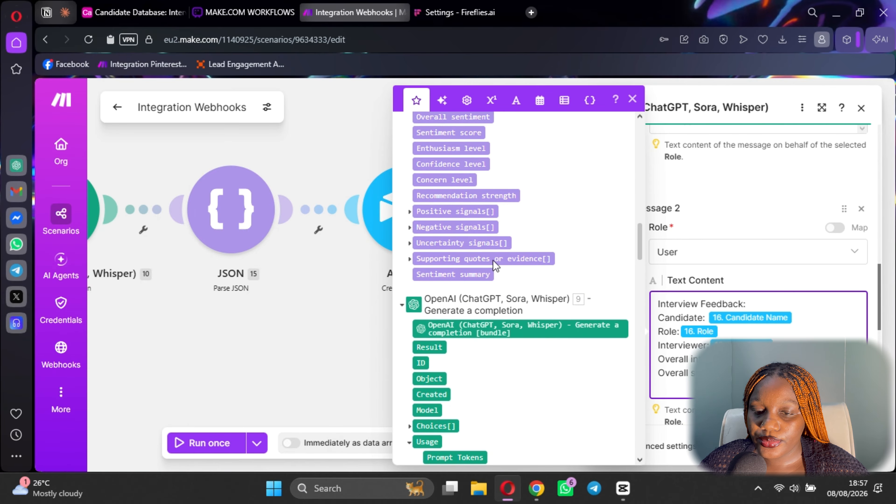
scroll(507, 321, down, 8)
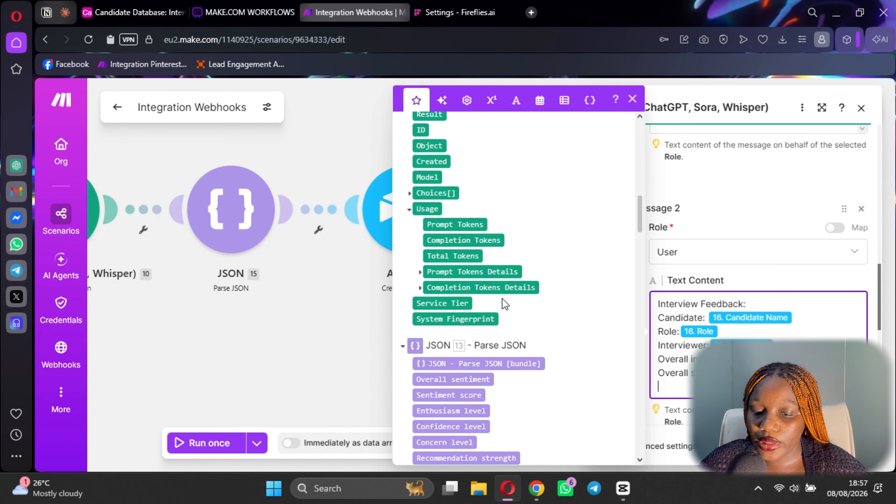
scroll(502, 356, down, 15)
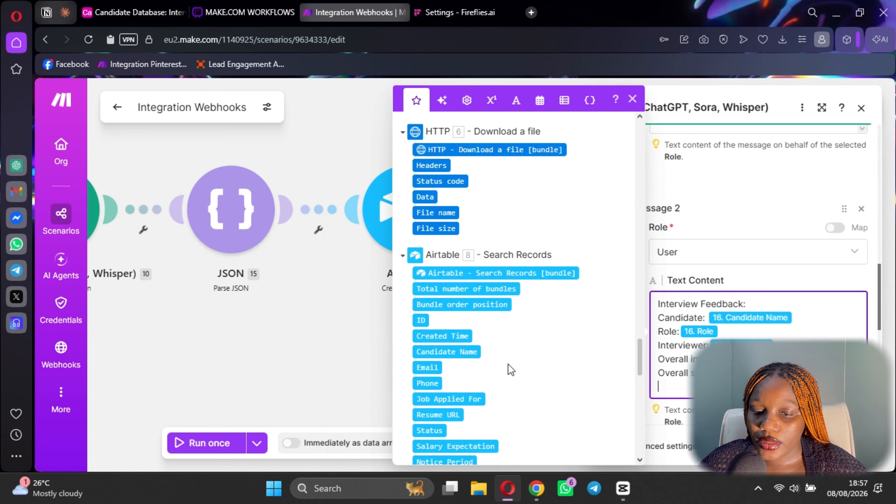
scroll(499, 336, up, 9)
scroll(499, 325, up, 5)
scroll(502, 321, down, 5)
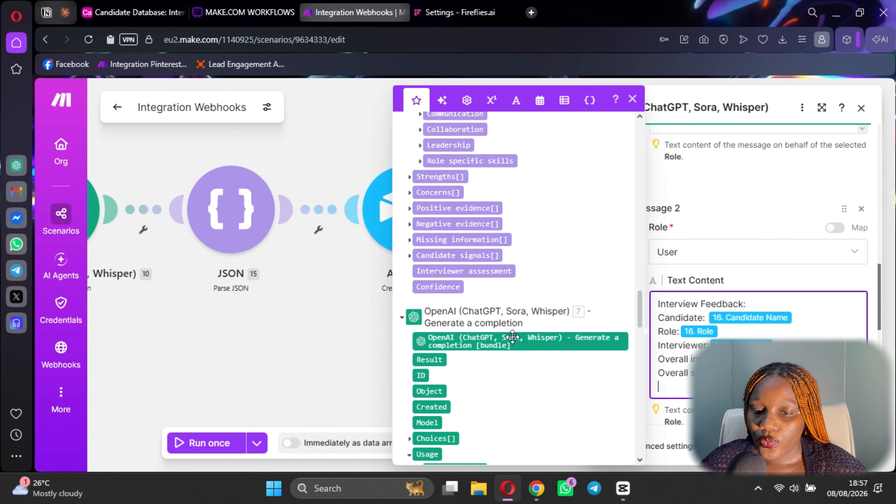
scroll(501, 320, up, 5)
scroll(502, 318, up, 5)
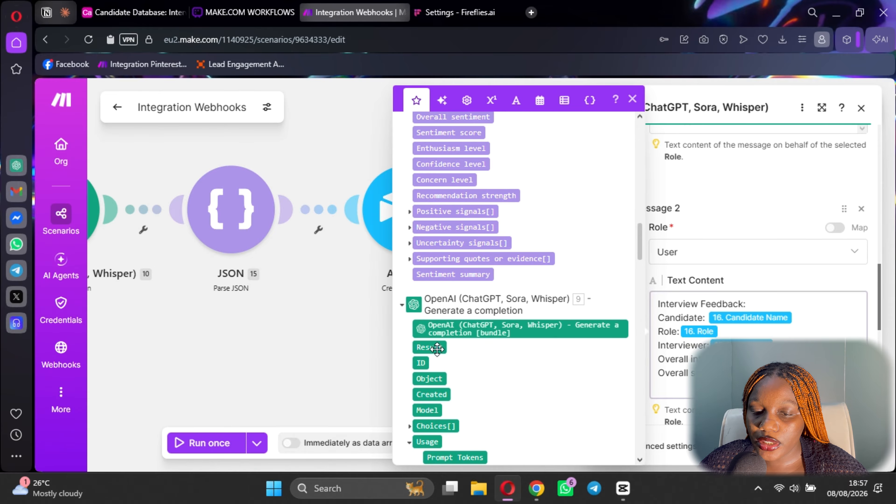
scroll(515, 330, down, 1)
scroll(515, 330, down, 20)
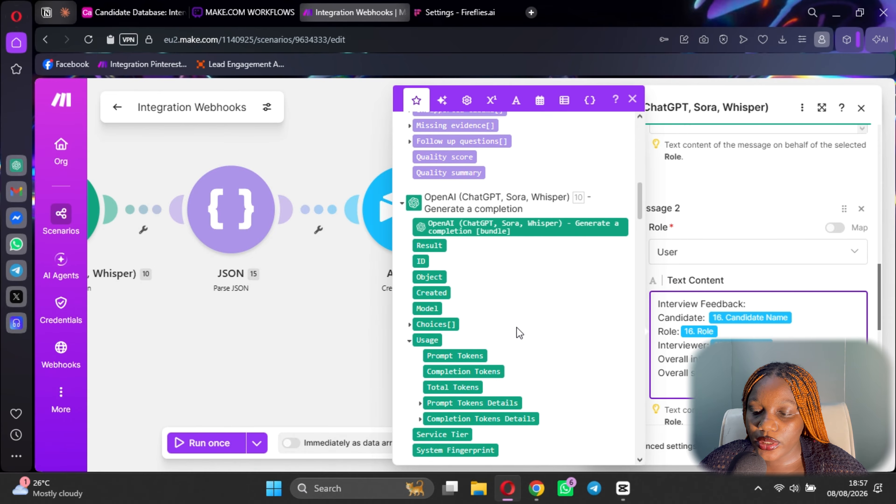
scroll(516, 328, down, 6)
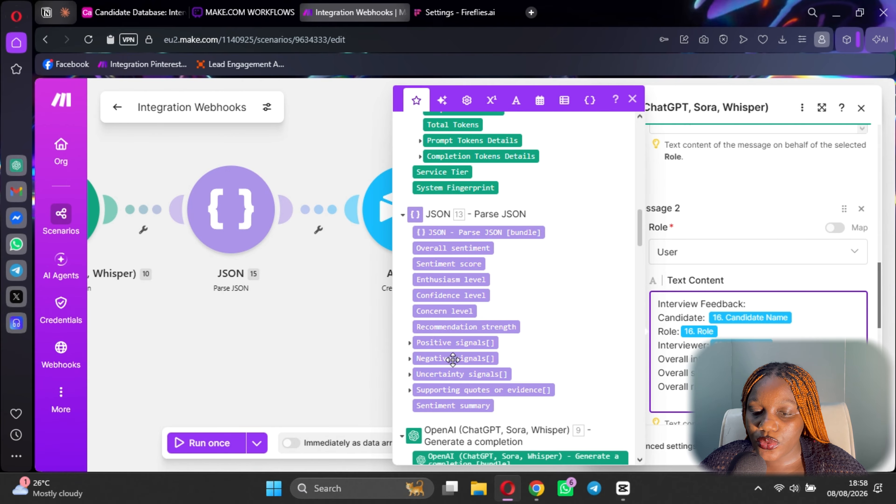
scroll(427, 310, up, 9)
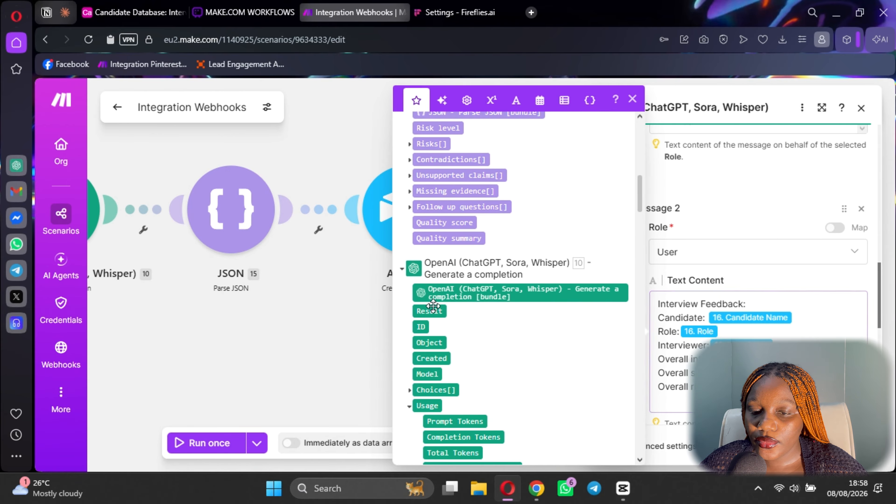
scroll(441, 307, up, 15)
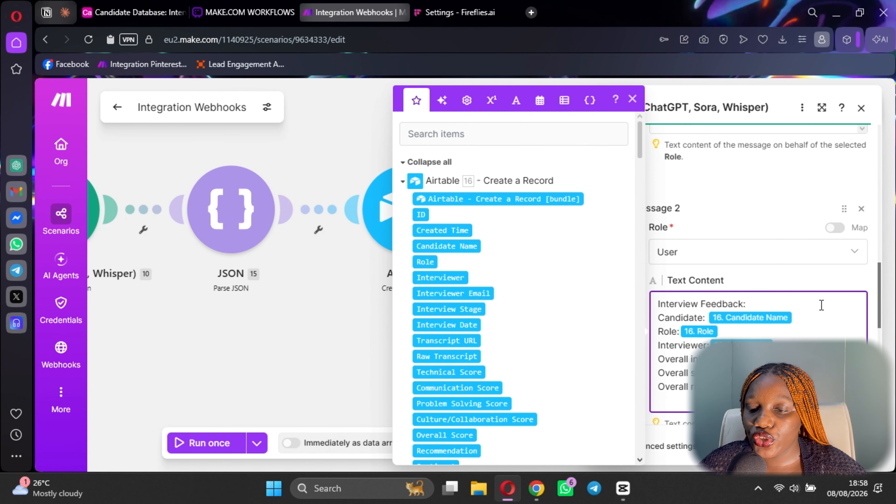
key(Escape)
key(Escape)
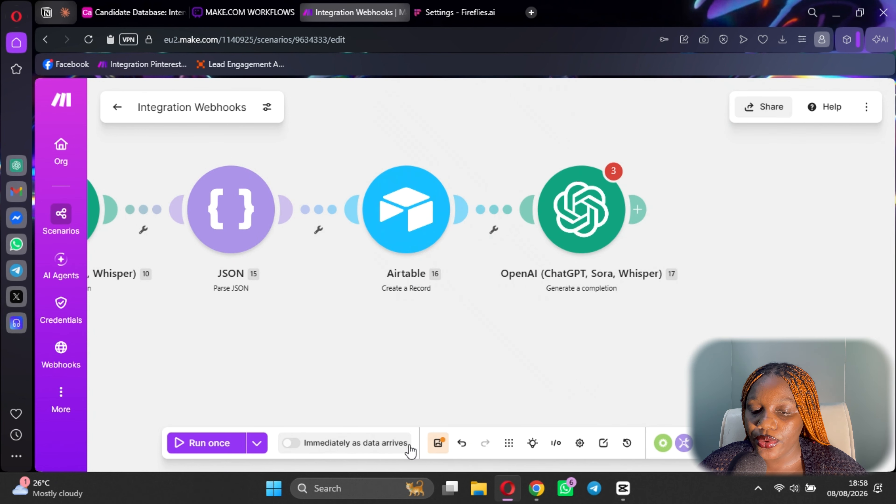
Save the scenario despite the Messages warning, then start adding a module after OpenAI.
click(446, 443)
click(551, 360)
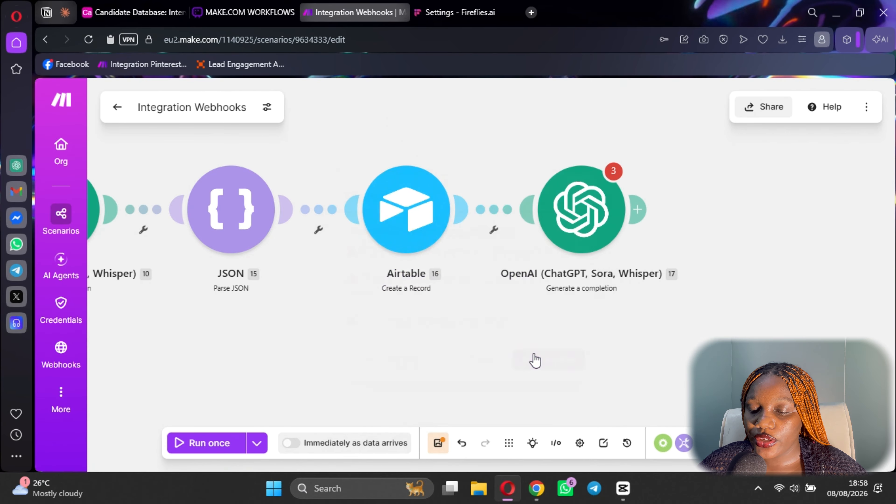
click(589, 201)
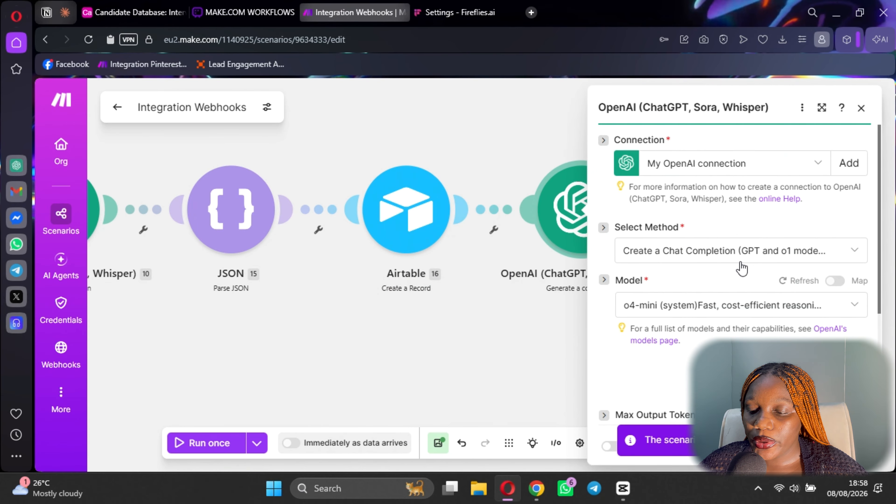
scroll(735, 282, down, 10)
key(Escape)
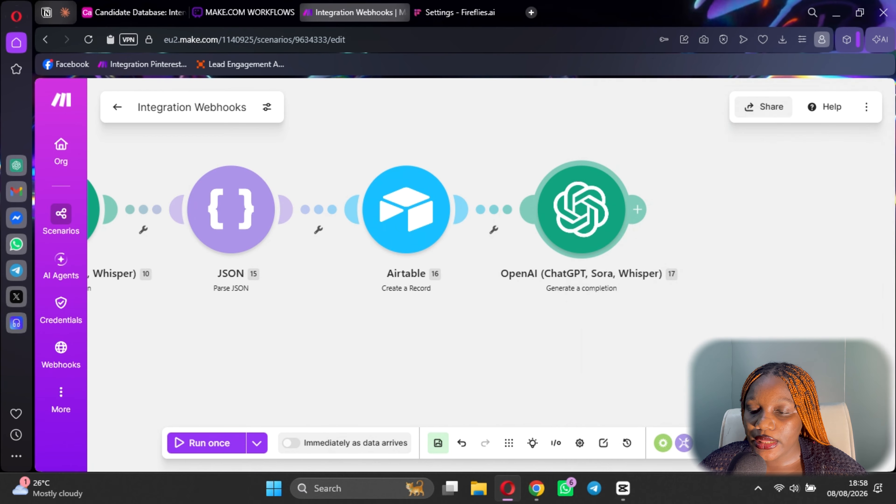
click(638, 209)
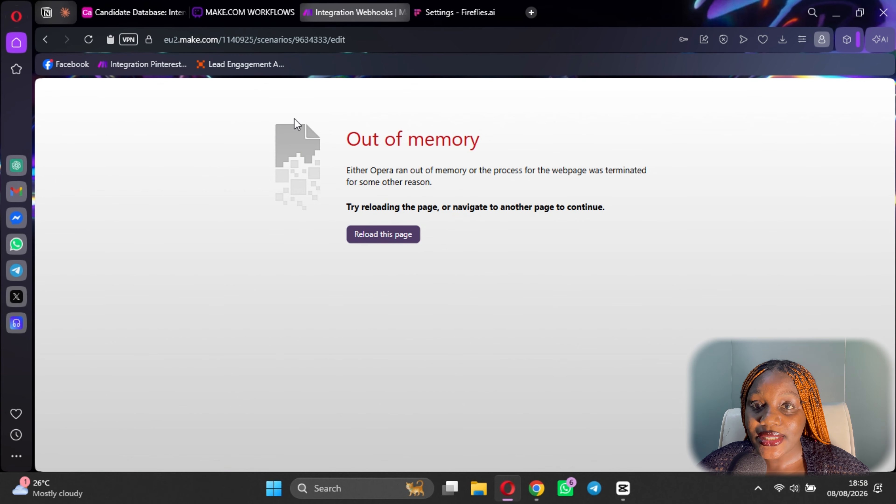
Reload the crashed scenario page and save despite the Messages warning.
click(88, 42)
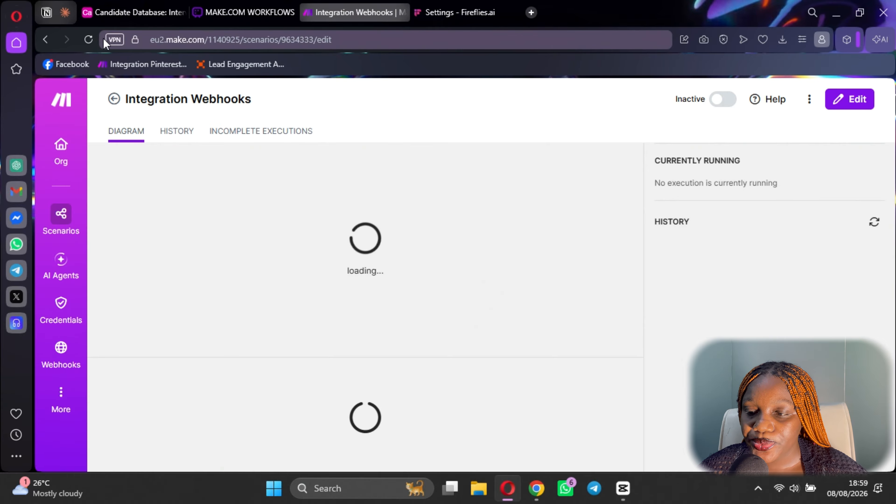
click(556, 363)
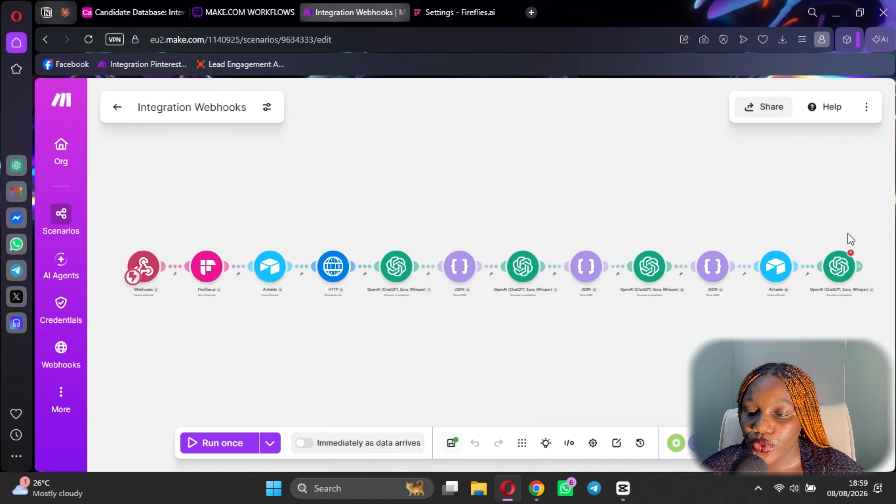
Review the last OpenAI module, save the scenario, and open the app picker after it.
click(836, 268)
scroll(696, 342, down, 5)
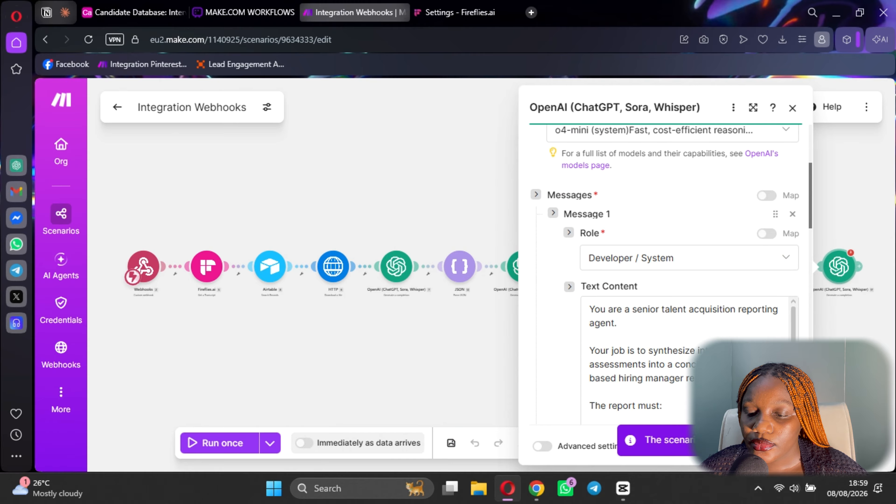
scroll(620, 330, down, 10)
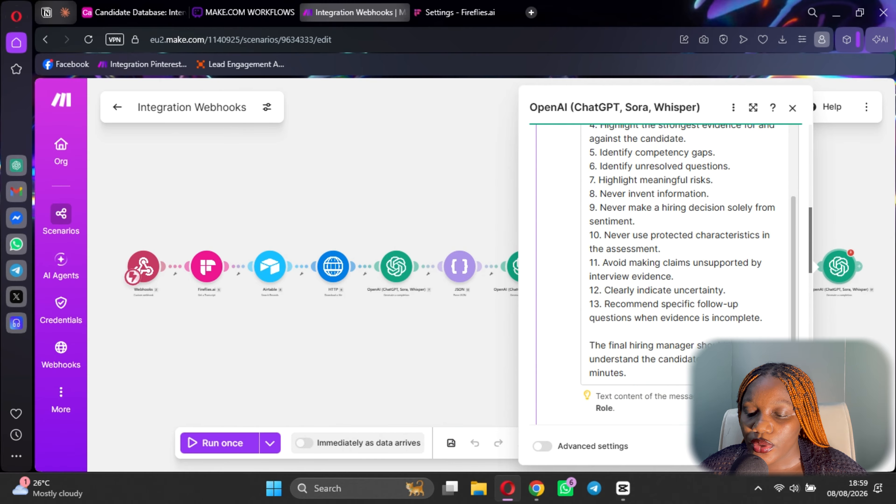
scroll(712, 335, down, 5)
key(Escape)
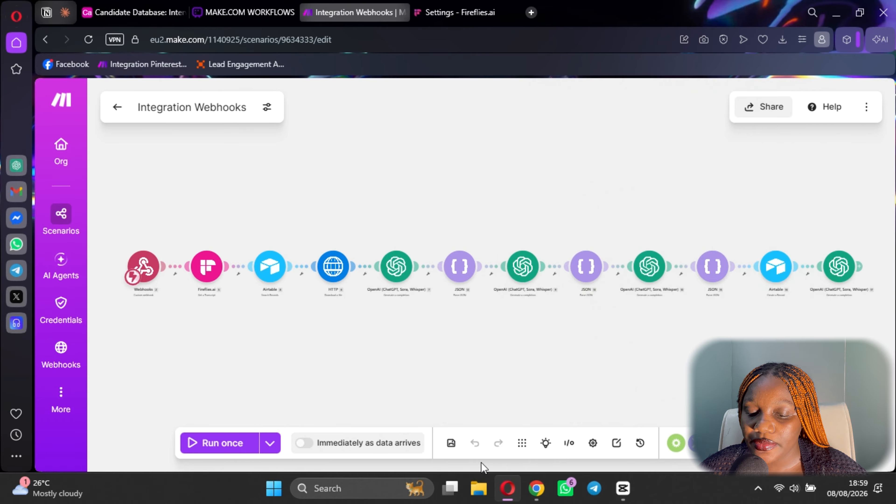
click(457, 447)
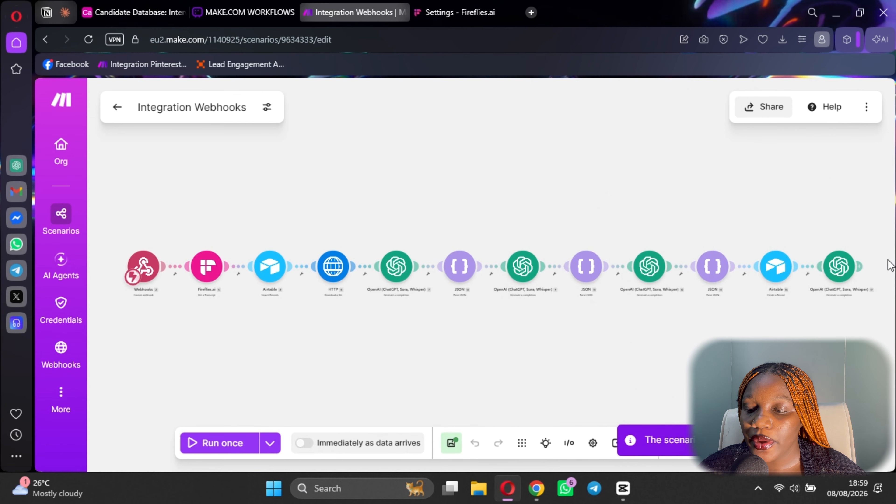
click(863, 268)
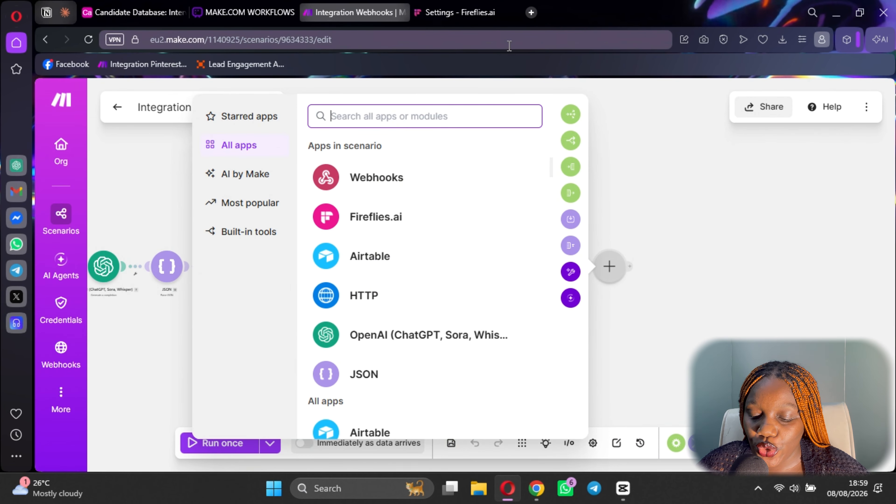
Search 'slack' and add the Slack Send a Message module after the final OpenAI step.
text(sc)
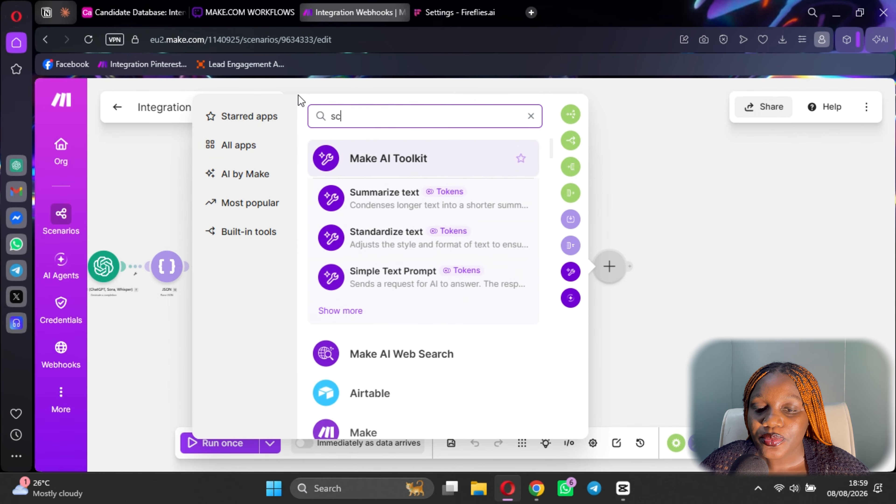
key(BackSpace)
text(lack)
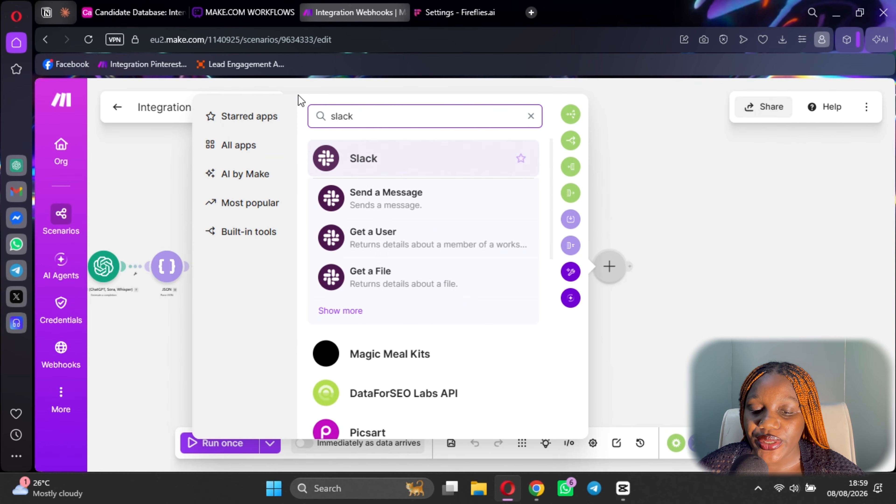
click(343, 312)
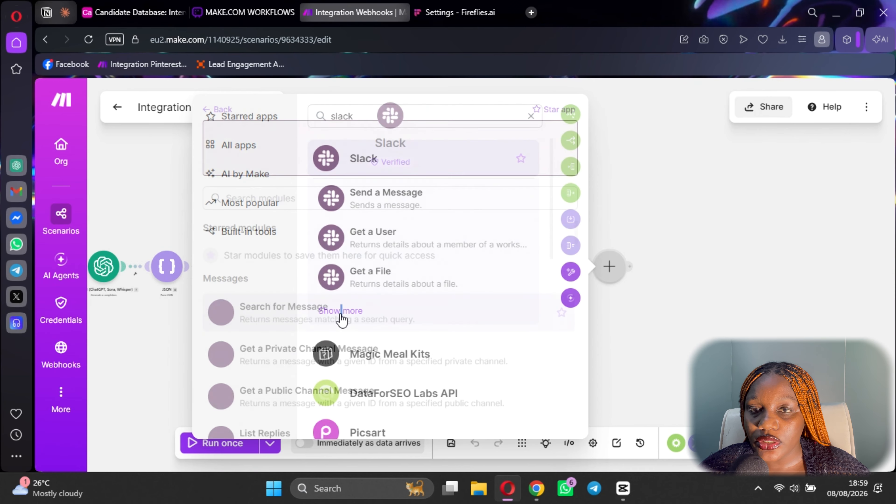
mouse_move(373, 162)
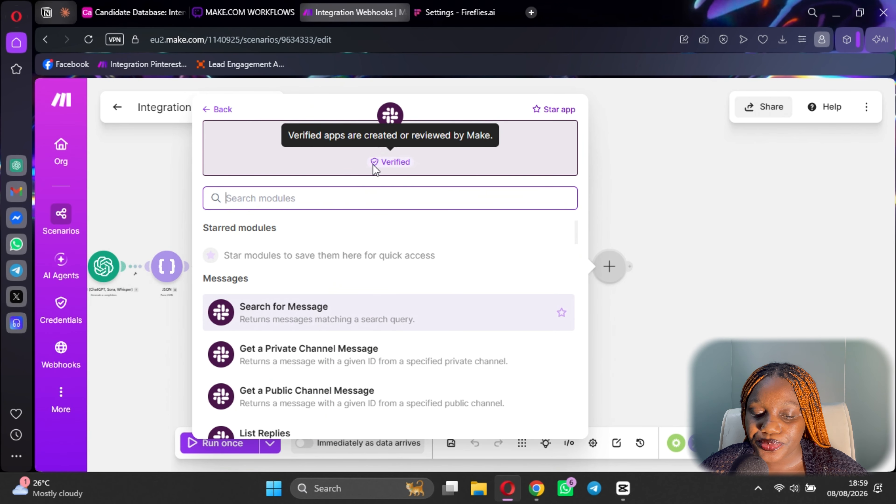
scroll(287, 393, down, 3)
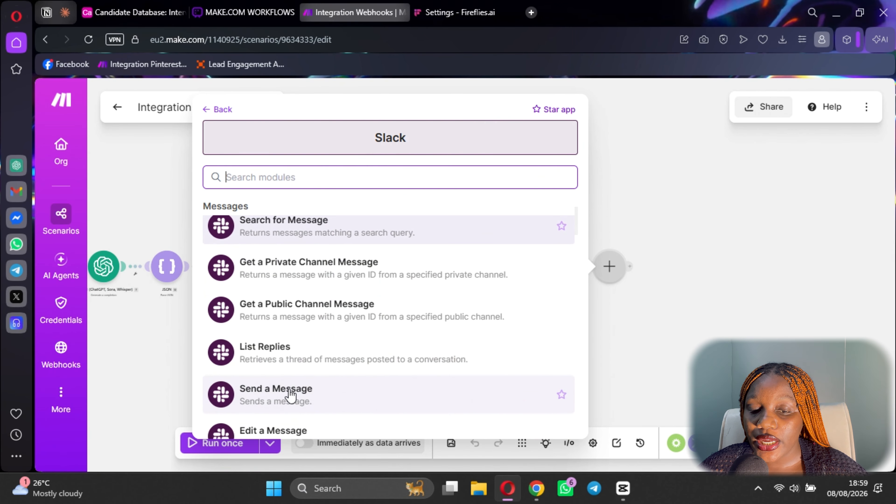
click(291, 396)
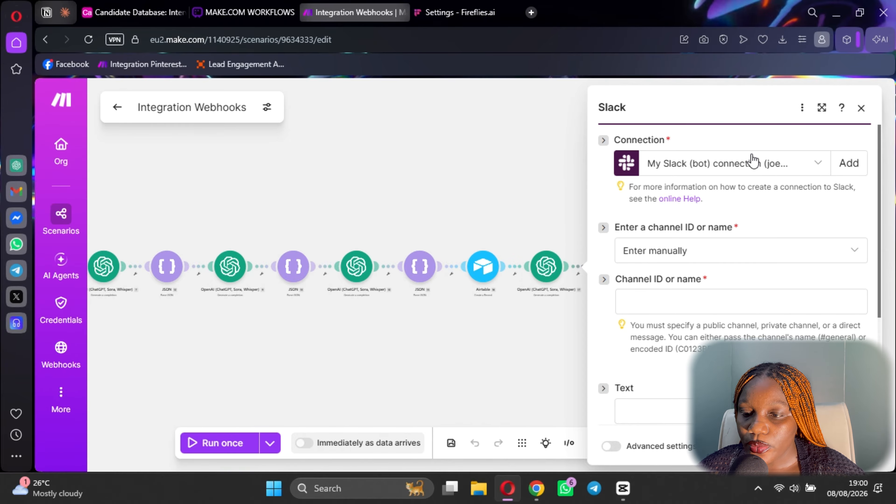
Use the user Slack connection, selecting the channel from the list as a Direct message.
click(754, 162)
click(714, 220)
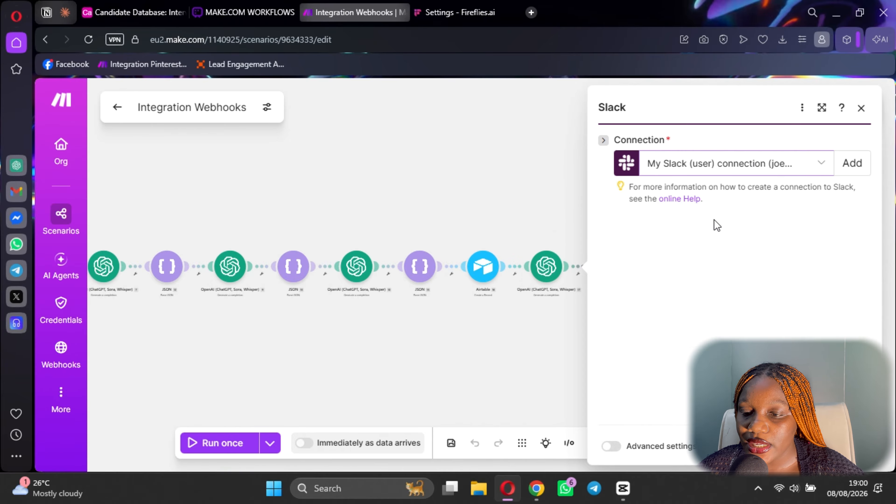
click(693, 253)
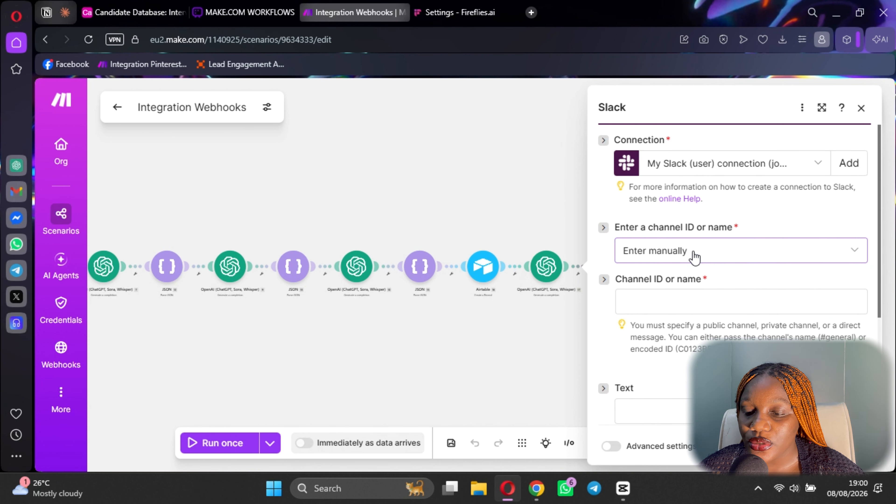
click(694, 305)
scroll(688, 230, down, 2)
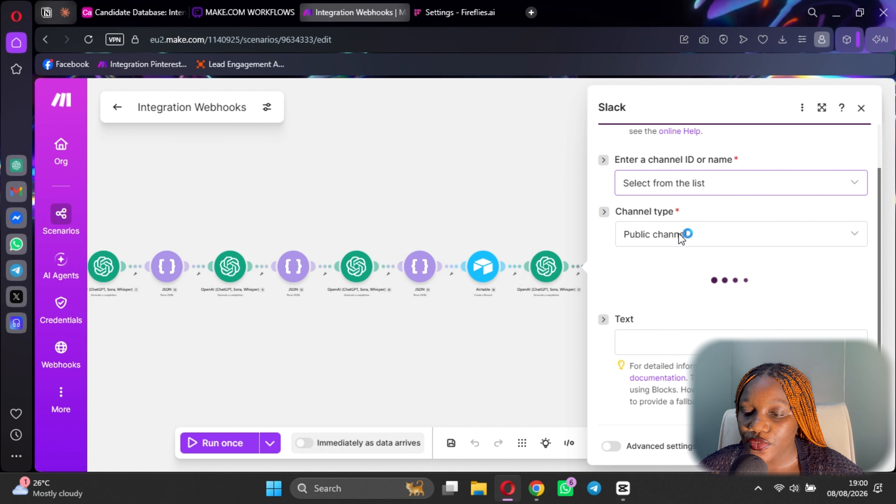
click(680, 241)
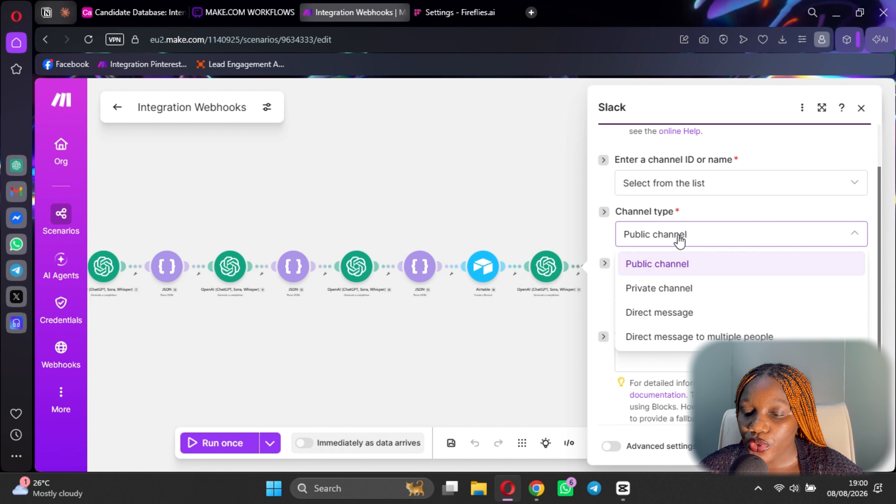
click(691, 312)
scroll(696, 222, down, 4)
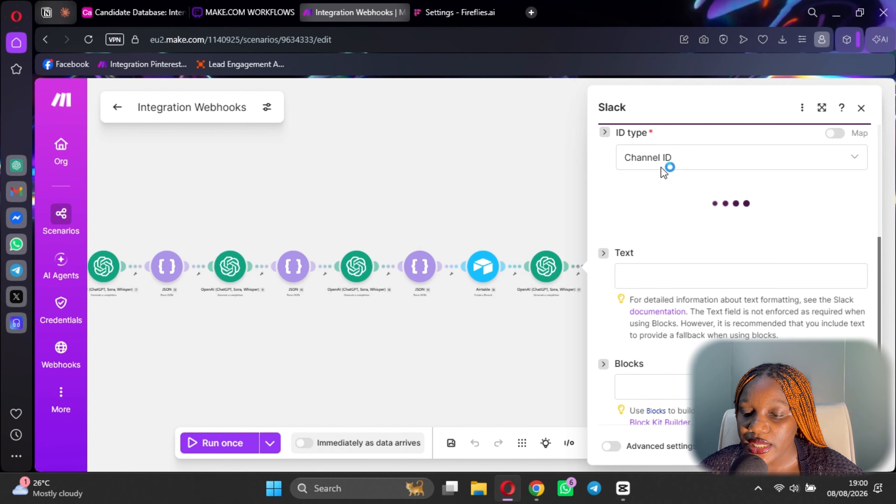
Choose the recipient user and map 17. Result into the message Text.
click(679, 212)
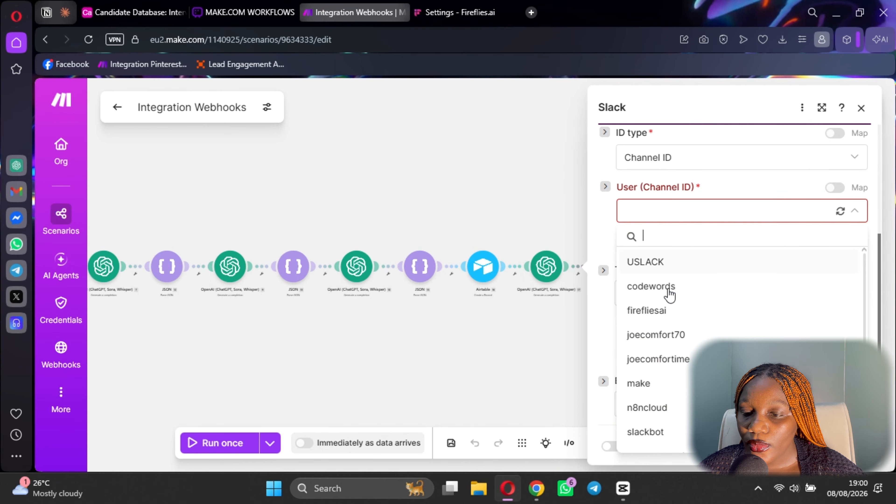
scroll(670, 307, down, 3)
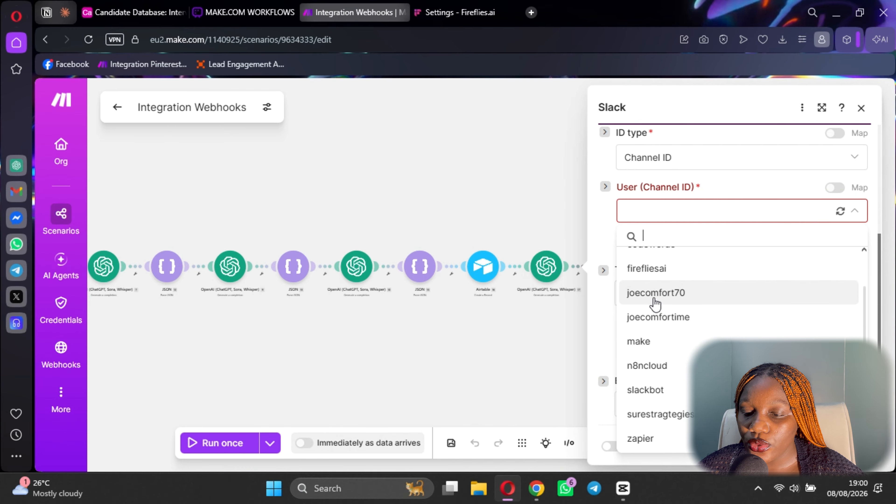
click(668, 317)
scroll(688, 236, down, 2)
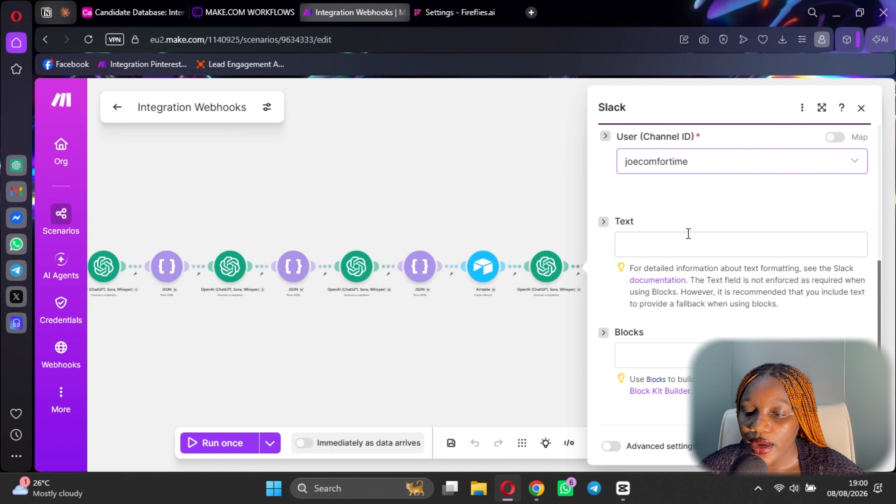
click(656, 247)
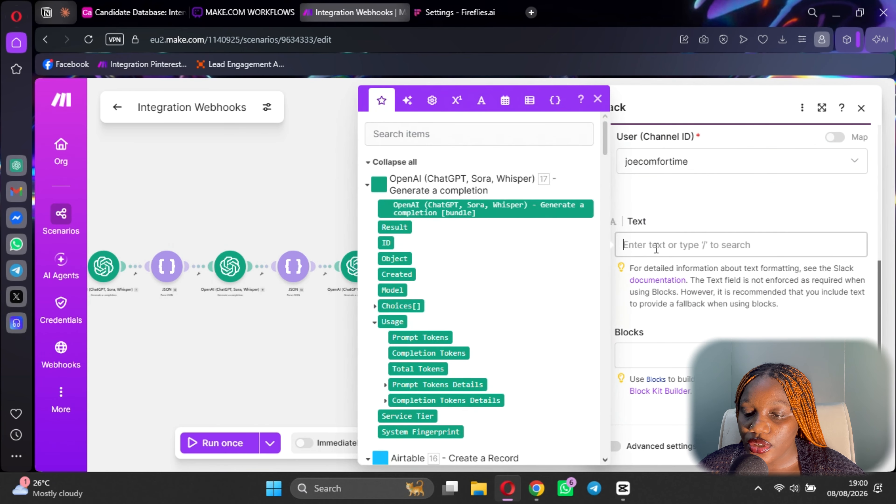
click(394, 227)
click(847, 446)
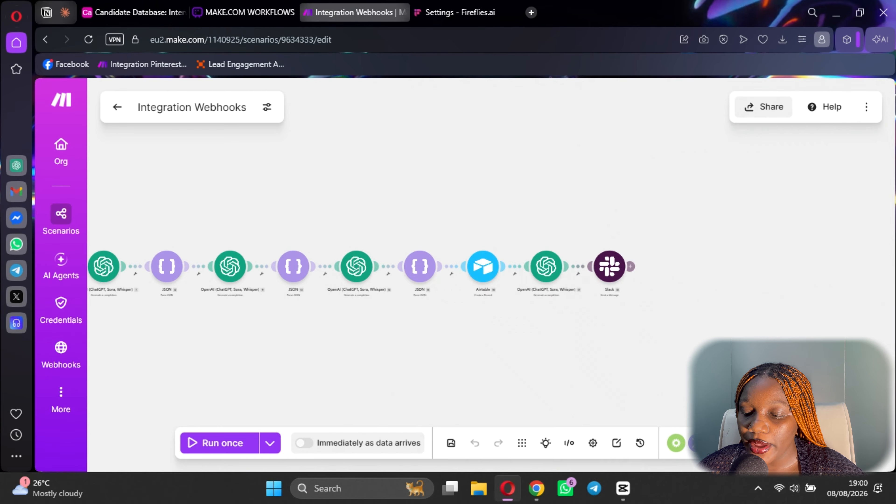
Save the Integration Webhooks scenario and zoom out to view the full module chain.
click(454, 450)
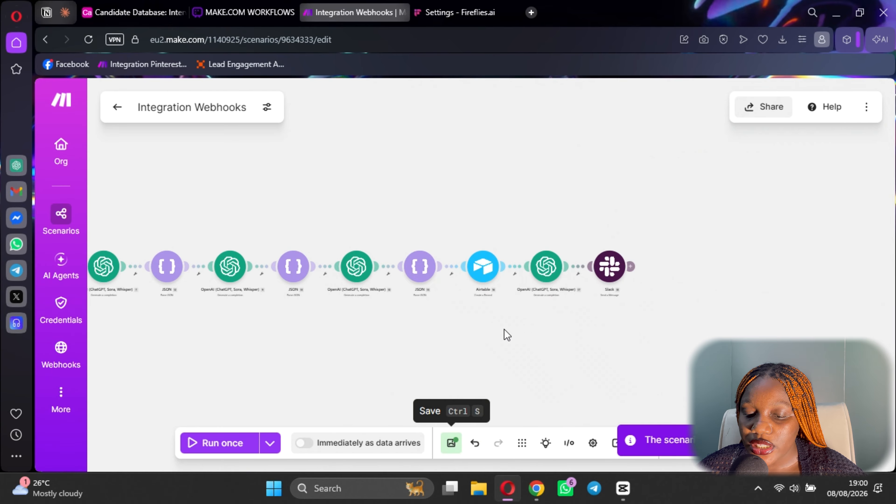
scroll(515, 320, down, 5)
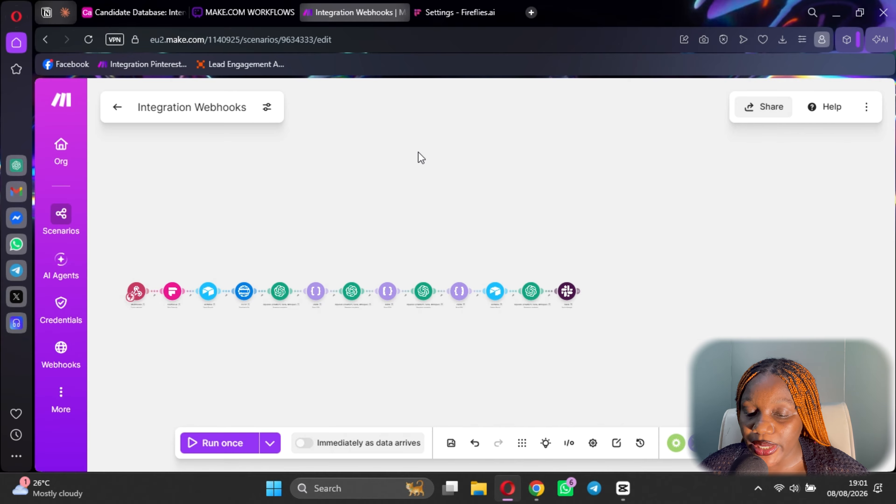
Run the scenario once, replaying the webhook data from the 6:26:02 PM run.
click(270, 442)
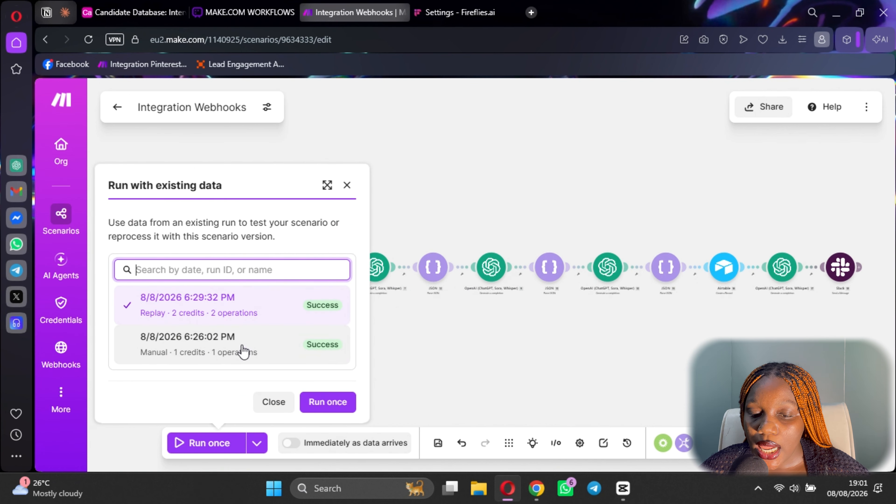
click(237, 362)
click(327, 401)
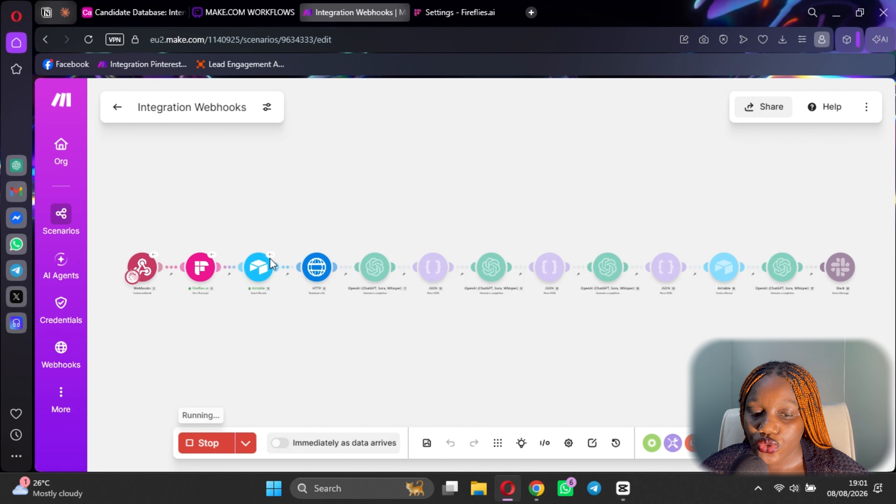
scroll(298, 328, up, 1)
scroll(300, 333, up, 2)
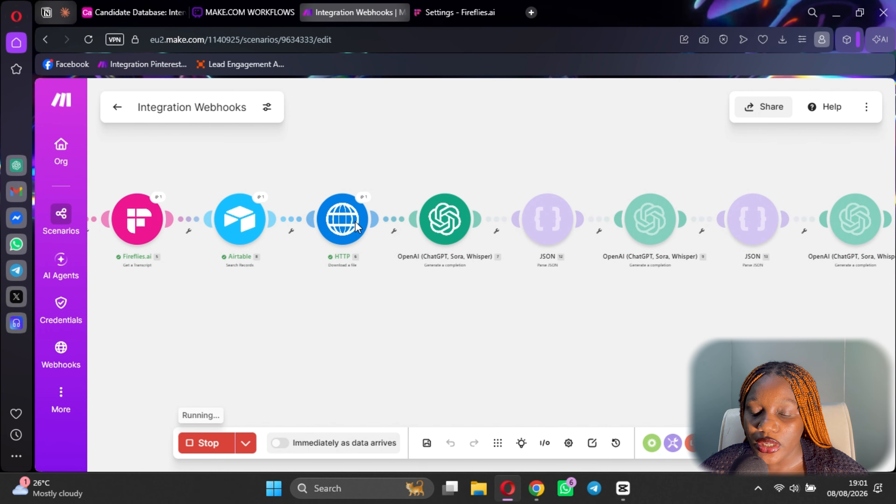